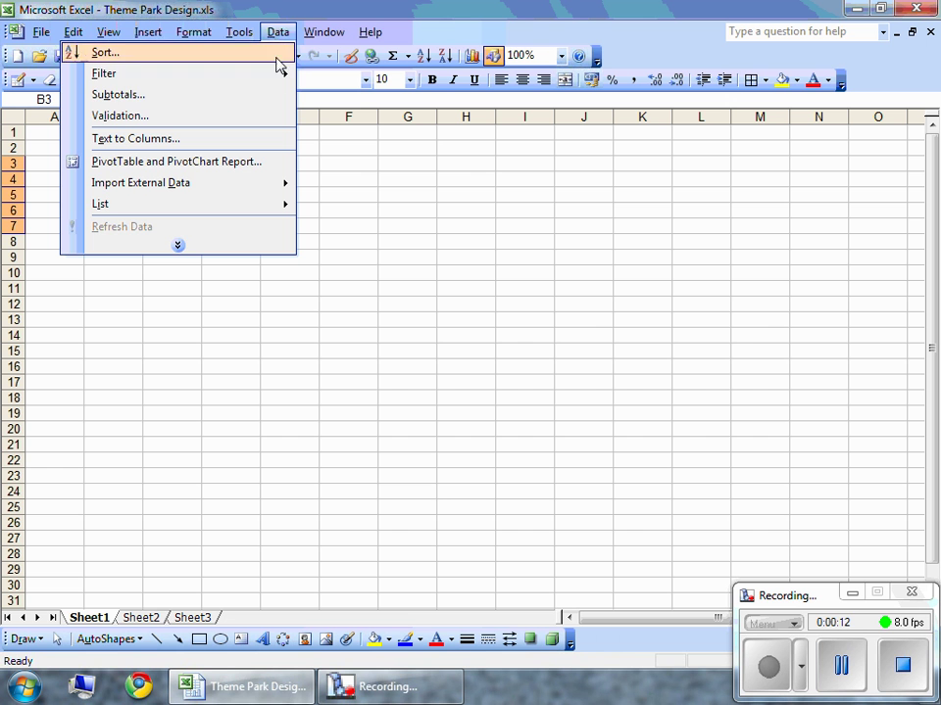
Apply list data validation to cells B3:D7 with the source entries Ride, Shop, Path
{"action": "left_click", "coordinate": [273, 118]}
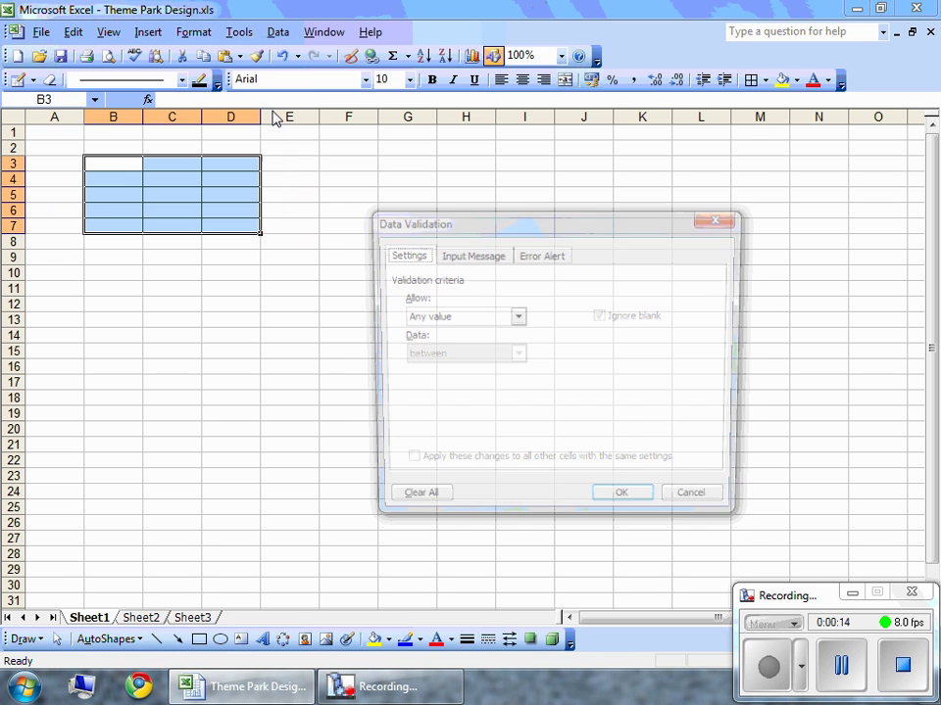
{"action": "left_click", "coordinate": [511, 312]}
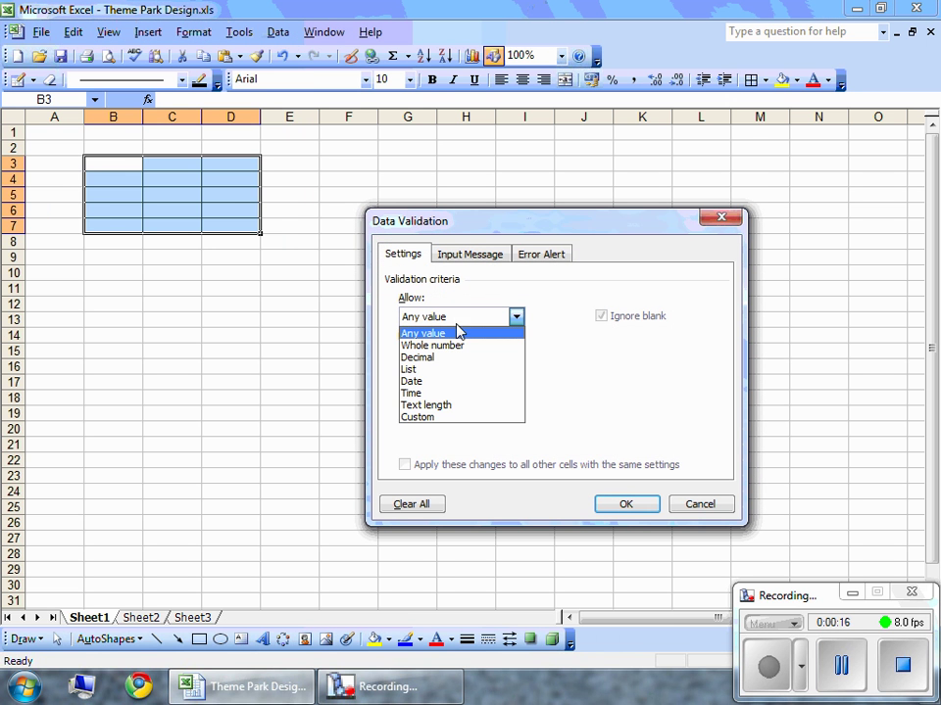
{"action": "left_click", "coordinate": [458, 369]}
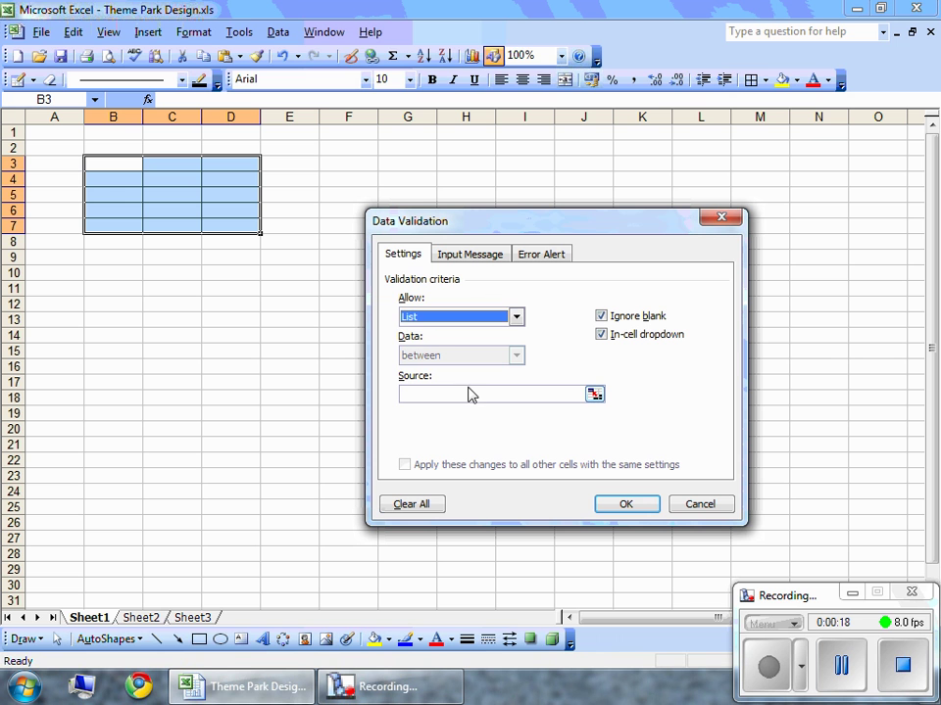
{"action": "left_click", "coordinate": [471, 395]}
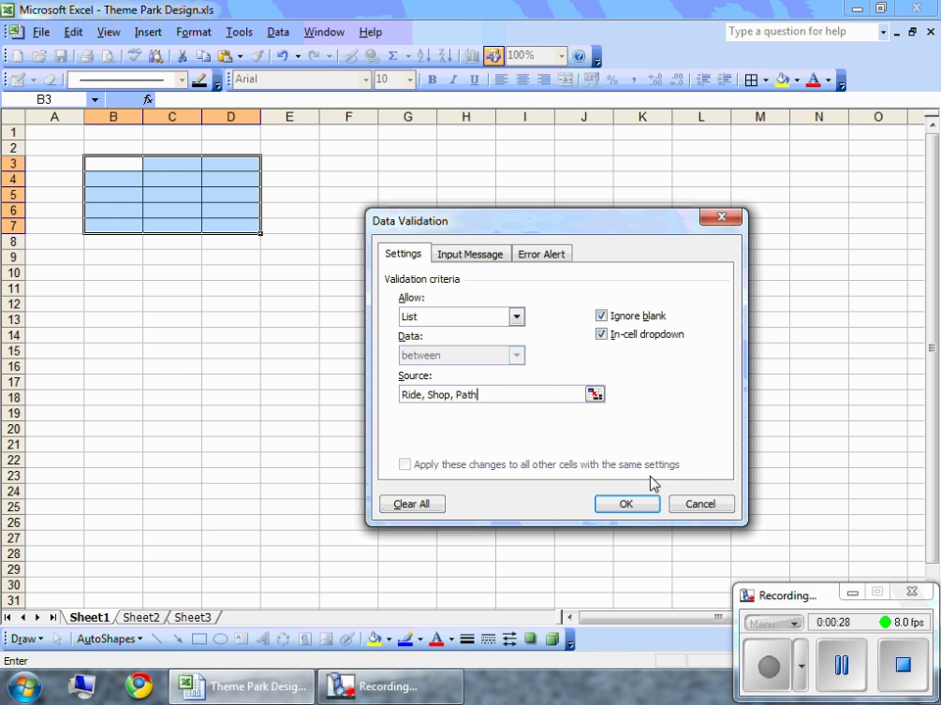
{"action": "left_click", "coordinate": [626, 505]}
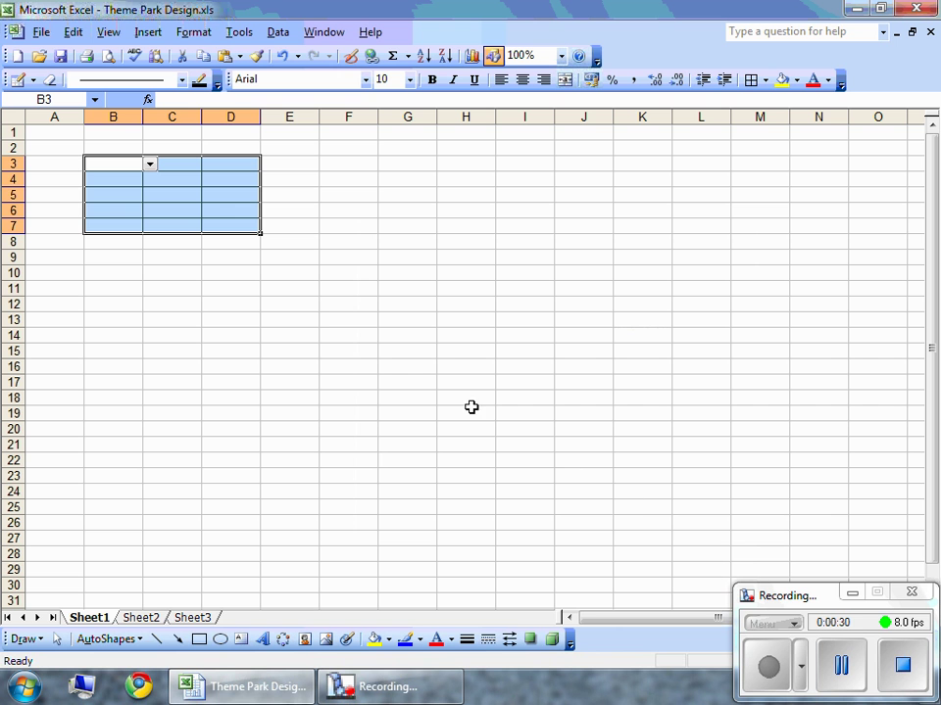
{"action": "left_click", "coordinate": [276, 286]}
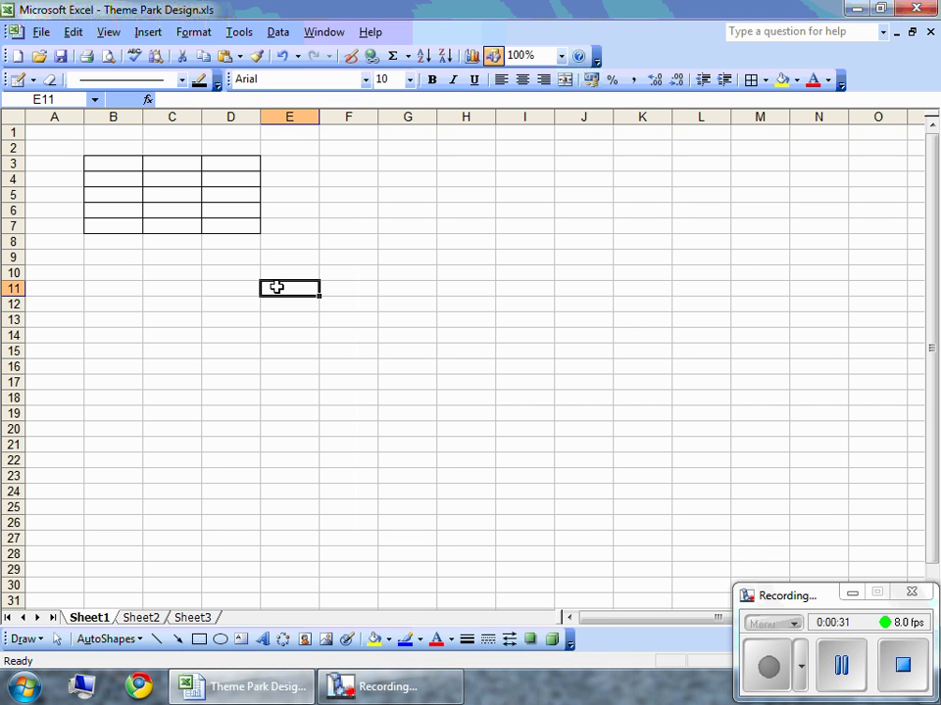
Choose Ride in B3, Shop in B4 and Path in B5 from the cells' validation lists
{"action": "left_click", "coordinate": [135, 167]}
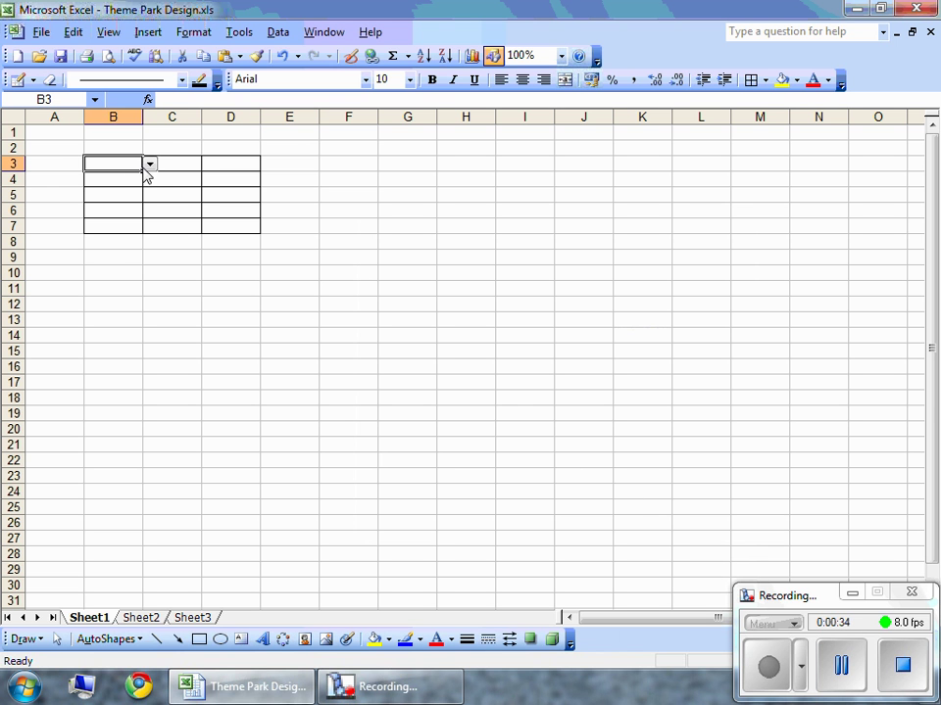
{"action": "left_click", "coordinate": [149, 164]}
{"action": "left_click", "coordinate": [140, 178]}
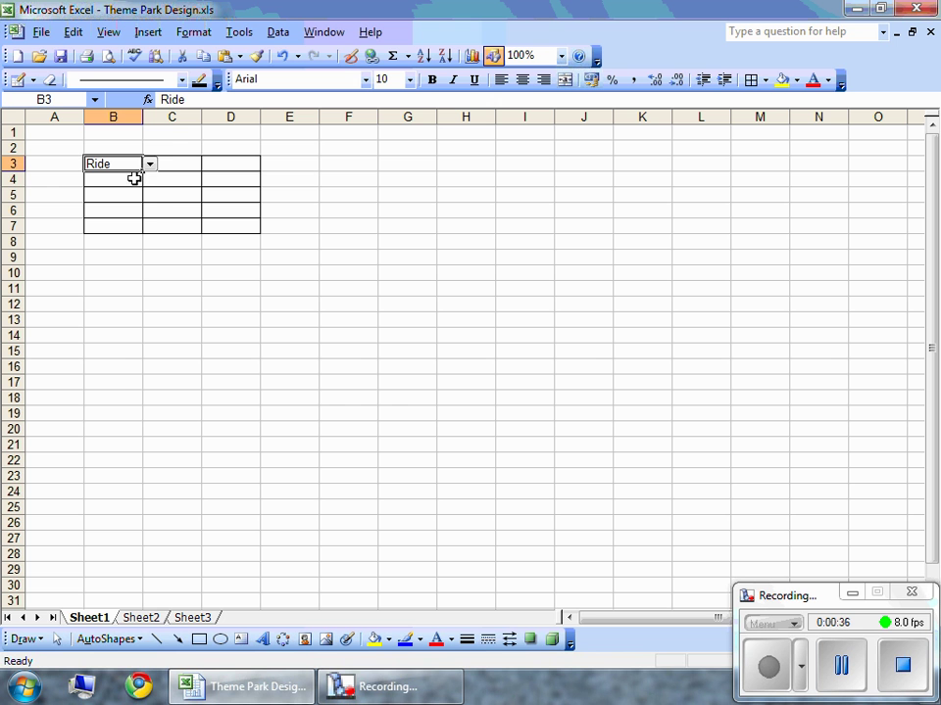
{"action": "left_click", "coordinate": [137, 179]}
{"action": "left_click", "coordinate": [148, 180]}
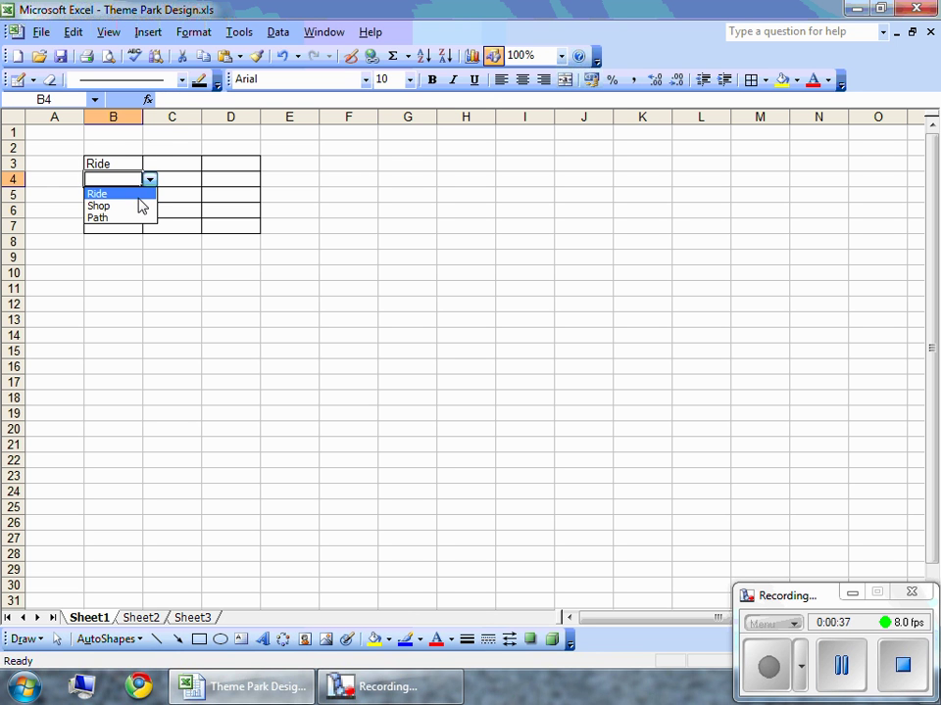
{"action": "left_click", "coordinate": [99, 206]}
{"action": "left_click", "coordinate": [135, 194]}
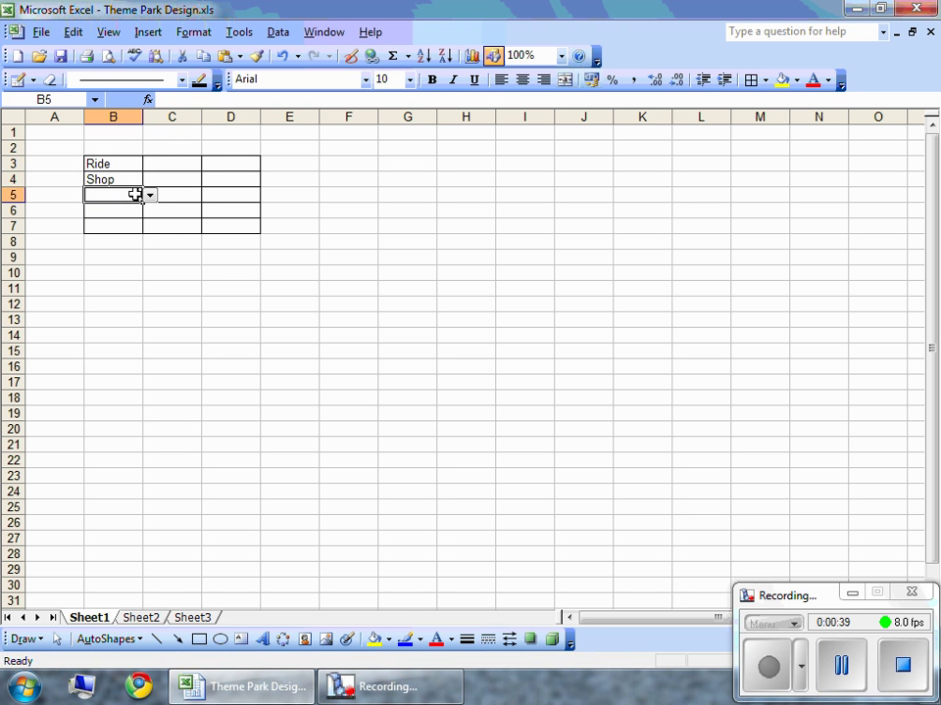
{"action": "left_click", "coordinate": [149, 195]}
{"action": "left_click", "coordinate": [144, 234]}
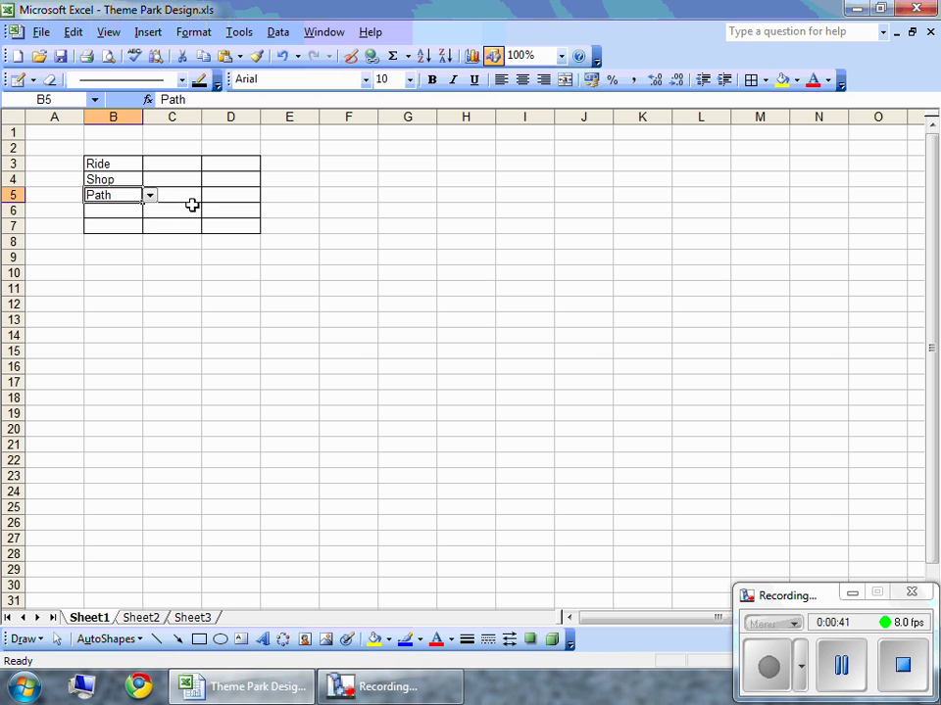
Try to enter Café in cell C6 to test the validation restriction, and discard the entry
{"action": "left_click", "coordinate": [191, 206]}
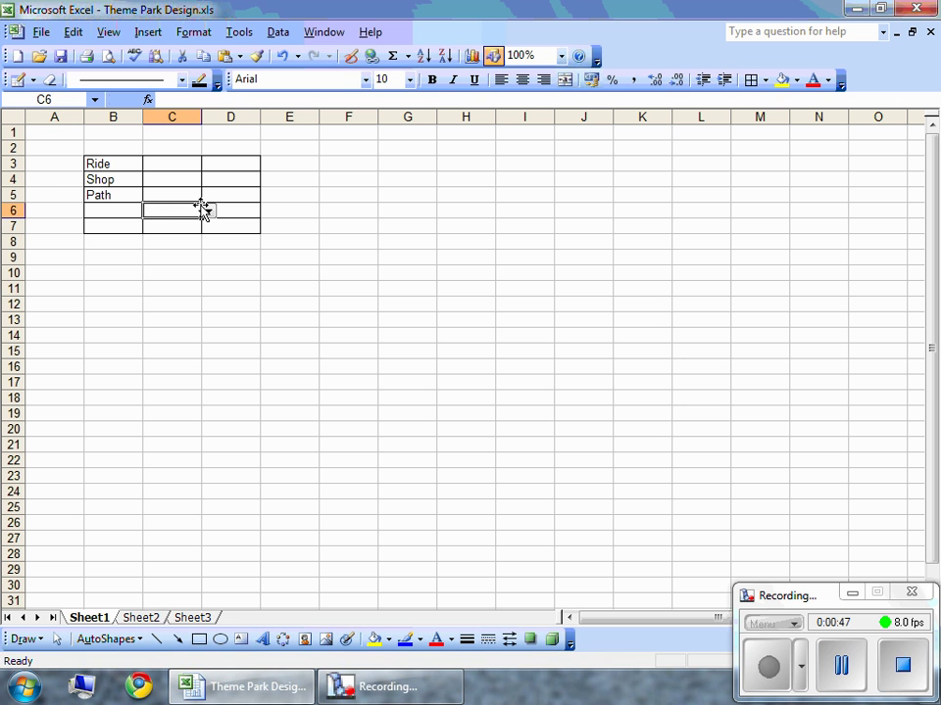
{"action": "type", "text": "Cafe"}
{"action": "key", "text": "Return"}
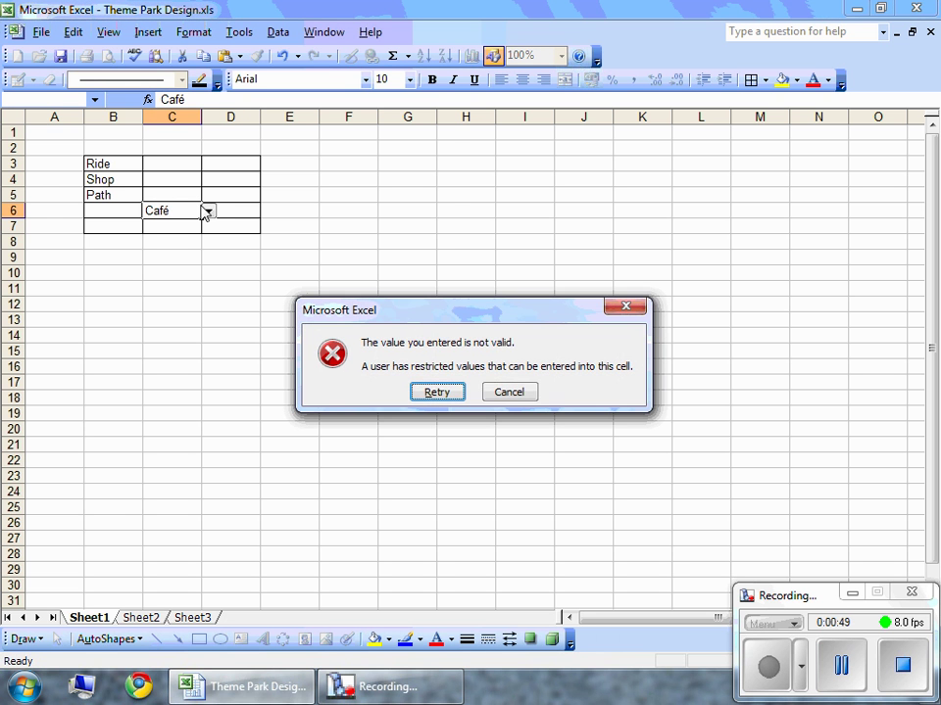
{"action": "key", "text": "Escape"}
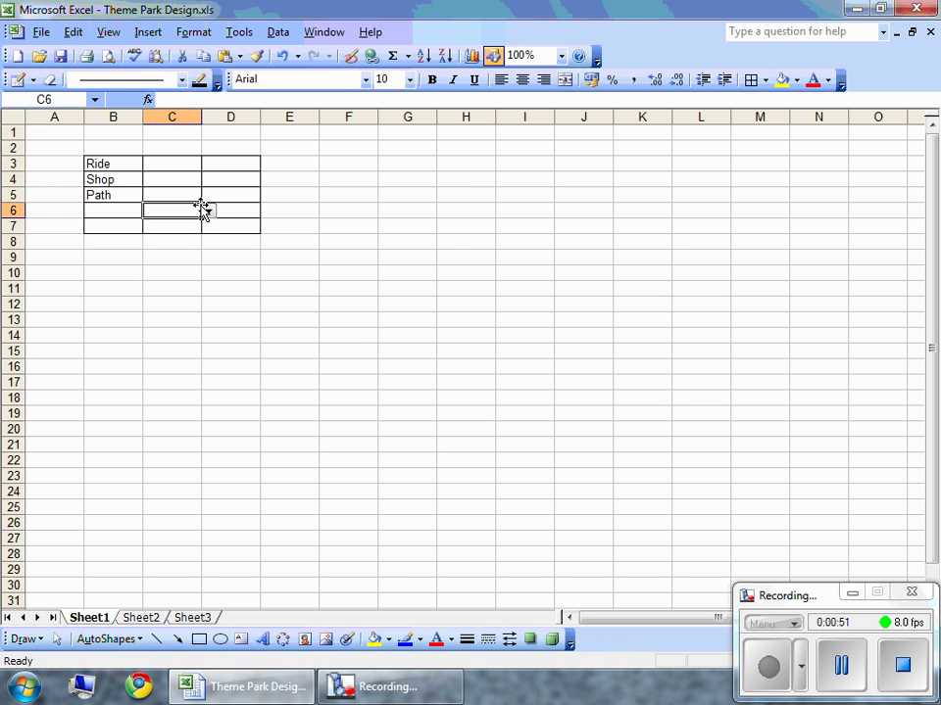
{"action": "left_click", "coordinate": [151, 277]}
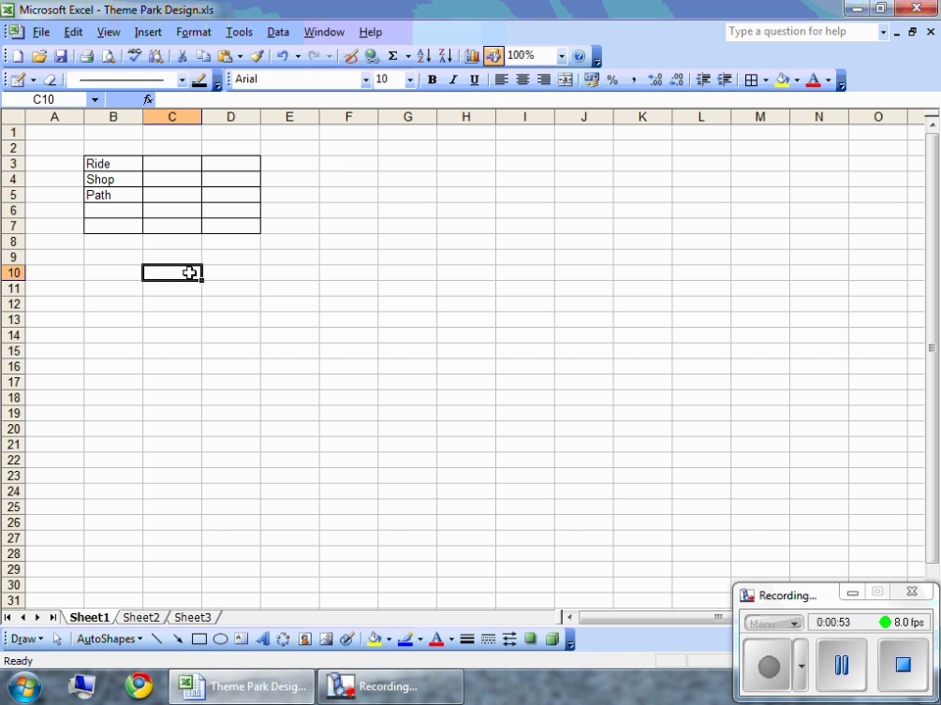
Enter the formula =OR(B3="Ride") in cell F3
{"action": "left_click", "coordinate": [343, 164]}
{"action": "type", "text": "=OR"}
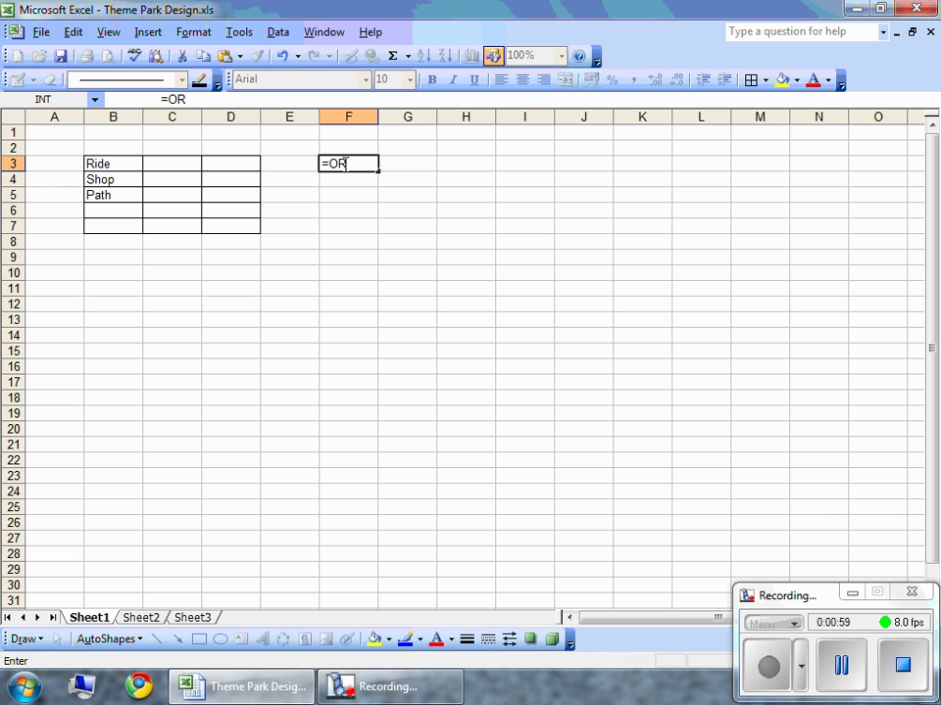
{"action": "type", "text": "("}
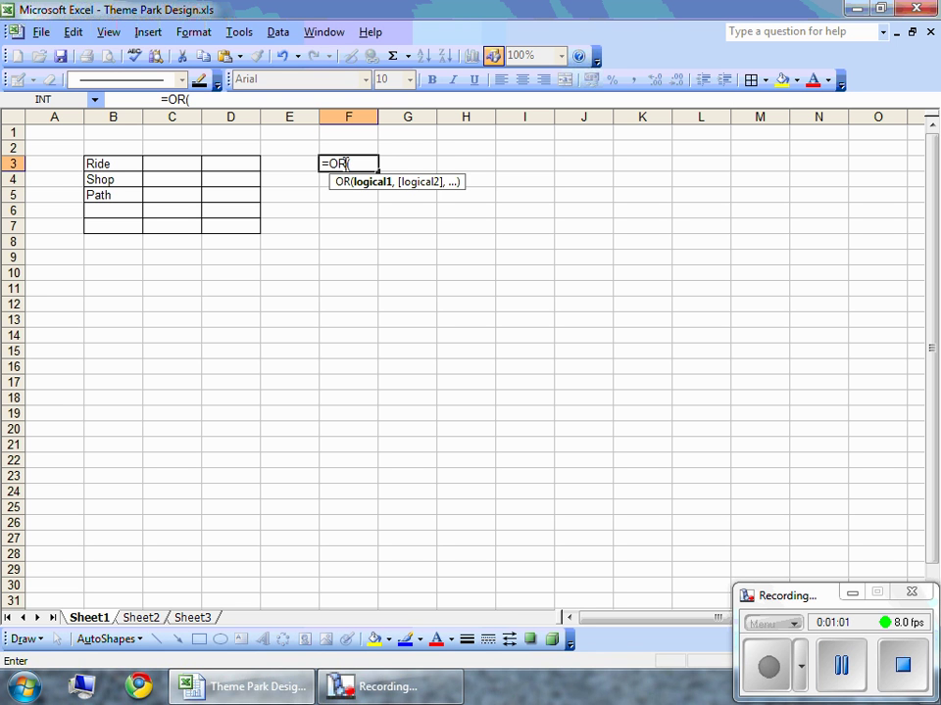
{"action": "left_click", "coordinate": [104, 166]}
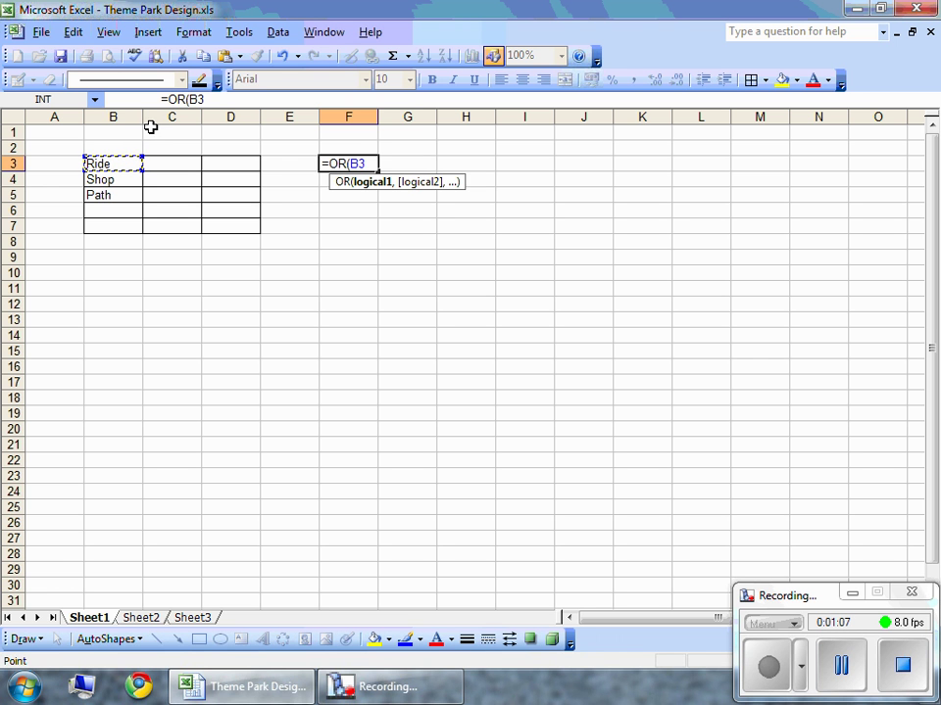
{"action": "type", "text": "=\"Ride"}
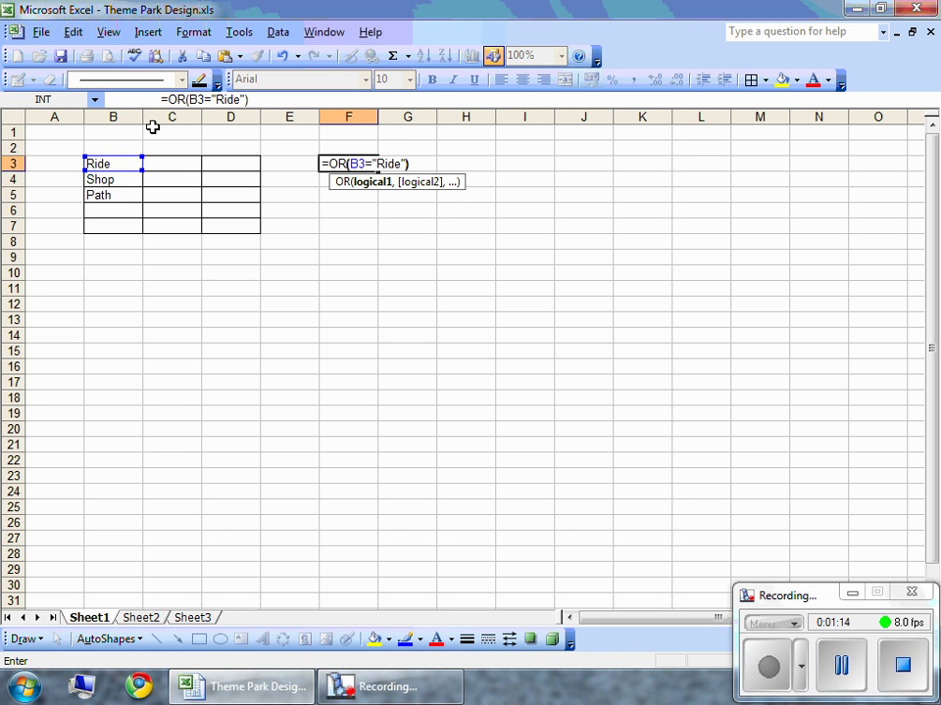
{"action": "key", "text": "Return"}
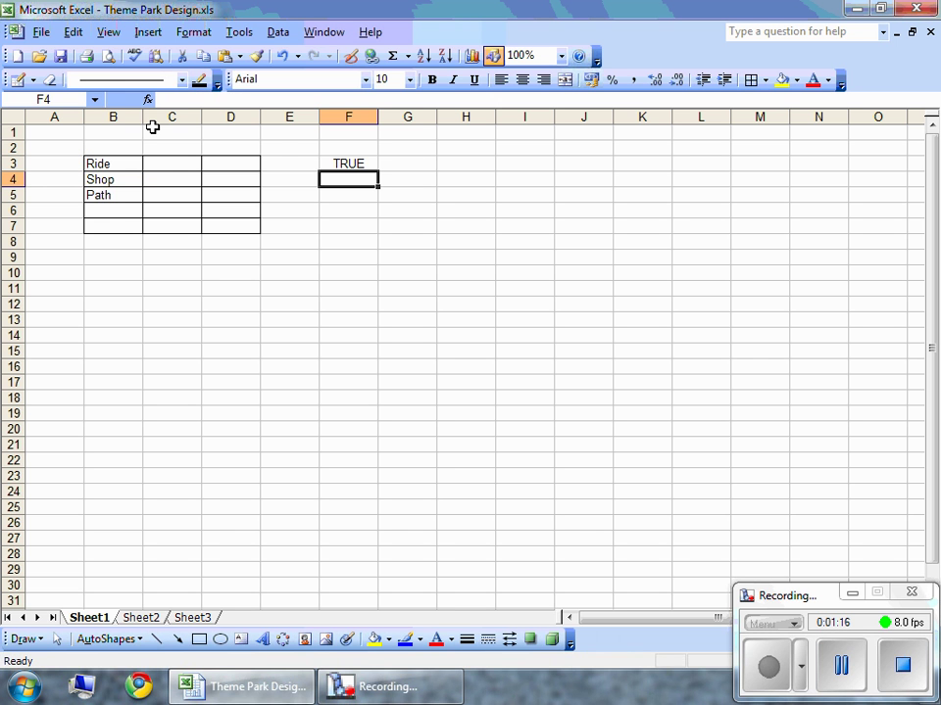
Fill the Ride formula in F3 down through cell F7
{"action": "left_click_drag", "start_coordinate": [363, 163], "coordinate": [445, 166]}
{"action": "left_click_drag", "start_coordinate": [327, 161], "coordinate": [327, 222]}
{"action": "left_click", "coordinate": [73, 33]}
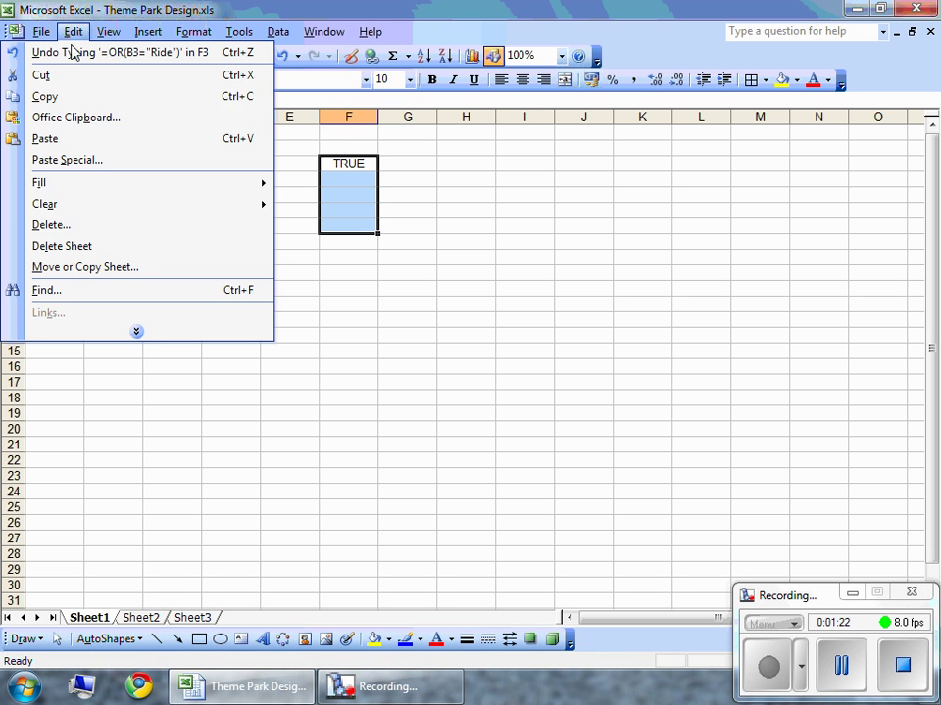
{"action": "mouse_move", "coordinate": [130, 186]}
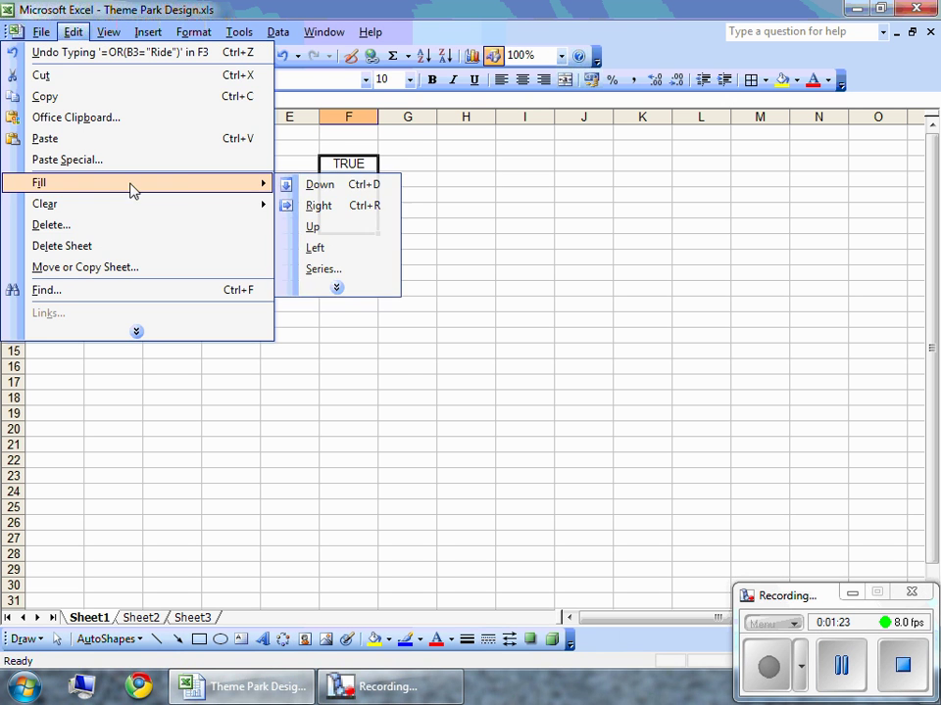
{"action": "left_click", "coordinate": [318, 186]}
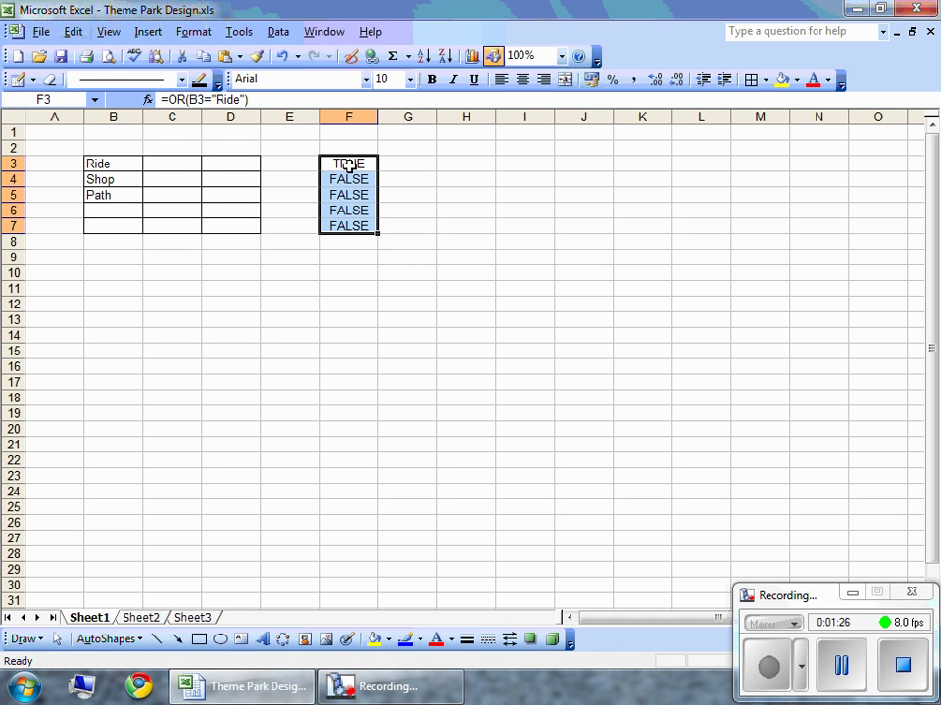
Fill the Ride formulas in F3:F7 right across columns G and H
{"action": "left_click_drag", "start_coordinate": [349, 159], "coordinate": [465, 227]}
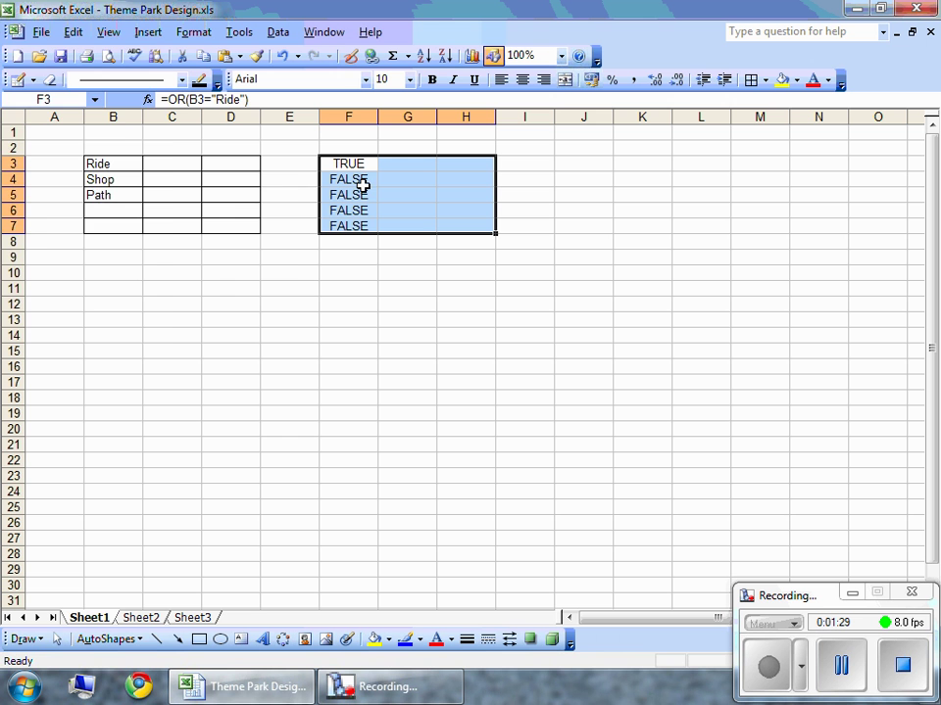
{"action": "left_click", "coordinate": [72, 32]}
{"action": "mouse_move", "coordinate": [79, 186]}
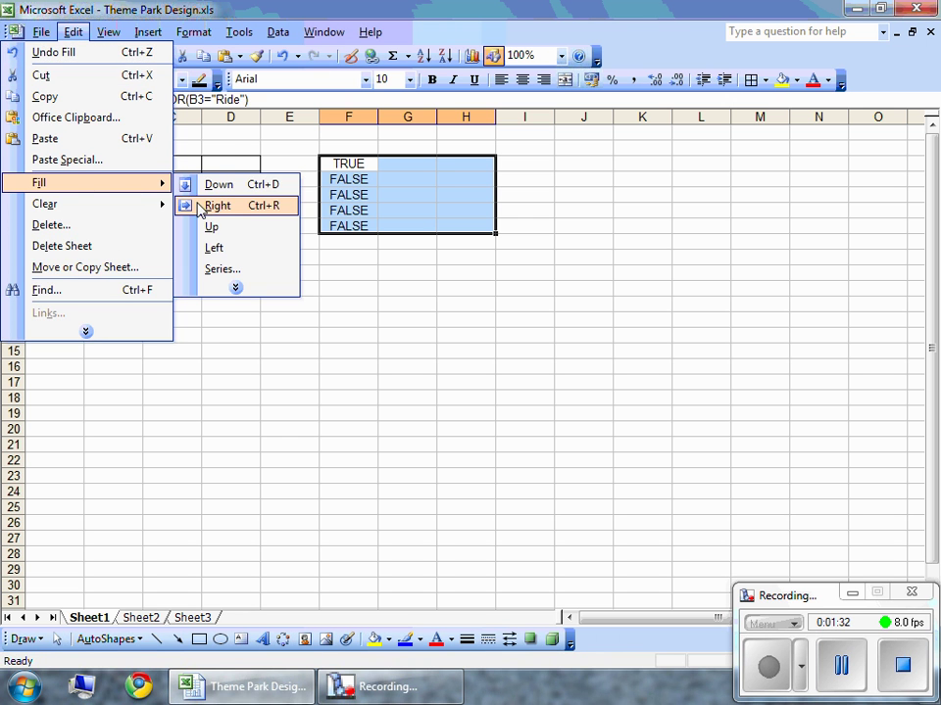
{"action": "left_click", "coordinate": [216, 206]}
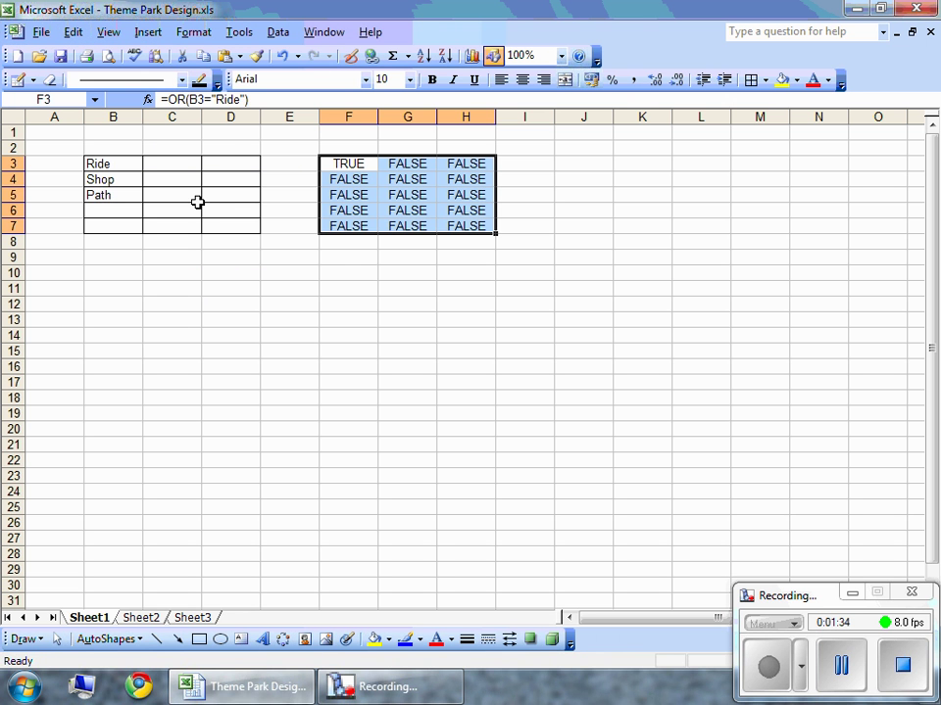
Enter the formula =OR(B3="Shop") in cell F9
{"action": "left_click", "coordinate": [344, 257]}
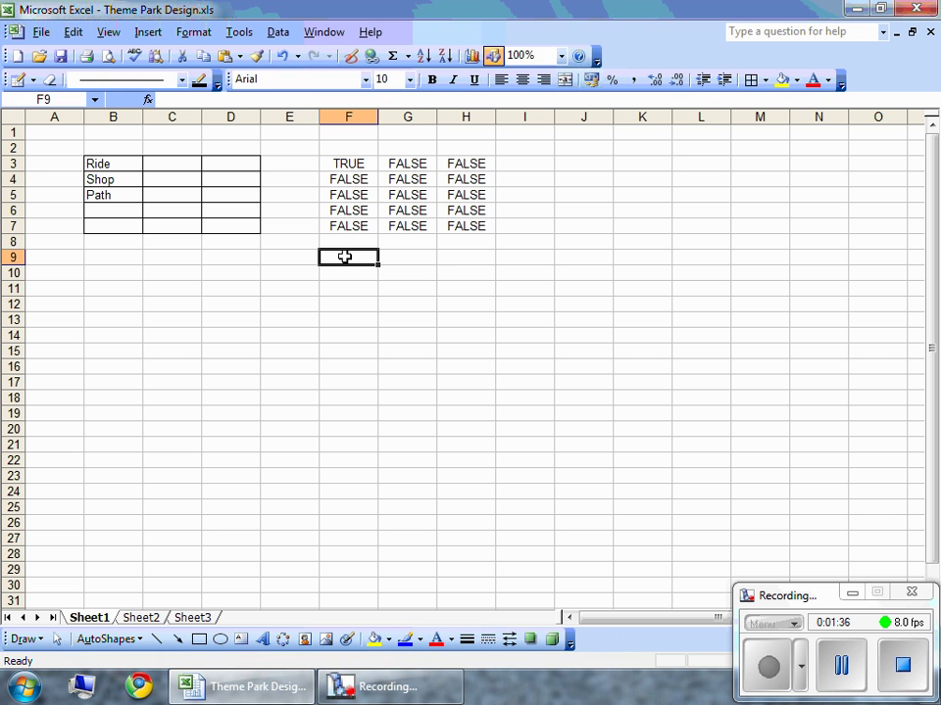
{"action": "type", "text": "="}
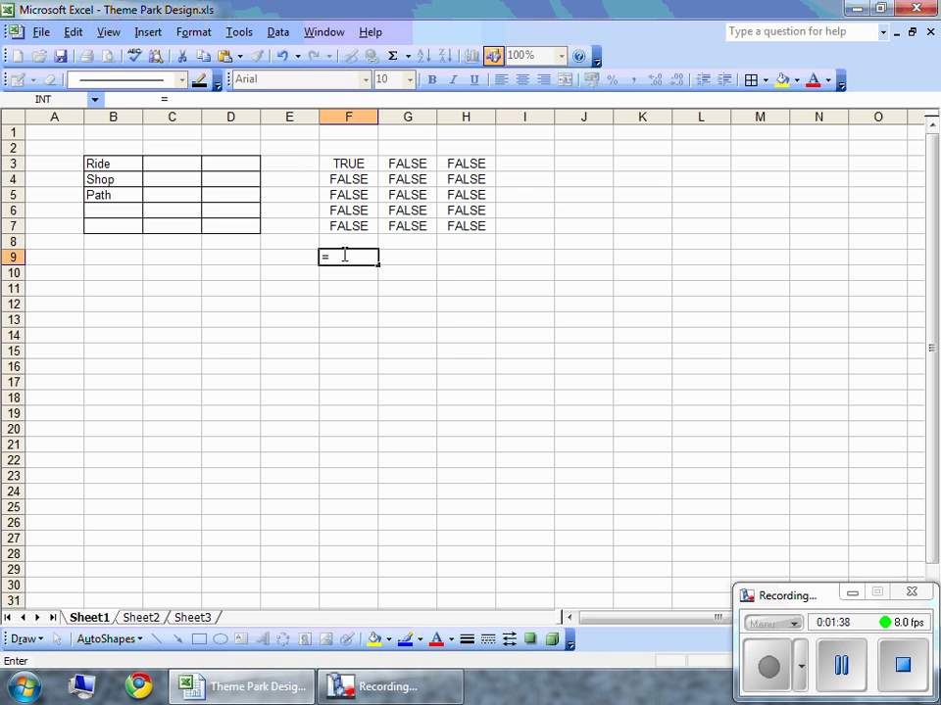
{"action": "type", "text": "OR("}
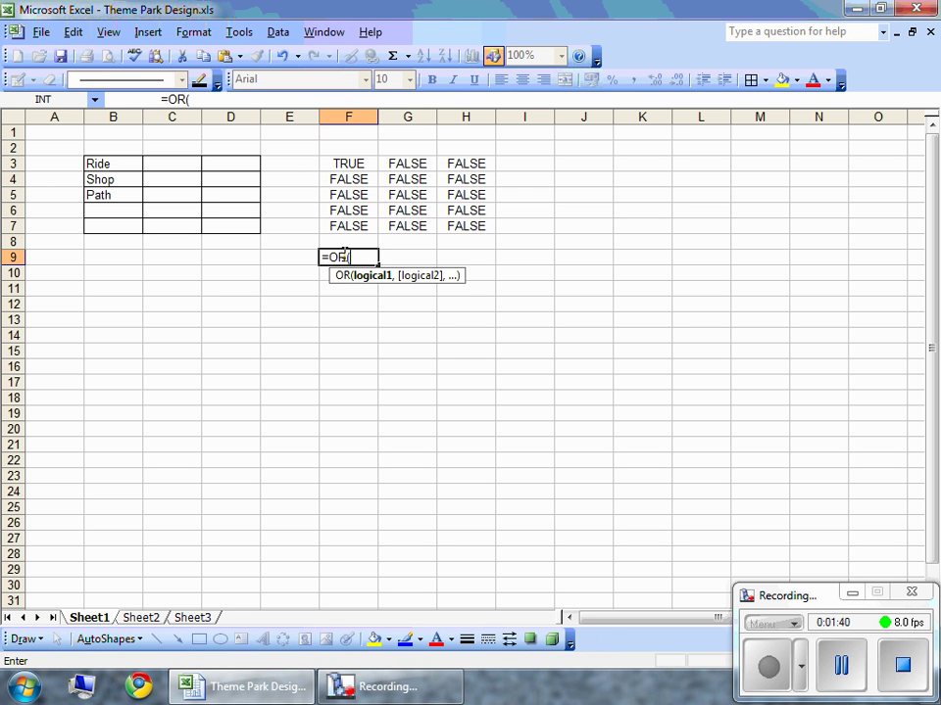
{"action": "left_click", "coordinate": [114, 163]}
{"action": "type", "text": "="}
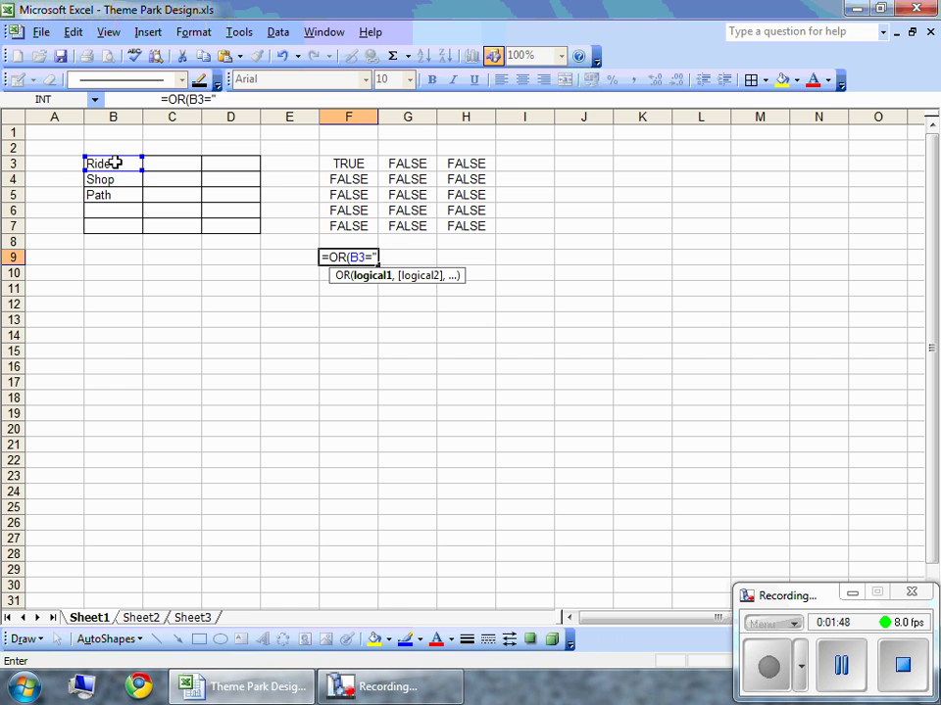
{"action": "type", "text": "\"Shop"}
{"action": "key", "text": "Return"}
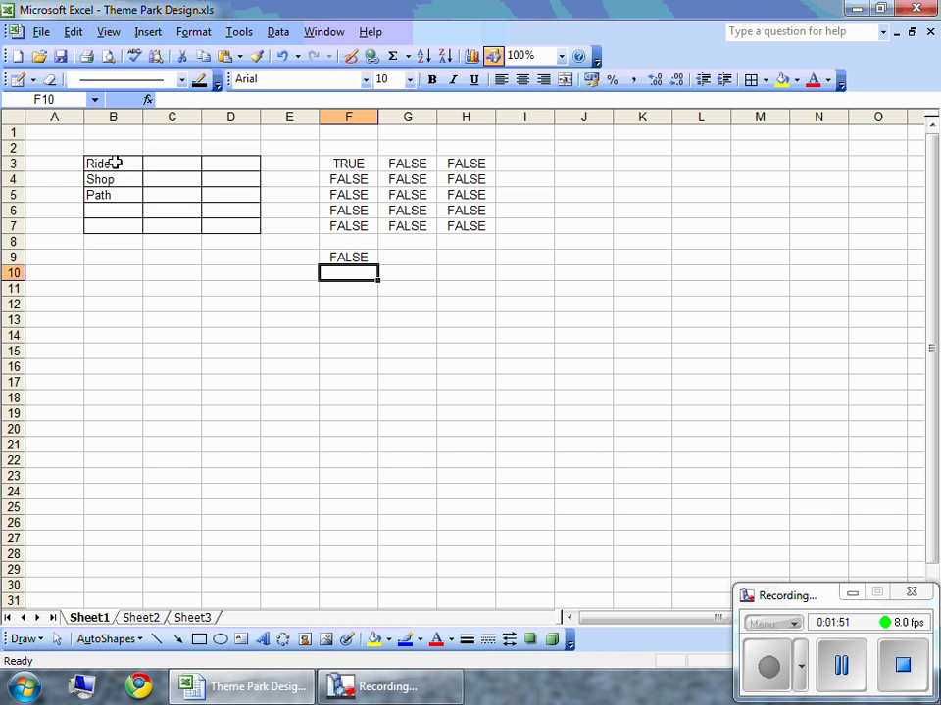
Fill the Shop formula in F9 down through cell F13
{"action": "left_click", "coordinate": [341, 257]}
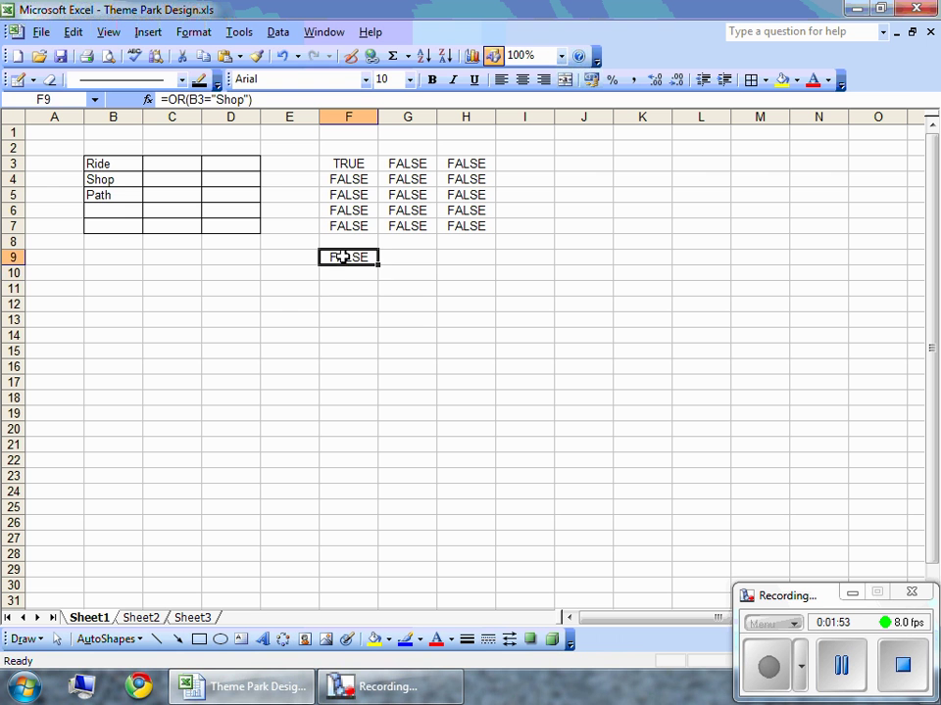
{"action": "left_click_drag", "start_coordinate": [342, 262], "coordinate": [348, 319]}
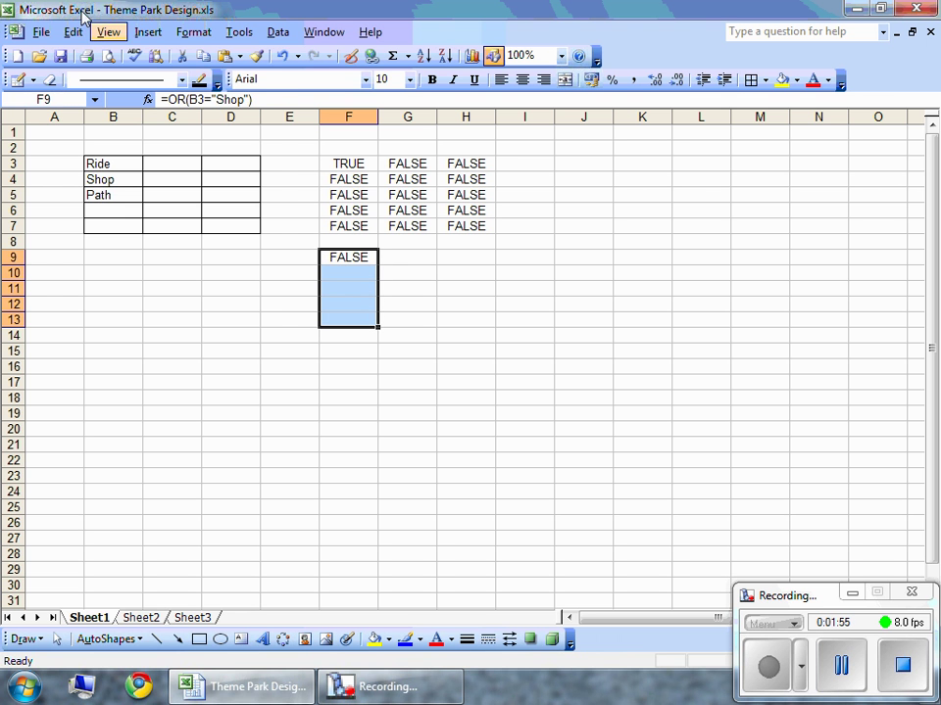
{"action": "left_click", "coordinate": [73, 32]}
{"action": "mouse_move", "coordinate": [250, 196]}
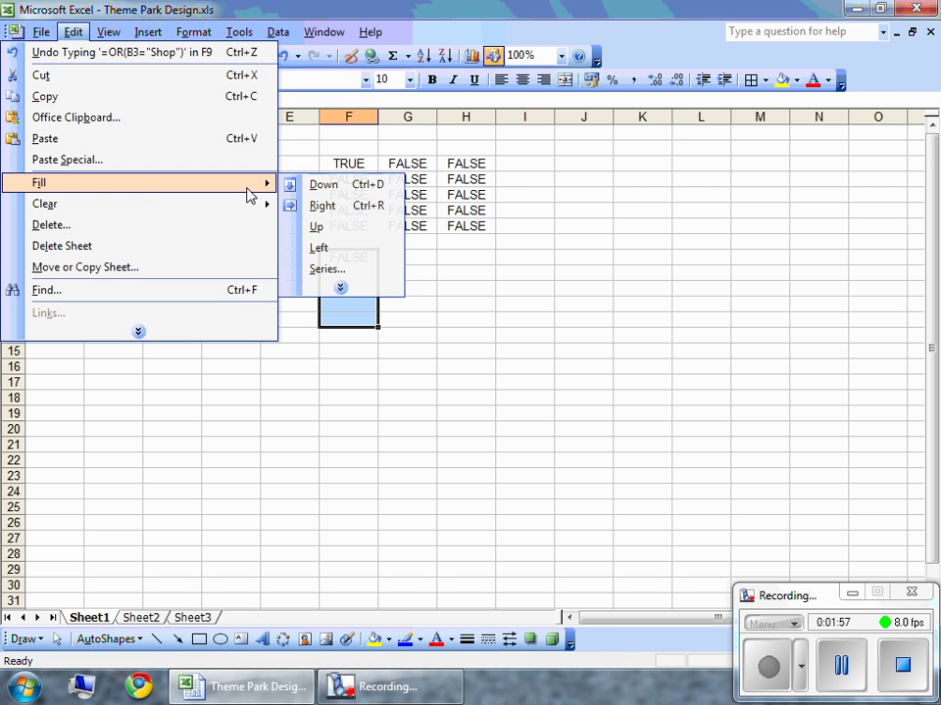
{"action": "left_click", "coordinate": [319, 185]}
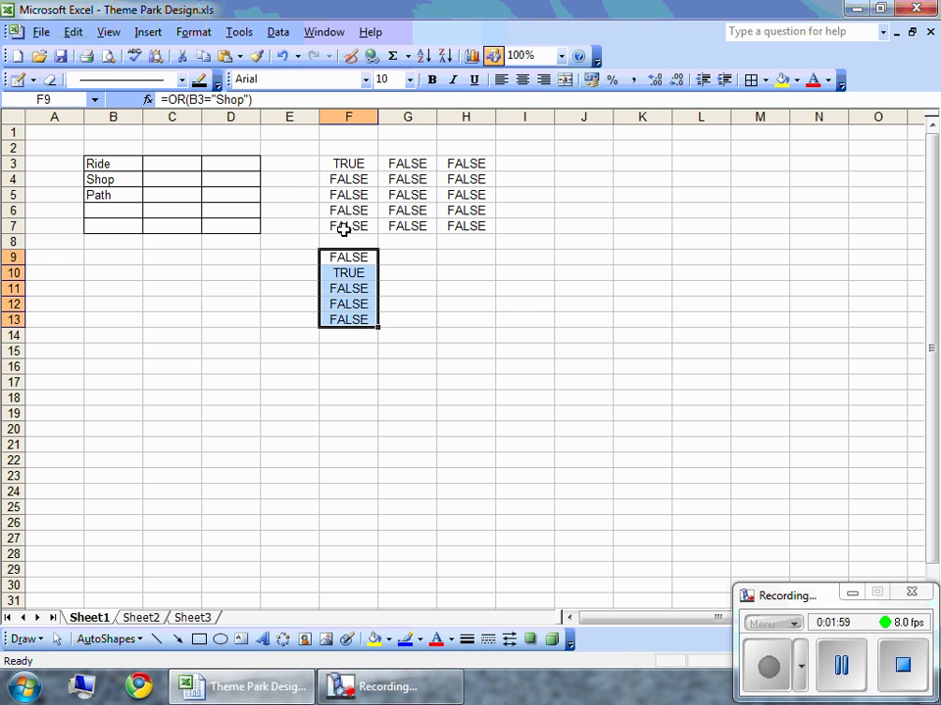
Fill the Shop formulas in F9:F13 right across columns G and H
{"action": "left_click", "coordinate": [361, 255]}
{"action": "left_click_drag", "start_coordinate": [364, 255], "coordinate": [456, 320]}
{"action": "left_click", "coordinate": [73, 32]}
{"action": "mouse_move", "coordinate": [113, 180]}
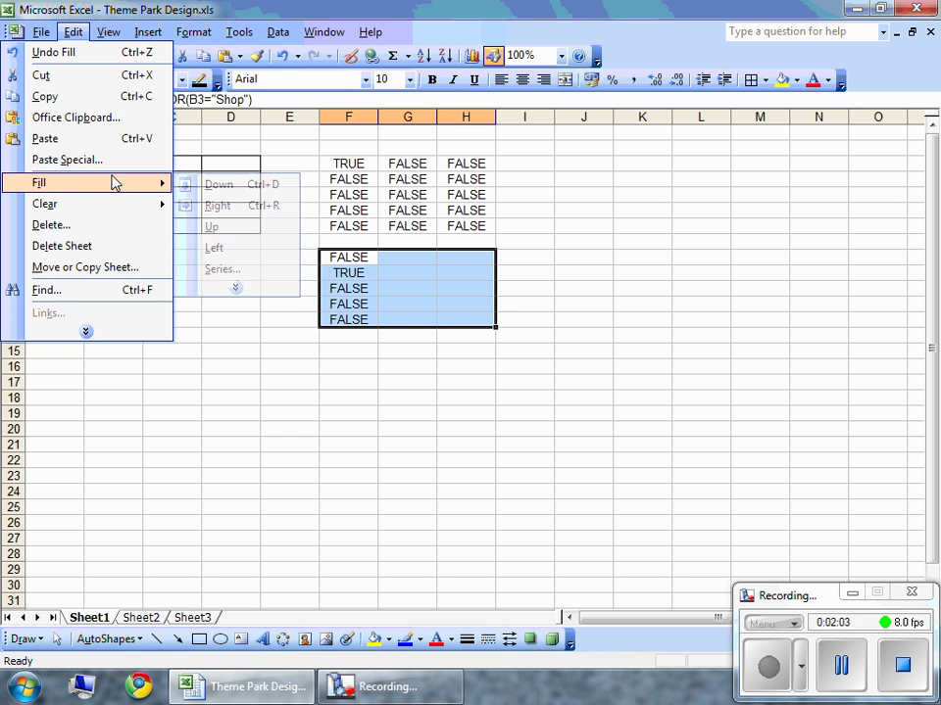
{"action": "left_click", "coordinate": [210, 206]}
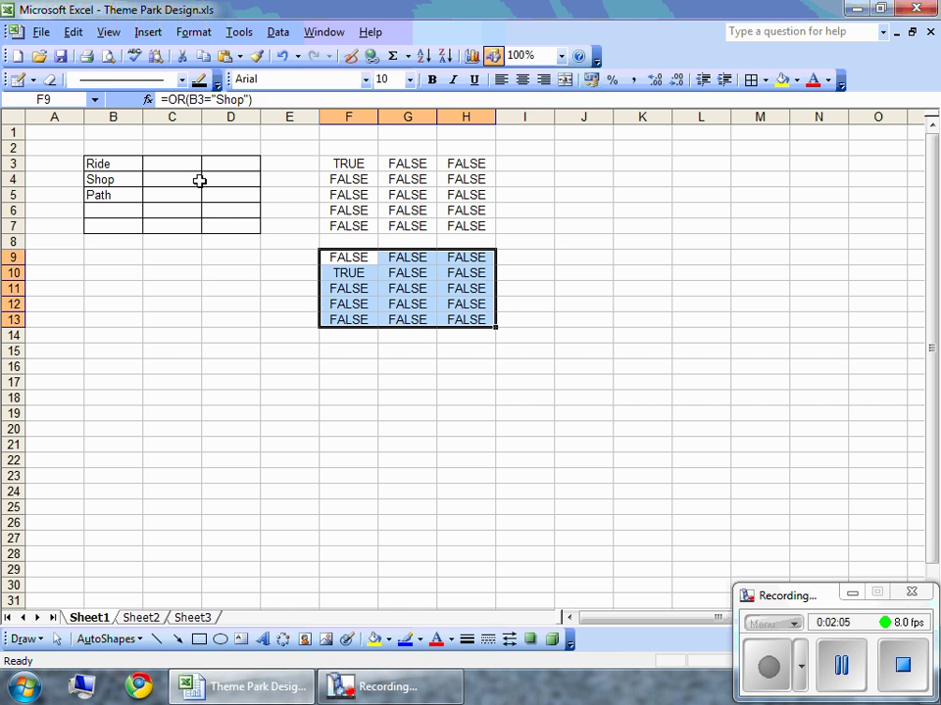
{"action": "left_click", "coordinate": [245, 273]}
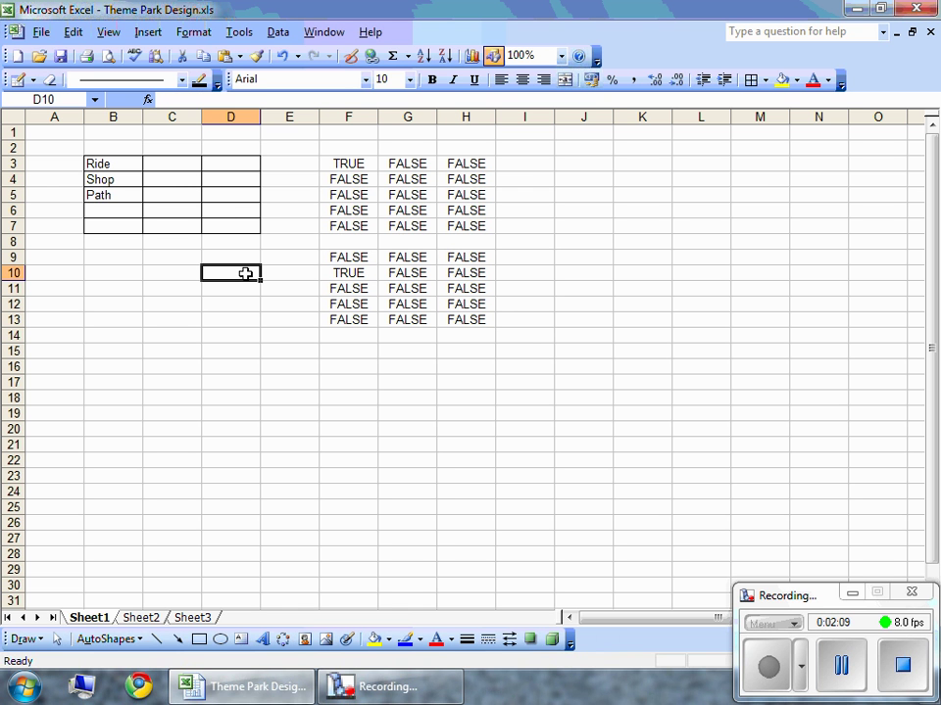
Enter the formula =OR(B3="Path") in cell F15
{"action": "left_click", "coordinate": [331, 352]}
{"action": "type", "text": "="}
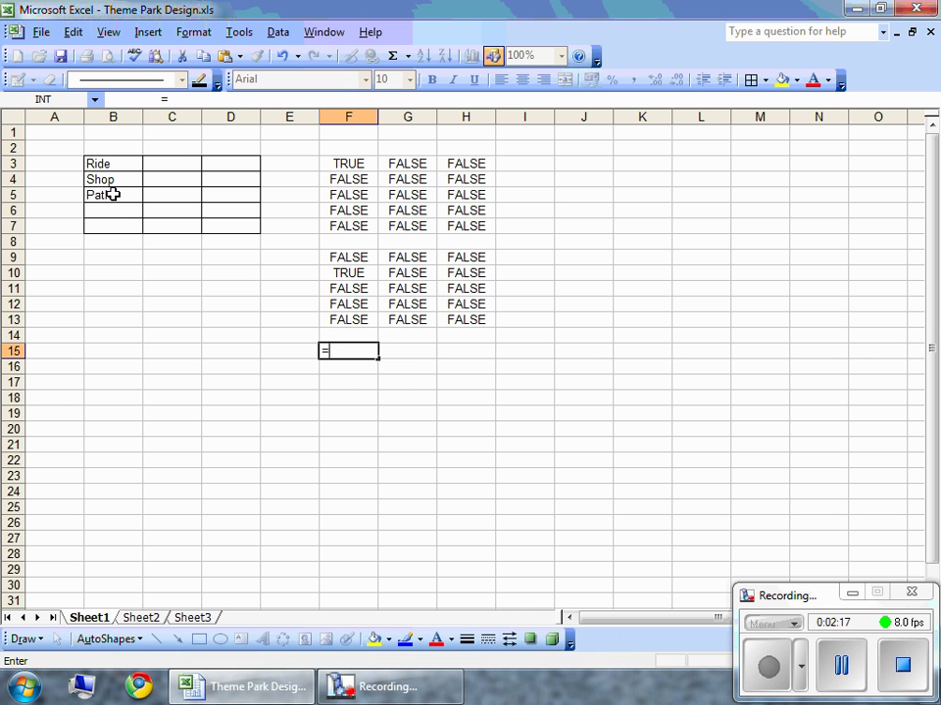
{"action": "left_click", "coordinate": [112, 163]}
{"action": "key", "text": "BackSpace"}
{"action": "key", "text": "BackSpace"}
{"action": "type", "text": "OR("}
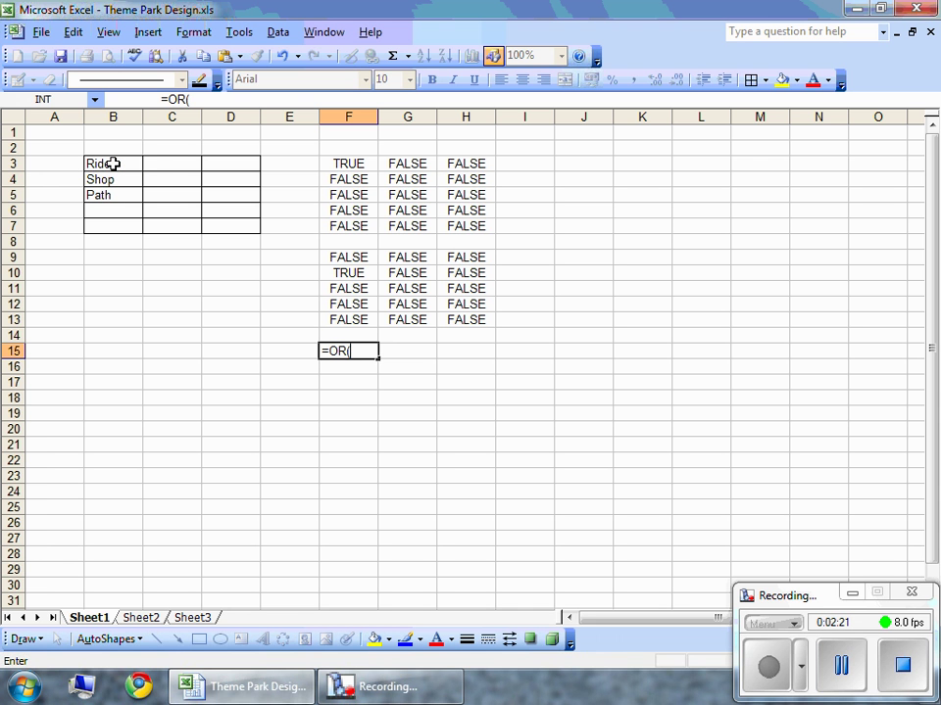
{"action": "left_click", "coordinate": [132, 163]}
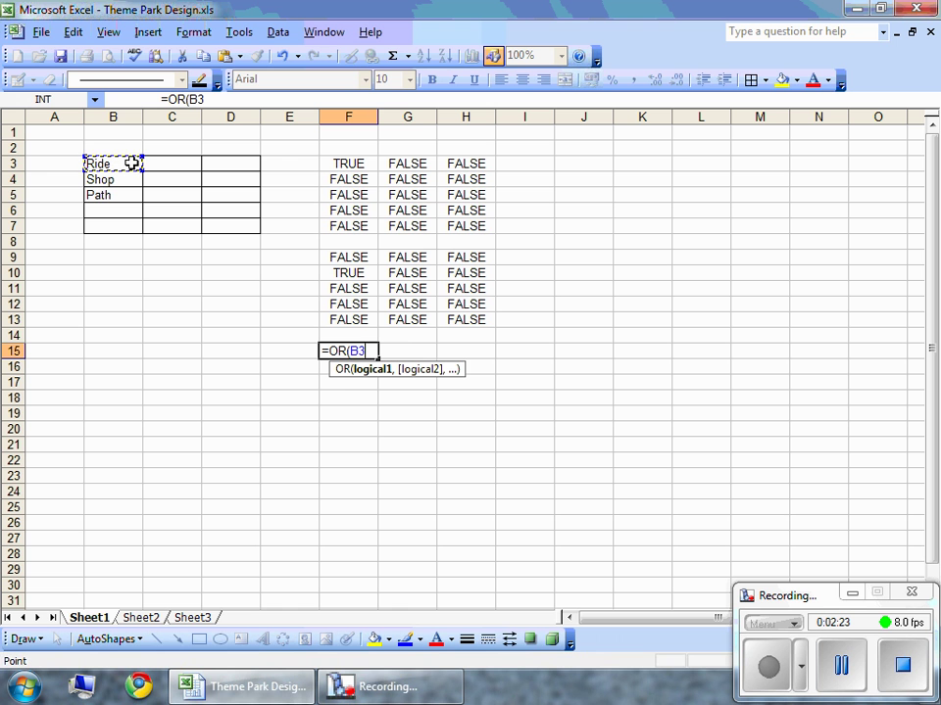
{"action": "type", "text": "=\"Path"}
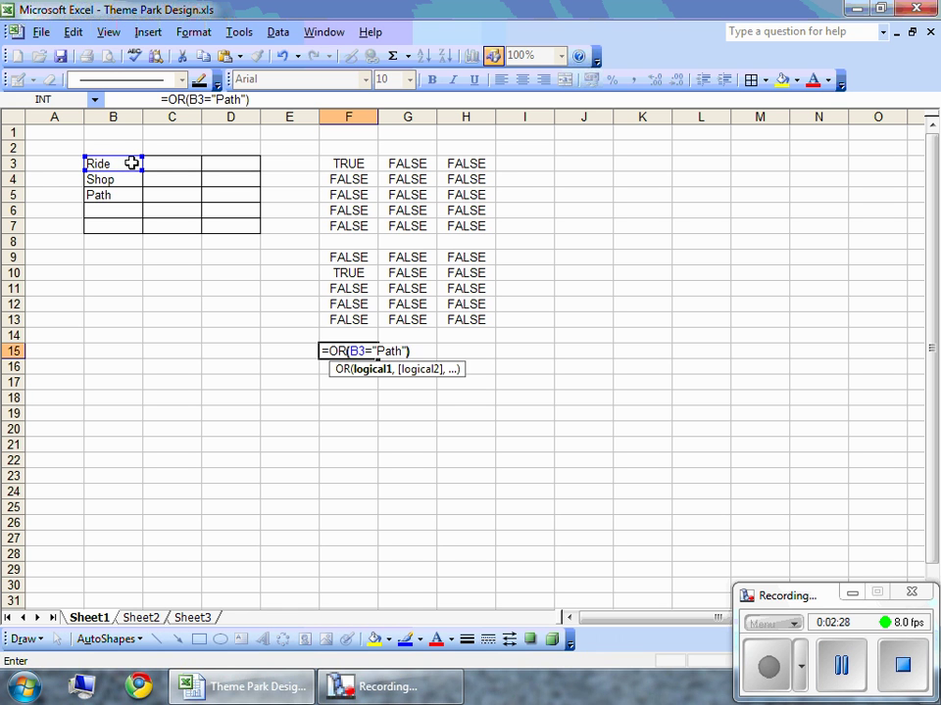
{"action": "type", "text": "\")"}
{"action": "key", "text": "Return"}
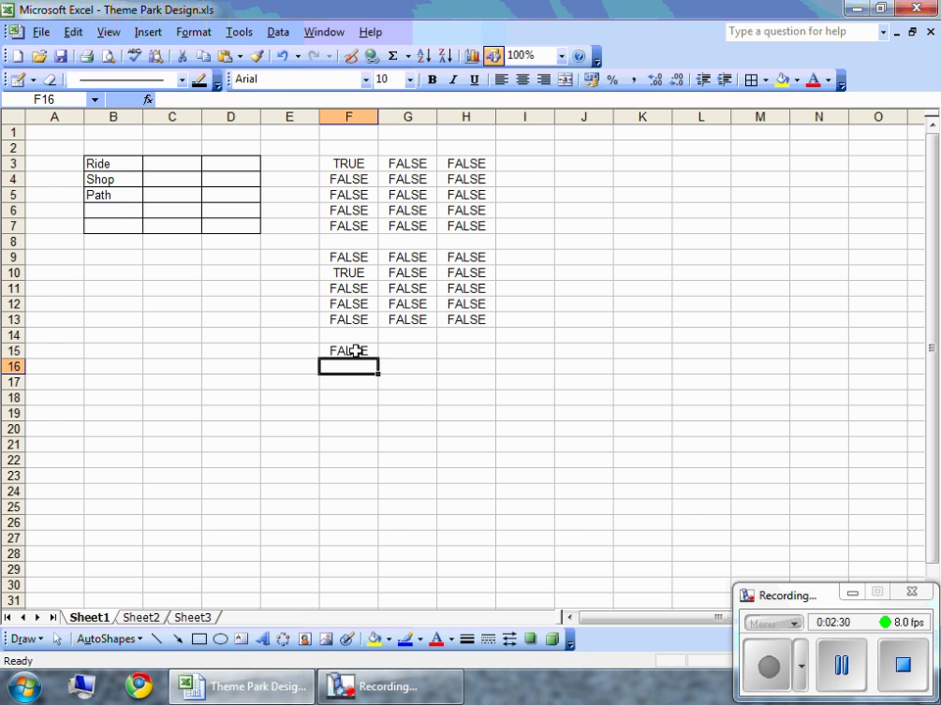
Fill the Path formula in F15 down through cell F19
{"action": "left_click_drag", "start_coordinate": [356, 350], "coordinate": [364, 414]}
{"action": "left_click", "coordinate": [74, 31]}
{"action": "mouse_move", "coordinate": [173, 186]}
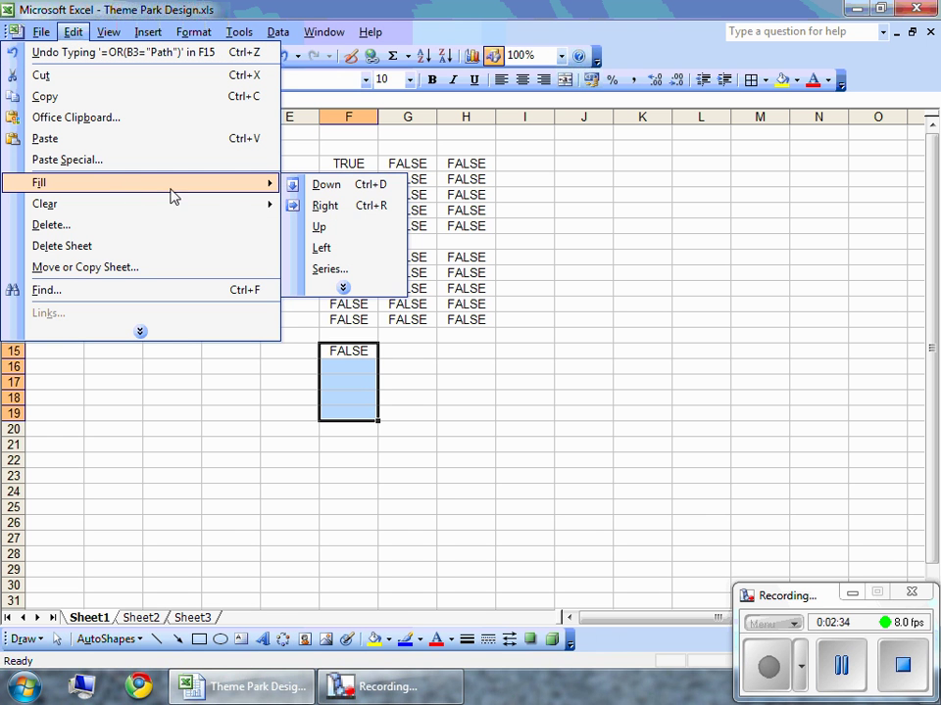
{"action": "left_click", "coordinate": [321, 184]}
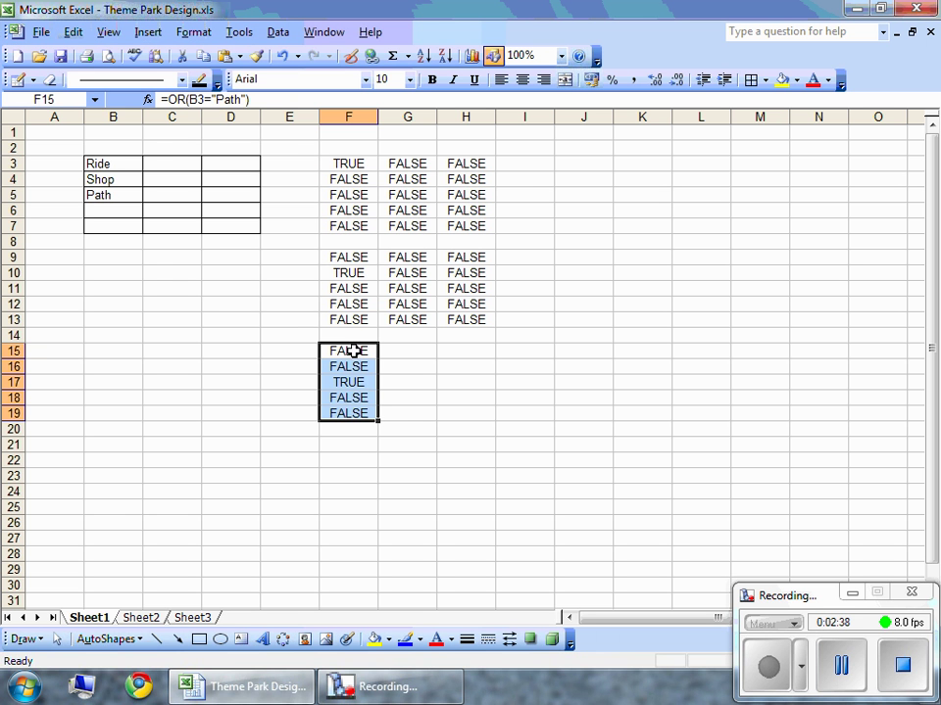
Fill the Path formulas in F15:F19 right across columns G and H
{"action": "left_click_drag", "start_coordinate": [357, 350], "coordinate": [451, 413]}
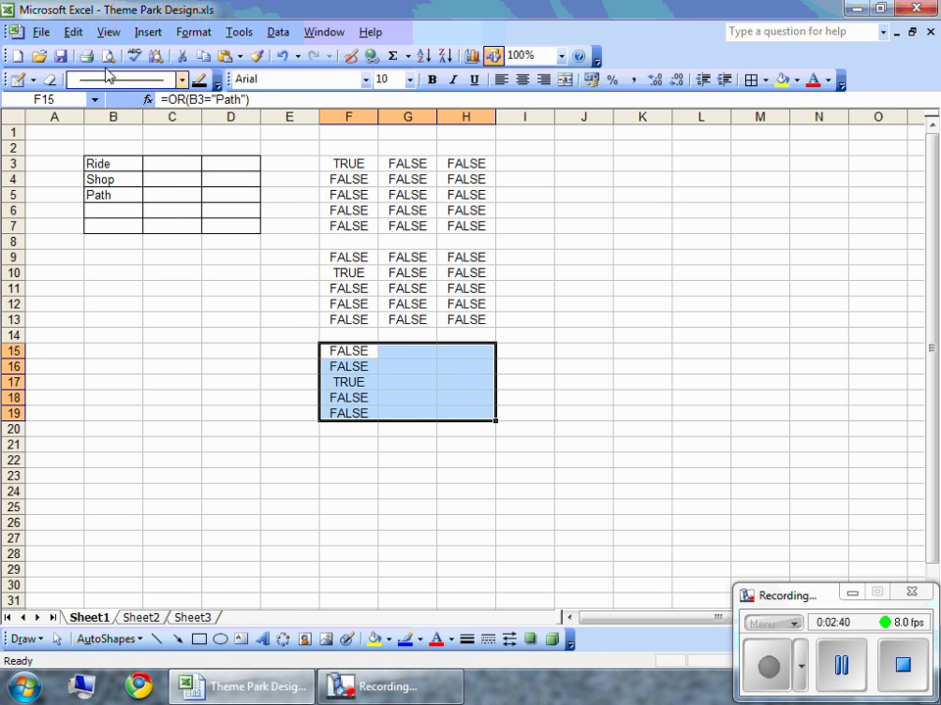
{"action": "left_click", "coordinate": [73, 33]}
{"action": "mouse_move", "coordinate": [143, 184]}
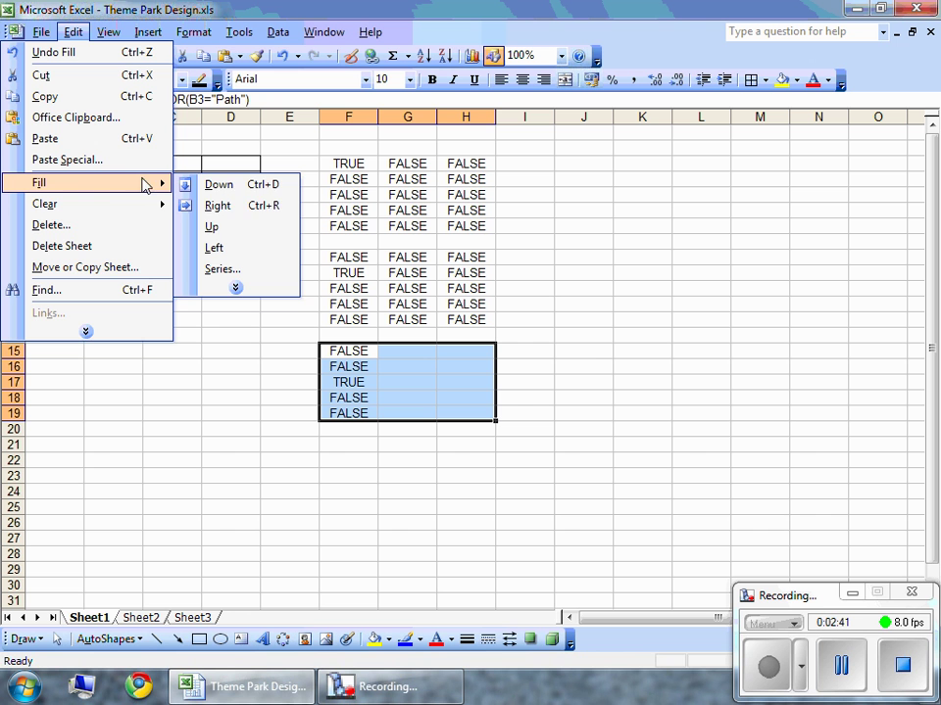
{"action": "left_click", "coordinate": [244, 207]}
{"action": "left_click", "coordinate": [233, 284]}
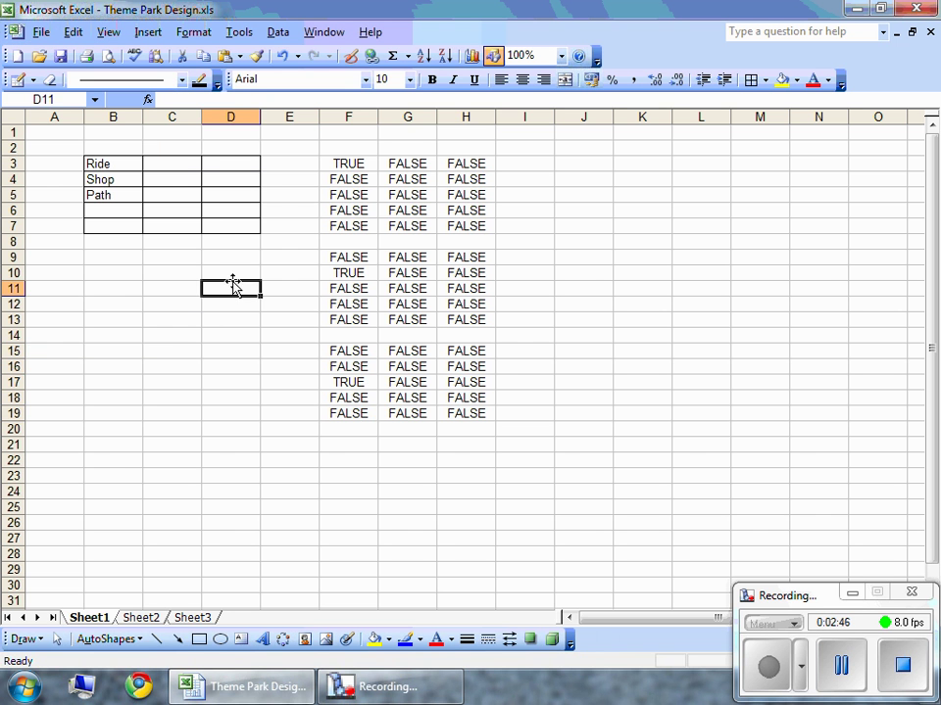
Choose Shop in cell C5 and Ride in cell D4 of the design grid
{"action": "left_click", "coordinate": [191, 195]}
{"action": "left_click", "coordinate": [207, 196]}
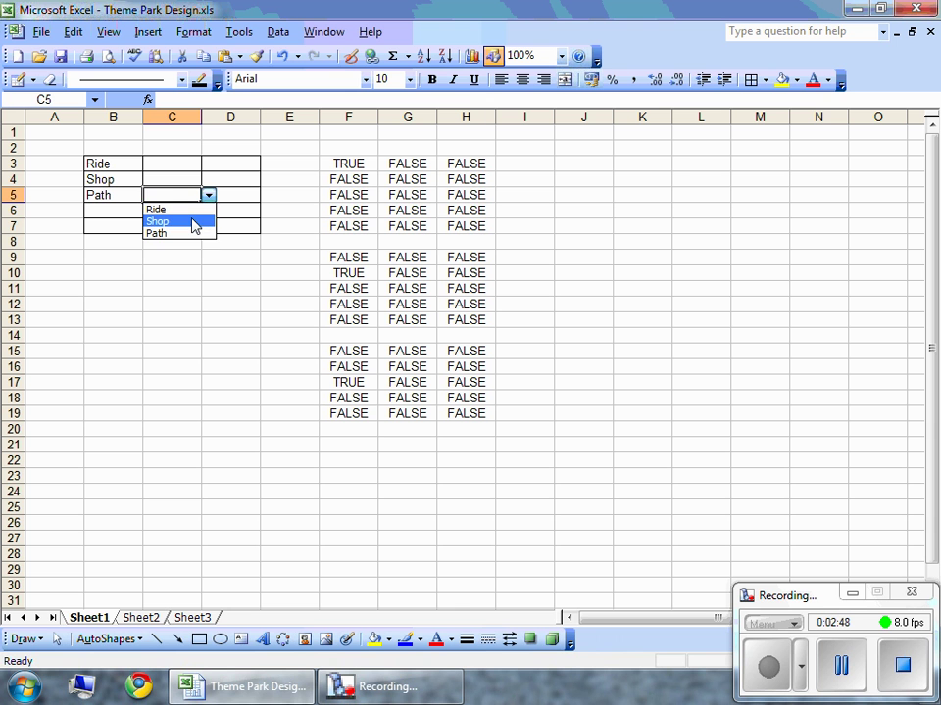
{"action": "left_click", "coordinate": [193, 224]}
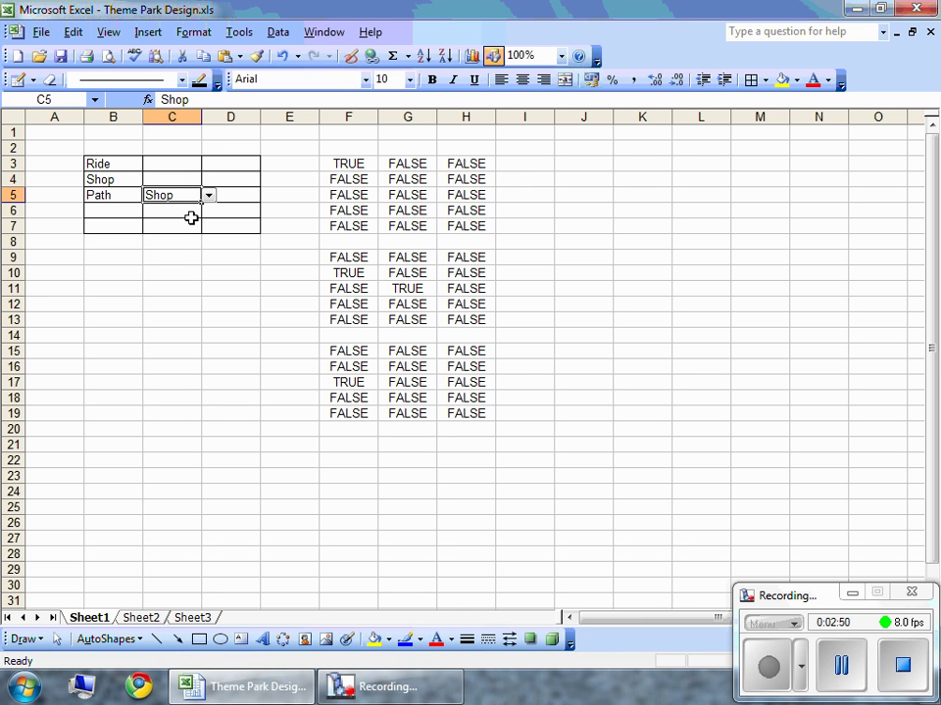
{"action": "left_click", "coordinate": [240, 180]}
{"action": "left_click", "coordinate": [265, 180]}
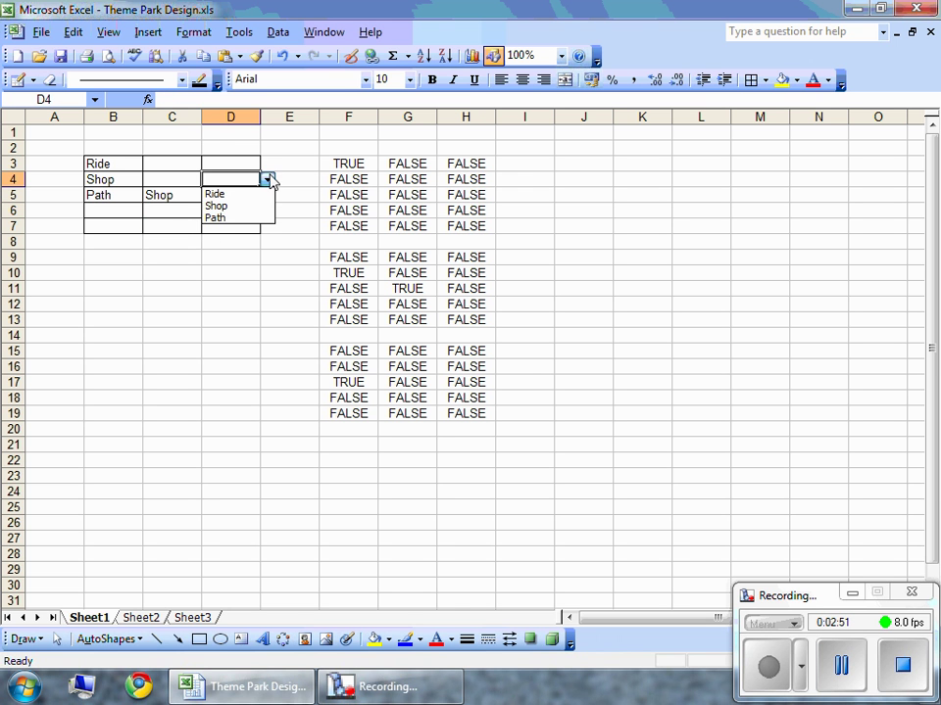
{"action": "left_click", "coordinate": [249, 194]}
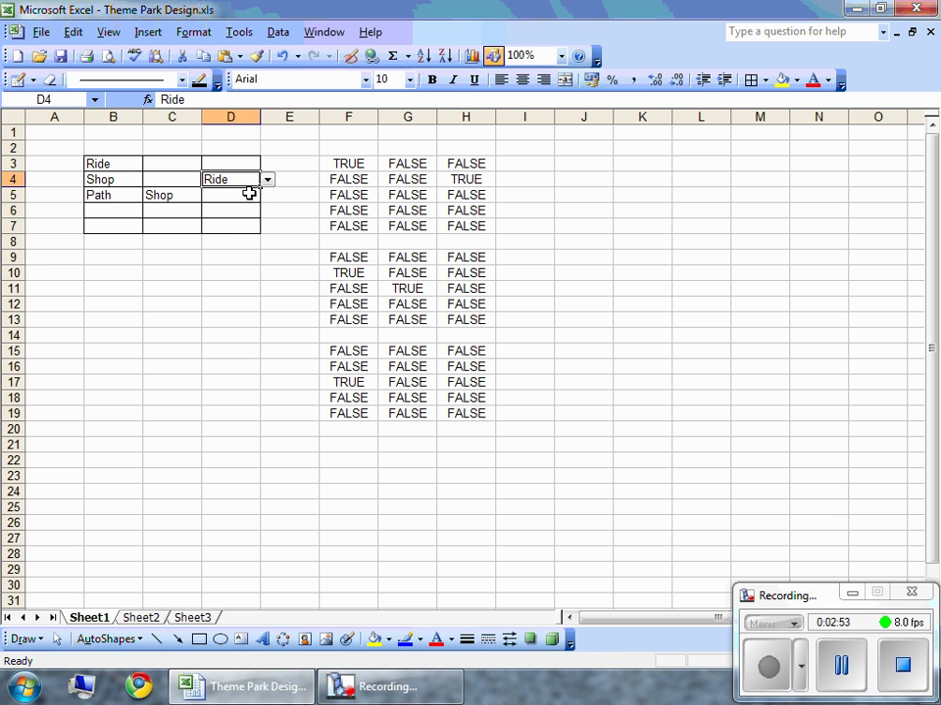
{"action": "left_click", "coordinate": [205, 259]}
Start conditional formatting on cell B3 with a Formula Is condition of =$F$3
{"action": "left_click", "coordinate": [132, 163]}
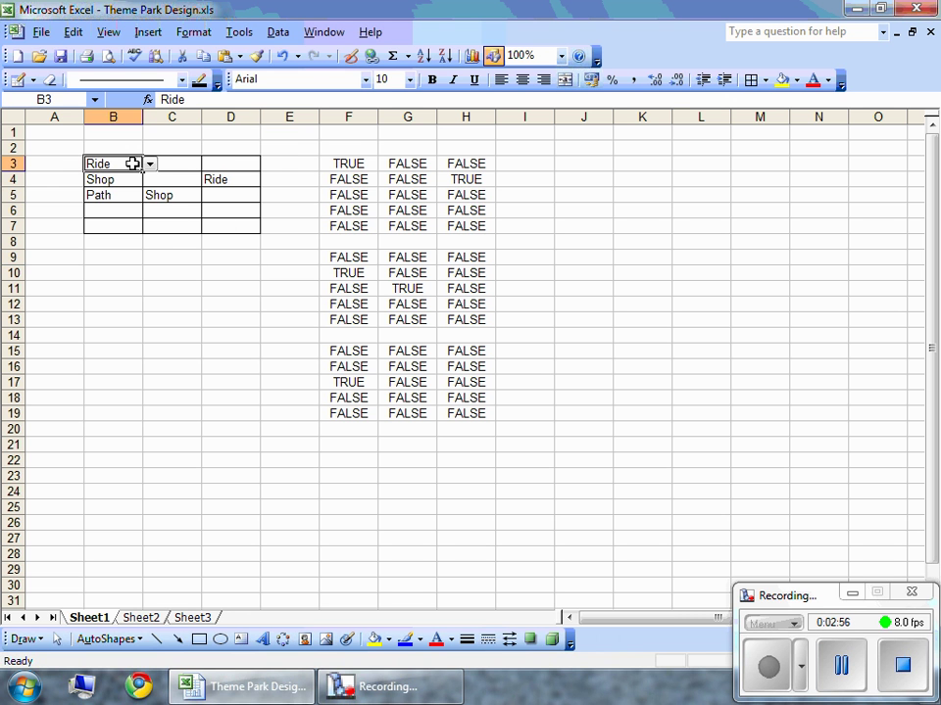
{"action": "left_click", "coordinate": [205, 35]}
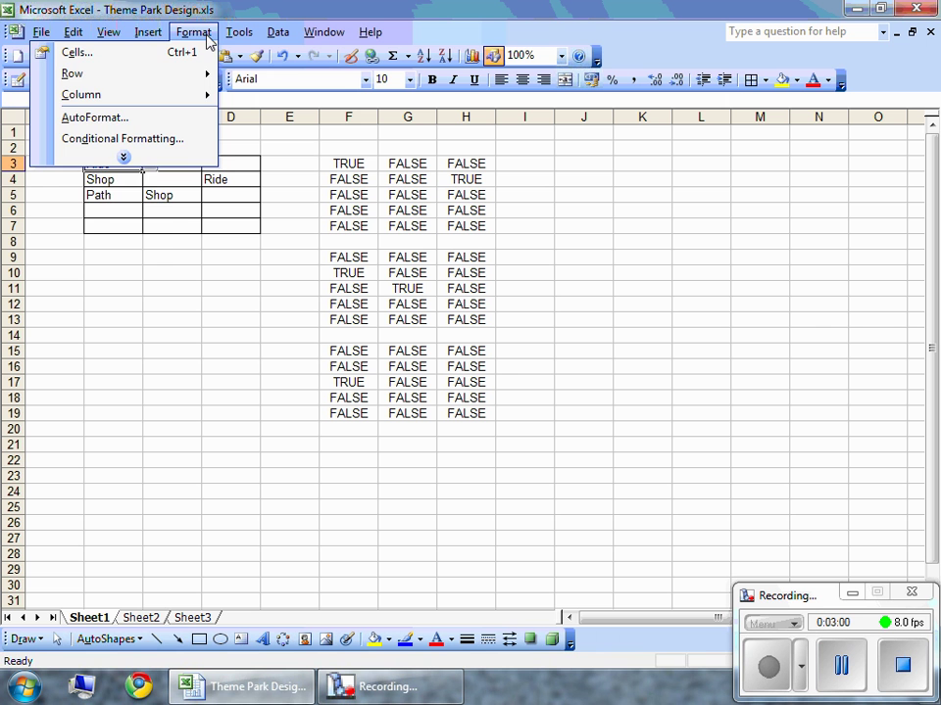
{"action": "left_click", "coordinate": [185, 140]}
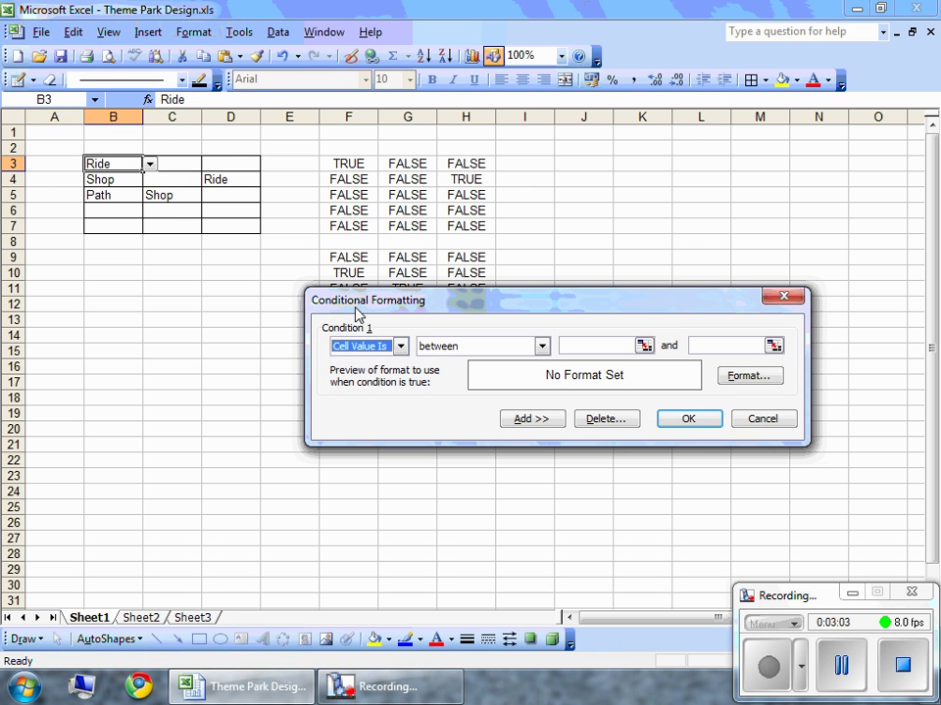
{"action": "left_click", "coordinate": [377, 347]}
{"action": "left_click", "coordinate": [376, 375]}
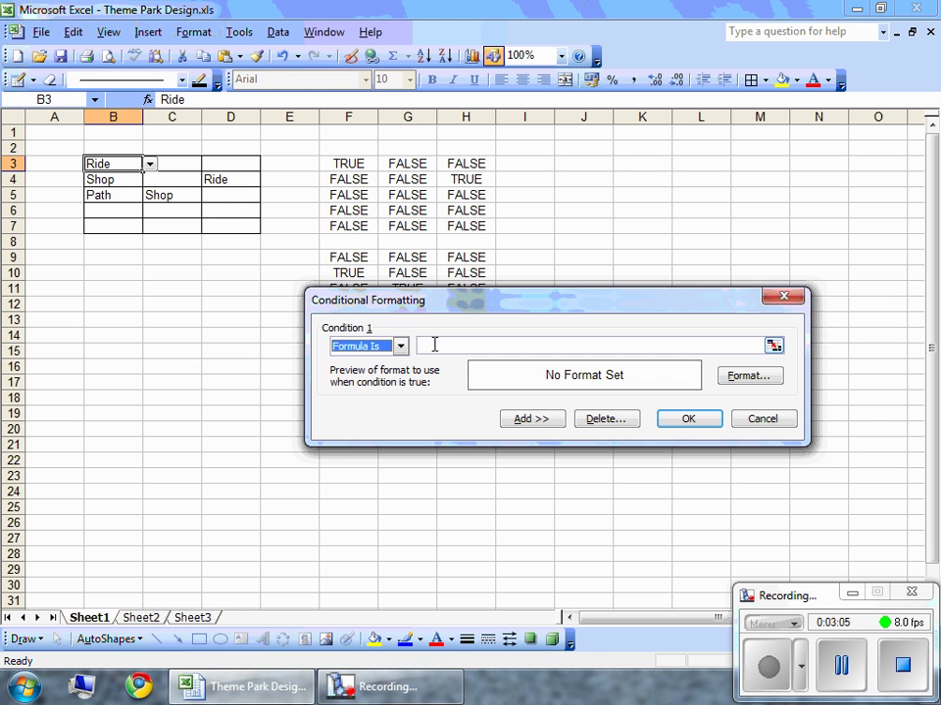
{"action": "left_click", "coordinate": [434, 345]}
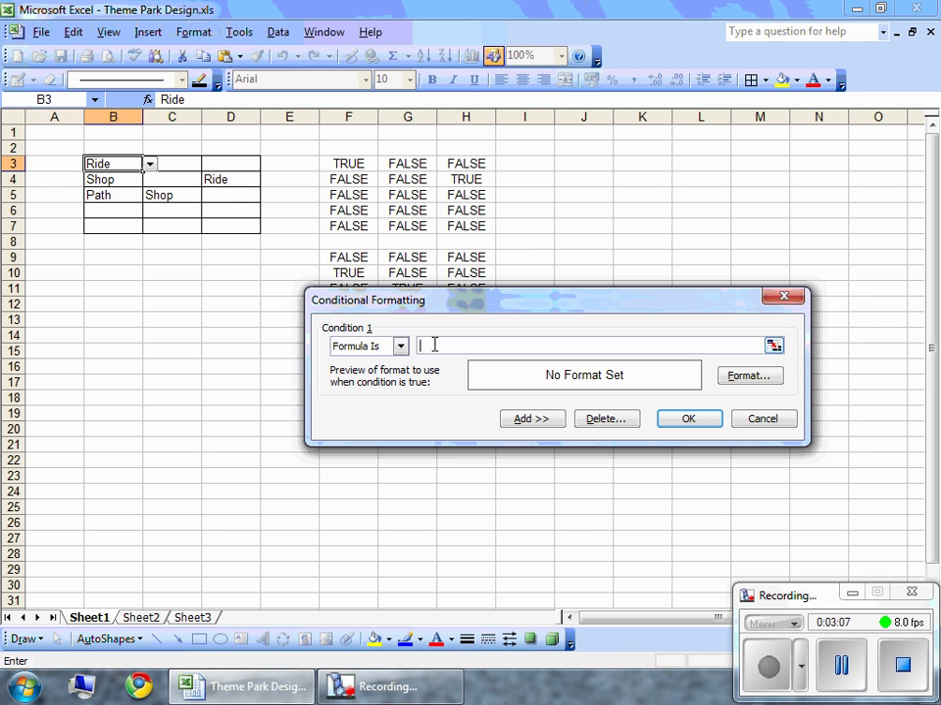
{"action": "left_click", "coordinate": [345, 165]}
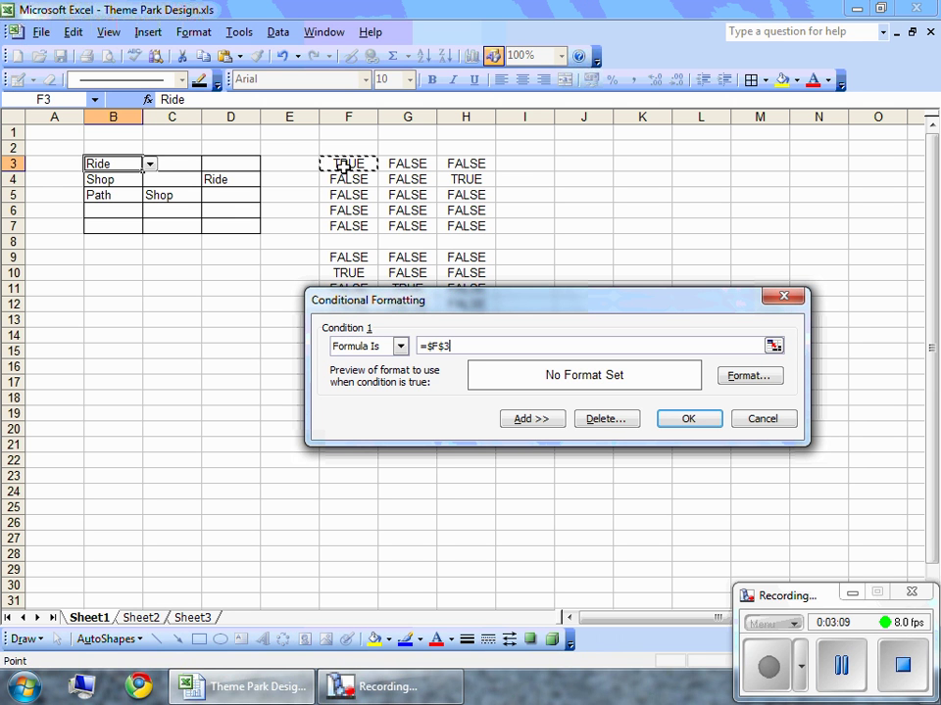
Give the first condition a white font and coral cell shading
{"action": "left_click", "coordinate": [732, 378]}
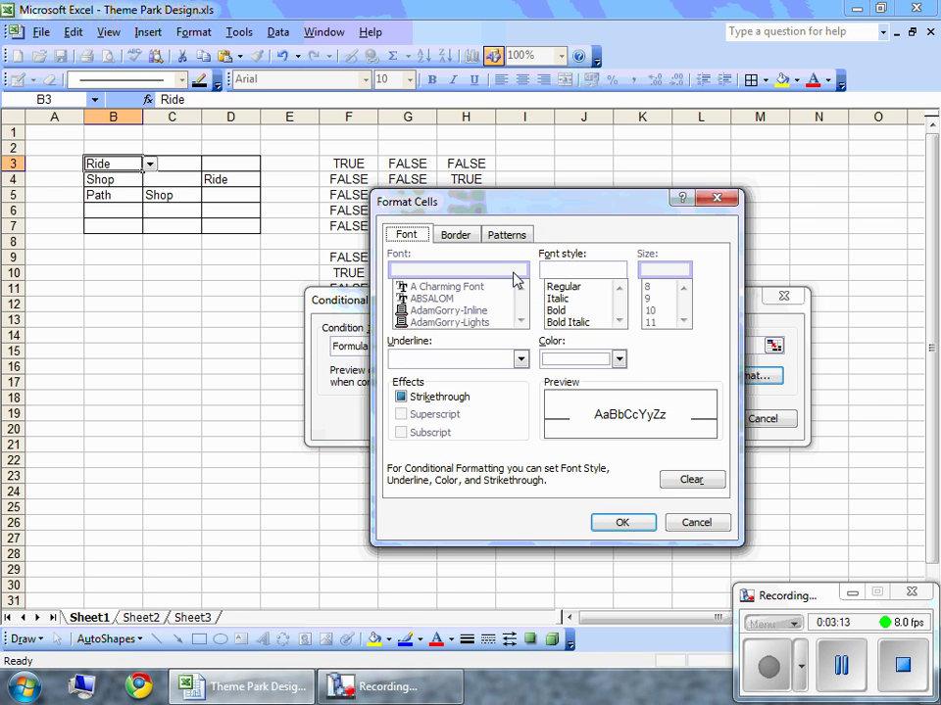
{"action": "left_click", "coordinate": [596, 360]}
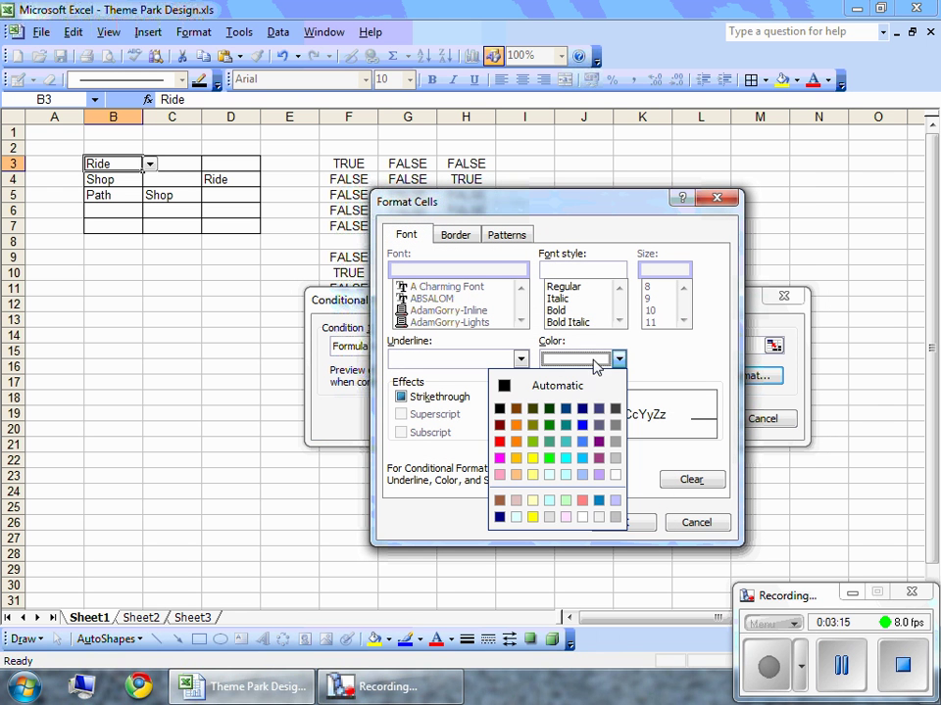
{"action": "left_click", "coordinate": [615, 474]}
{"action": "left_click", "coordinate": [488, 240]}
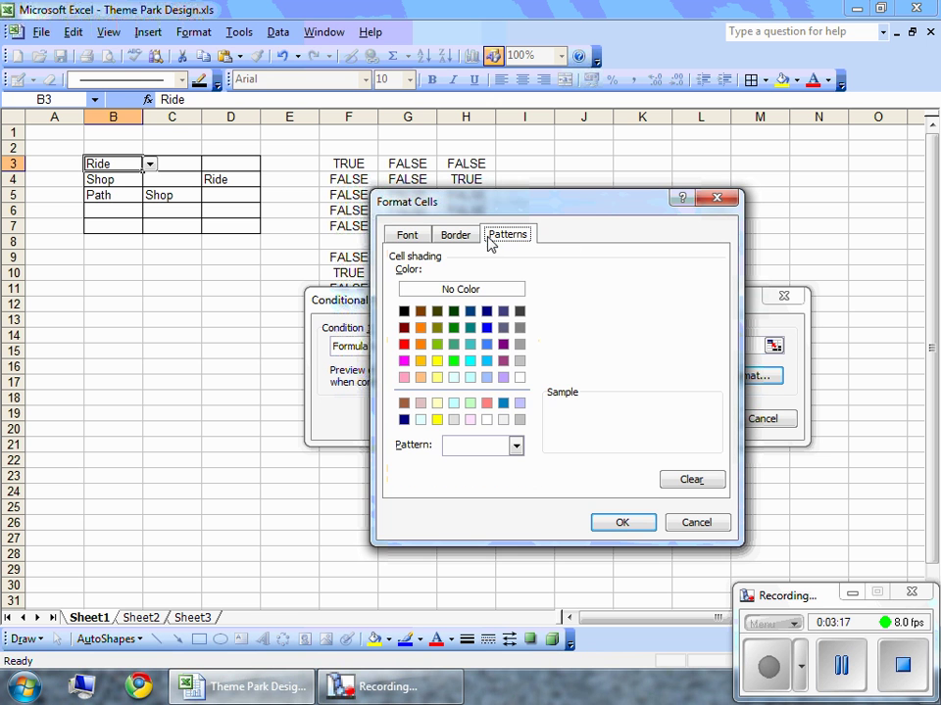
{"action": "left_click", "coordinate": [488, 404]}
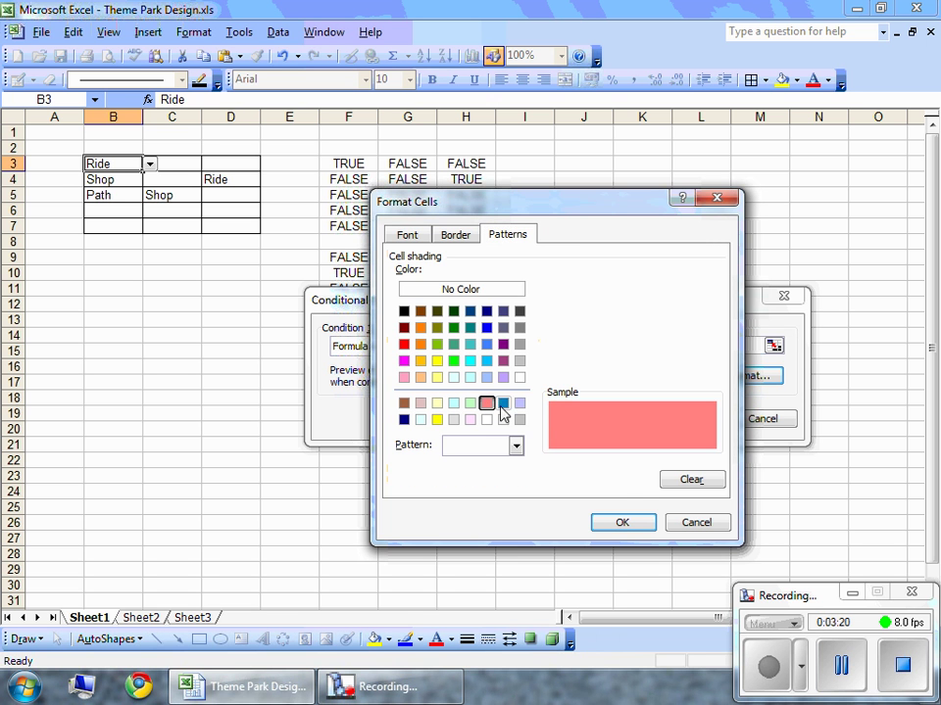
{"action": "left_click", "coordinate": [623, 523]}
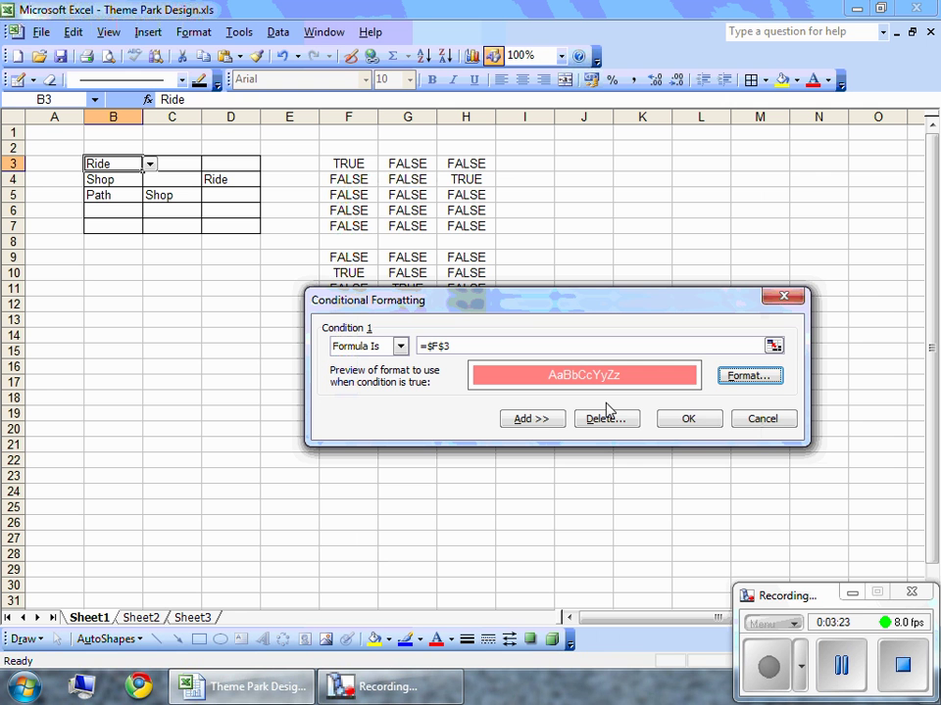
Change the first condition's cell shading to red
{"action": "left_click", "coordinate": [730, 377]}
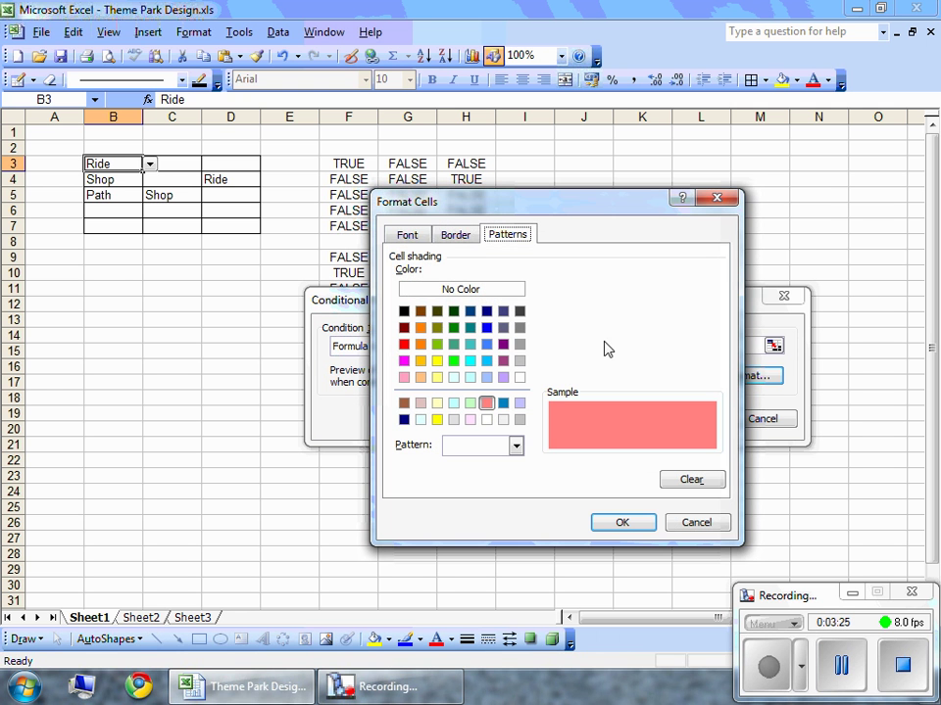
{"action": "left_click", "coordinate": [404, 344]}
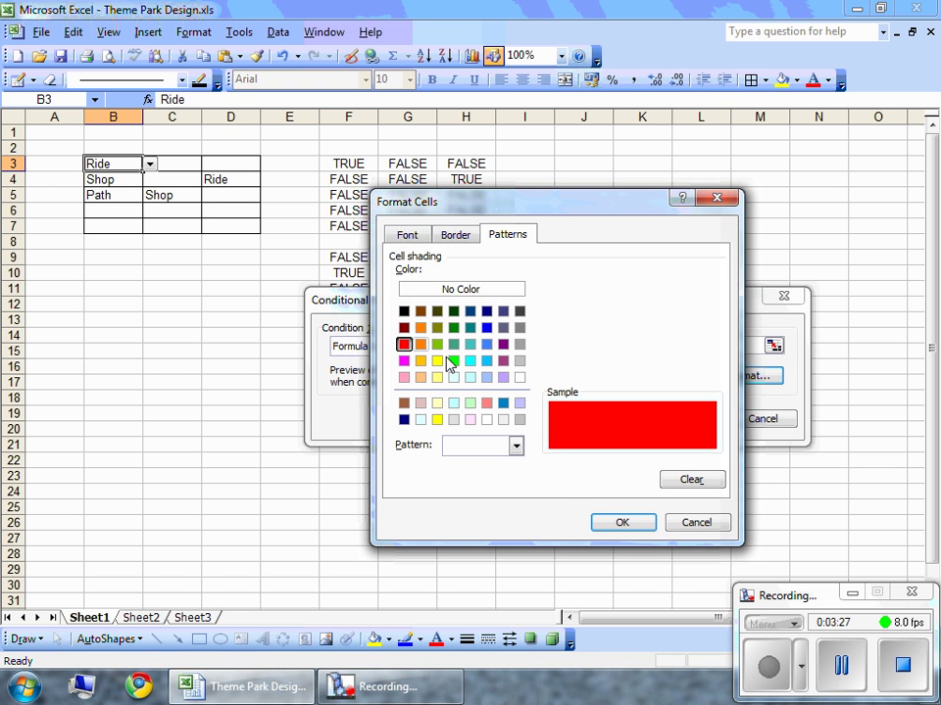
{"action": "left_click", "coordinate": [618, 520]}
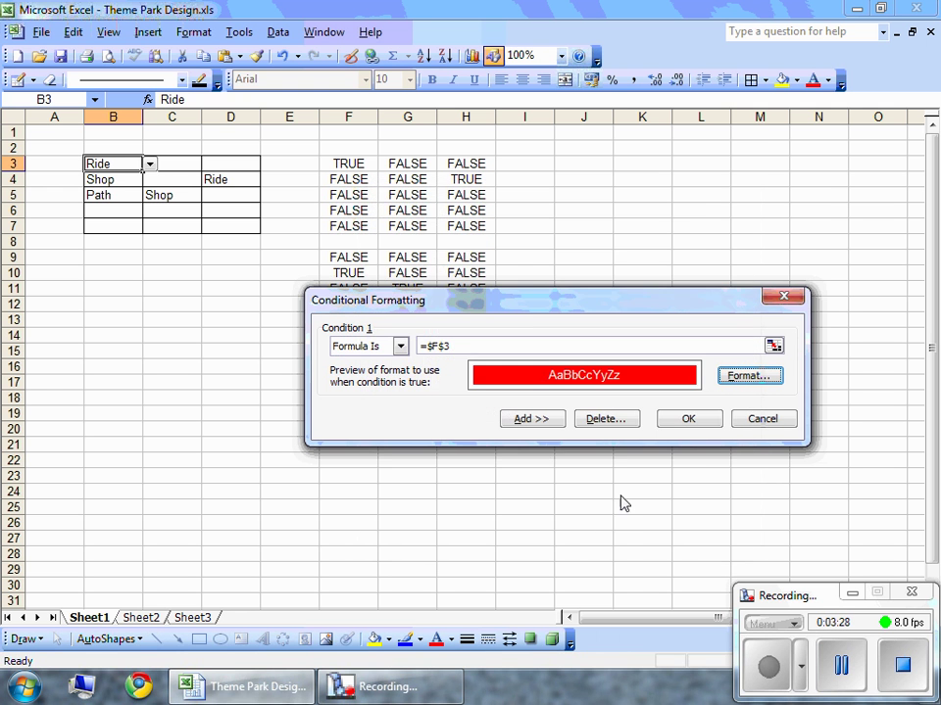
Add a second Formula Is condition for B3 that refers to cell F9
{"action": "left_click", "coordinate": [535, 419]}
{"action": "left_click", "coordinate": [373, 429]}
{"action": "left_click", "coordinate": [374, 464]}
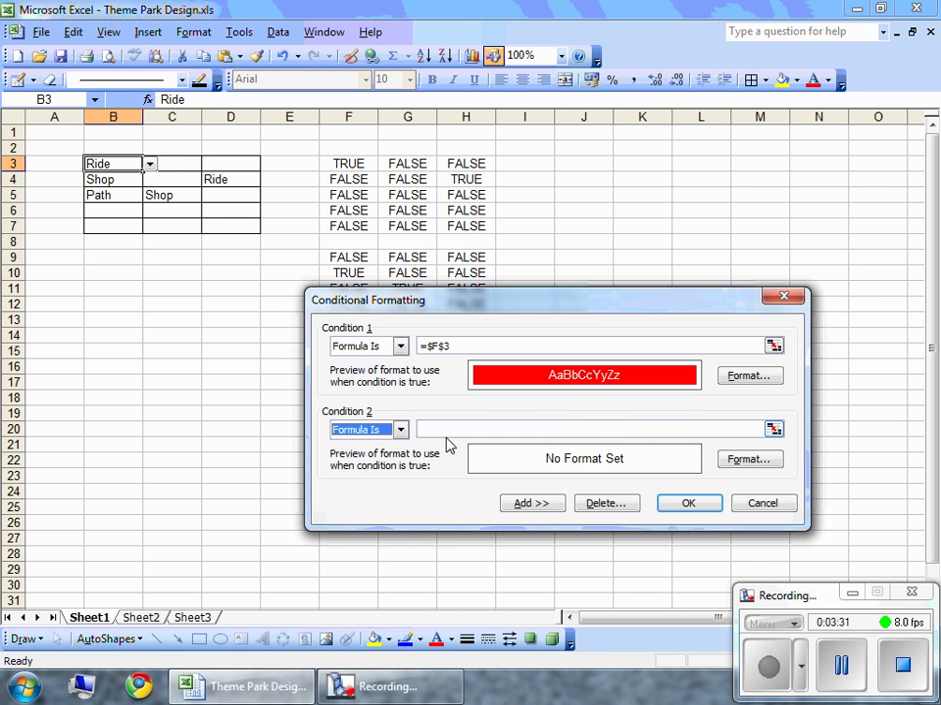
{"action": "left_click", "coordinate": [447, 434]}
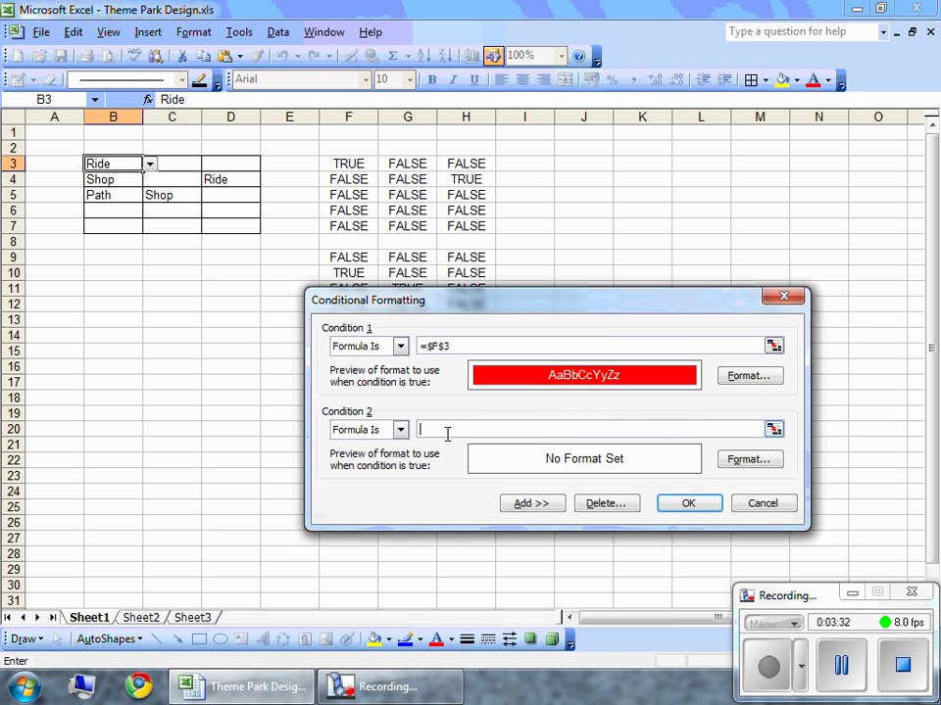
{"action": "left_click", "coordinate": [364, 256]}
Give the second condition gold cell shading
{"action": "left_click_drag", "start_coordinate": [394, 301], "coordinate": [494, 227]}
{"action": "left_click", "coordinate": [826, 387]}
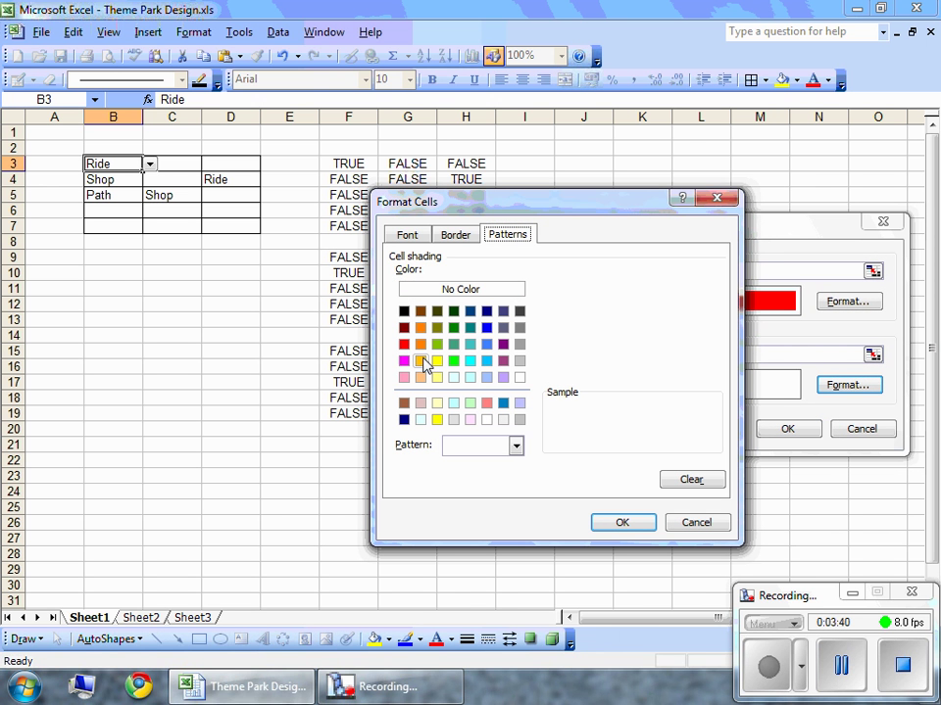
{"action": "left_click", "coordinate": [420, 361]}
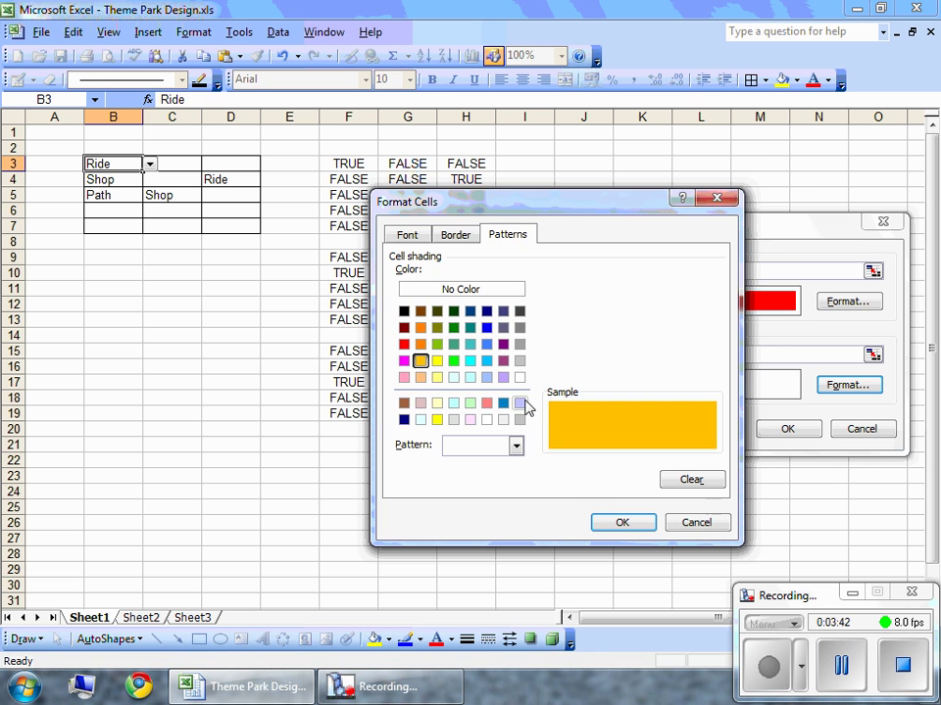
{"action": "left_click", "coordinate": [617, 522]}
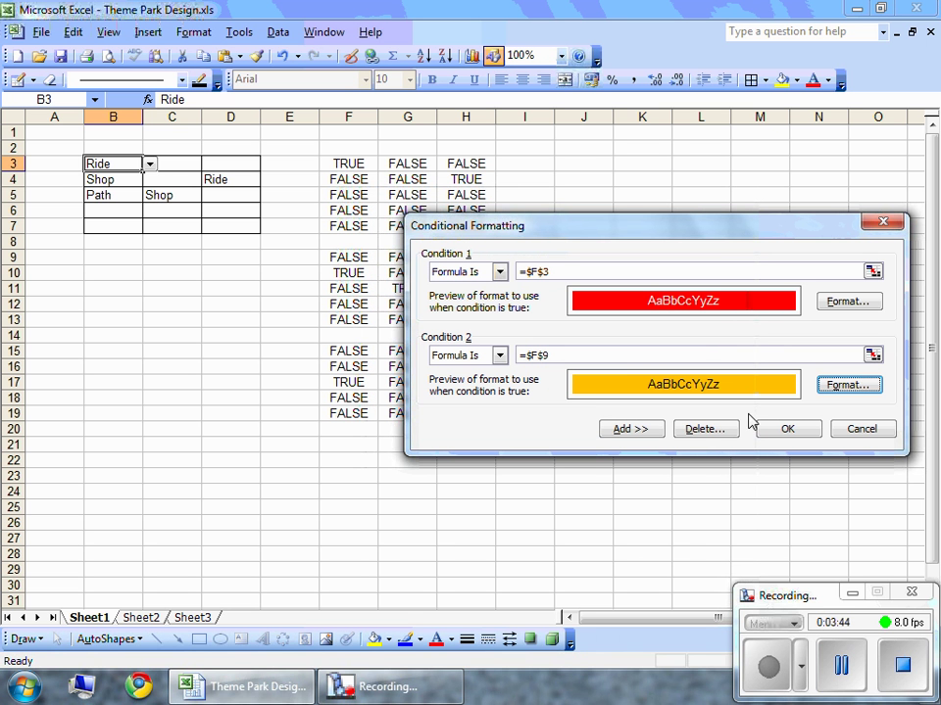
Add a third Formula Is condition for B3 that refers to =$F$15
{"action": "left_click", "coordinate": [635, 430]}
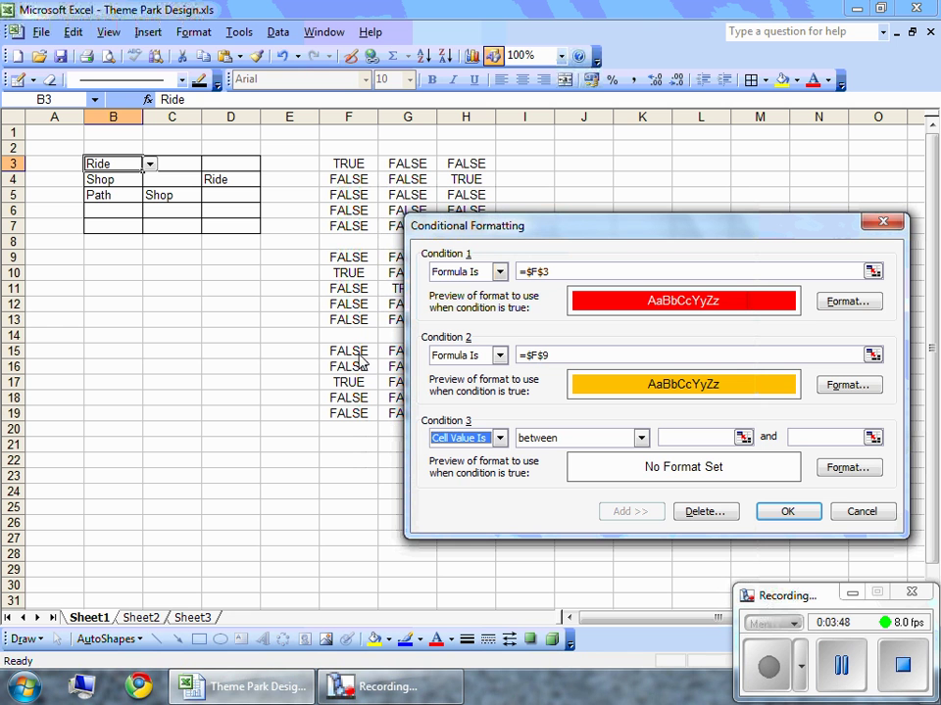
{"action": "left_click", "coordinate": [499, 438]}
{"action": "left_click", "coordinate": [460, 465]}
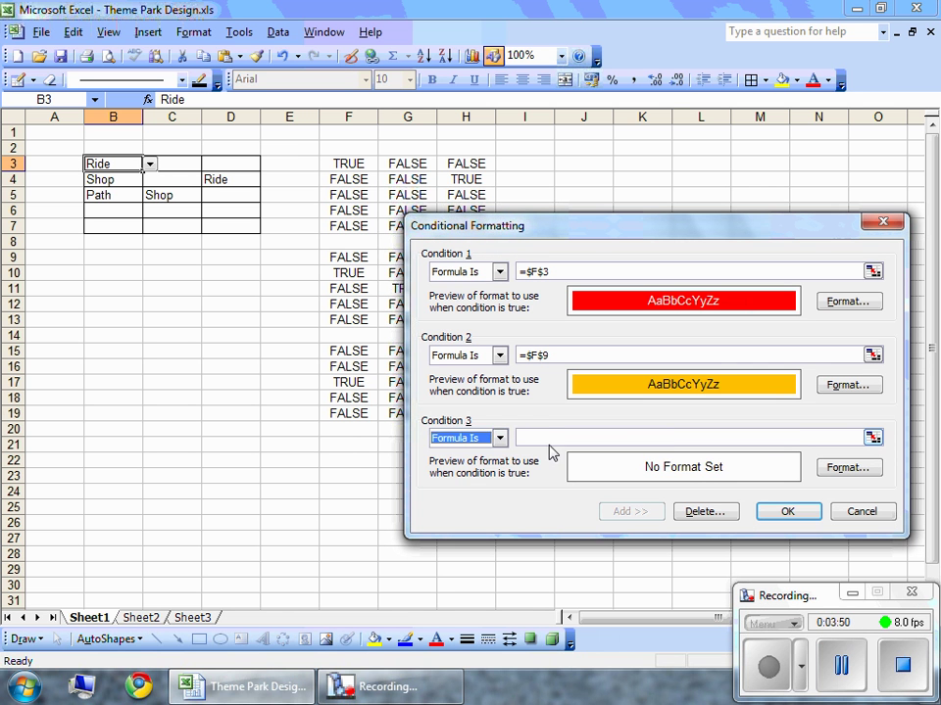
{"action": "left_click", "coordinate": [334, 351]}
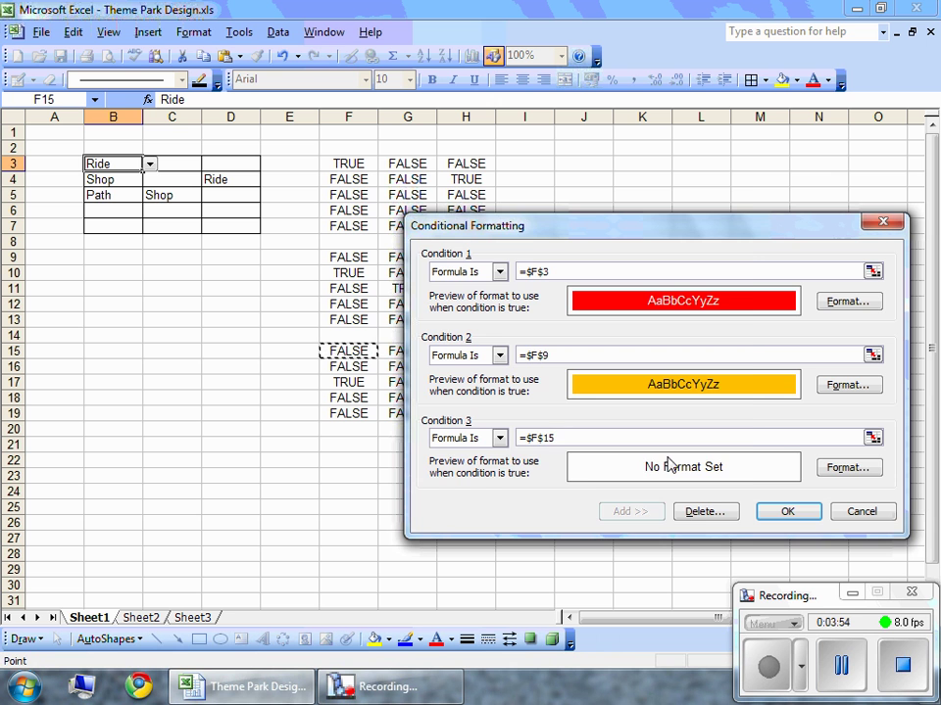
Give the third condition light grey cell shading and apply all three conditions to B3
{"action": "left_click", "coordinate": [843, 467]}
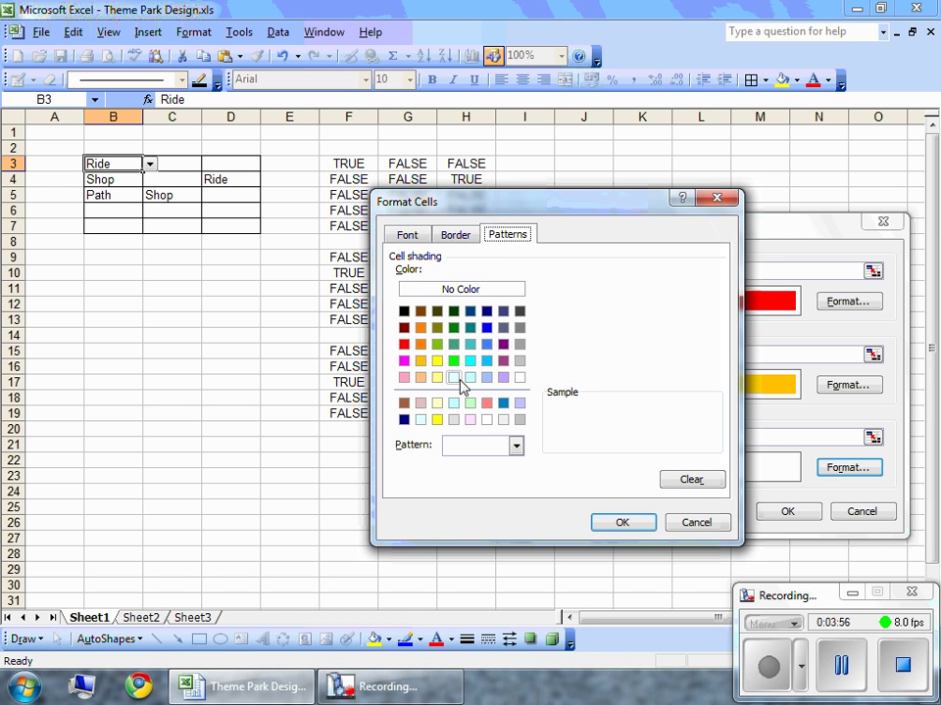
{"action": "left_click", "coordinate": [522, 361]}
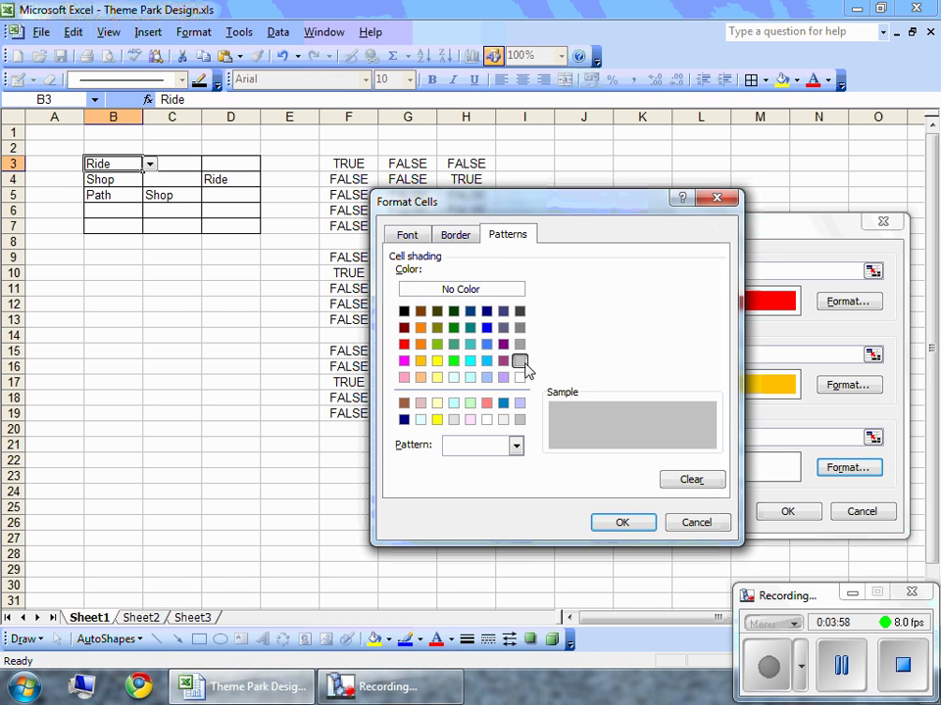
{"action": "left_click", "coordinate": [454, 419]}
{"action": "left_click", "coordinate": [619, 522]}
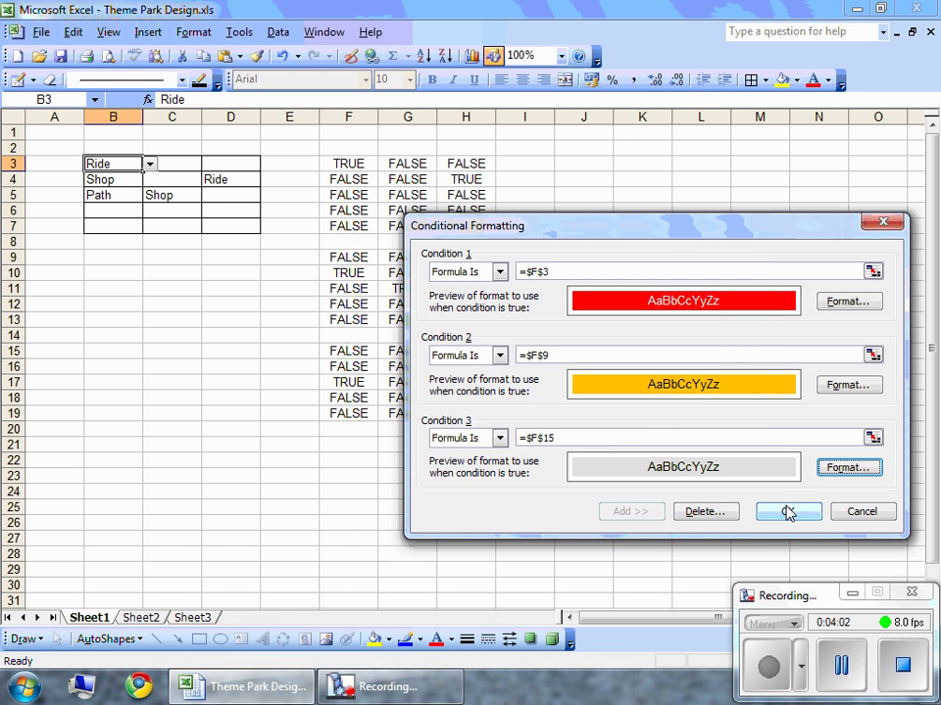
{"action": "left_click", "coordinate": [784, 507]}
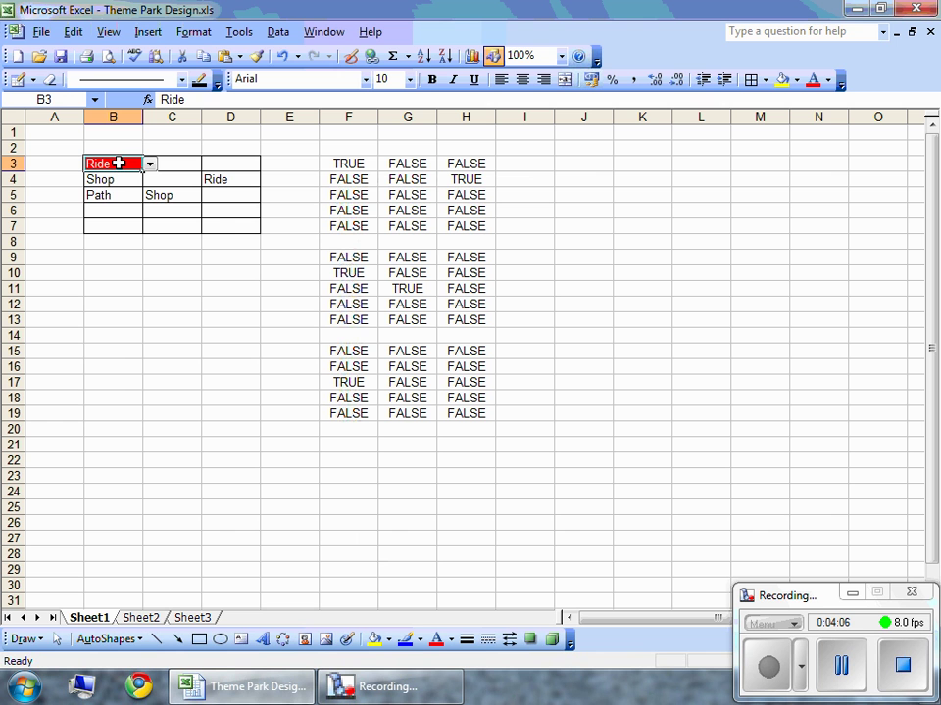
Fill B3 with its formatting down to B7, and fill column B right across the grid to D7
{"action": "left_click_drag", "start_coordinate": [119, 163], "coordinate": [116, 218]}
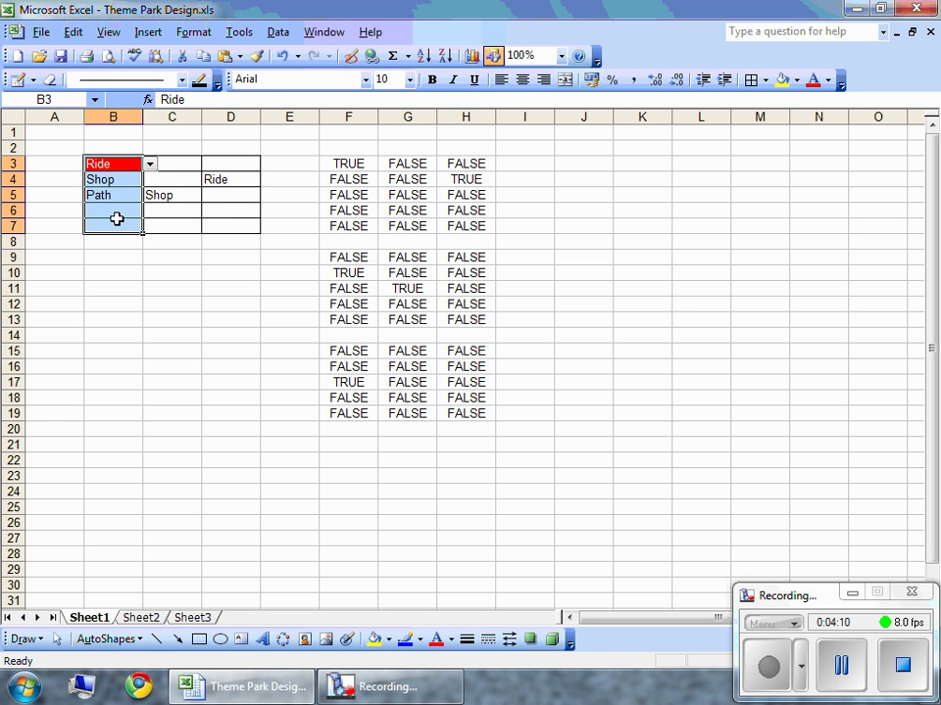
{"action": "key", "text": "ctrl+d"}
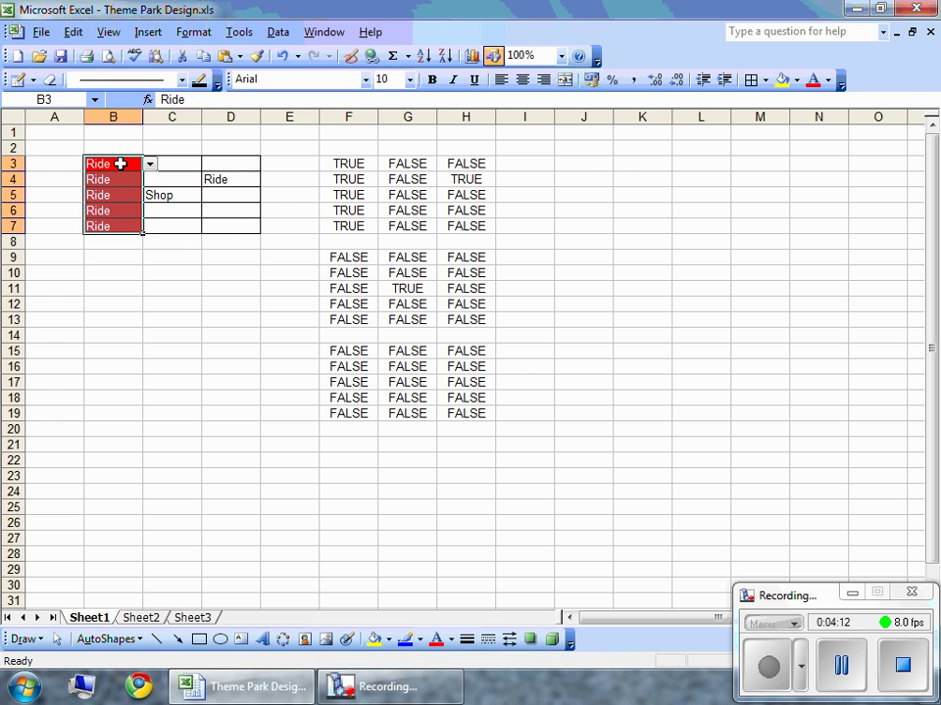
{"action": "left_click_drag", "start_coordinate": [119, 164], "coordinate": [209, 226]}
{"action": "left_click", "coordinate": [73, 31]}
{"action": "mouse_move", "coordinate": [170, 192]}
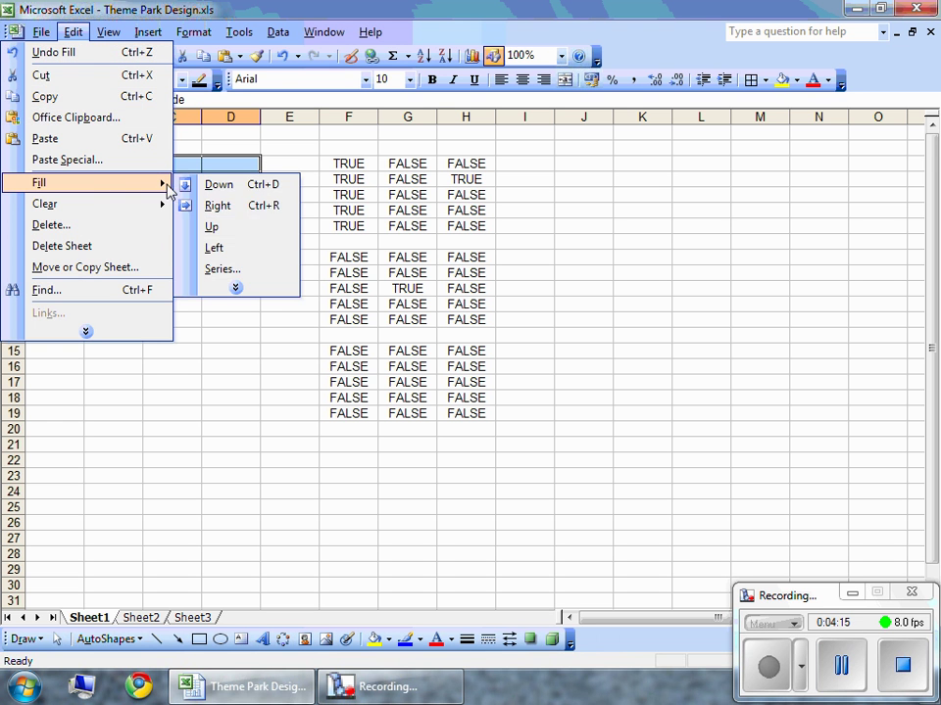
{"action": "left_click", "coordinate": [211, 206]}
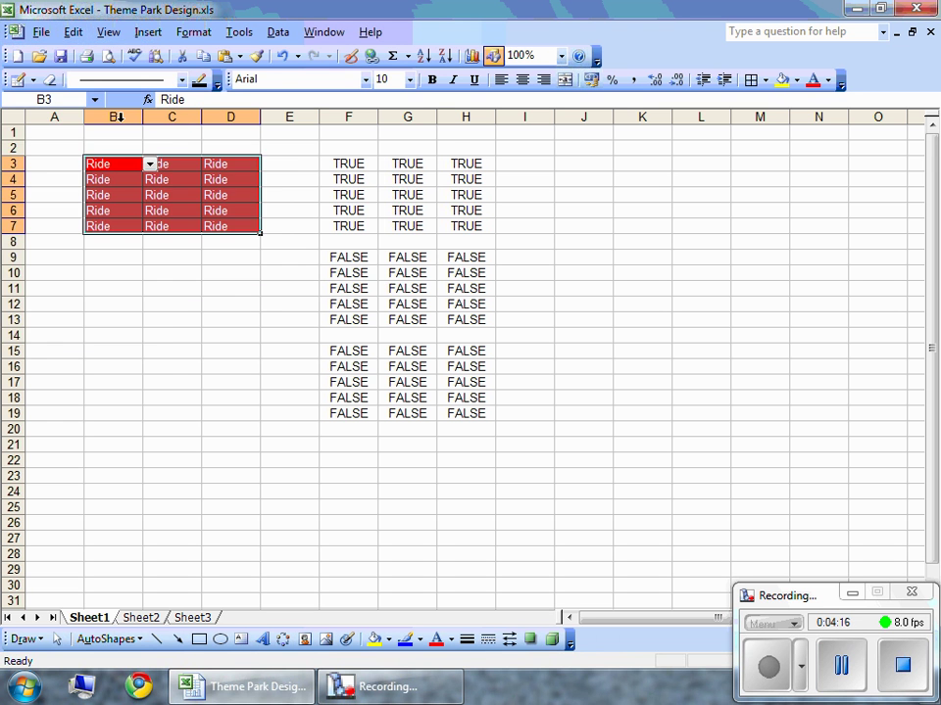
Change B4's three conditional formatting formulas to =$F$4, =$F$10 and =$F$16, and apply them
{"action": "left_click", "coordinate": [136, 186]}
{"action": "left_click", "coordinate": [193, 31]}
{"action": "left_click", "coordinate": [167, 142]}
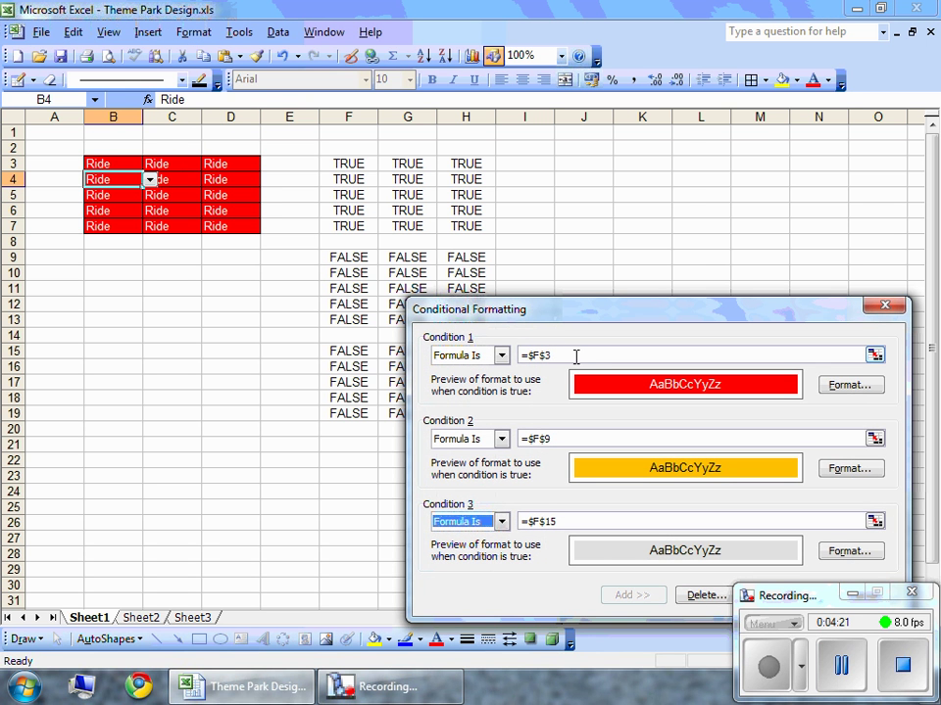
{"action": "left_click", "coordinate": [578, 355]}
{"action": "key", "text": "BackSpace"}
{"action": "type", "text": "4"}
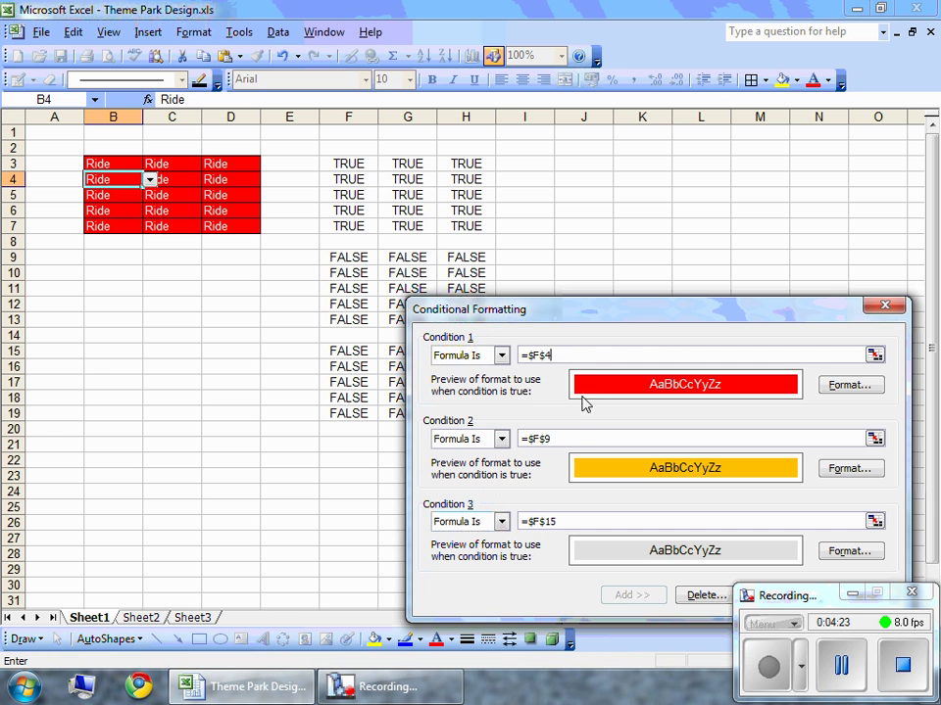
{"action": "left_click", "coordinate": [573, 440]}
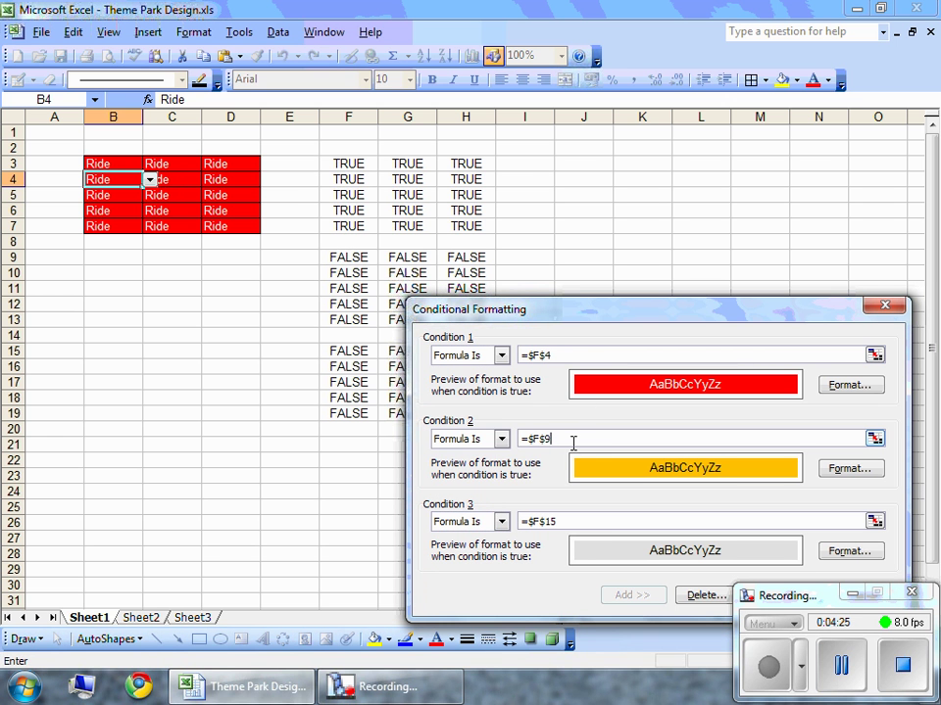
{"action": "left_click", "coordinate": [576, 524]}
{"action": "left_click_drag", "start_coordinate": [792, 310], "coordinate": [784, 220]}
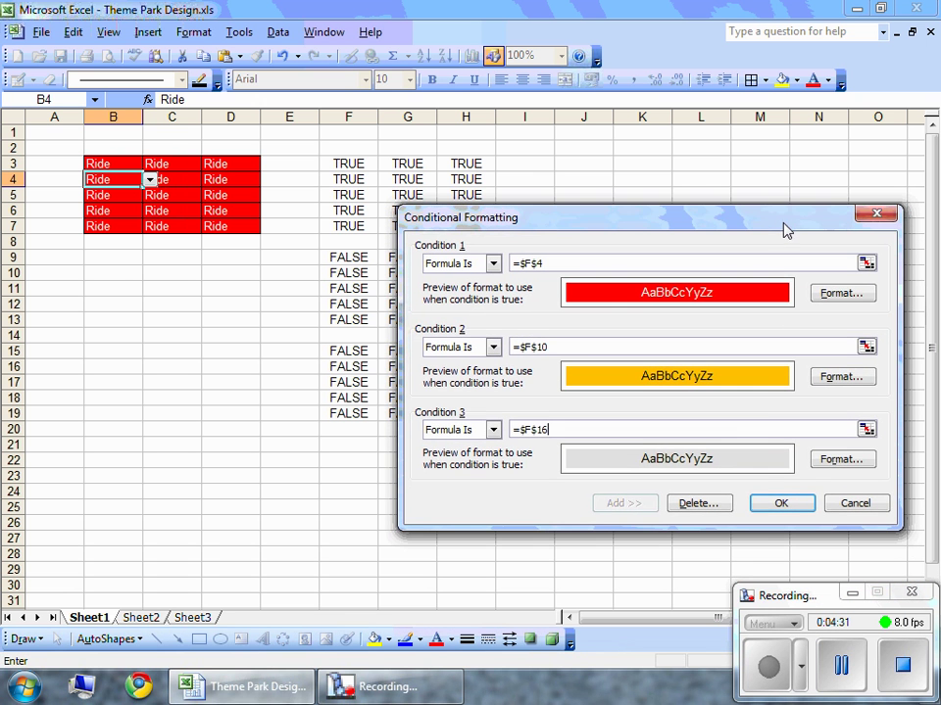
{"action": "left_click", "coordinate": [779, 503]}
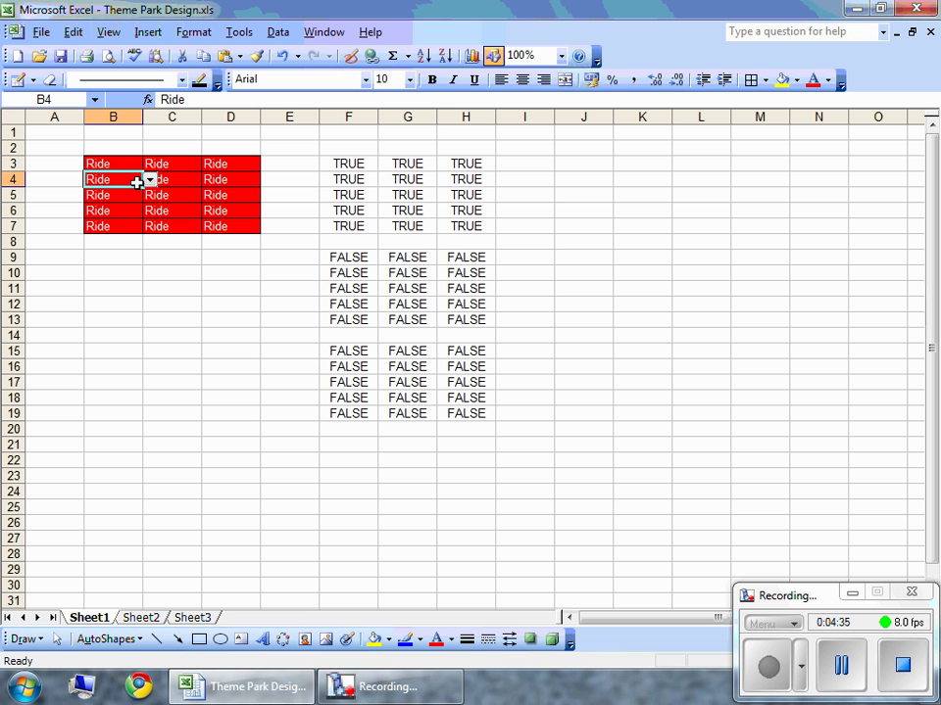
Test B4's colour conditions by choosing Shop and finally Path from its dropdown
{"action": "left_click", "coordinate": [148, 180]}
{"action": "left_click", "coordinate": [143, 203]}
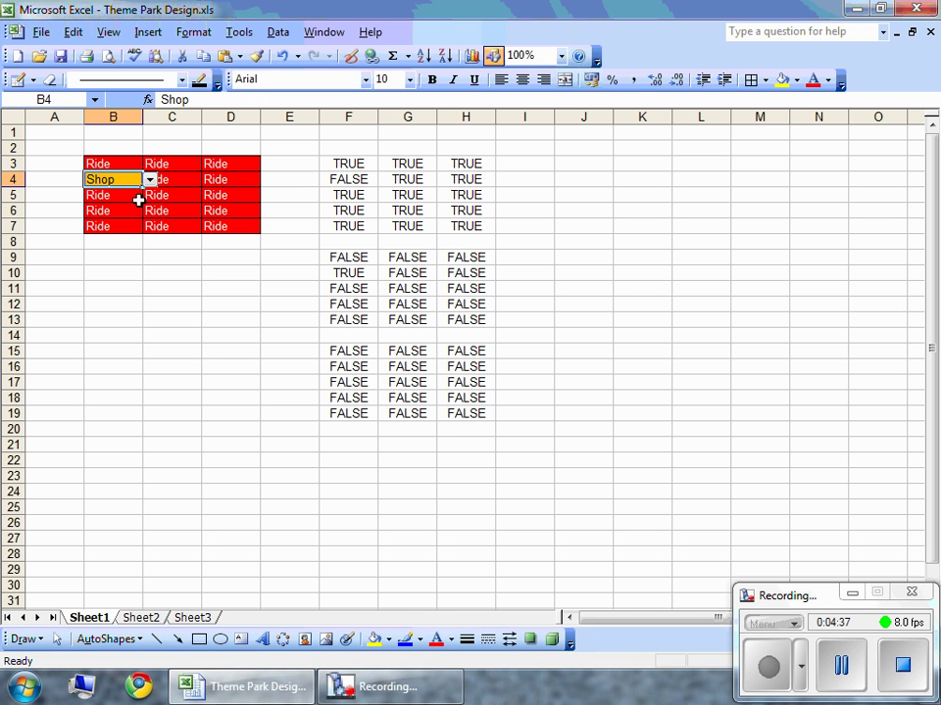
{"action": "left_click", "coordinate": [148, 181]}
{"action": "left_click", "coordinate": [137, 216]}
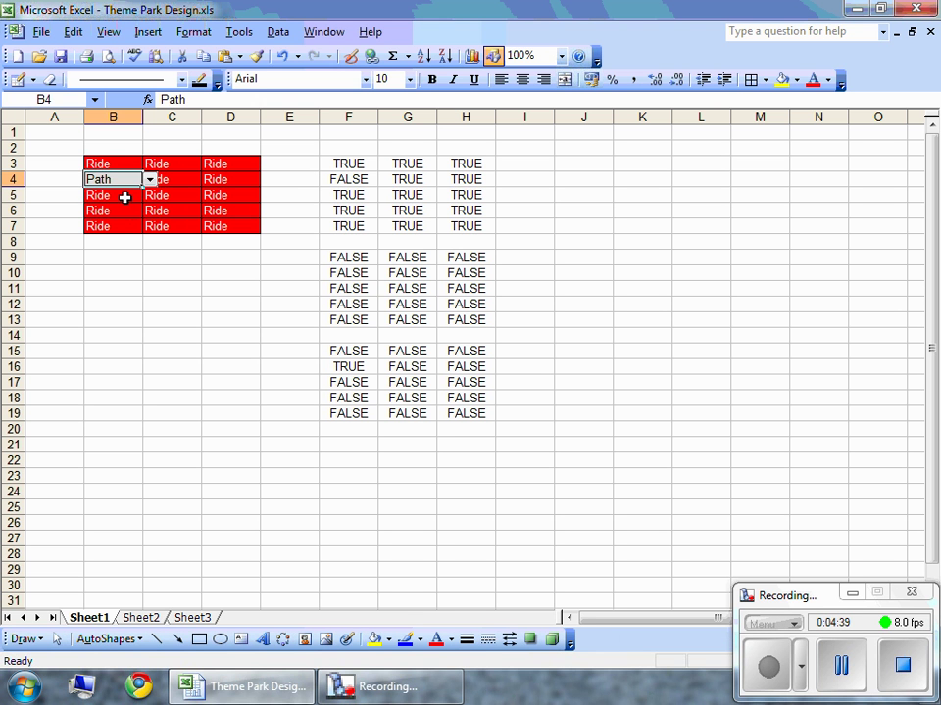
Change B5's first conditional formatting formula to =$F$5
{"action": "left_click", "coordinate": [124, 197]}
{"action": "left_click", "coordinate": [193, 32]}
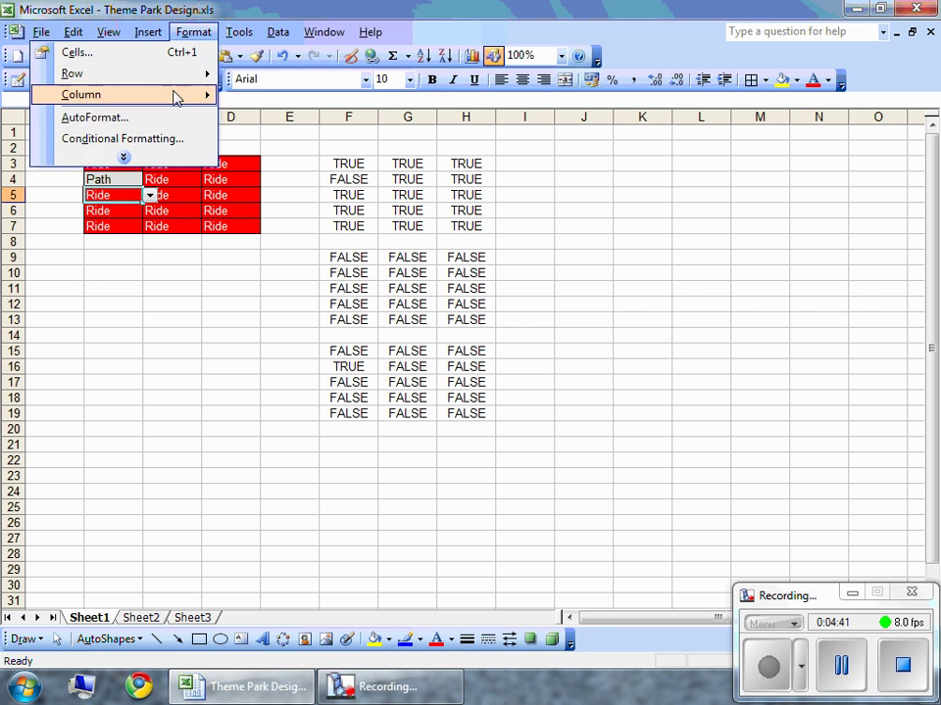
{"action": "left_click", "coordinate": [175, 144]}
{"action": "left_click", "coordinate": [585, 349]}
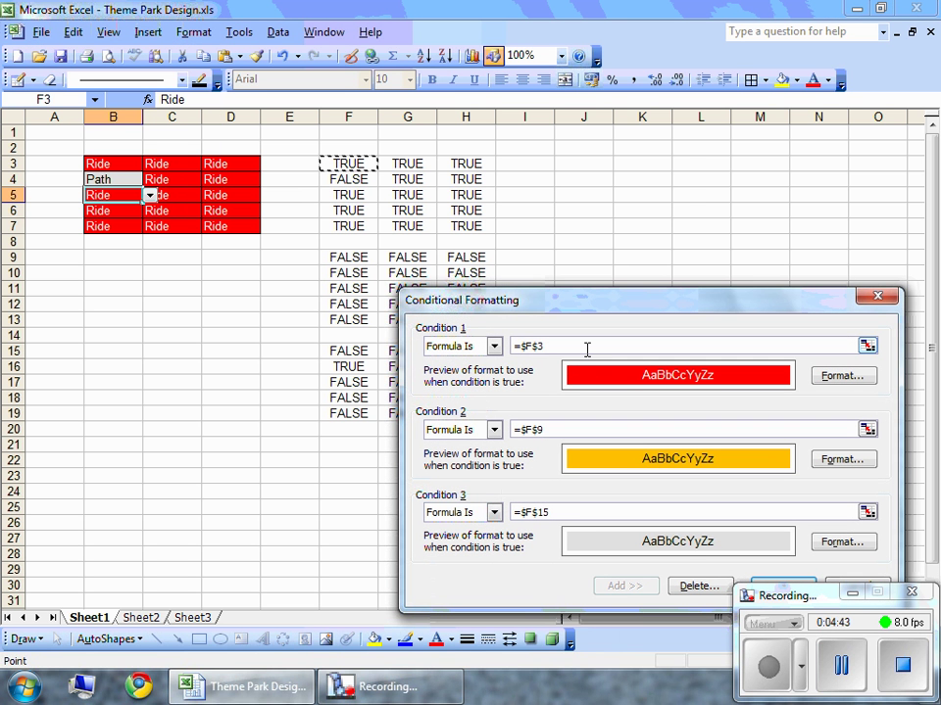
{"action": "key", "text": "BackSpace"}
{"action": "type", "text": "4"}
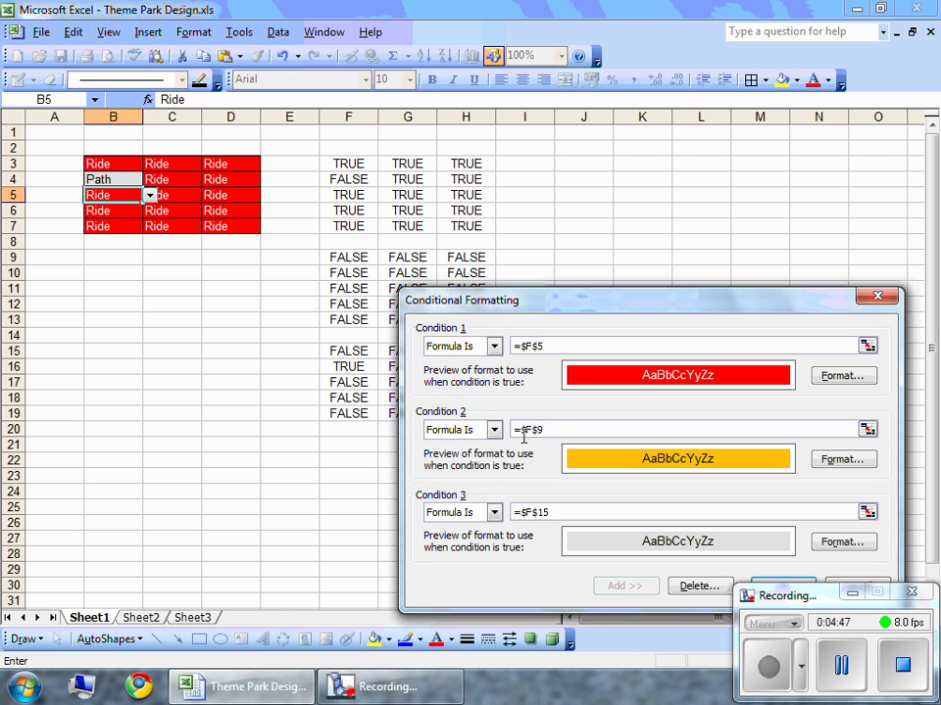
Set B5's second and third condition formulas to =$F$11 and =$F$17, and apply the formatting
{"action": "left_click", "coordinate": [557, 435]}
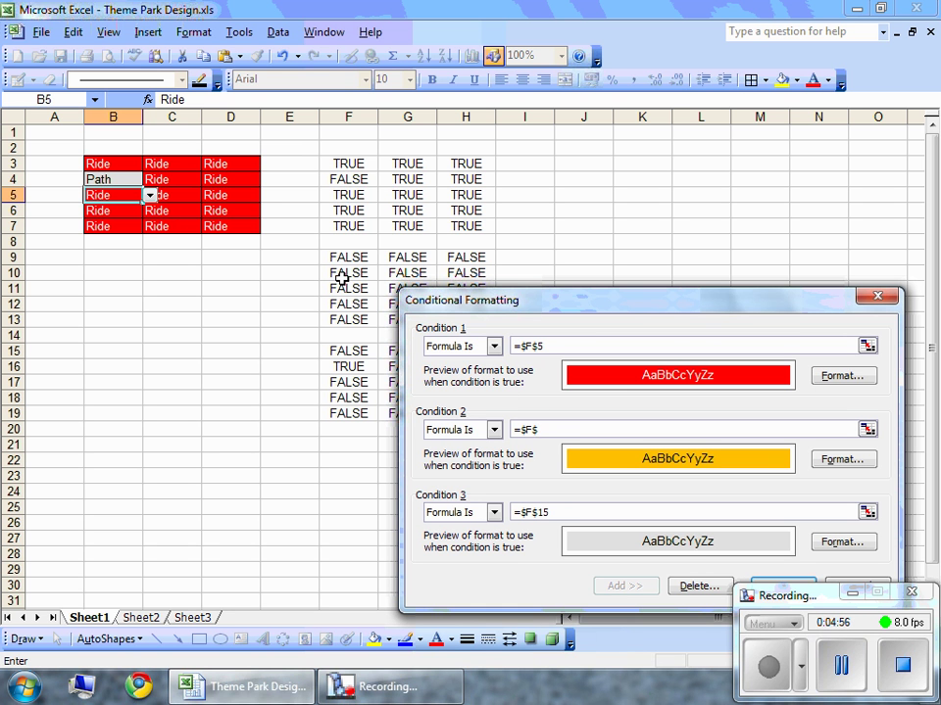
{"action": "type", "text": "11"}
{"action": "left_click", "coordinate": [557, 511]}
{"action": "left_click_drag", "start_coordinate": [556, 512], "coordinate": [550, 511]}
{"action": "type", "text": "7"}
{"action": "left_click_drag", "start_coordinate": [777, 306], "coordinate": [752, 192]}
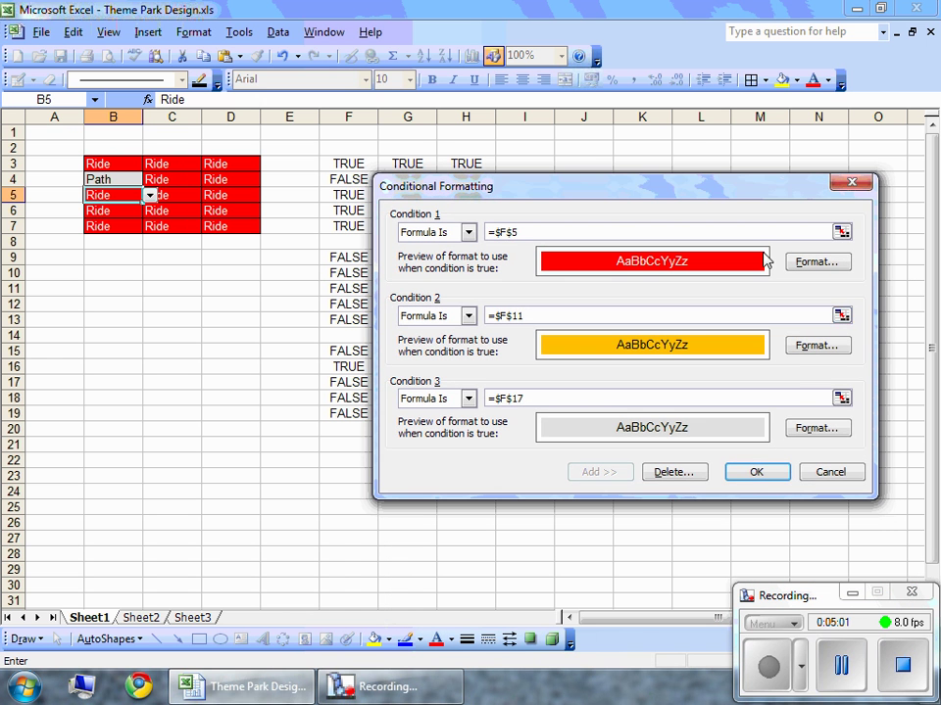
{"action": "left_click", "coordinate": [760, 472]}
Test B5's colour conditions by choosing Shop and finally Path from its dropdown
{"action": "left_click", "coordinate": [149, 195]}
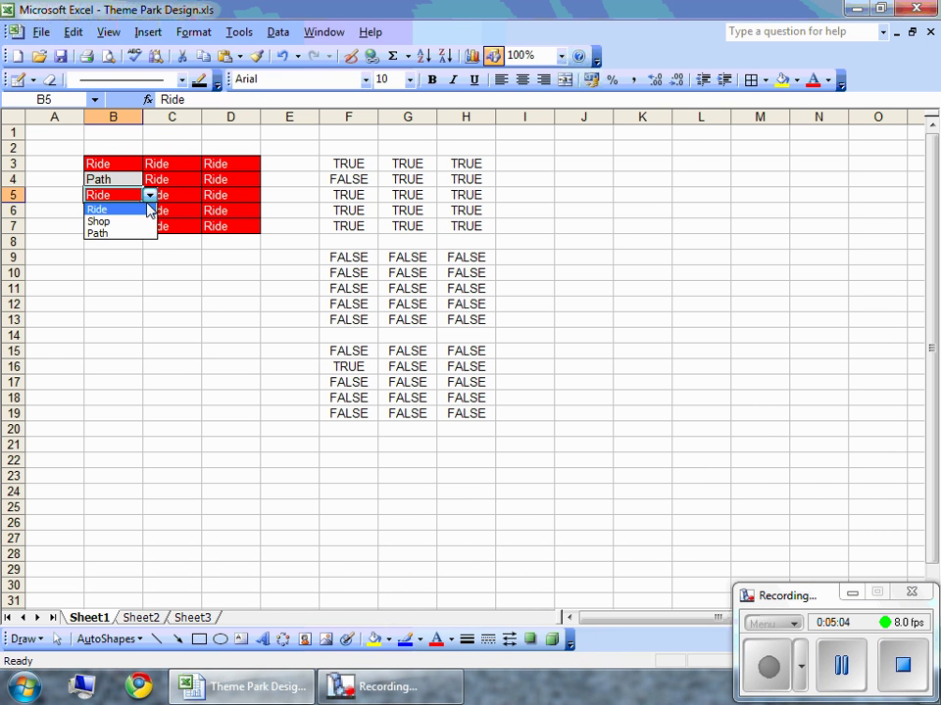
{"action": "left_click", "coordinate": [147, 220]}
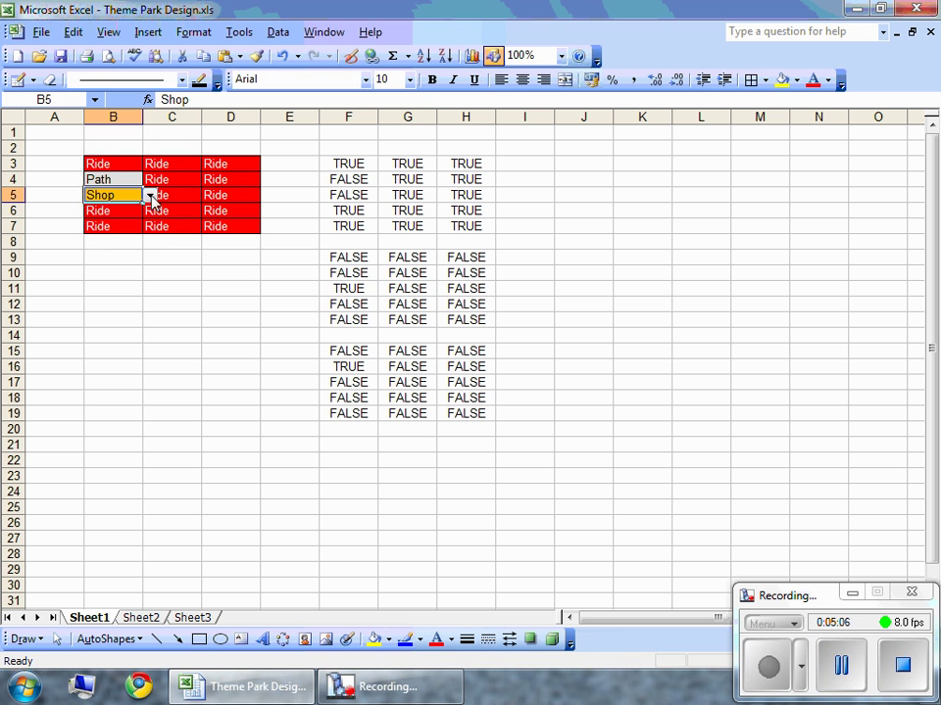
{"action": "left_click", "coordinate": [150, 196]}
{"action": "left_click", "coordinate": [140, 233]}
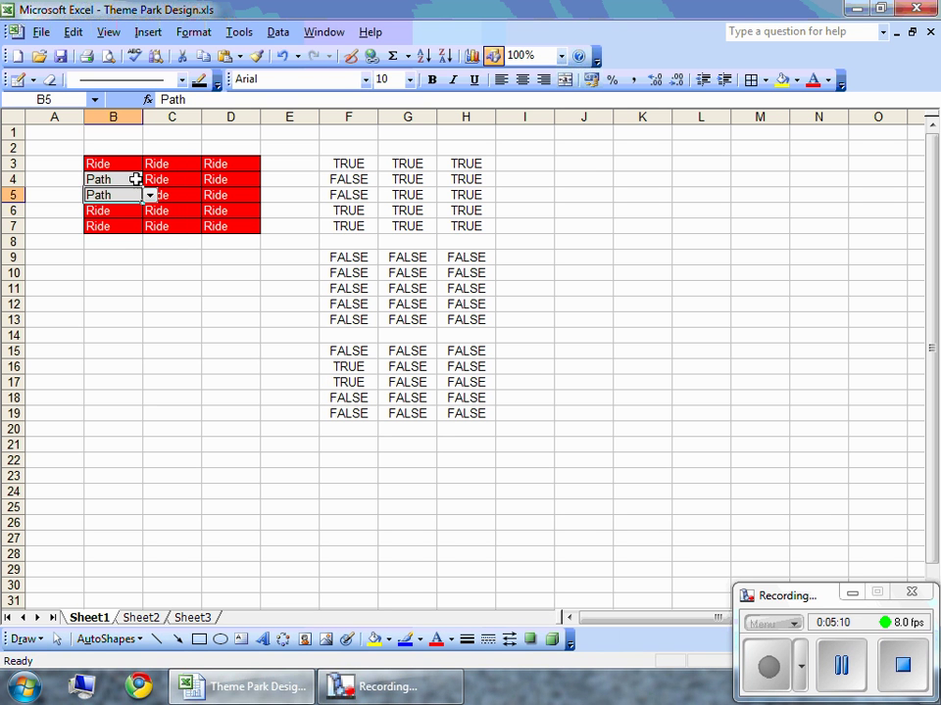
Set B6's first condition formula to =$F$6, point the other two to B6's matching cells in the Shop and Path test grids, and apply them
{"action": "left_click", "coordinate": [125, 210]}
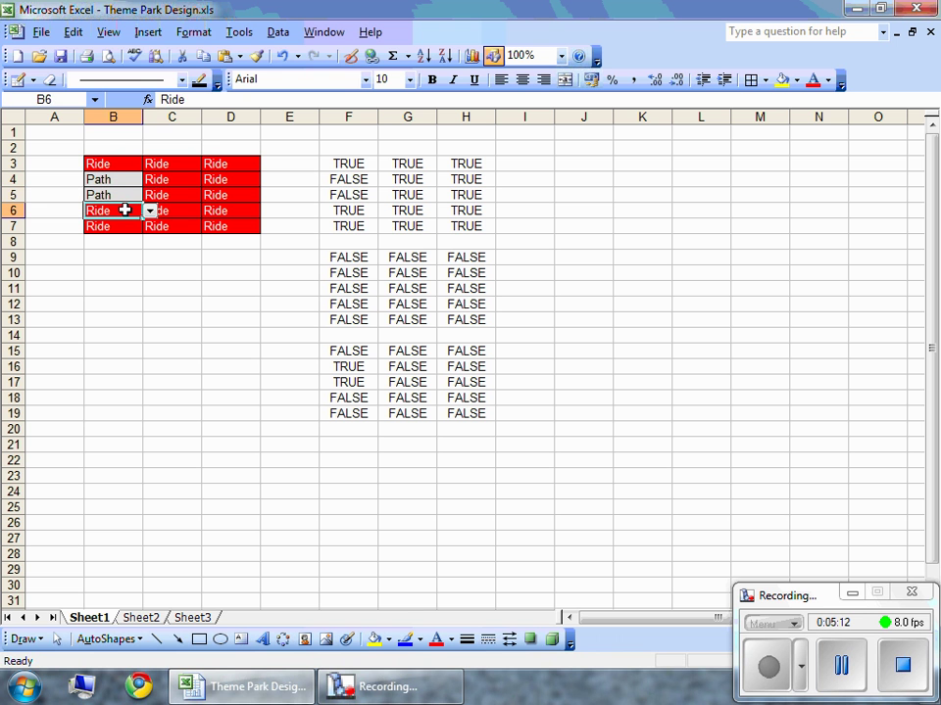
{"action": "left_click", "coordinate": [186, 30]}
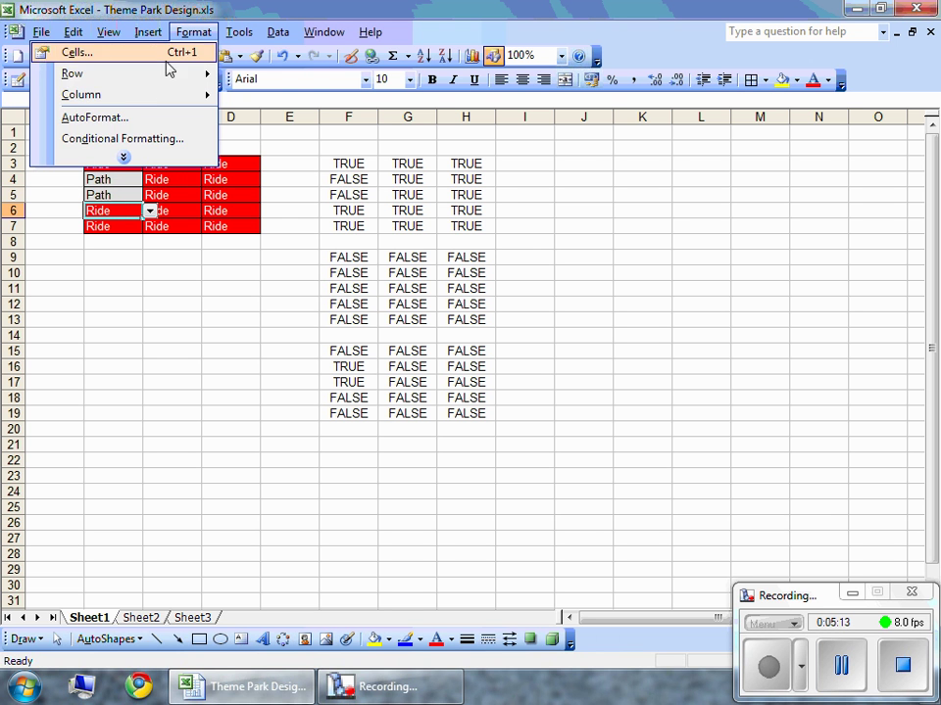
{"action": "left_click", "coordinate": [157, 141]}
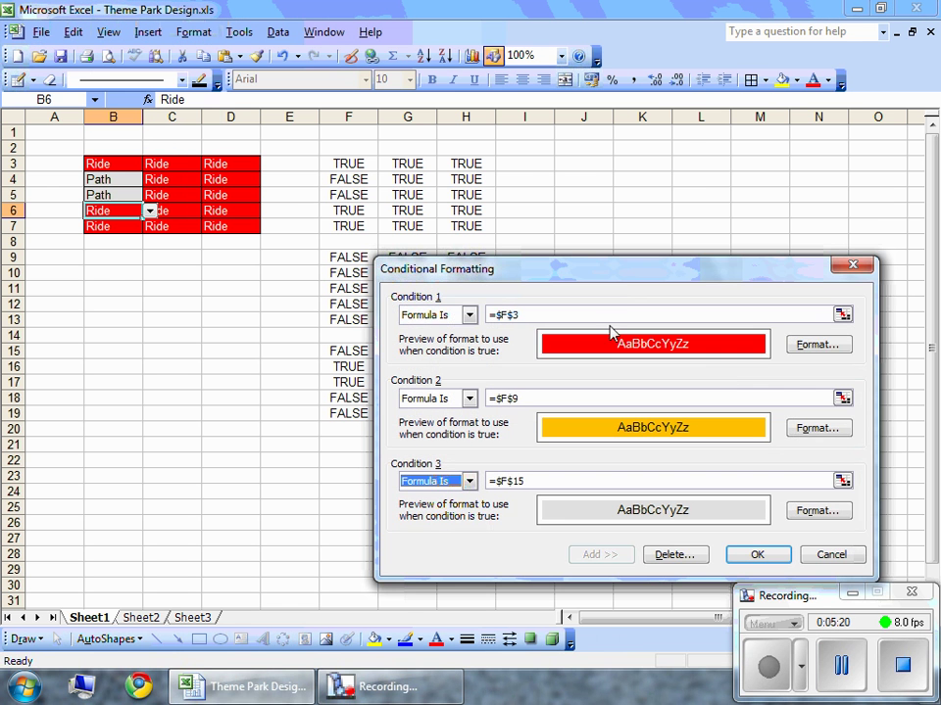
{"action": "left_click_drag", "start_coordinate": [625, 268], "coordinate": [615, 204]}
{"action": "left_click", "coordinate": [527, 249]}
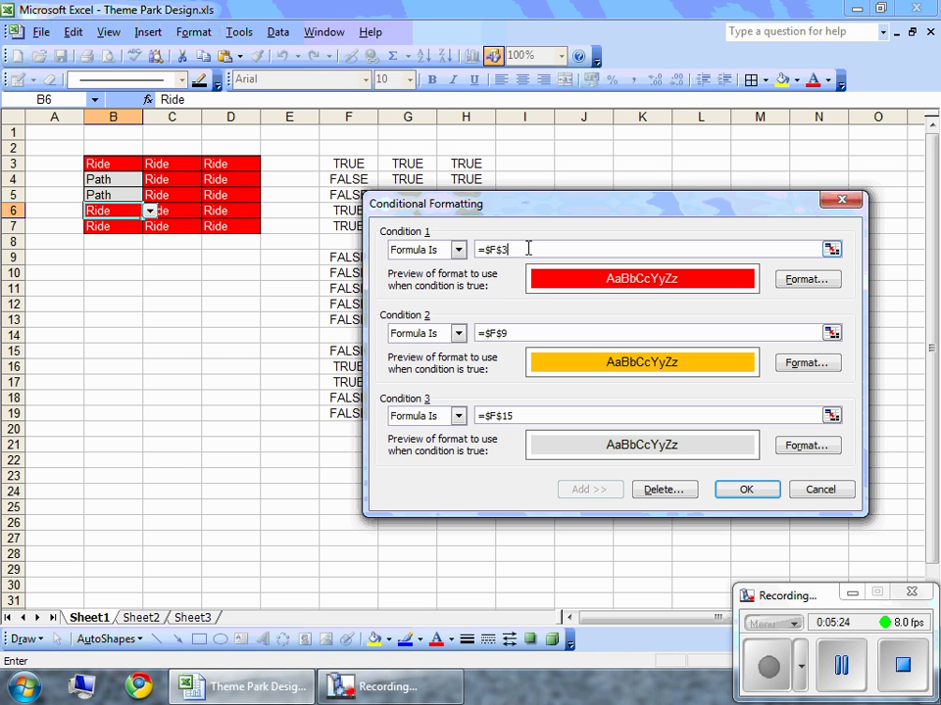
{"action": "type", "text": "6"}
{"action": "left_click", "coordinate": [522, 331]}
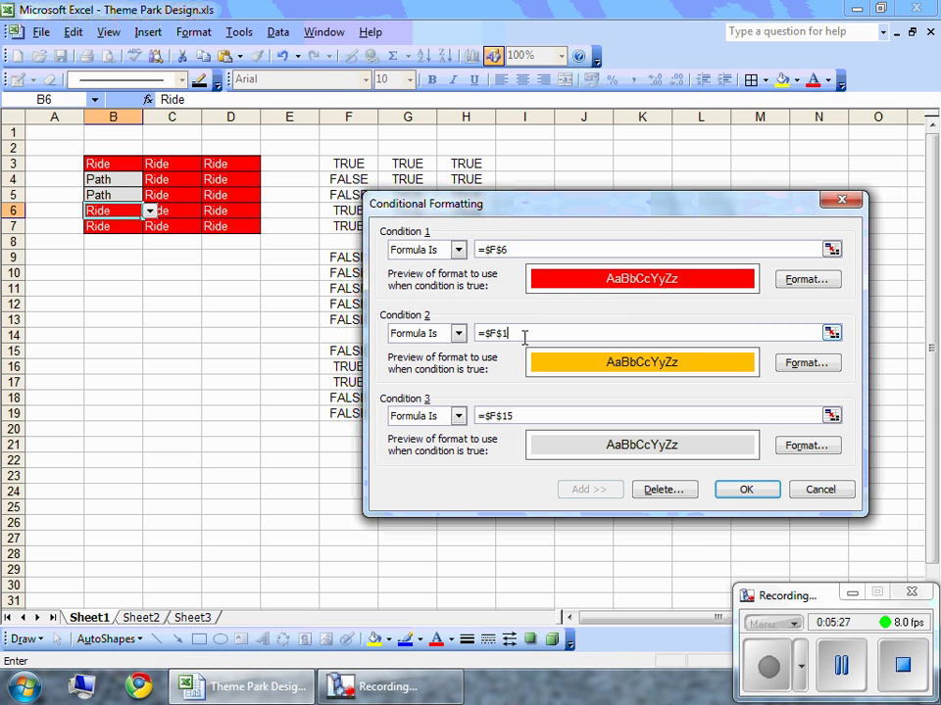
{"action": "left_click", "coordinate": [567, 415]}
{"action": "left_click", "coordinate": [567, 414]}
{"action": "left_click", "coordinate": [730, 489]}
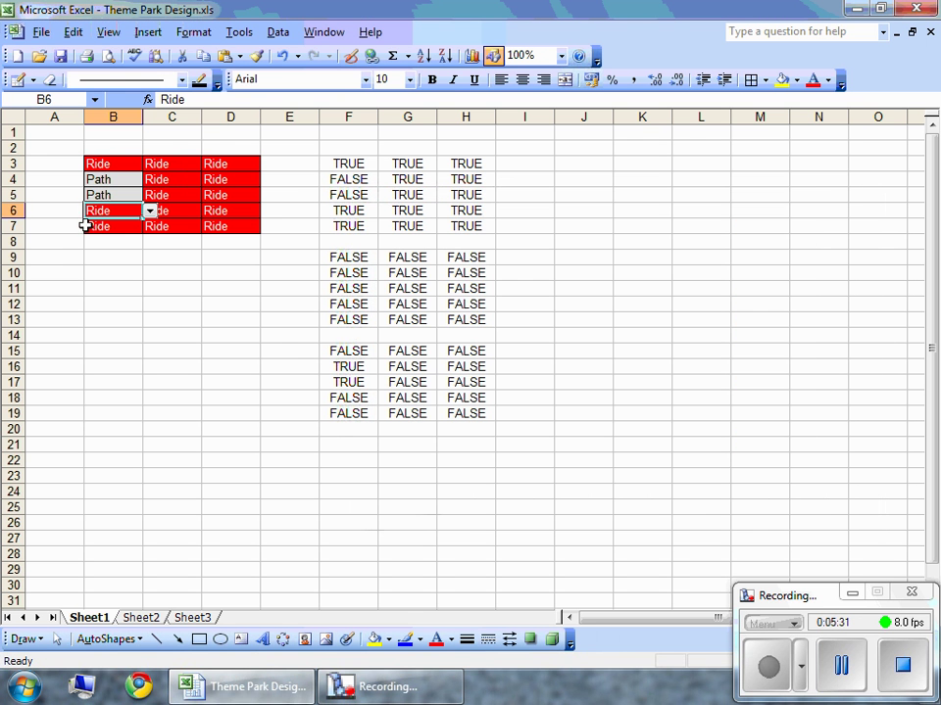
Set B7's three conditional formatting formulas to =$F$7, =$F$13 and =$F$19, and apply them
{"action": "left_click", "coordinate": [90, 227]}
{"action": "left_click", "coordinate": [193, 31]}
{"action": "left_click", "coordinate": [177, 138]}
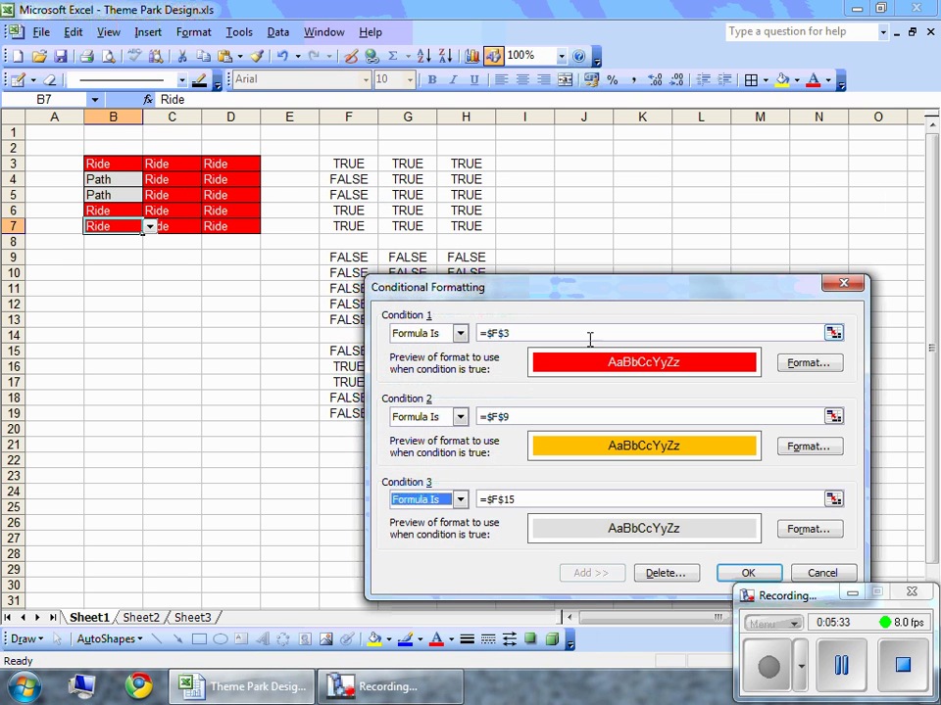
{"action": "left_click_drag", "start_coordinate": [552, 299], "coordinate": [535, 184]}
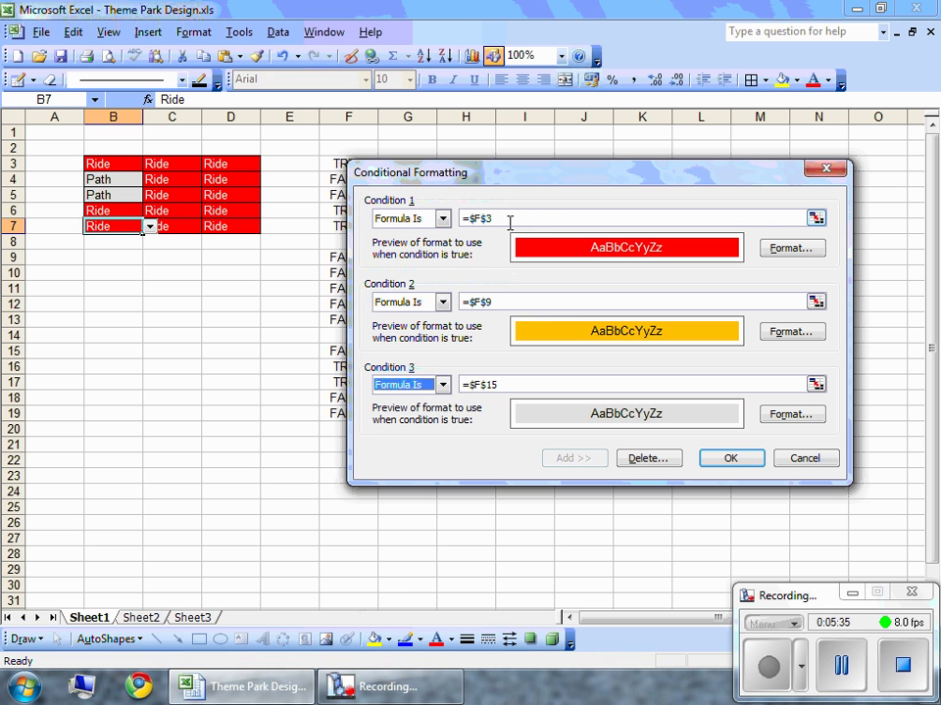
{"action": "left_click", "coordinate": [510, 219]}
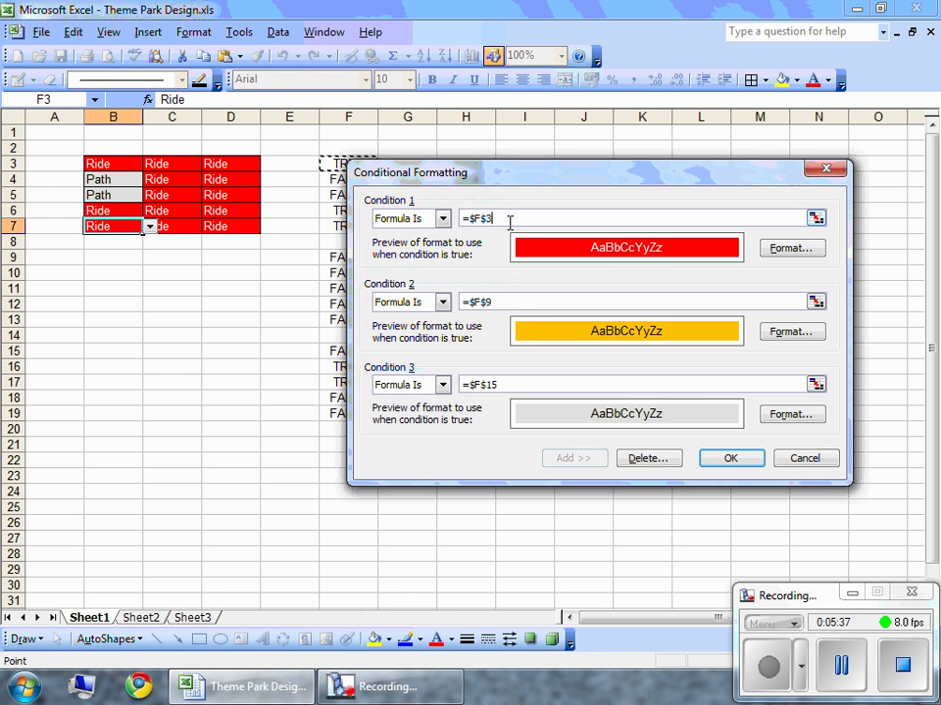
{"action": "key", "text": "BackSpace"}
{"action": "left_click", "coordinate": [505, 300]}
{"action": "key", "text": "BackSpace"}
{"action": "type", "text": "9"}
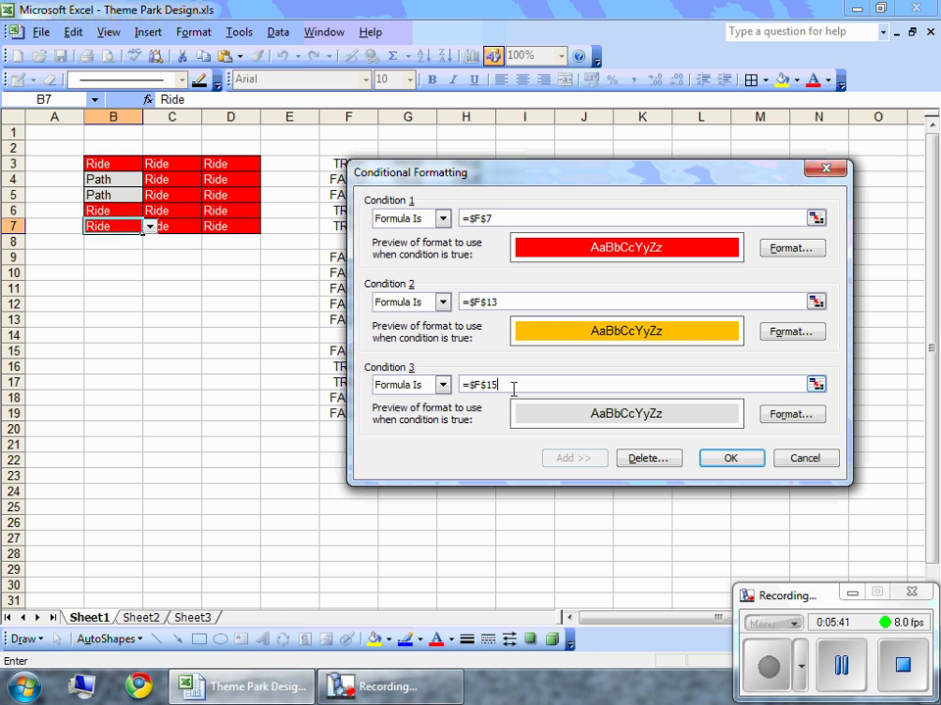
{"action": "left_click", "coordinate": [730, 458]}
Fill the column B cells of B3:D7 rightwards across columns C and D
{"action": "left_click_drag", "start_coordinate": [98, 164], "coordinate": [216, 226]}
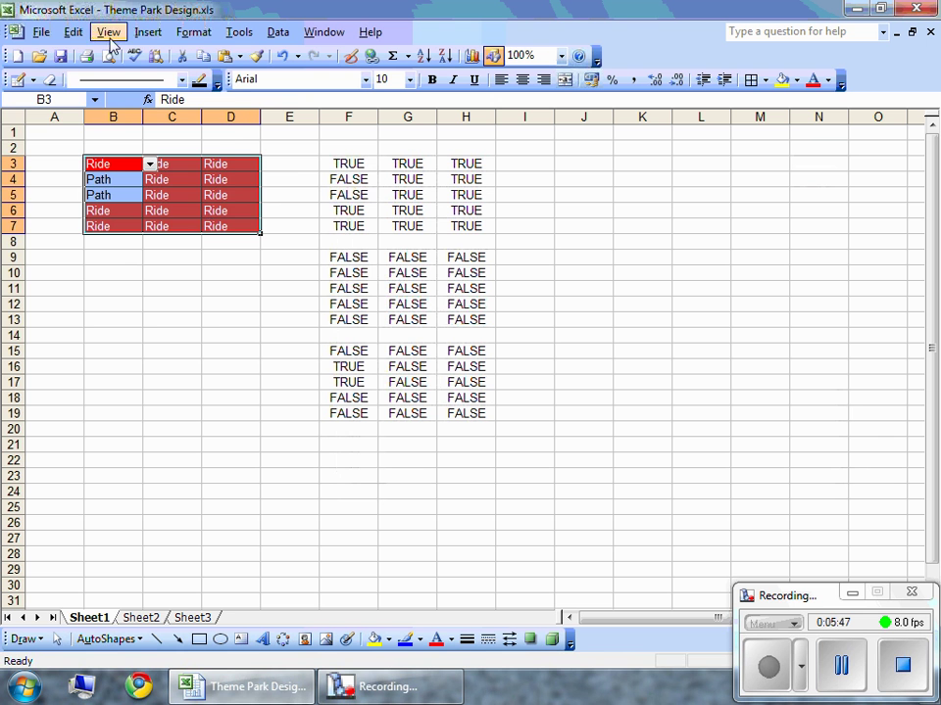
{"action": "left_click", "coordinate": [73, 32]}
{"action": "mouse_move", "coordinate": [172, 183]}
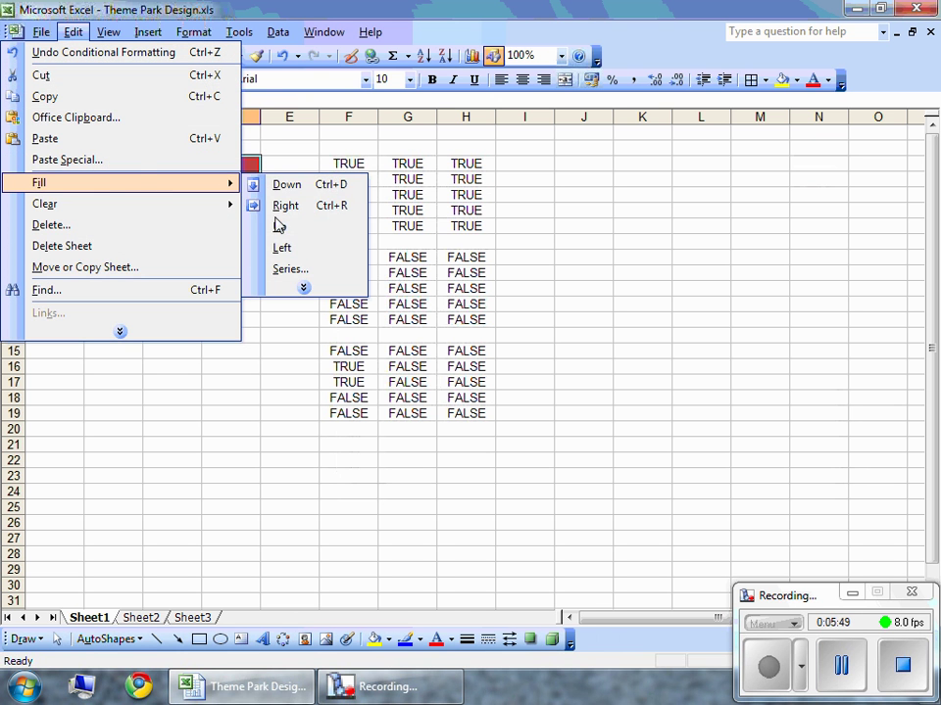
{"action": "left_click", "coordinate": [323, 205]}
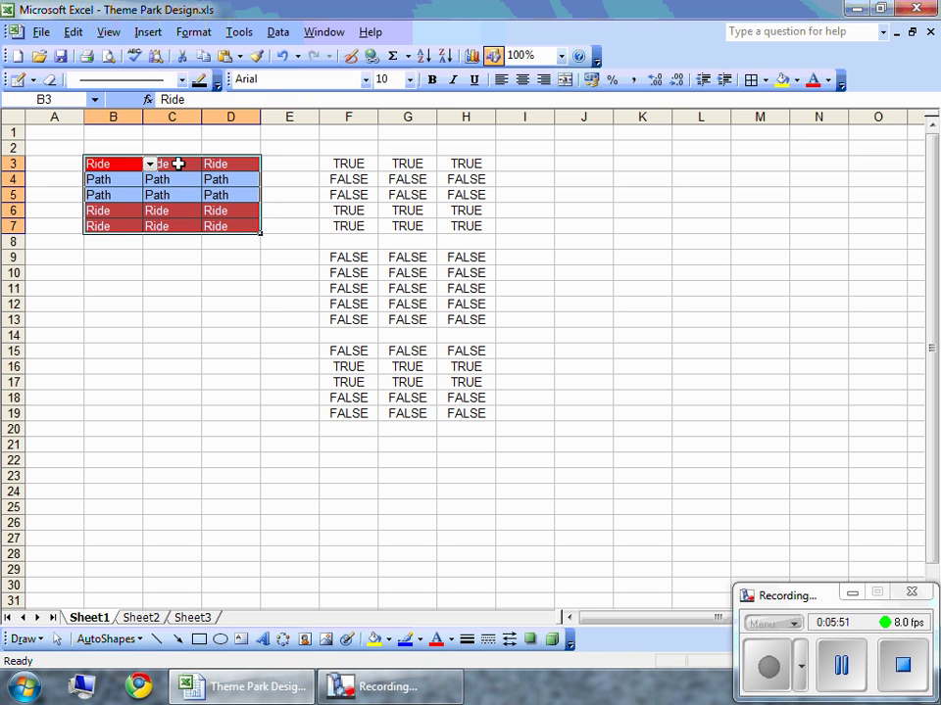
Set C3's first two condition formulas to =$g$3 and =$g$9, point the third to column G's row 15, and apply them
{"action": "left_click", "coordinate": [179, 164]}
{"action": "left_click", "coordinate": [193, 31]}
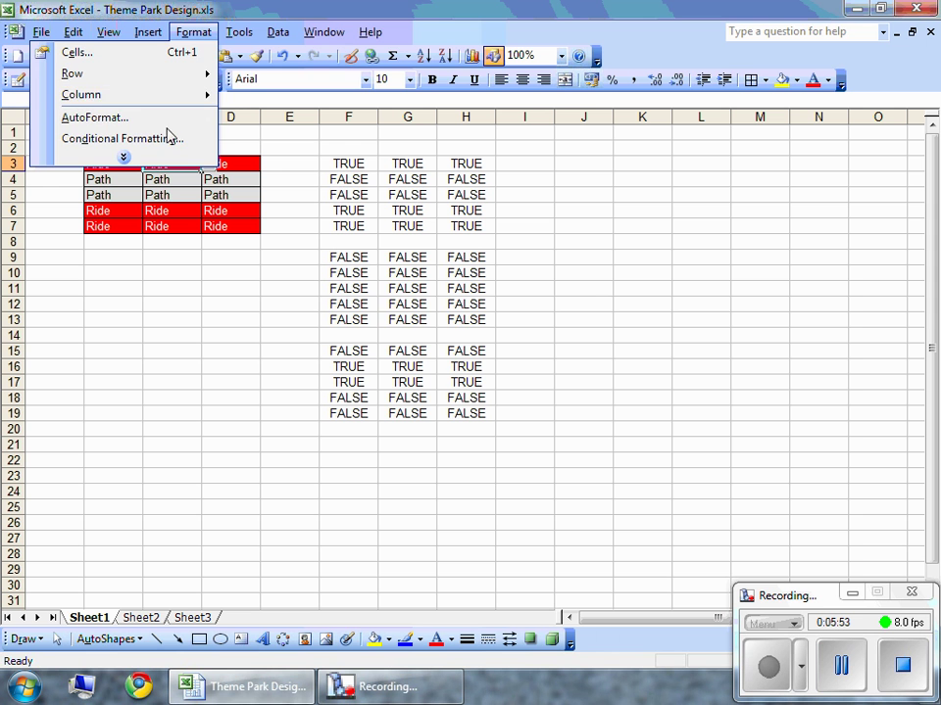
{"action": "left_click", "coordinate": [169, 138]}
{"action": "left_click", "coordinate": [484, 301]}
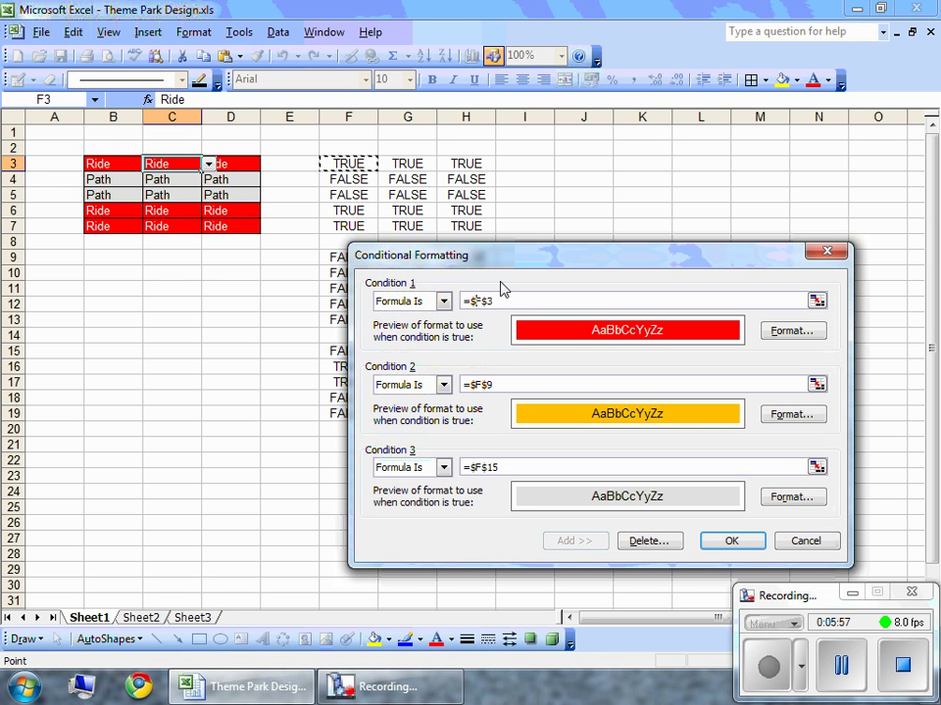
{"action": "key", "text": "BackSpace"}
{"action": "type", "text": "g"}
{"action": "left_click", "coordinate": [474, 385]}
{"action": "key", "text": "Delete"}
{"action": "type", "text": "g"}
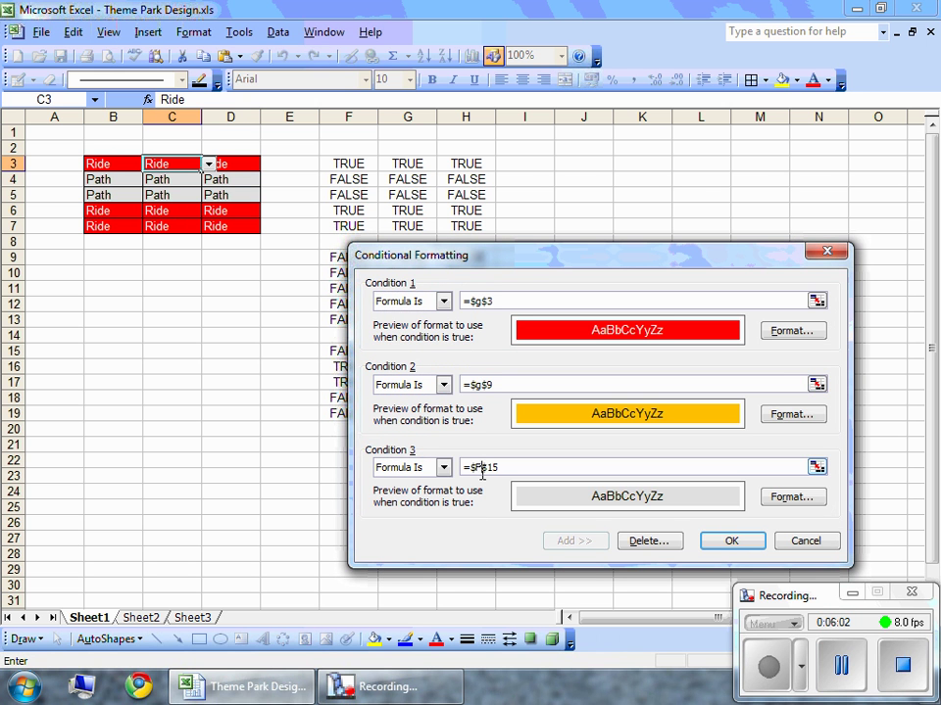
{"action": "left_click", "coordinate": [479, 467]}
{"action": "key", "text": "Delete"}
{"action": "left_click", "coordinate": [729, 540]}
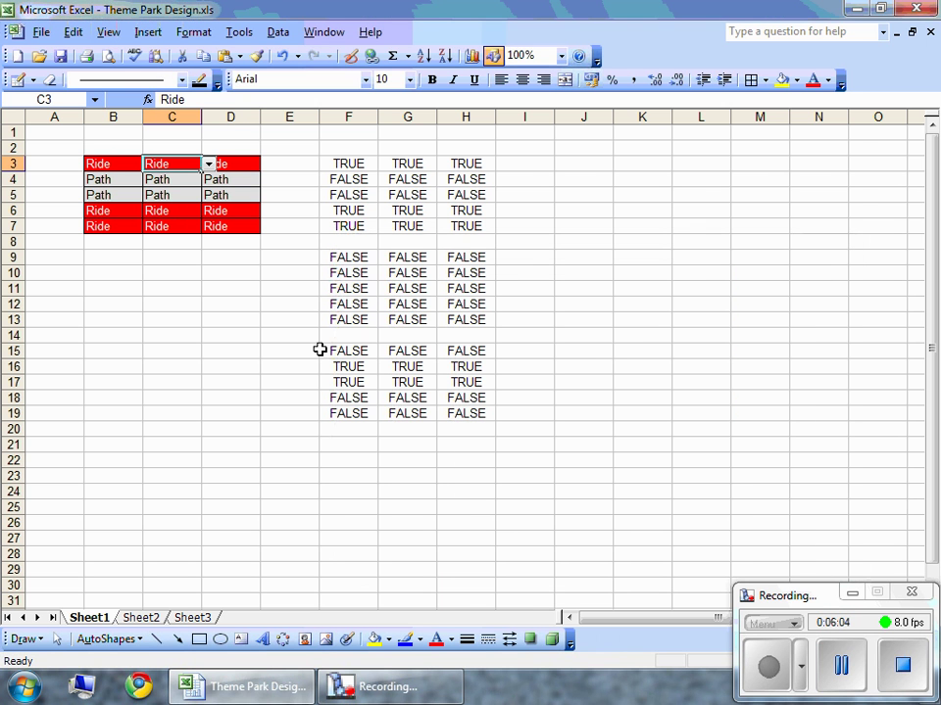
Point C4's three condition formulas to column G of the test grids, rows 4, 10 and 16, and apply them
{"action": "left_click", "coordinate": [154, 181]}
{"action": "left_click", "coordinate": [193, 32]}
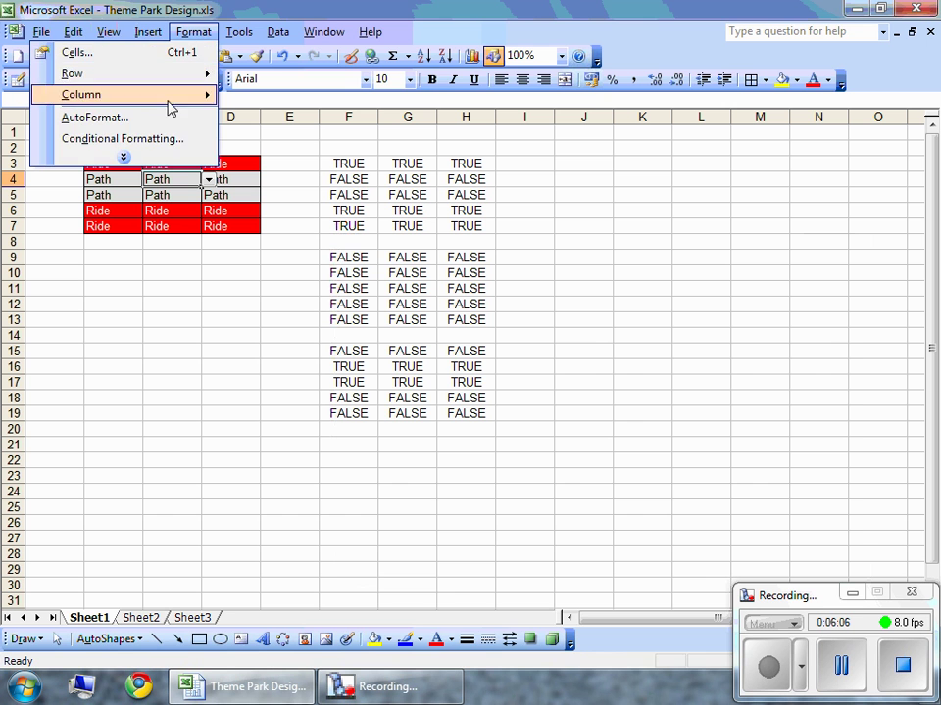
{"action": "left_click", "coordinate": [163, 136]}
{"action": "left_click", "coordinate": [474, 384]}
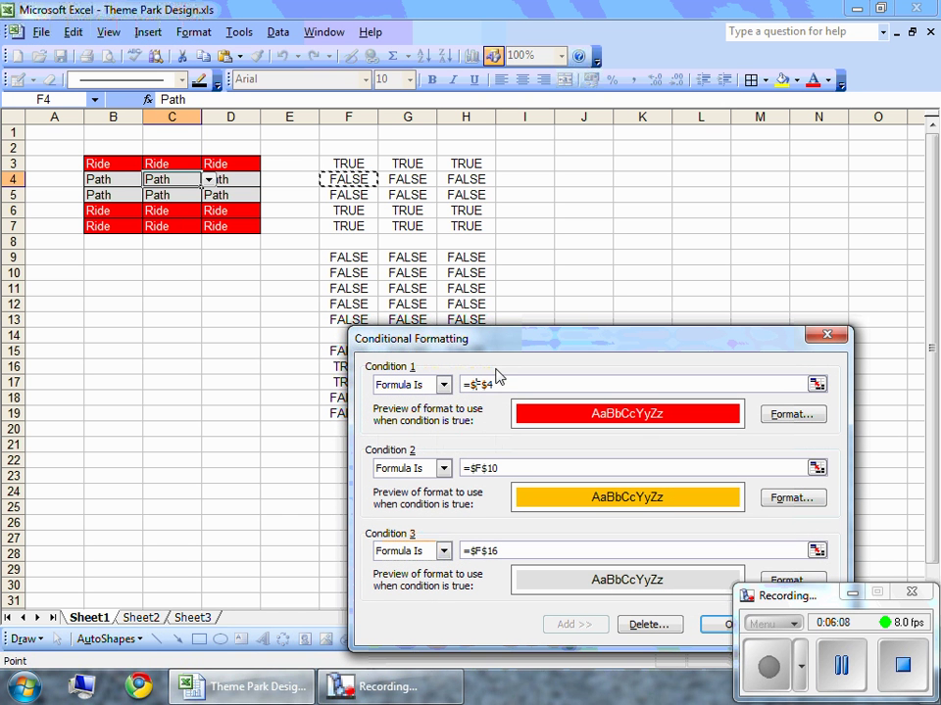
{"action": "key", "text": "Delete"}
{"action": "type", "text": "g"}
{"action": "left_click", "coordinate": [471, 470]}
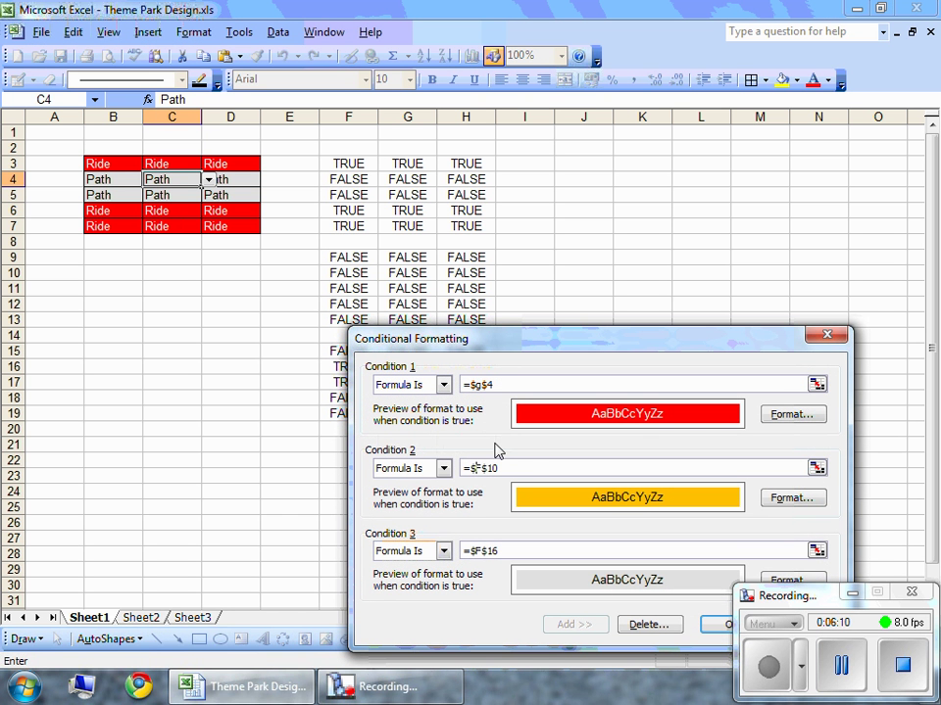
{"action": "left_click", "coordinate": [479, 551]}
{"action": "type", "text": "g"}
{"action": "key", "text": "Return"}
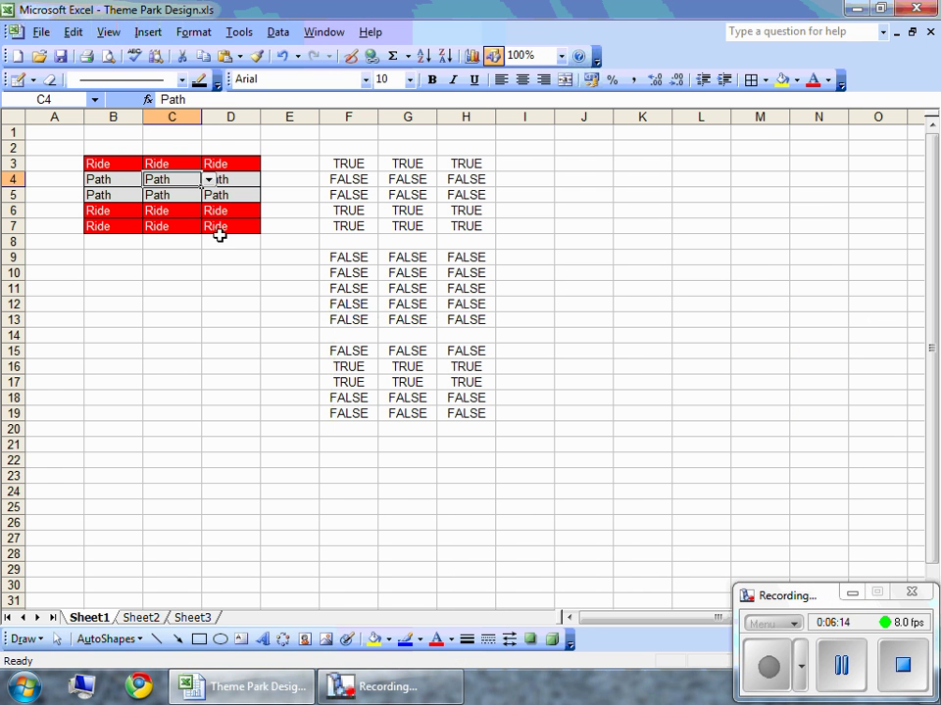
Set C5's conditional formatting formulas to =$g$5, =$g$11 and =$g$17, and apply them
{"action": "left_click", "coordinate": [151, 210]}
{"action": "left_click", "coordinate": [157, 195]}
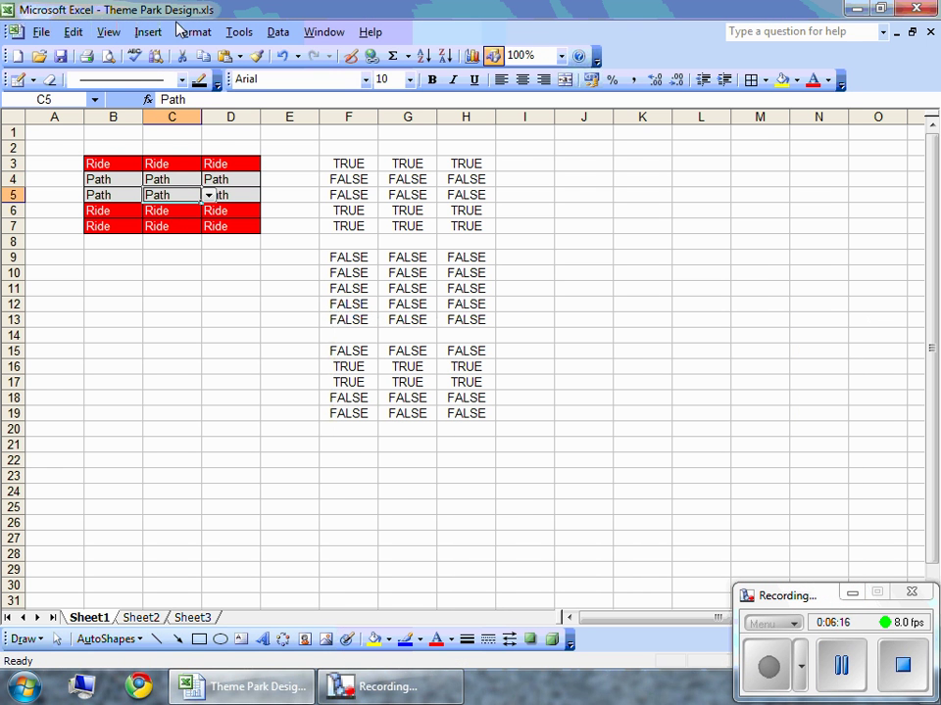
{"action": "left_click", "coordinate": [193, 31]}
{"action": "left_click", "coordinate": [122, 138]}
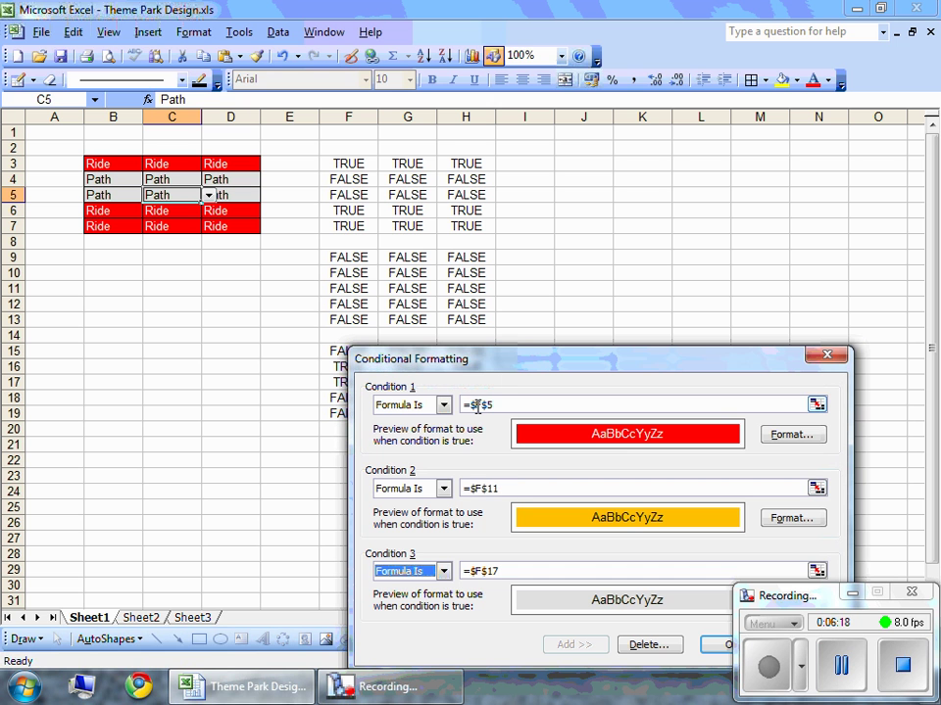
{"action": "left_click", "coordinate": [475, 404]}
{"action": "type", "text": "g"}
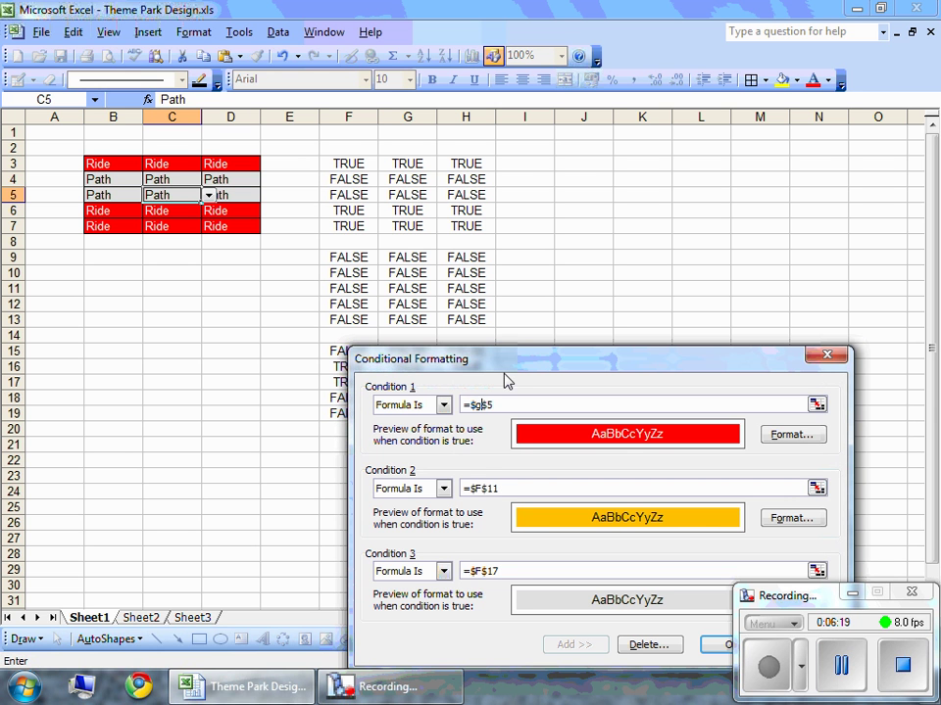
{"action": "double_click", "coordinate": [477, 488]}
{"action": "left_click", "coordinate": [483, 570]}
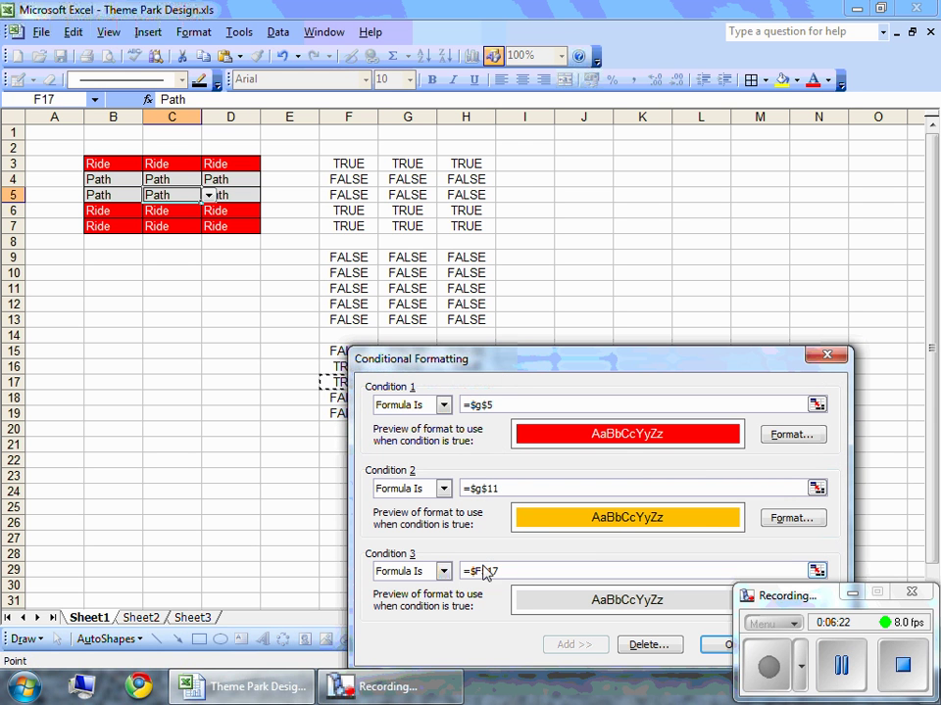
{"action": "type", "text": "g"}
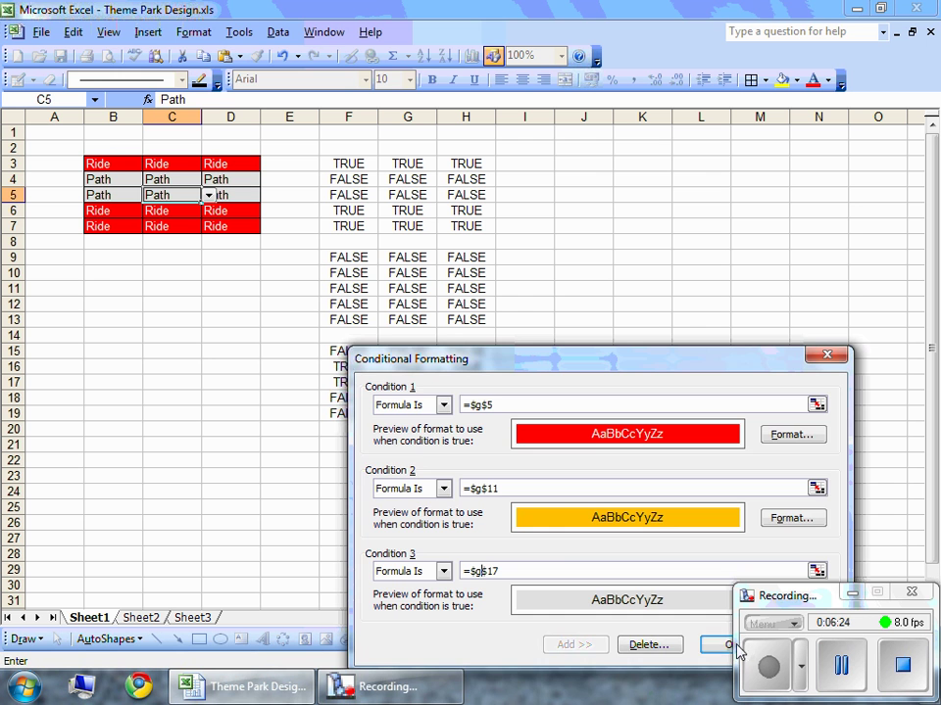
{"action": "left_click", "coordinate": [729, 645]}
Set C6's conditional formatting formulas to =$g$6, =$g$12 and =$g$18, and apply them
{"action": "left_click", "coordinate": [147, 209]}
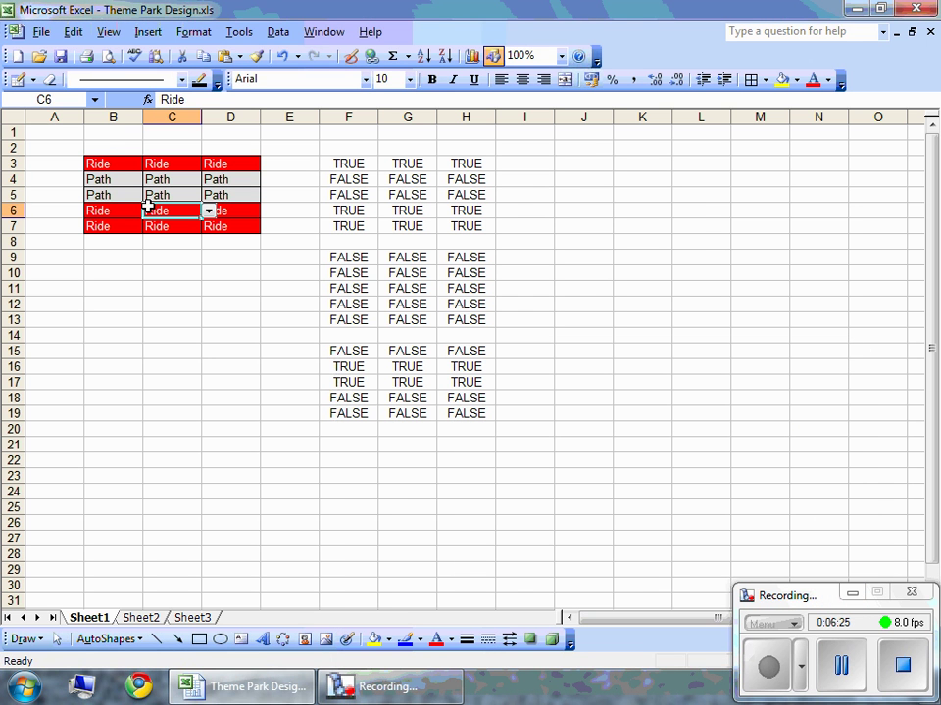
{"action": "left_click", "coordinate": [193, 32]}
{"action": "left_click", "coordinate": [181, 139]}
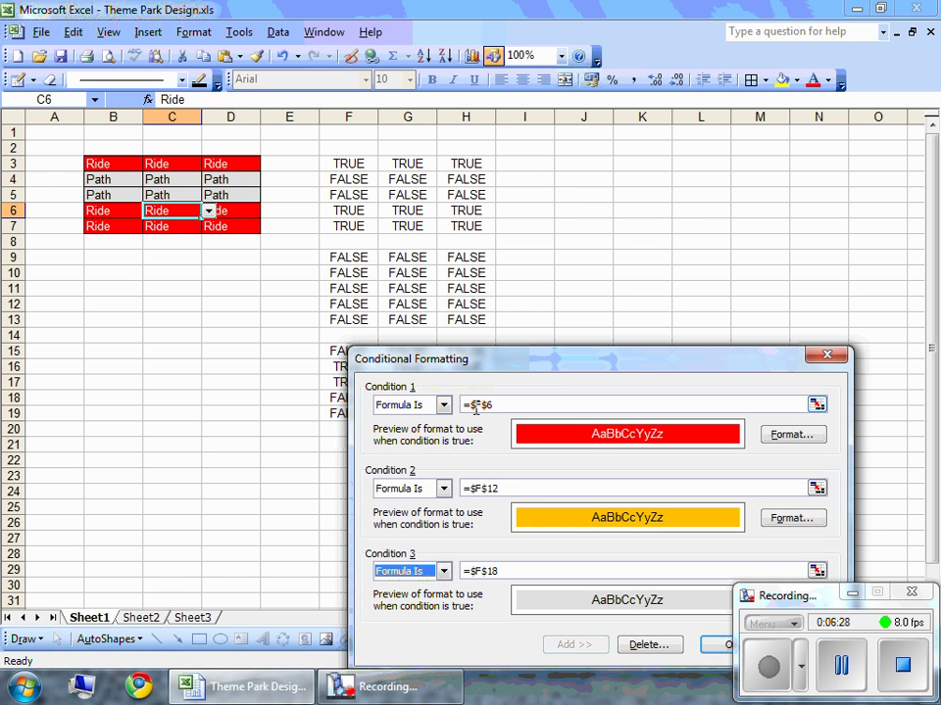
{"action": "left_click", "coordinate": [483, 404]}
{"action": "key", "text": "BackSpace"}
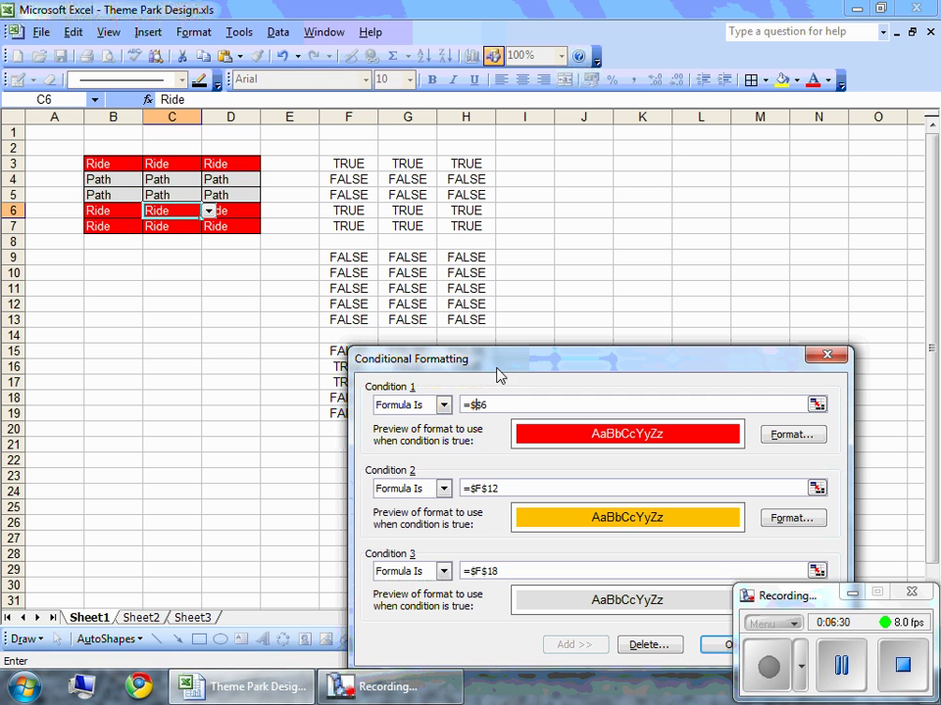
{"action": "type", "text": "g"}
{"action": "left_click", "coordinate": [481, 570]}
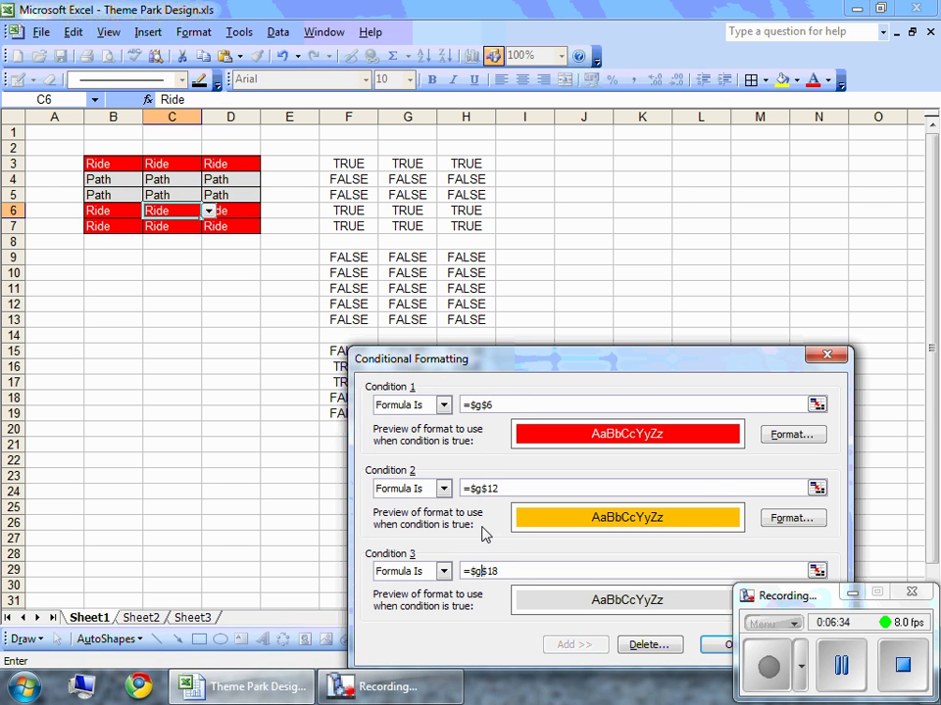
{"action": "type", "text": "g"}
{"action": "key", "text": "Return"}
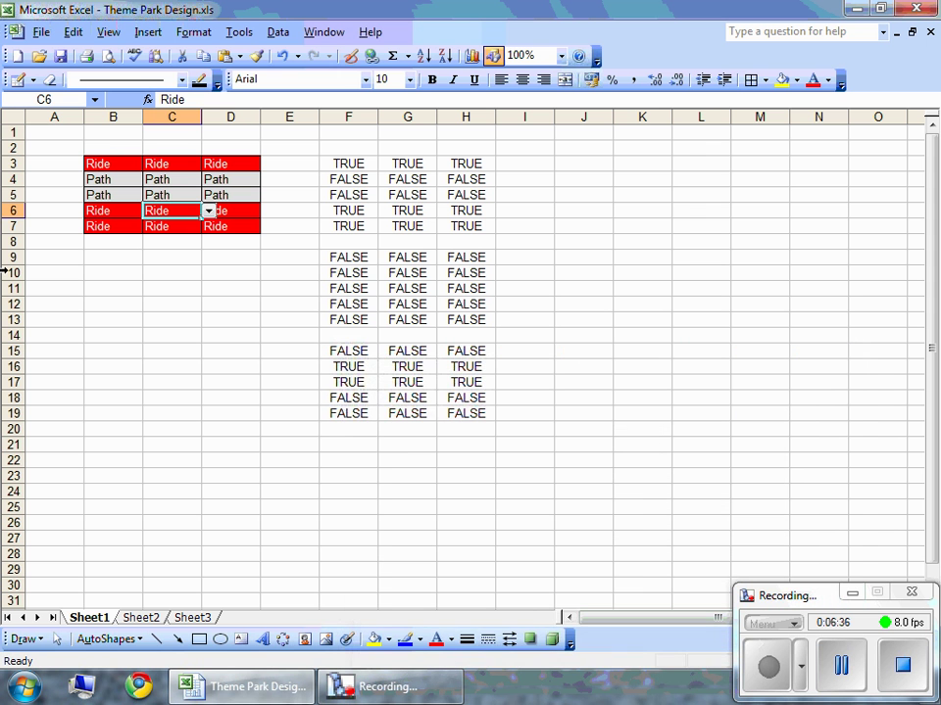
Set C7's first two condition formulas to =$g$7 and =$g$13, point the third to column G's row 19, and apply them
{"action": "left_click", "coordinate": [154, 233]}
{"action": "left_click", "coordinate": [194, 31]}
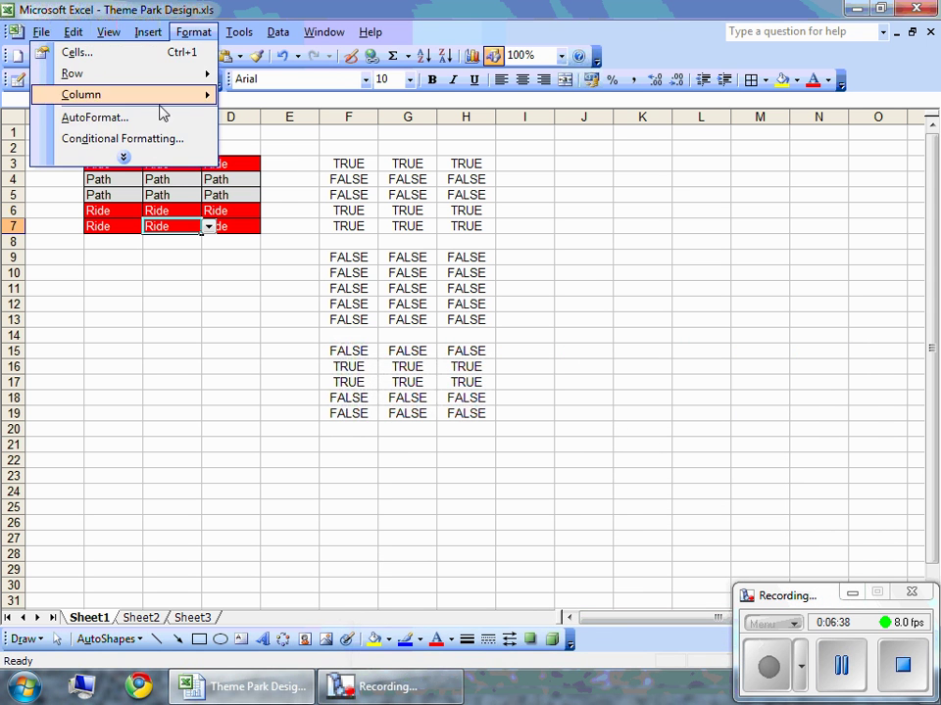
{"action": "left_click", "coordinate": [137, 136]}
{"action": "left_click_drag", "start_coordinate": [481, 404], "coordinate": [475, 405]}
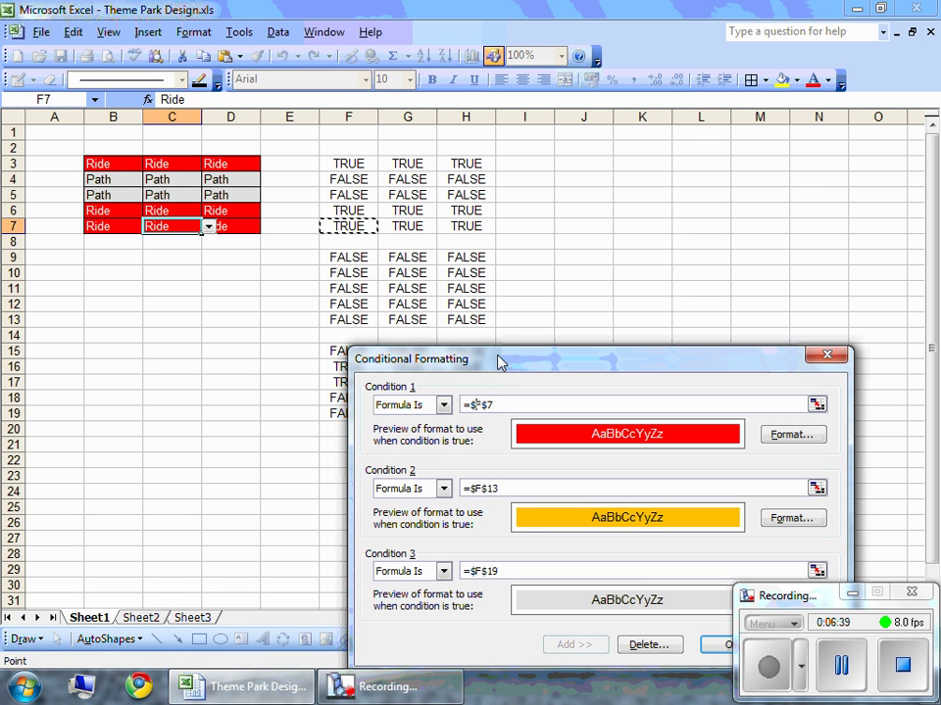
{"action": "type", "text": "g"}
{"action": "left_click_drag", "start_coordinate": [474, 487], "coordinate": [479, 488]}
{"action": "type", "text": "g"}
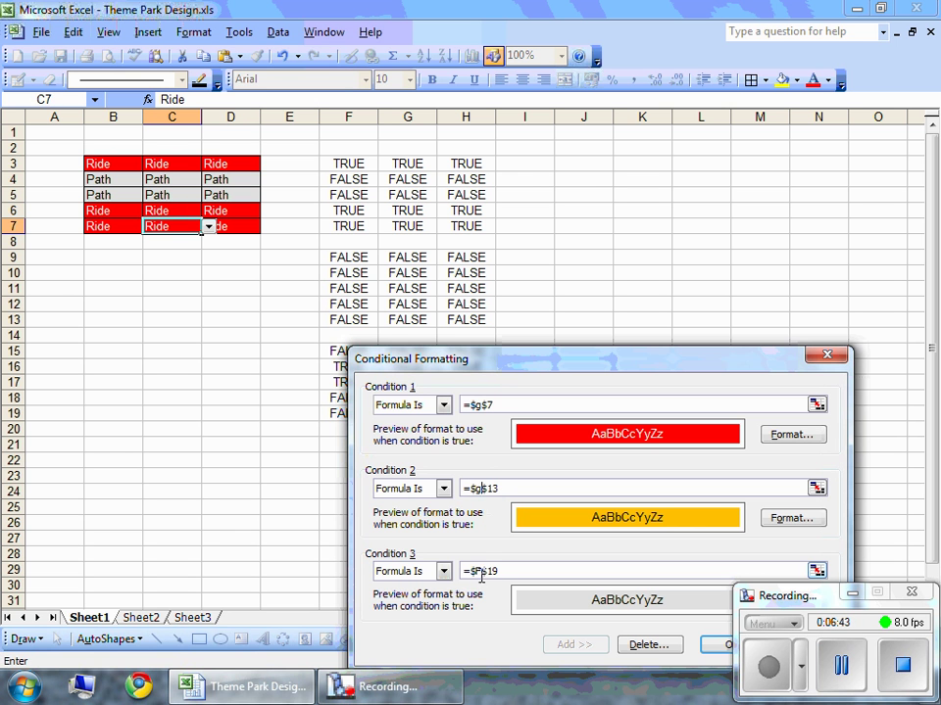
{"action": "left_click", "coordinate": [723, 645]}
Set D3's conditional formatting formulas to =$h$3, =$h$9 and =$h$15, and apply them
{"action": "left_click", "coordinate": [206, 163]}
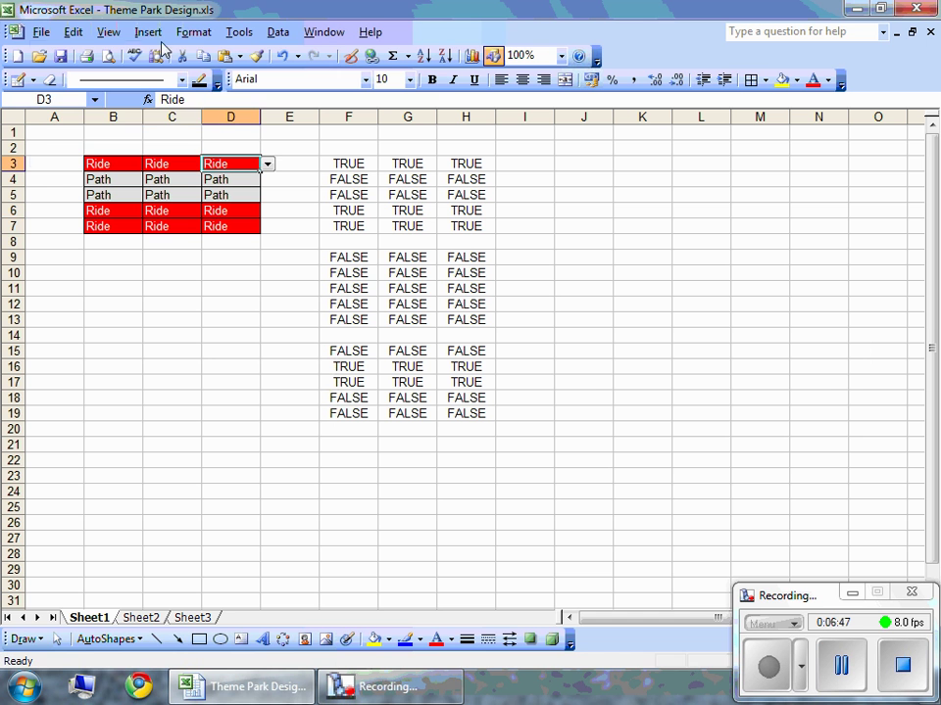
{"action": "left_click", "coordinate": [193, 31]}
{"action": "left_click", "coordinate": [173, 138]}
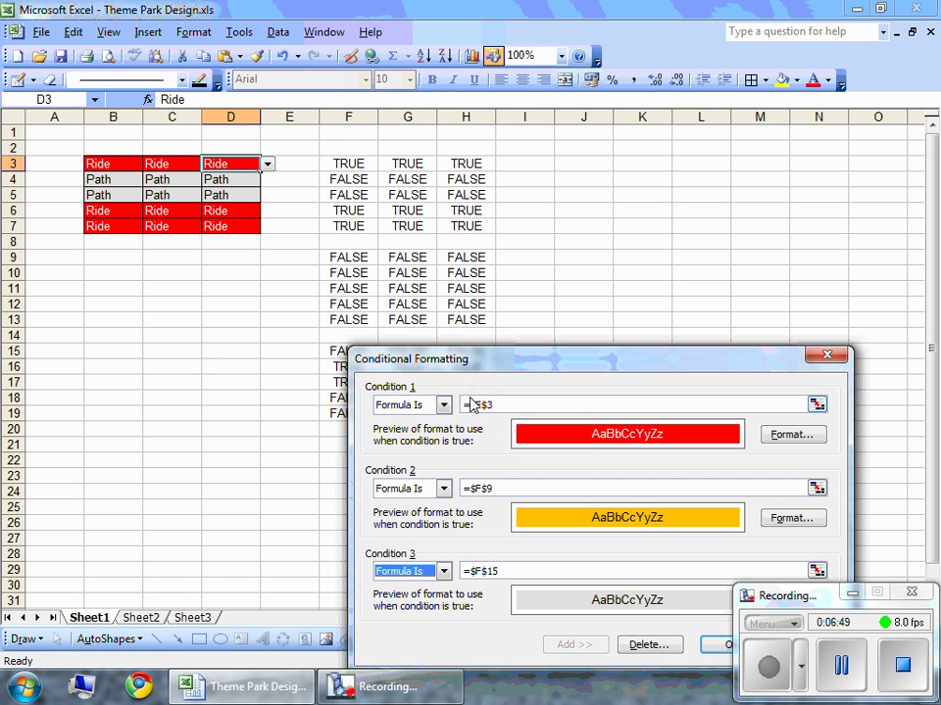
{"action": "left_click", "coordinate": [485, 405]}
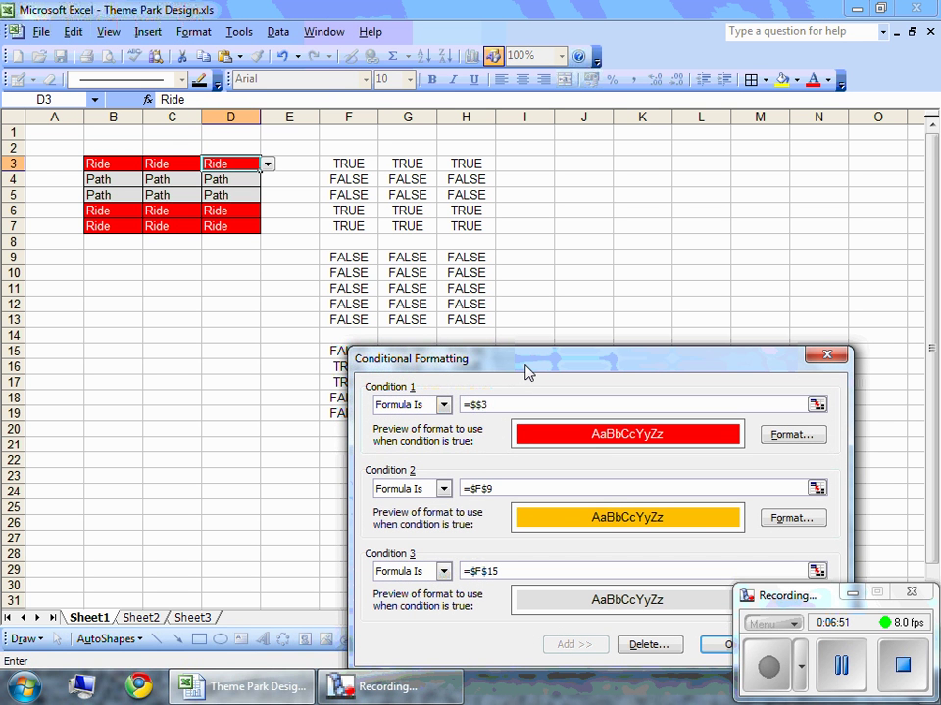
{"action": "type", "text": "h"}
{"action": "left_click", "coordinate": [479, 489]}
{"action": "key", "text": "BackSpace"}
{"action": "type", "text": "h"}
{"action": "left_click", "coordinate": [480, 571]}
{"action": "key", "text": "BackSpace"}
{"action": "type", "text": "h"}
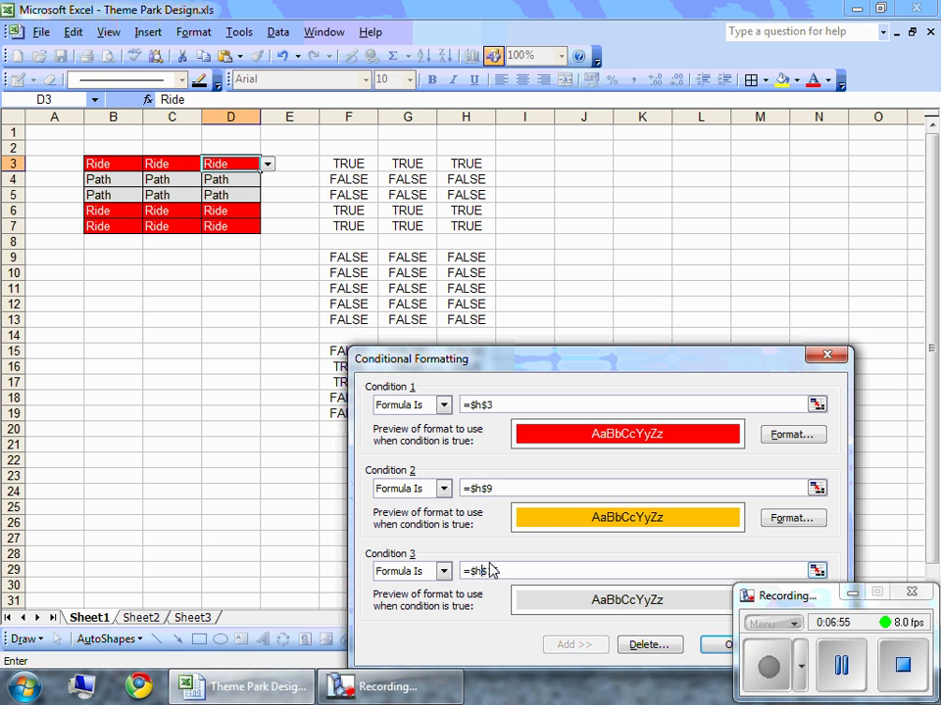
{"action": "key", "text": "Return"}
Set D4's conditional formatting formulas to =$h$4, =$h$10 and =$h$16, and apply them
{"action": "left_click", "coordinate": [220, 181]}
{"action": "left_click", "coordinate": [193, 32]}
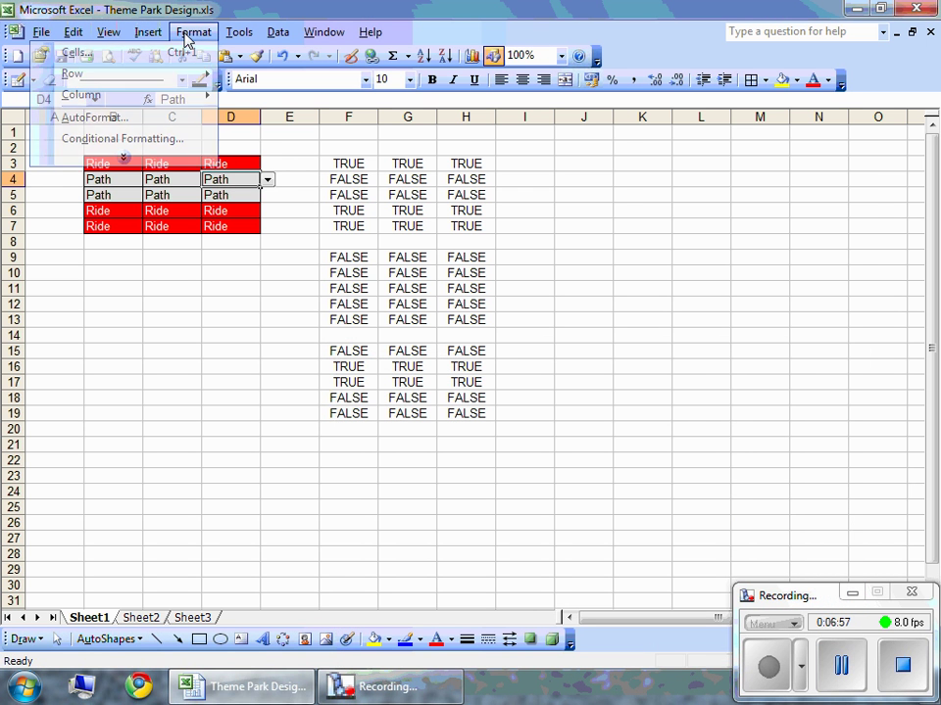
{"action": "left_click", "coordinate": [123, 138]}
{"action": "left_click", "coordinate": [477, 404]}
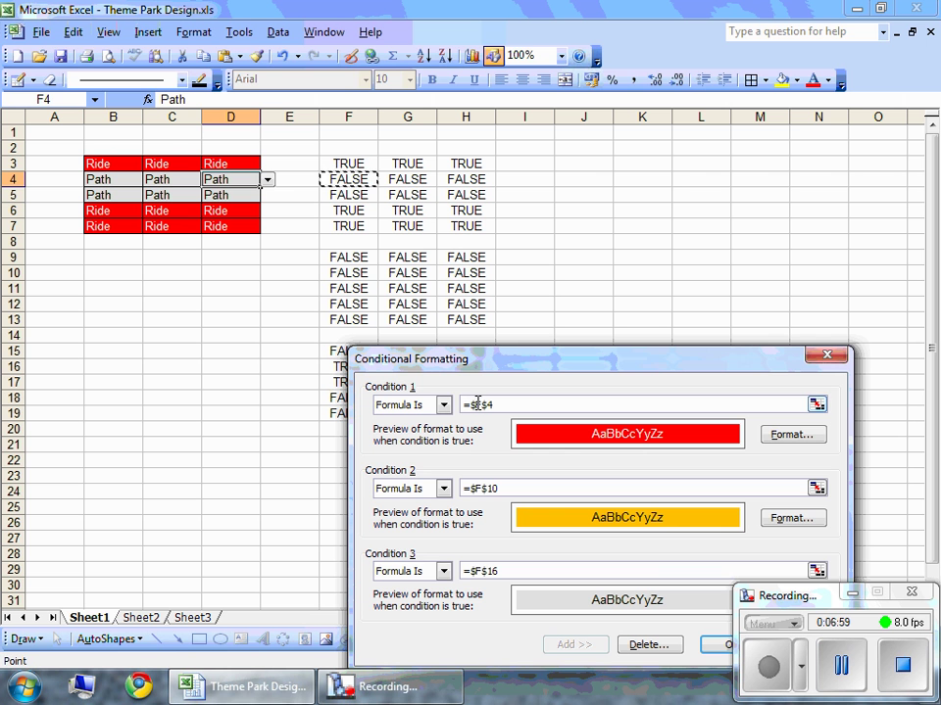
{"action": "key", "text": "BackSpace"}
{"action": "type", "text": "h"}
{"action": "left_click", "coordinate": [478, 493]}
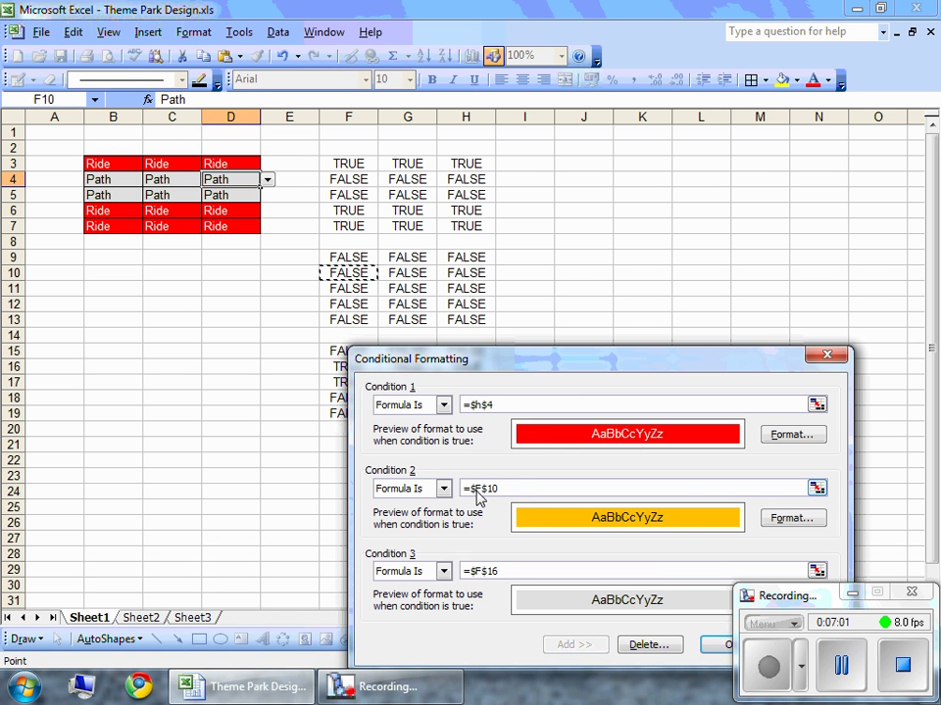
{"action": "key", "text": "BackSpace"}
{"action": "type", "text": "h"}
{"action": "left_click", "coordinate": [476, 571]}
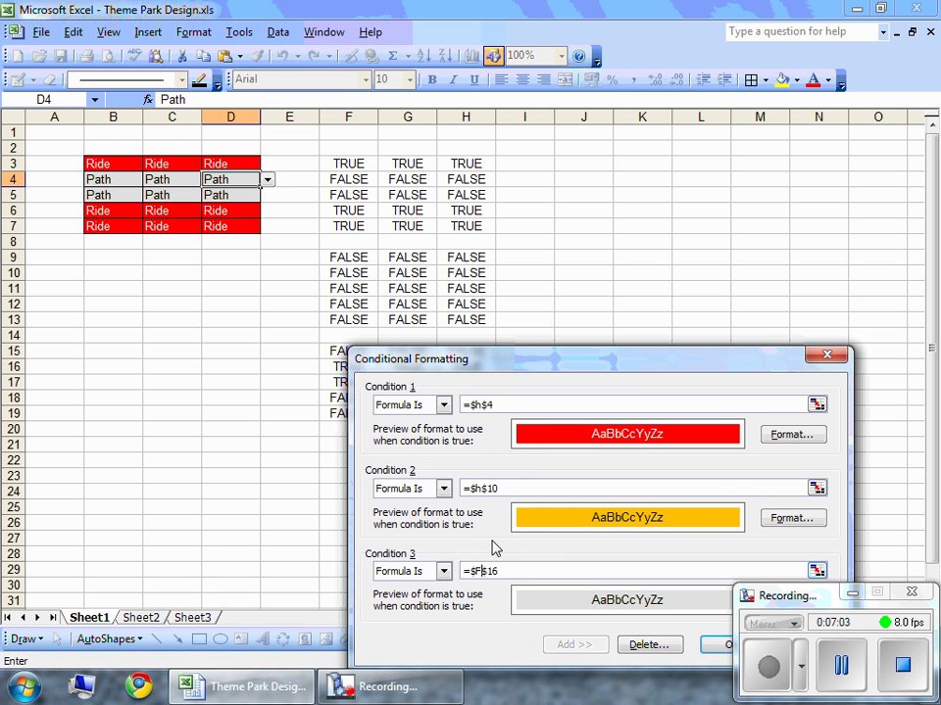
{"action": "key", "text": "BackSpace"}
{"action": "type", "text": "h"}
{"action": "key", "text": "Return"}
Set D5's conditional formatting formulas to =$h$5, =$h$11 and =$h$17, and apply them
{"action": "left_click", "coordinate": [200, 199]}
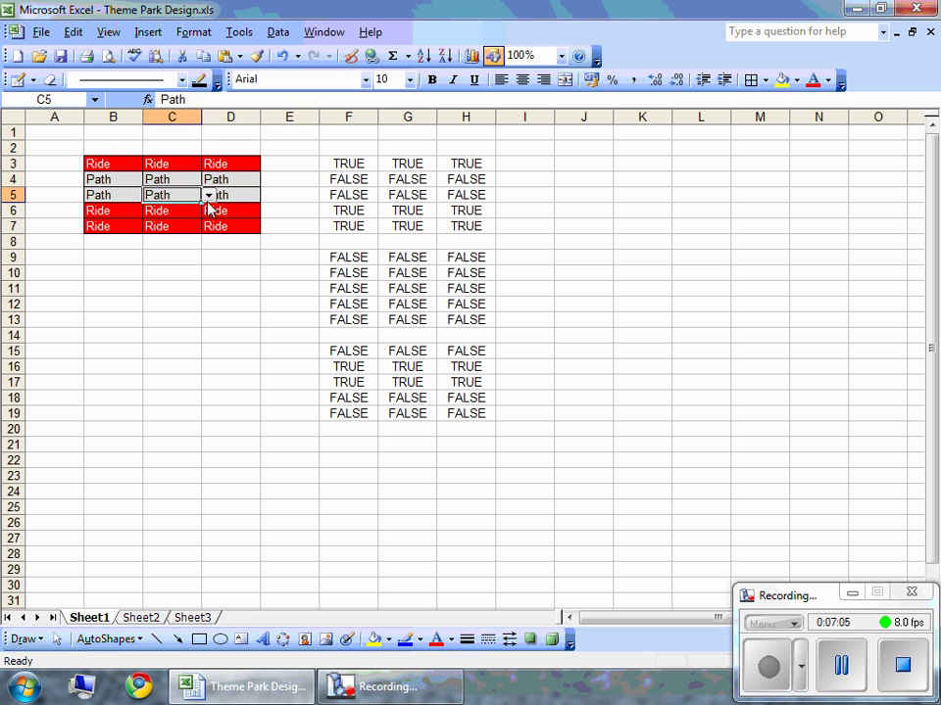
{"action": "left_click", "coordinate": [225, 195]}
{"action": "left_click", "coordinate": [193, 32]}
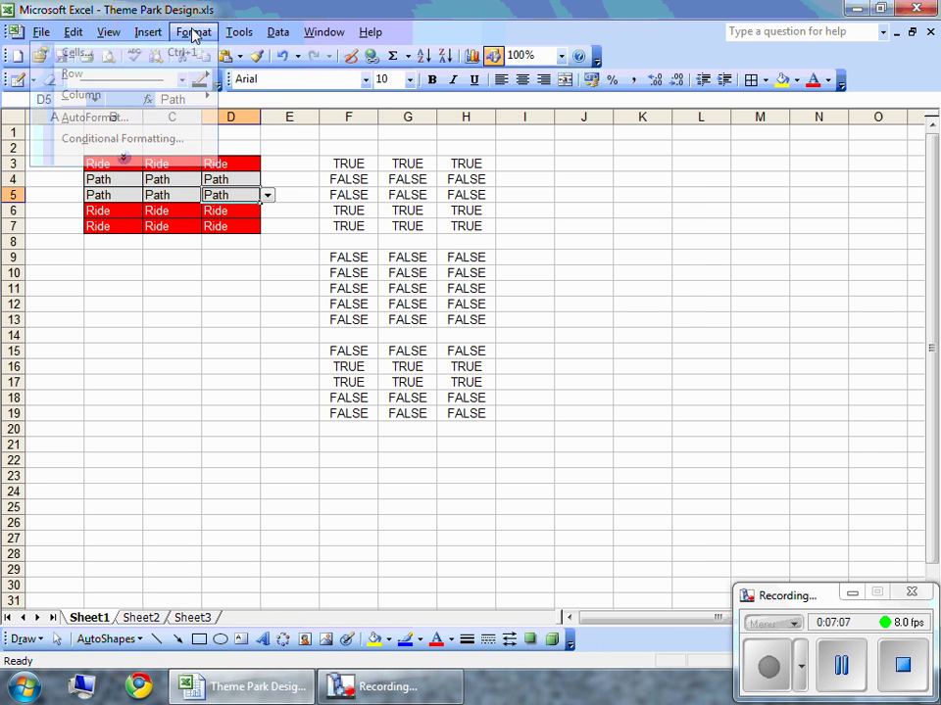
{"action": "left_click", "coordinate": [180, 140]}
{"action": "left_click", "coordinate": [477, 405]}
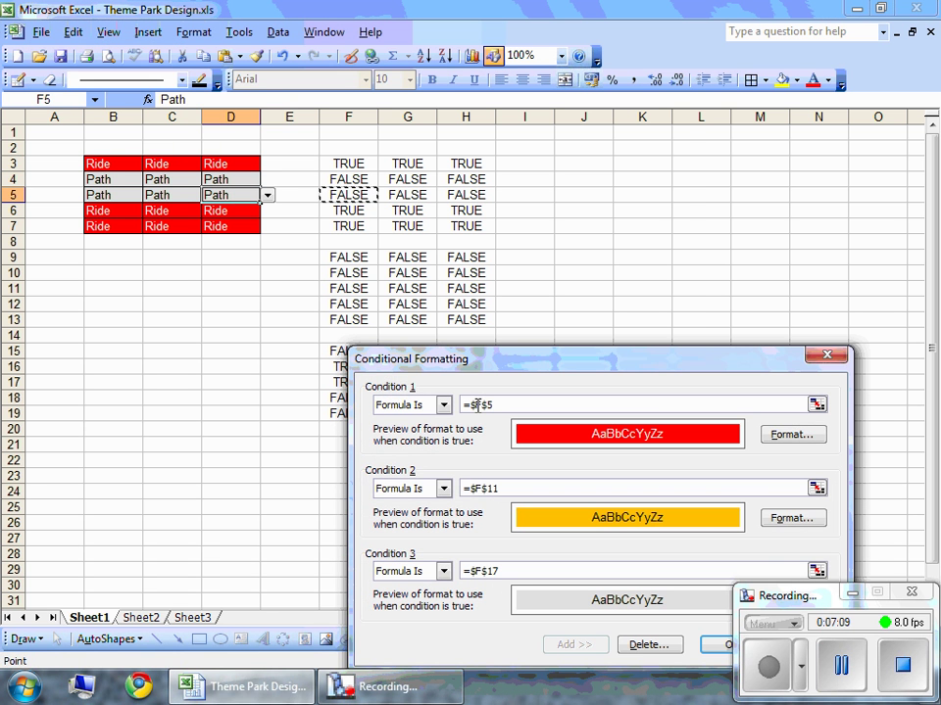
{"action": "key", "text": "BackSpace"}
{"action": "type", "text": "h"}
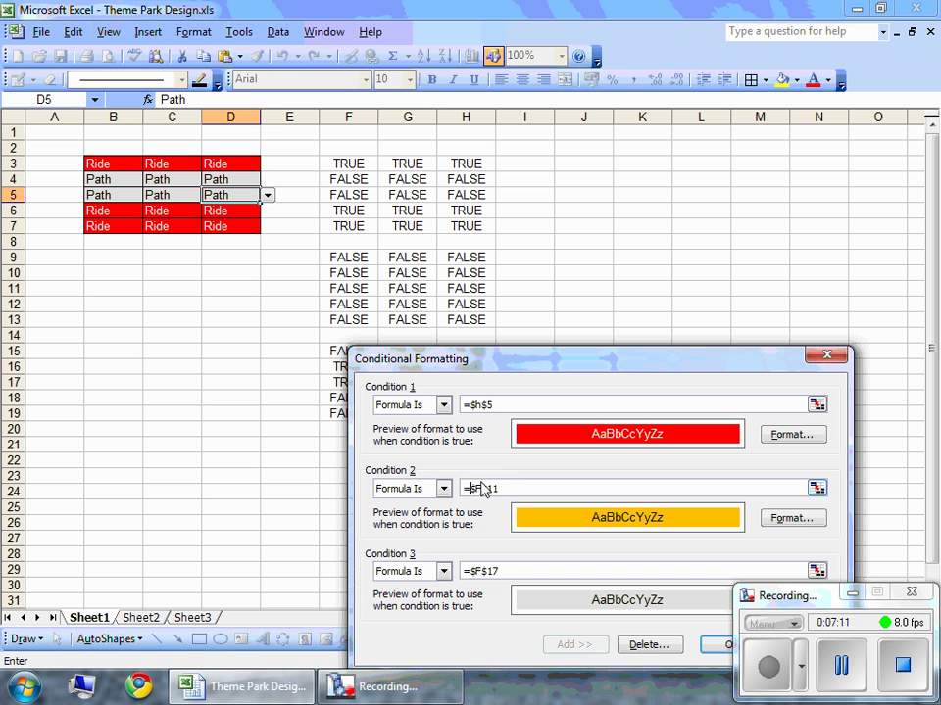
{"action": "left_click", "coordinate": [481, 490]}
{"action": "key", "text": "Right"}
{"action": "key", "text": "BackSpace"}
{"action": "key", "text": "BackSpace"}
{"action": "key", "text": "BackSpace"}
{"action": "key", "text": "BackSpace"}
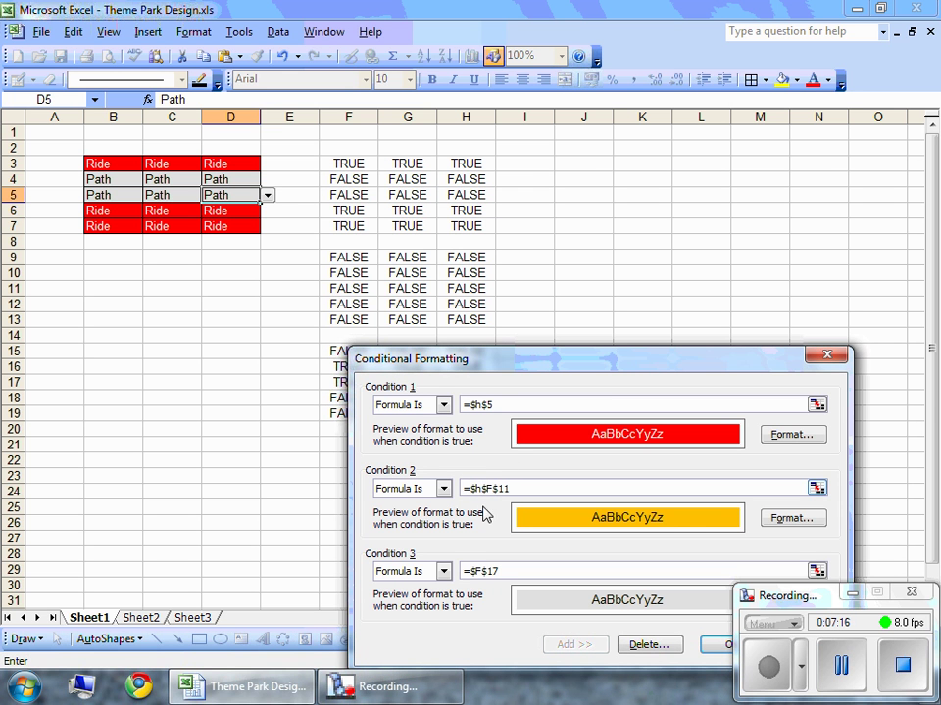
{"action": "type", "text": "h"}
{"action": "key", "text": "Delete"}
{"action": "key", "text": "Delete"}
{"action": "left_click", "coordinate": [472, 571]}
{"action": "key", "text": "Delete"}
{"action": "type", "text": "h"}
{"action": "key", "text": "Return"}
Set D6's conditional formatting formulas to =$h$6, =$h$12 and =$h$18, and apply them
{"action": "left_click", "coordinate": [218, 212]}
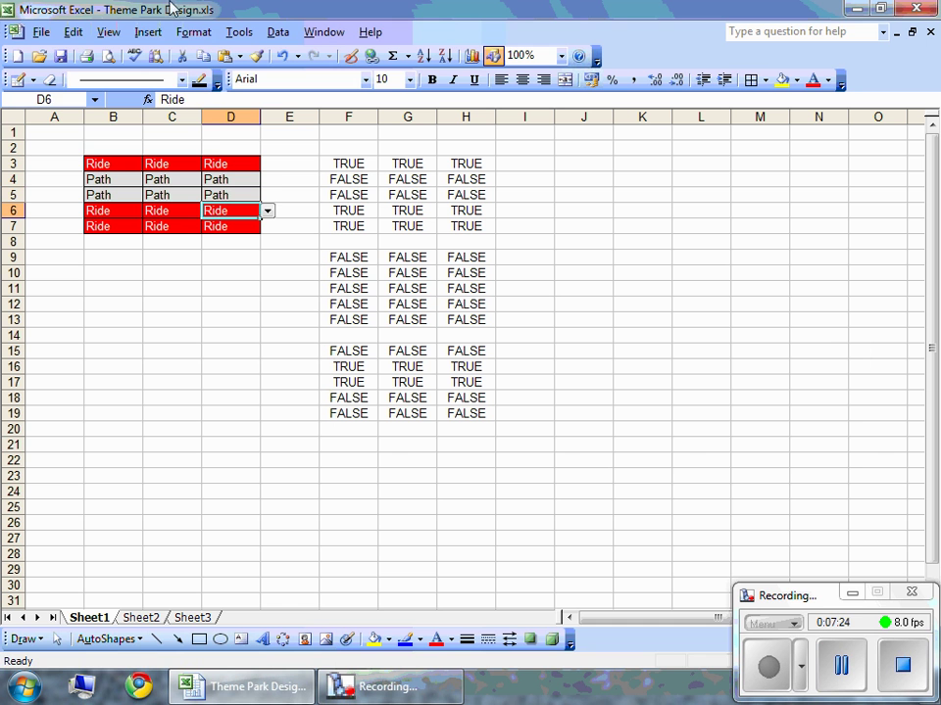
{"action": "left_click", "coordinate": [194, 32]}
{"action": "left_click", "coordinate": [121, 138]}
{"action": "left_click", "coordinate": [471, 405]}
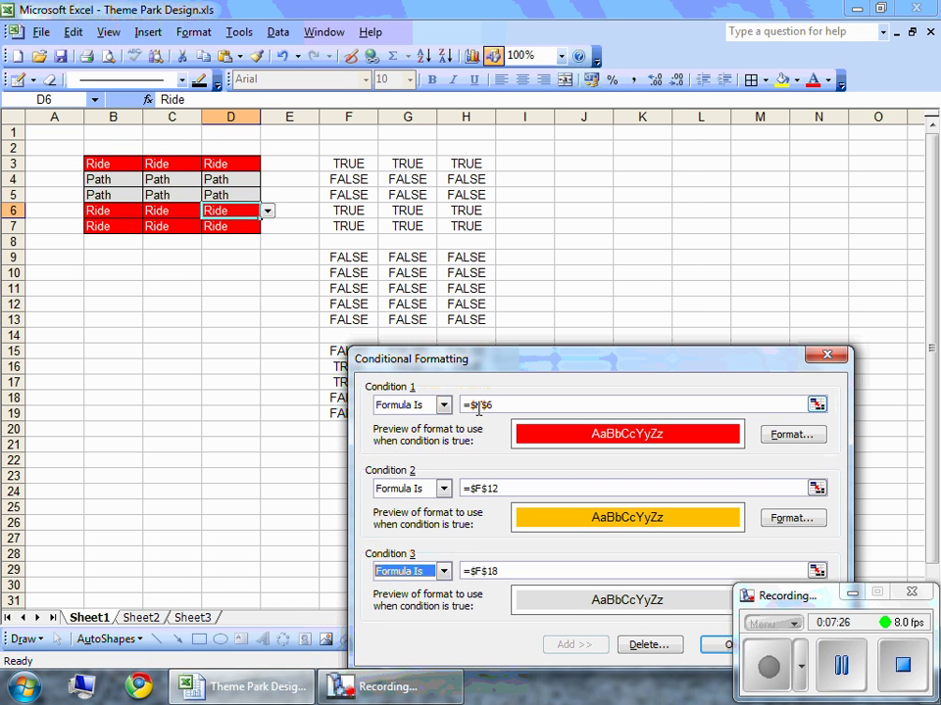
{"action": "key", "text": "Delete"}
{"action": "type", "text": "h"}
{"action": "left_click", "coordinate": [473, 488]}
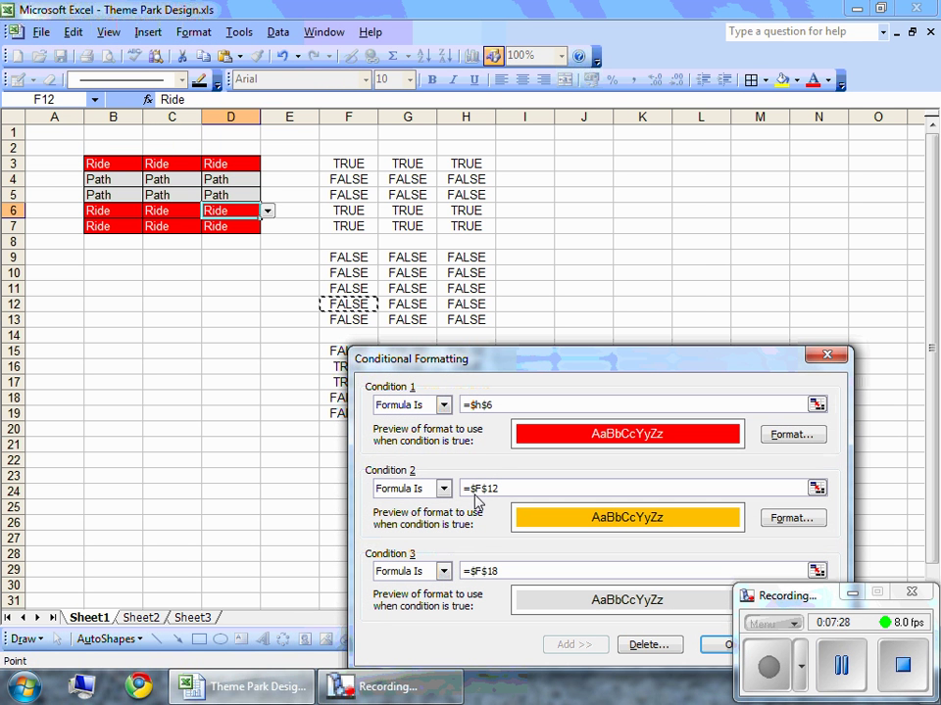
{"action": "key", "text": "Delete"}
{"action": "type", "text": "h"}
{"action": "left_click", "coordinate": [471, 572]}
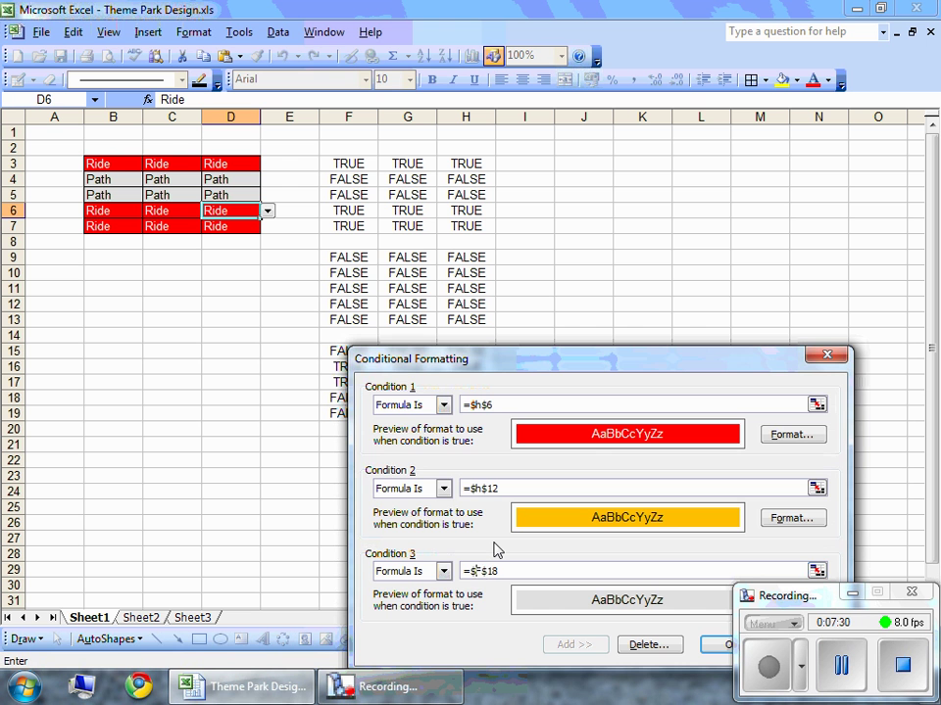
{"action": "key", "text": "Delete"}
{"action": "type", "text": "h"}
{"action": "key", "text": "Return"}
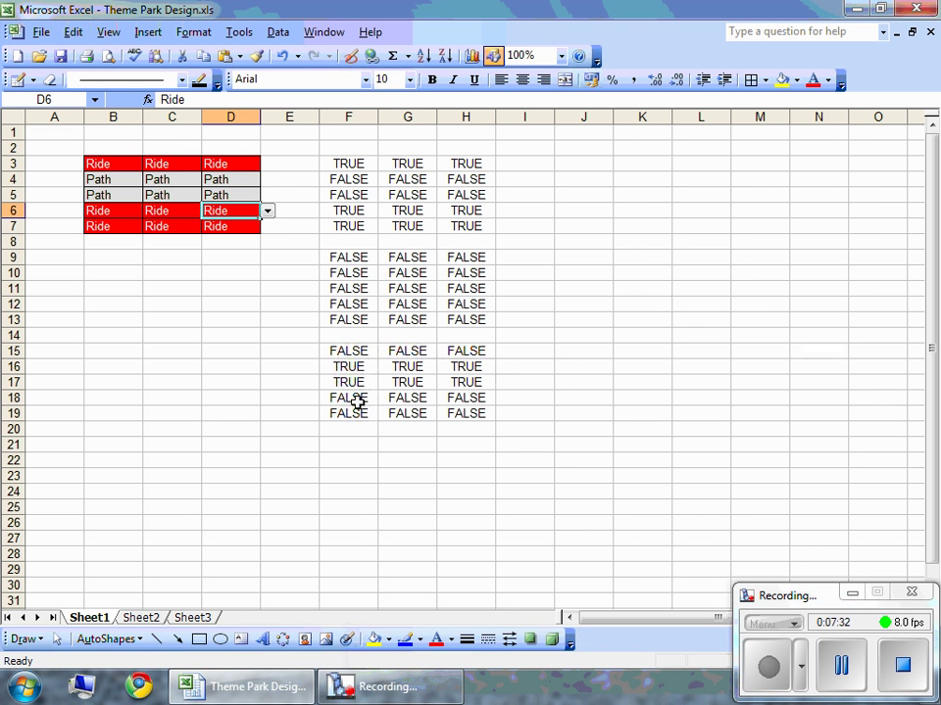
Set D7's conditional formatting formulas to =$h$7, =$h$13 and =$h$19, and apply them
{"action": "left_click", "coordinate": [226, 239]}
{"action": "left_click", "coordinate": [226, 226]}
{"action": "left_click", "coordinate": [193, 32]}
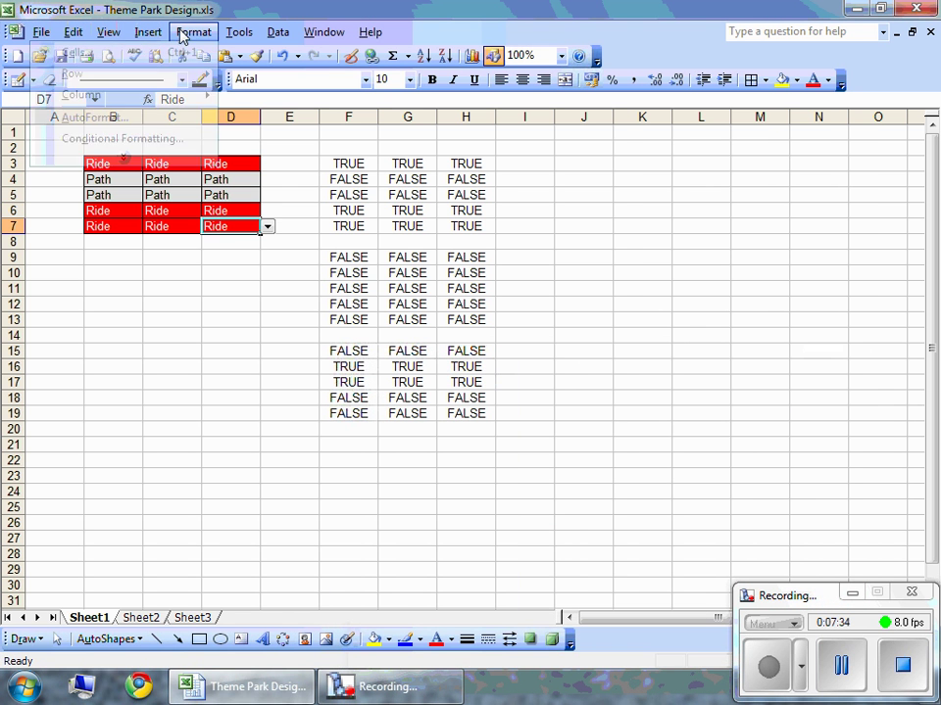
{"action": "left_click", "coordinate": [161, 139]}
{"action": "left_click", "coordinate": [490, 405]}
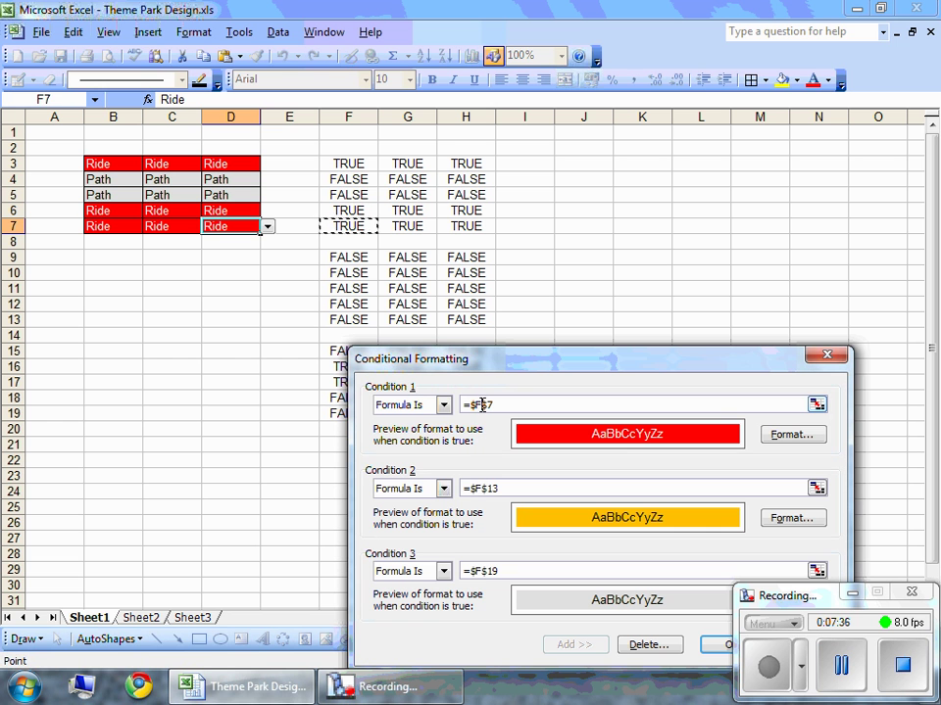
{"action": "left_click", "coordinate": [474, 404]}
{"action": "key", "text": "Delete"}
{"action": "type", "text": "h"}
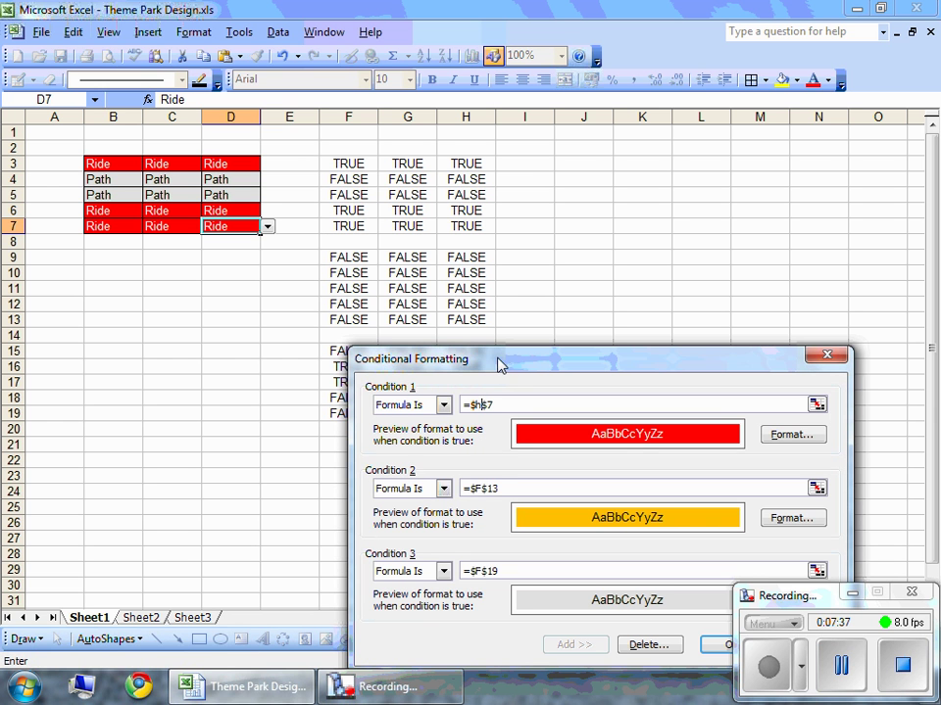
{"action": "left_click", "coordinate": [476, 488]}
{"action": "key", "text": "Delete"}
{"action": "key", "text": "Delete"}
{"action": "type", "text": "h"}
{"action": "left_click", "coordinate": [474, 571]}
{"action": "key", "text": "Delete"}
{"action": "type", "text": "h"}
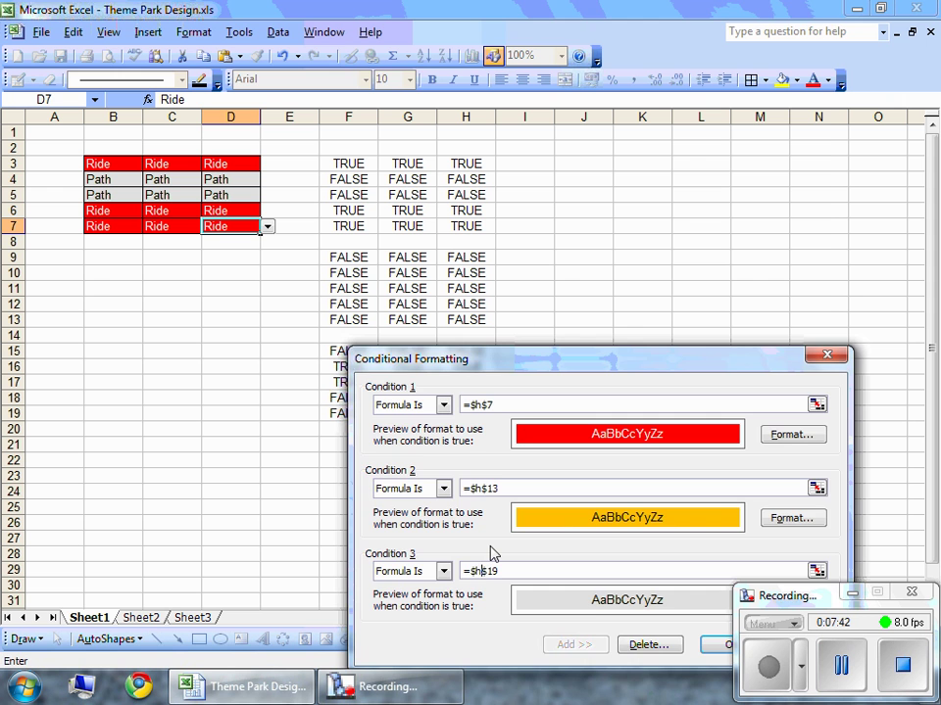
{"action": "key", "text": "Return"}
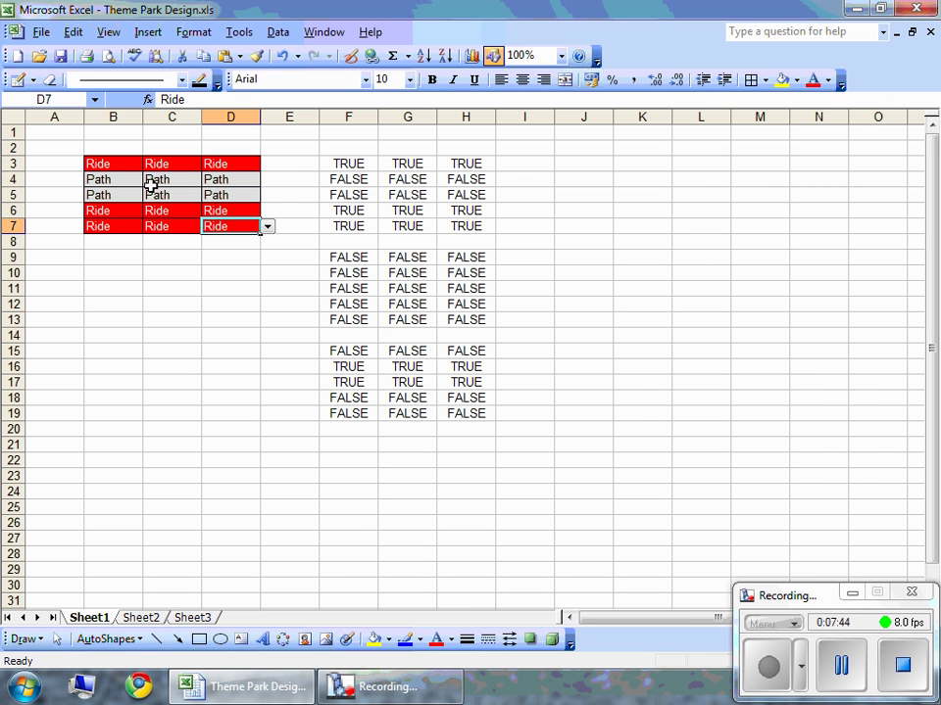
Choose Path for cells C7 and C6 of the design grid
{"action": "left_click", "coordinate": [152, 184]}
{"action": "left_click", "coordinate": [157, 226]}
{"action": "left_click", "coordinate": [208, 227]}
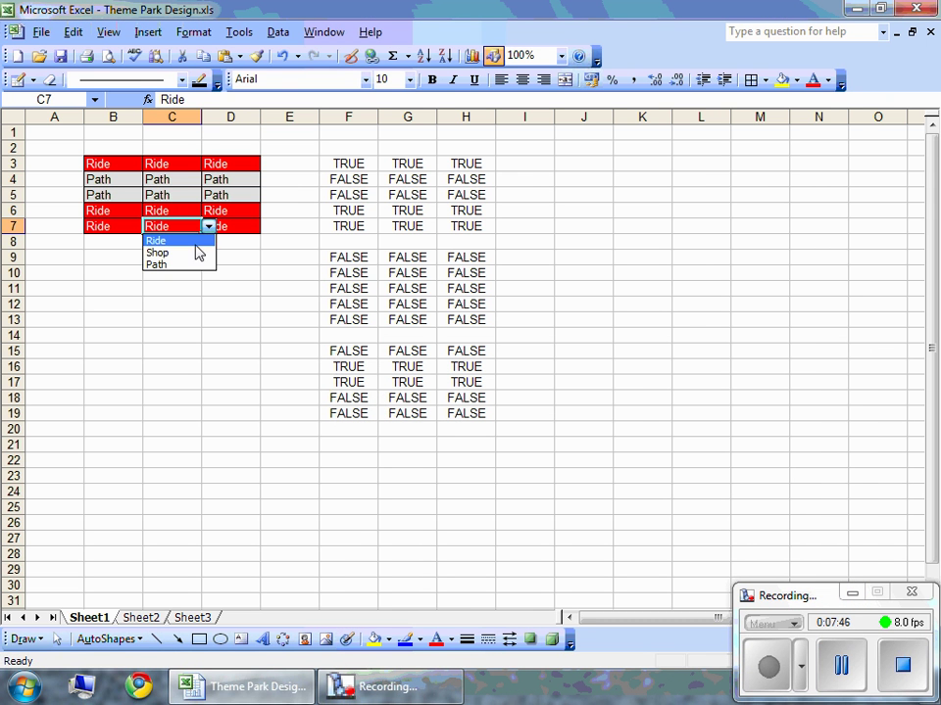
{"action": "left_click", "coordinate": [196, 264]}
{"action": "left_click", "coordinate": [191, 211]}
{"action": "left_click", "coordinate": [207, 213]}
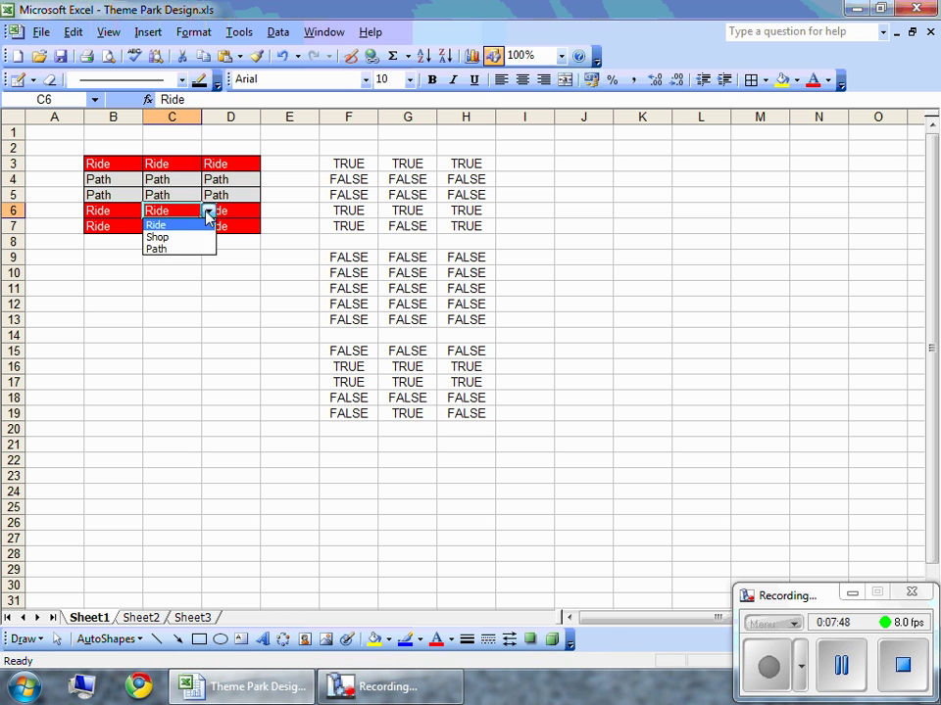
{"action": "left_click", "coordinate": [191, 249]}
{"action": "left_click", "coordinate": [188, 195]}
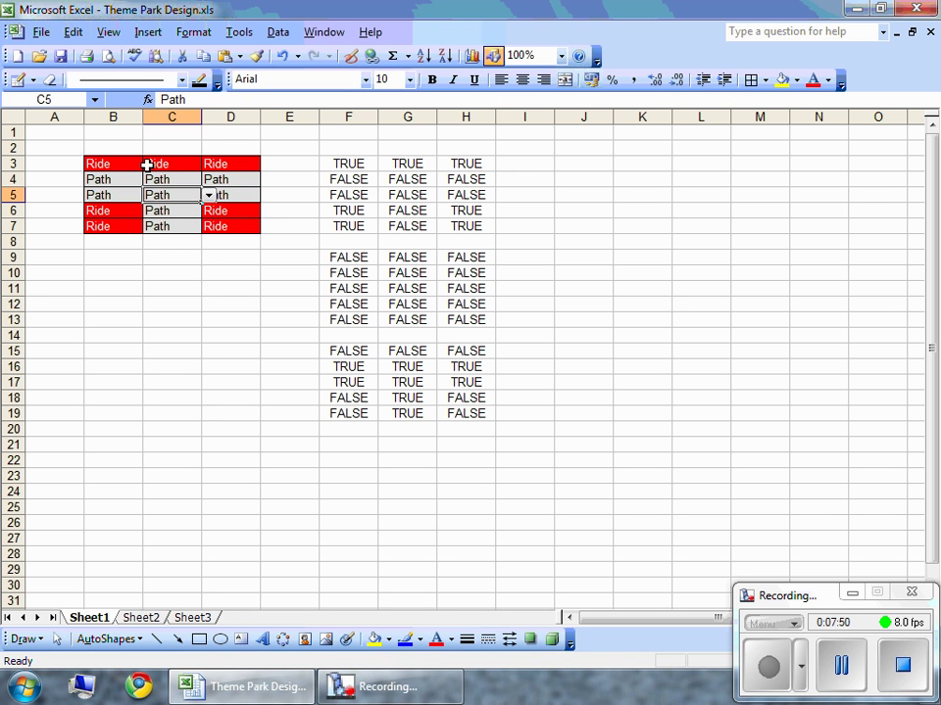
Choose Shop for cells B6 and B7 of the design grid
{"action": "left_click", "coordinate": [138, 210]}
{"action": "left_click", "coordinate": [149, 211]}
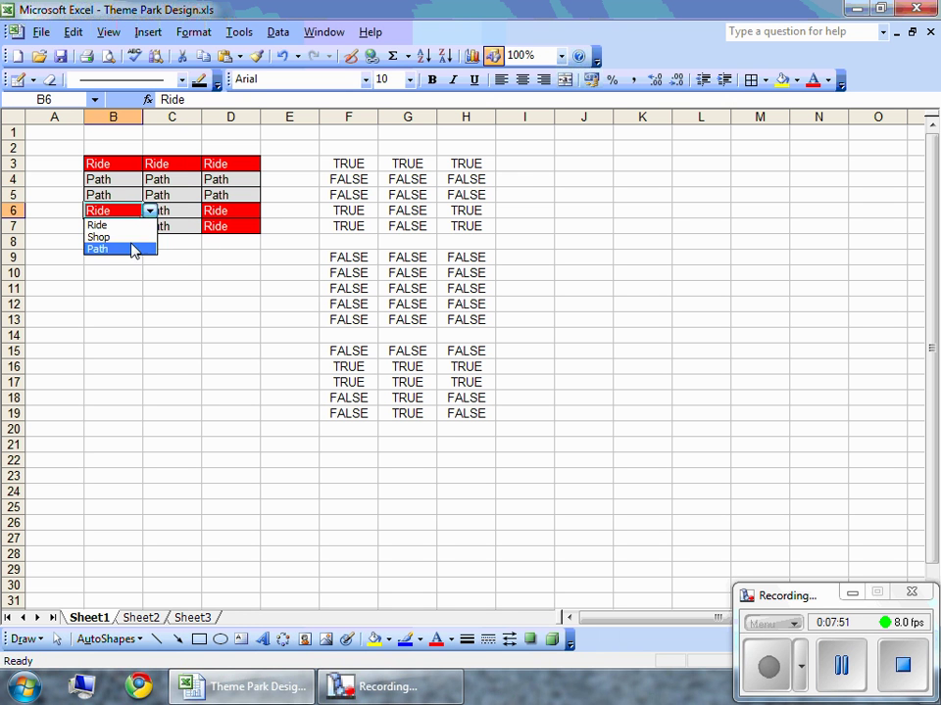
{"action": "left_click", "coordinate": [98, 237]}
{"action": "left_click", "coordinate": [131, 228]}
{"action": "left_click", "coordinate": [149, 226]}
{"action": "left_click", "coordinate": [138, 253]}
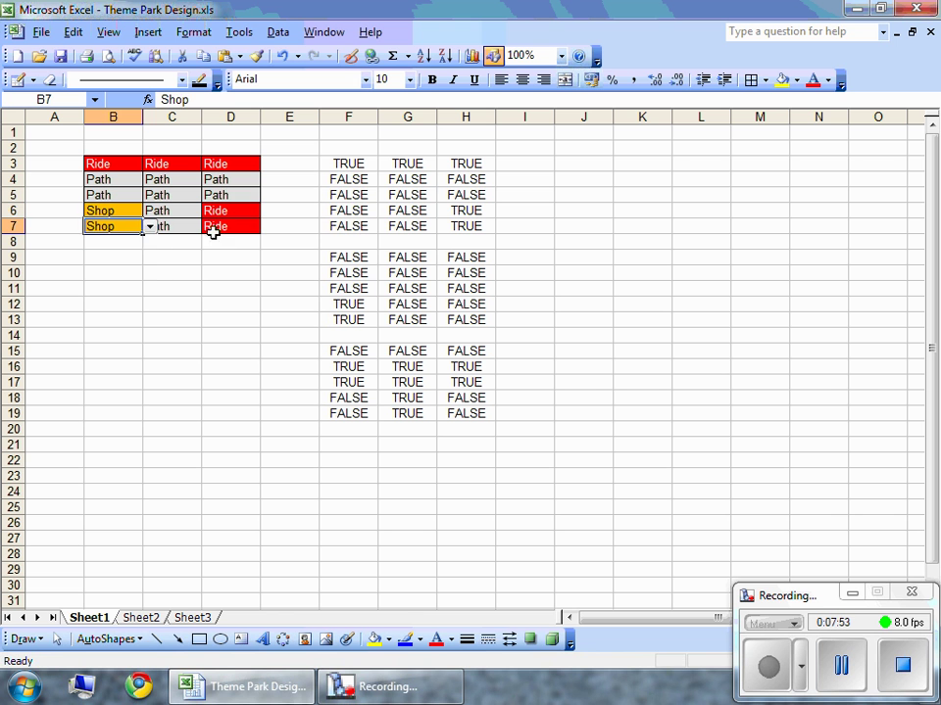
Choose Shop for cells D6 and D7 of the design grid and leave the grid
{"action": "left_click", "coordinate": [217, 212]}
{"action": "left_click", "coordinate": [267, 211]}
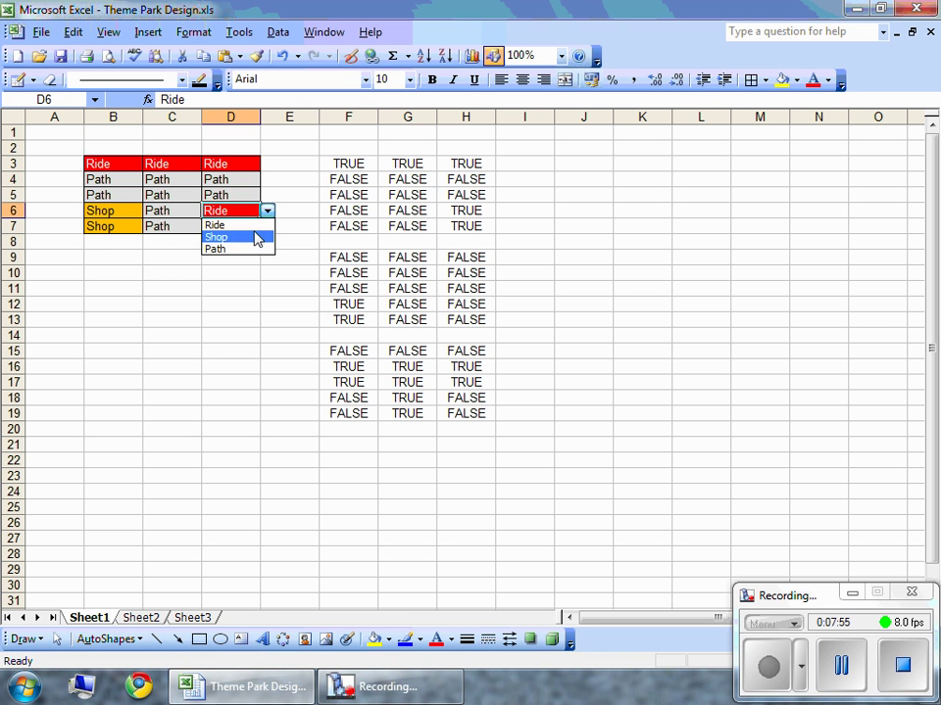
{"action": "left_click", "coordinate": [257, 239]}
{"action": "left_click", "coordinate": [252, 225]}
{"action": "left_click", "coordinate": [267, 226]}
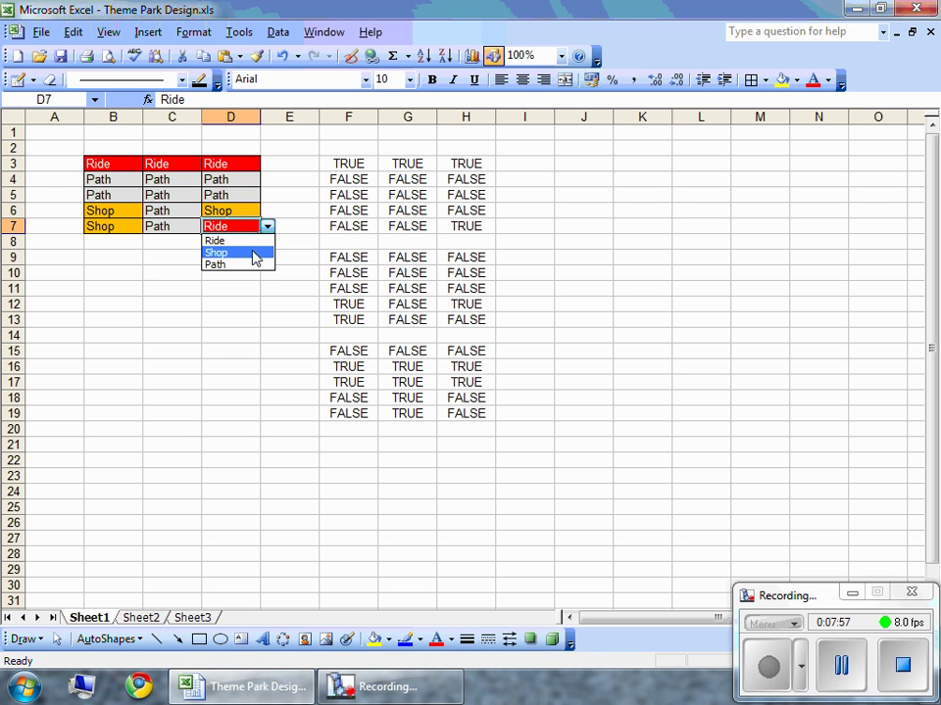
{"action": "left_click", "coordinate": [253, 253]}
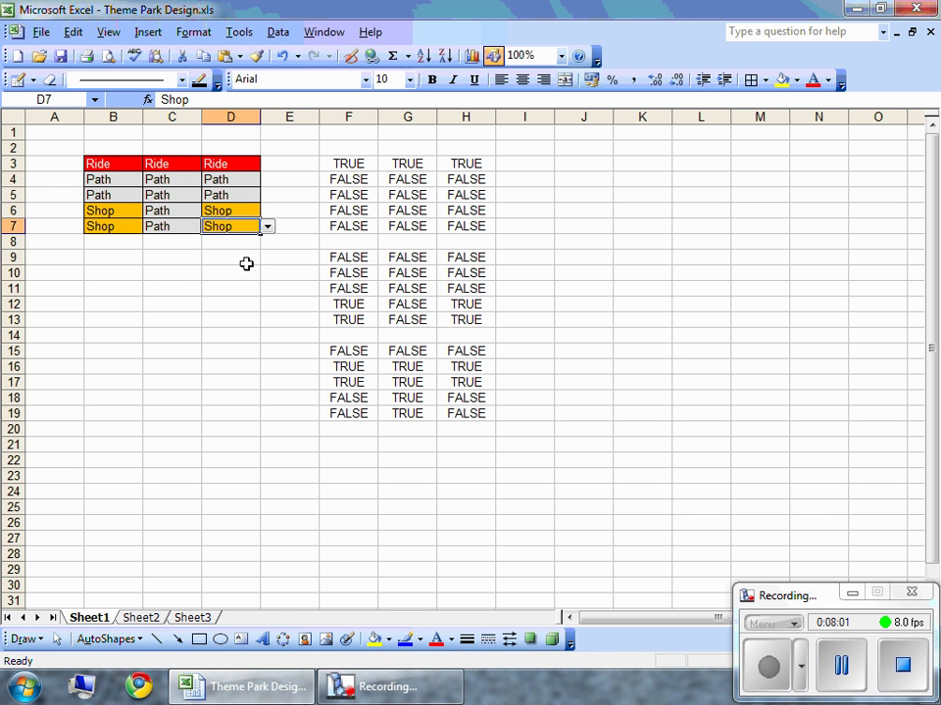
{"action": "left_click", "coordinate": [246, 264]}
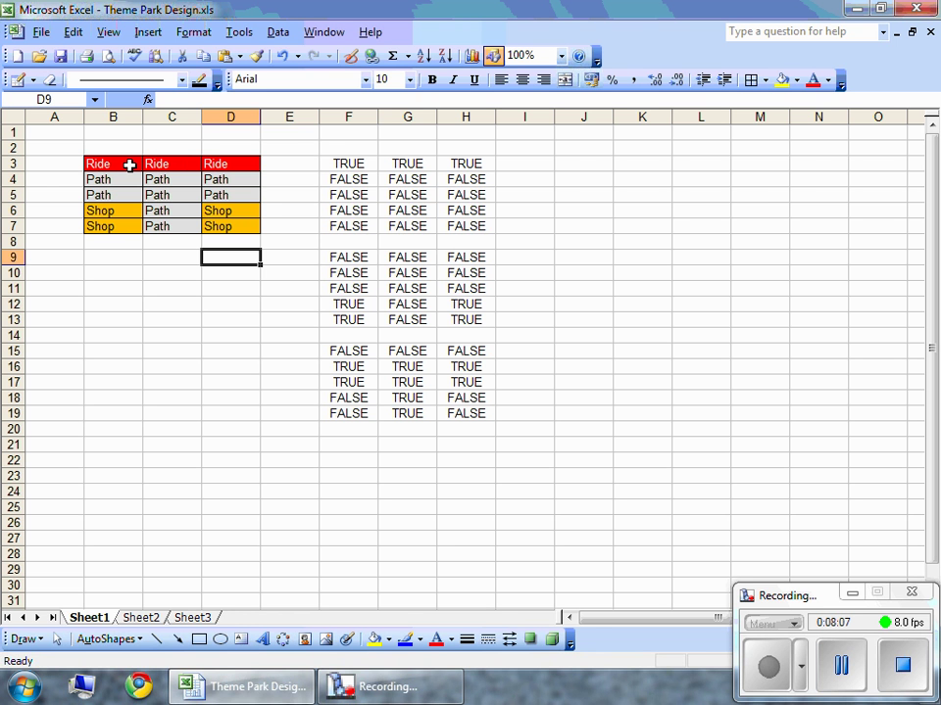
On Sheet2, enter Ride, Shop and Path as the items in A3 to A5, and select the Ride row's Cost cell
{"action": "left_click", "coordinate": [142, 618]}
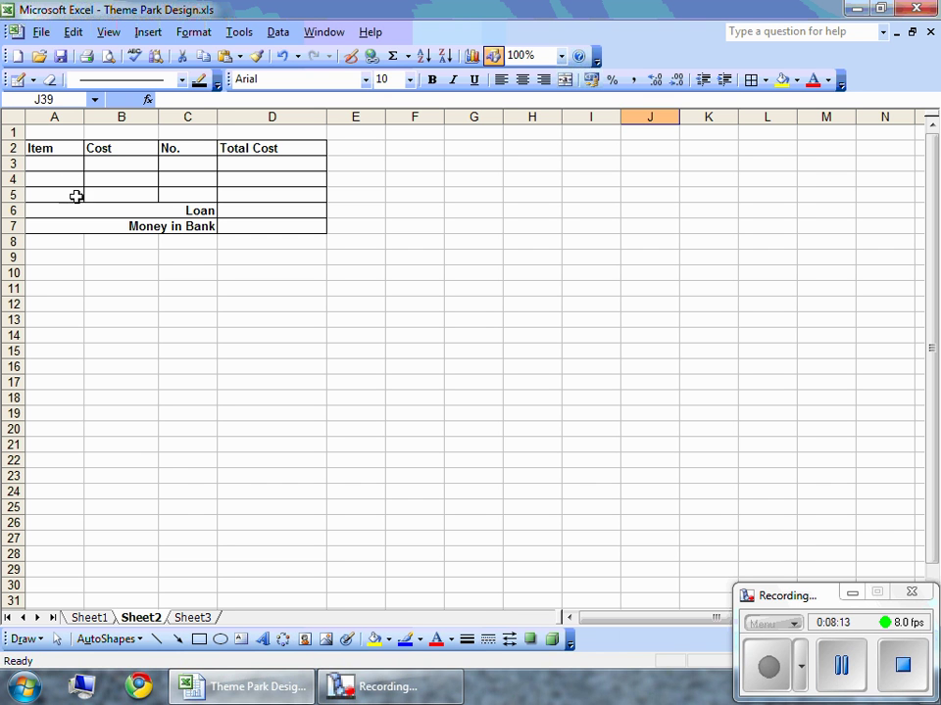
{"action": "left_click", "coordinate": [68, 163]}
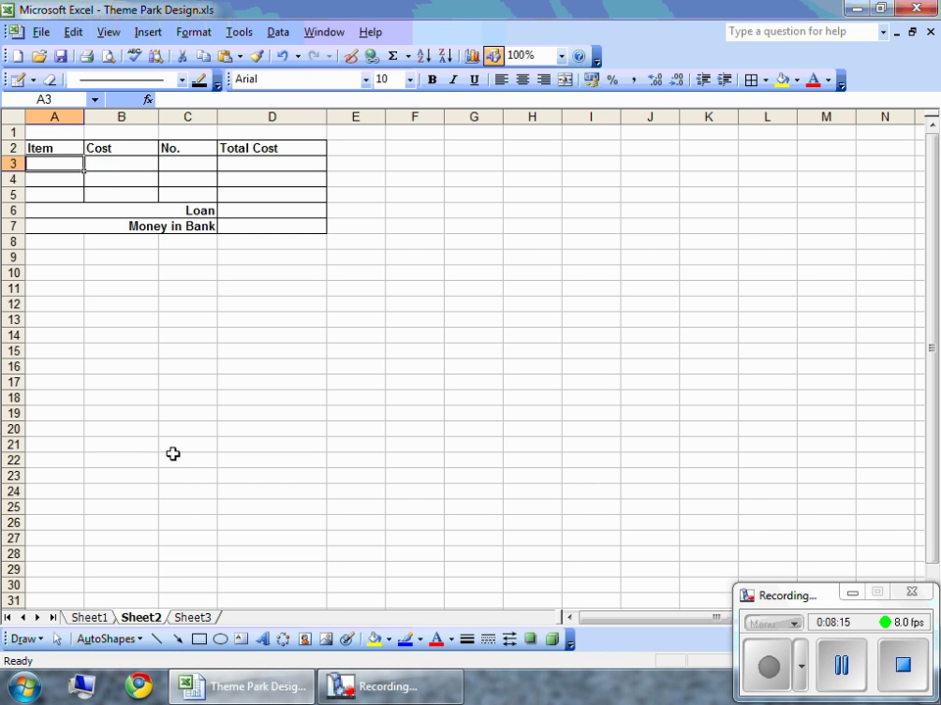
{"action": "type", "text": "Ride"}
{"action": "key", "text": "Return"}
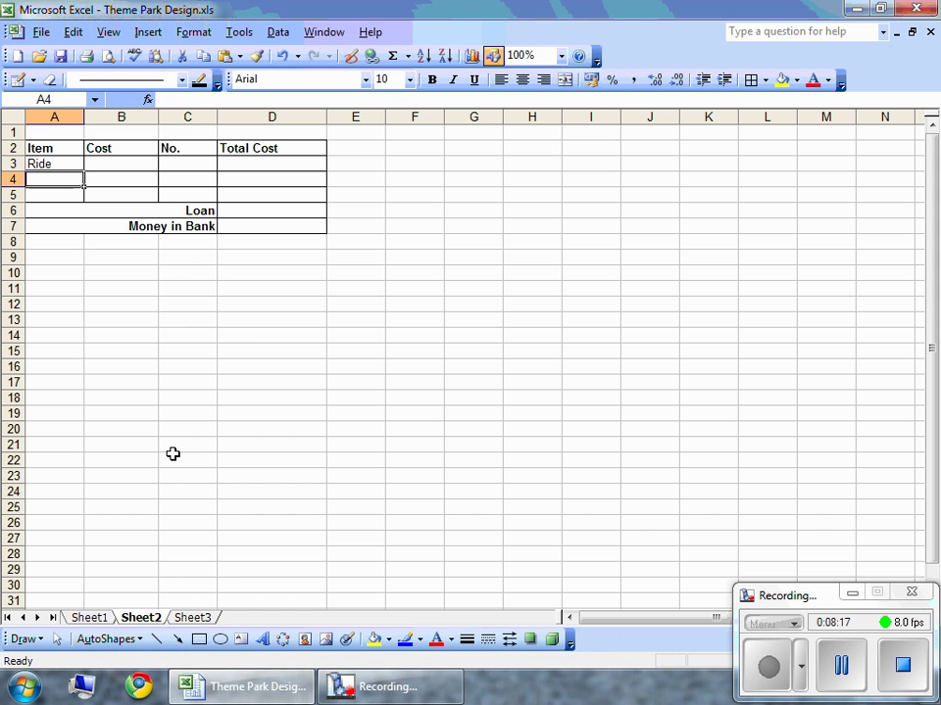
{"action": "type", "text": "Shop"}
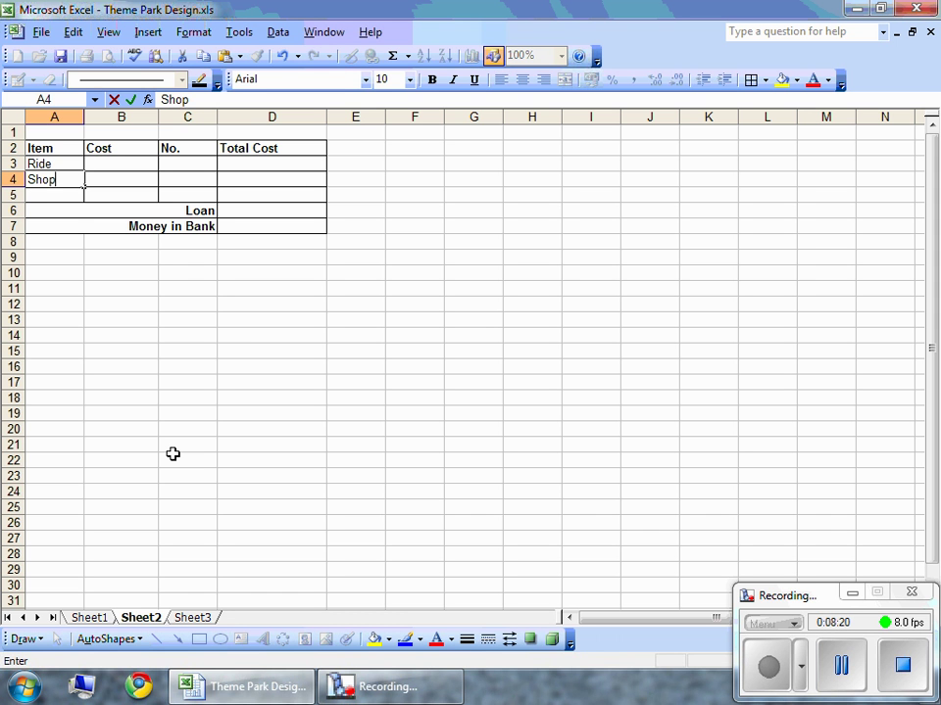
{"action": "key", "text": "Return"}
{"action": "type", "text": "Path"}
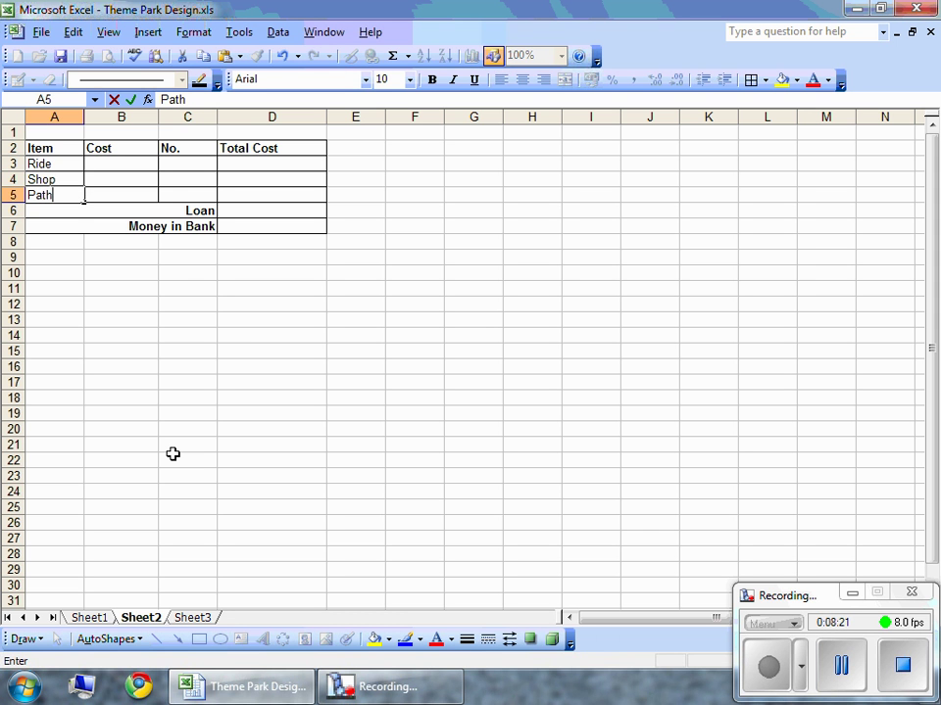
{"action": "key", "text": "Tab"}
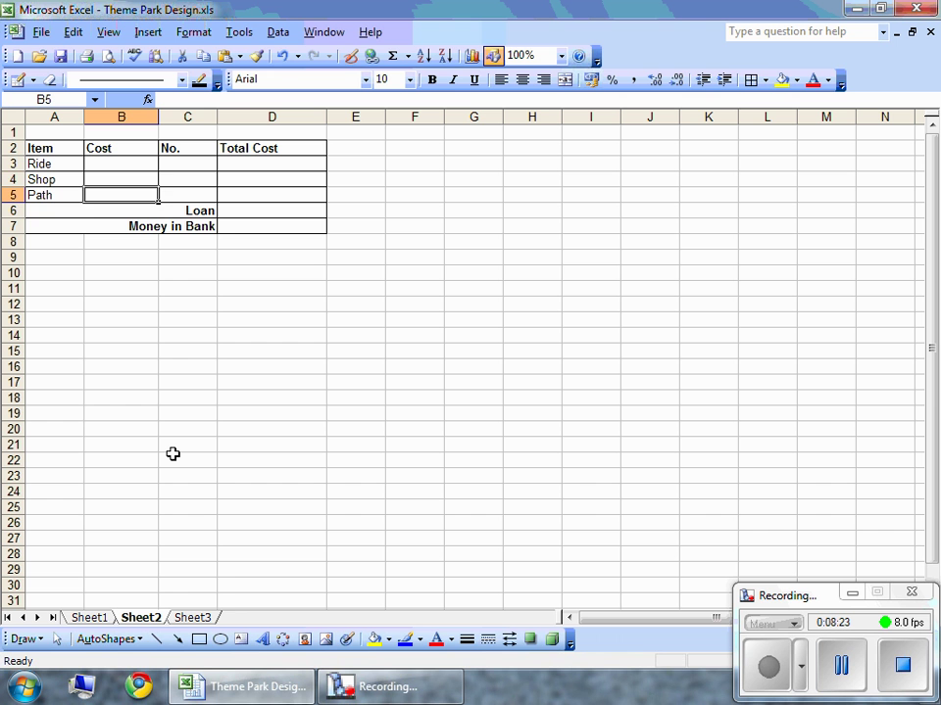
{"action": "key", "text": "Up"}
{"action": "key", "text": "Up"}
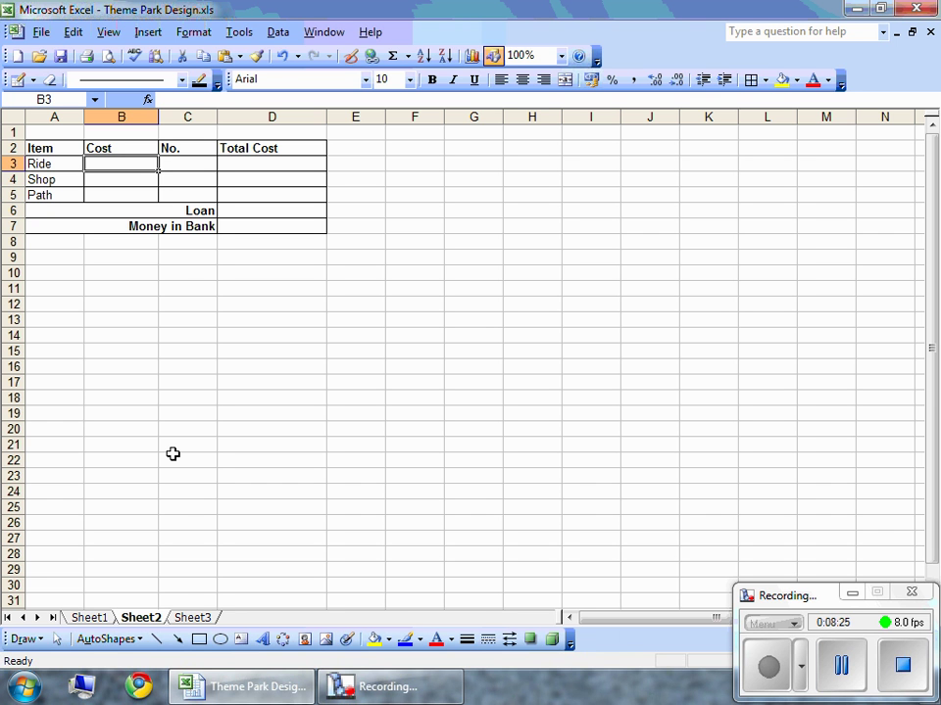
Enter the costs 25000 for Ride, 8000 for Shop and 40 for Path in B3 to B5
{"action": "type", "text": "25000"}
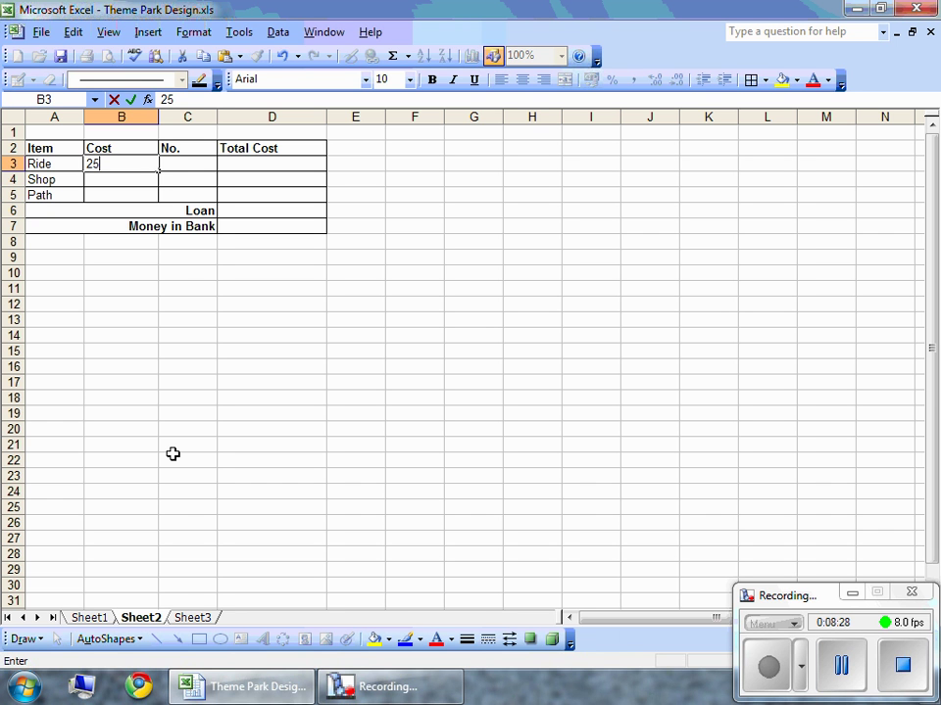
{"action": "key", "text": "Return"}
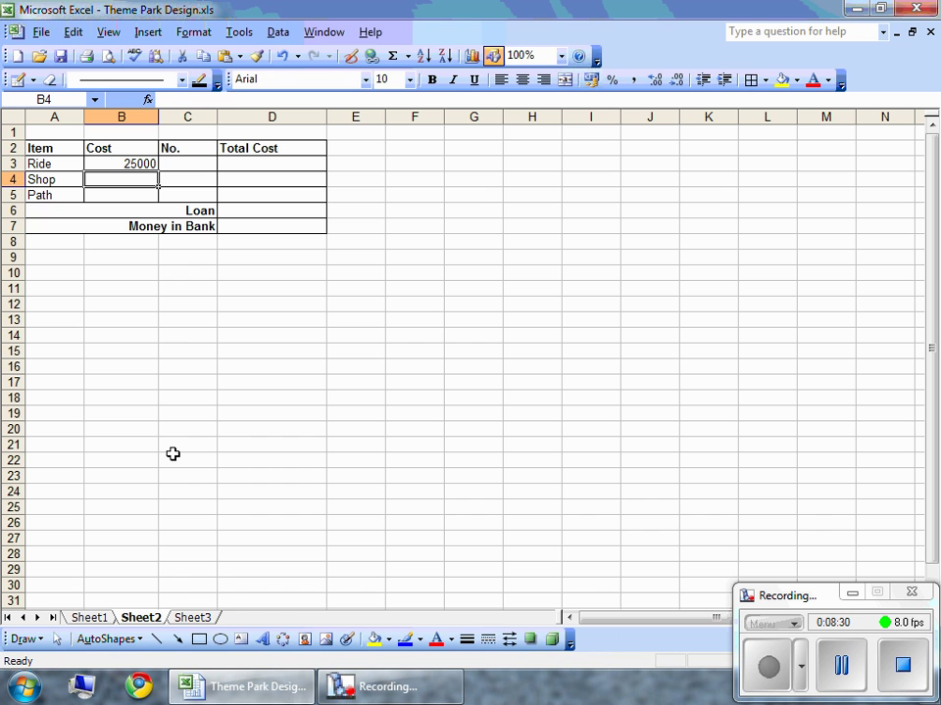
{"action": "type", "text": "8000"}
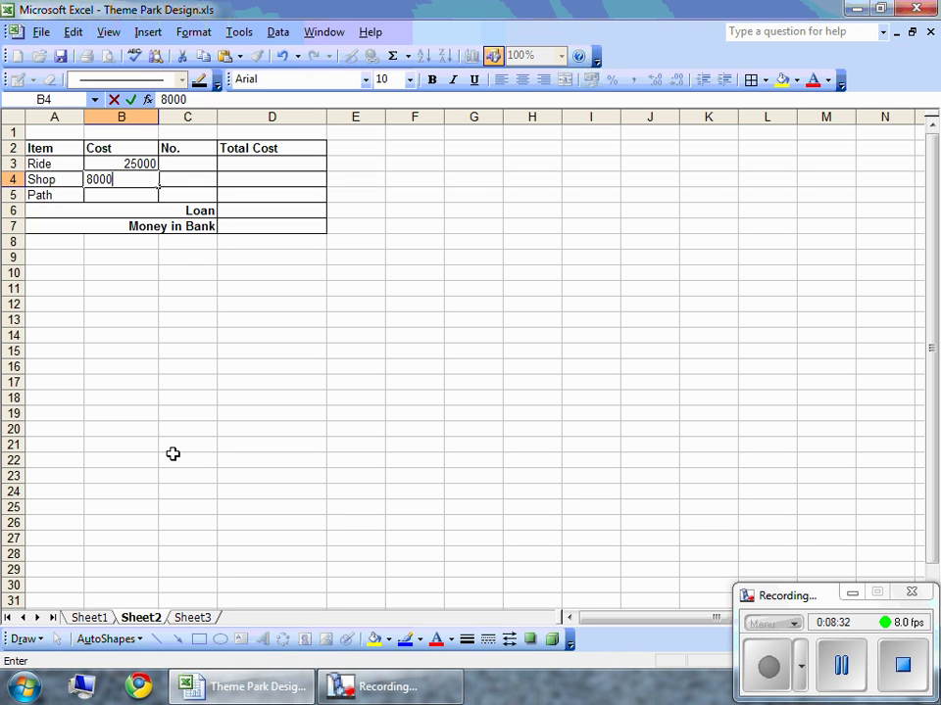
{"action": "key", "text": "Return"}
{"action": "type", "text": "40"}
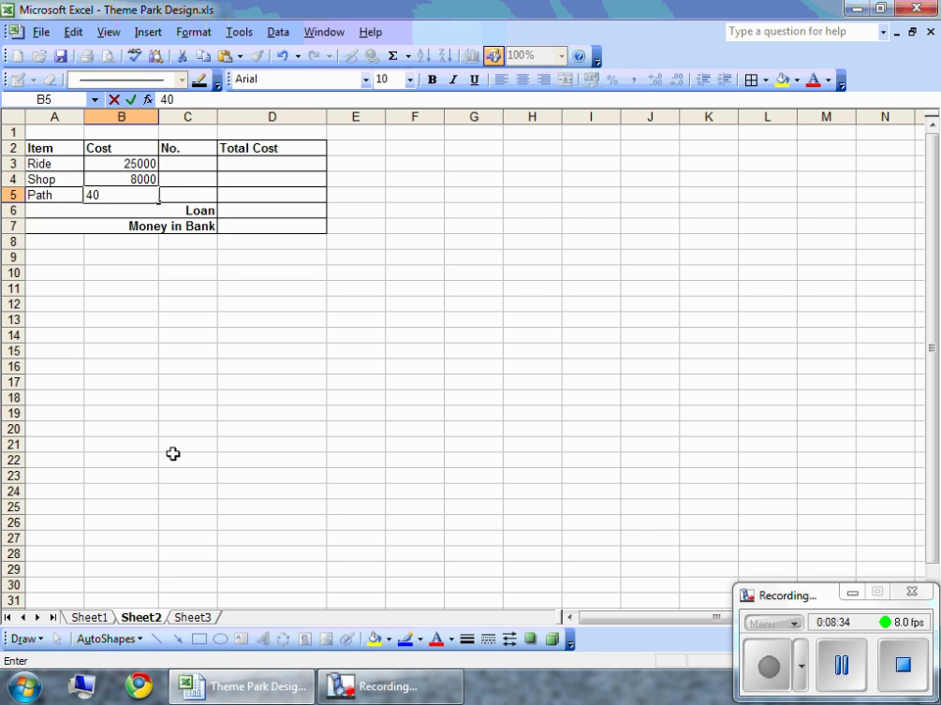
{"action": "key", "text": "Return"}
Format the costs in B3 to B5 as pound currency with two decimal places and leave the range
{"action": "left_click", "coordinate": [146, 164]}
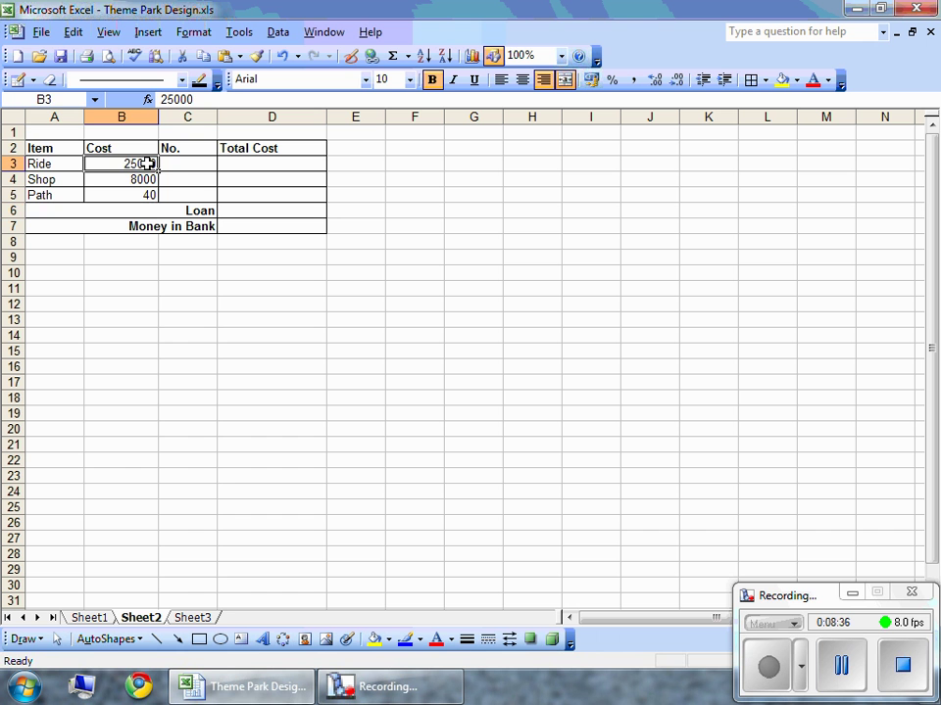
{"action": "left_click_drag", "start_coordinate": [146, 163], "coordinate": [152, 192]}
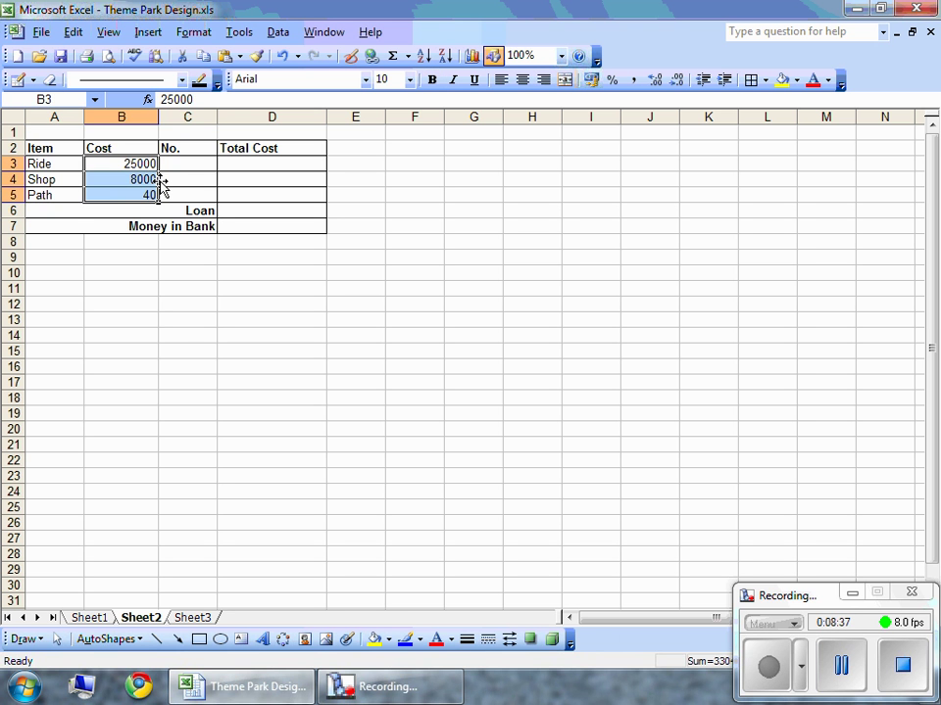
{"action": "left_click", "coordinate": [201, 36]}
{"action": "left_click", "coordinate": [49, 53]}
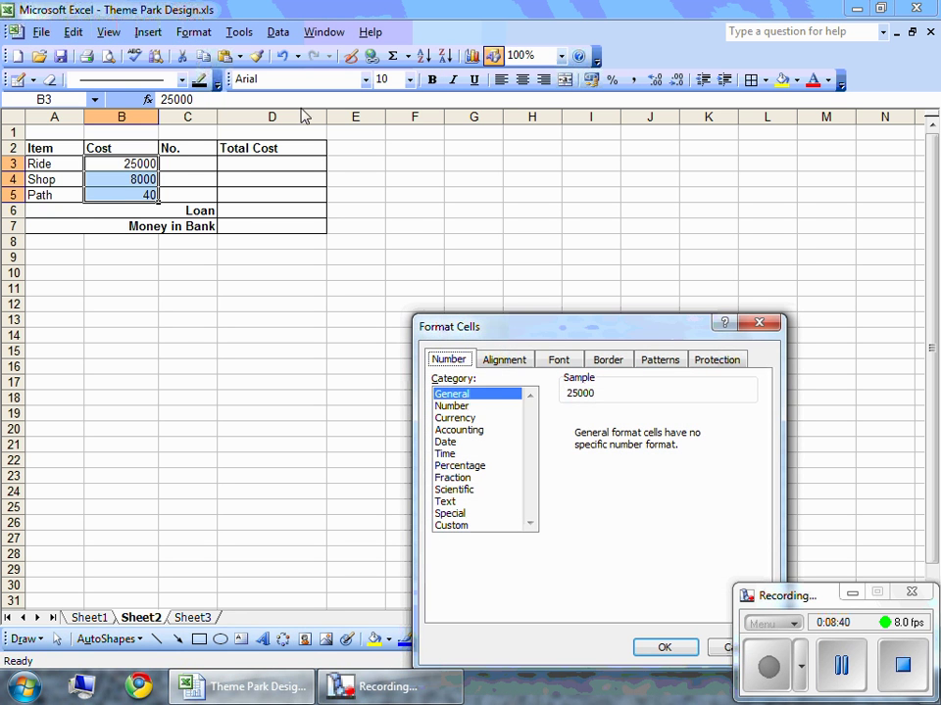
{"action": "left_click_drag", "start_coordinate": [503, 326], "coordinate": [469, 223]}
{"action": "left_click", "coordinate": [458, 313]}
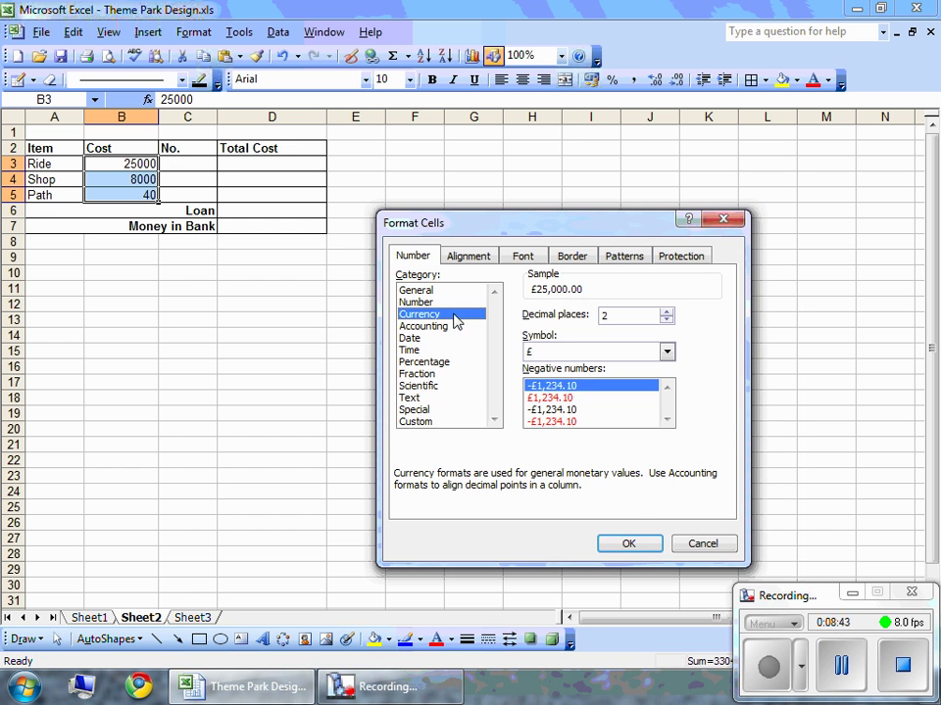
{"action": "left_click", "coordinate": [632, 544]}
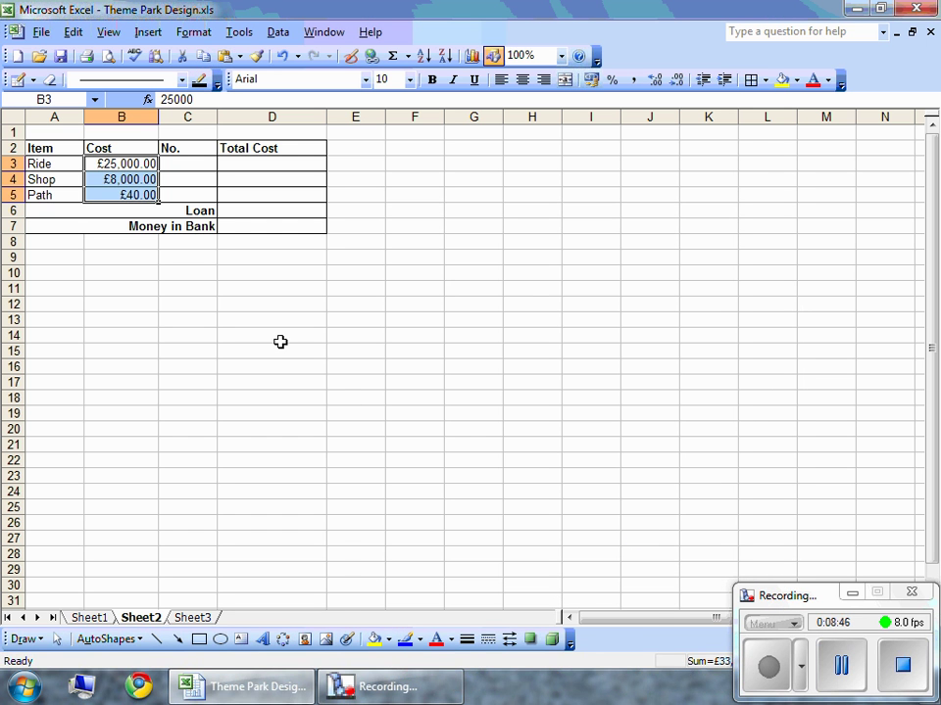
{"action": "left_click", "coordinate": [279, 340]}
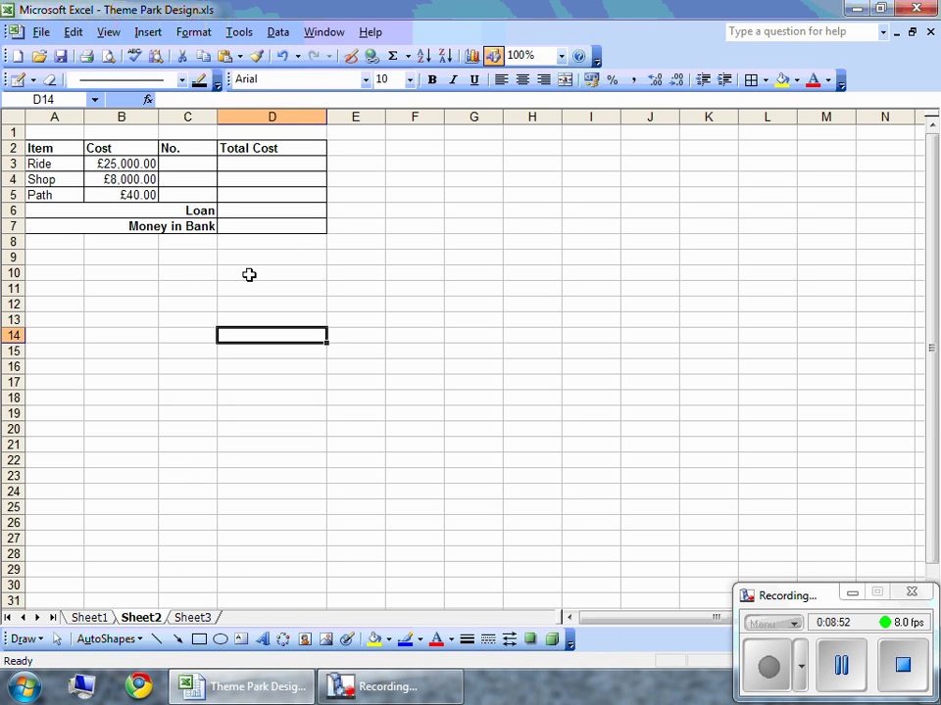
{"action": "left_click", "coordinate": [400, 167]}
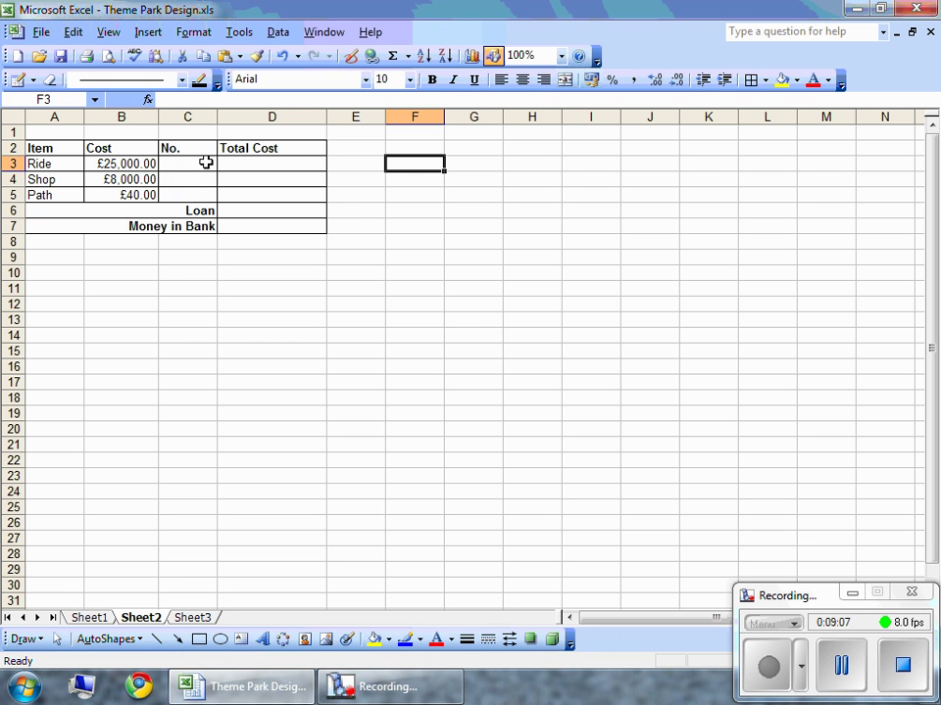
Extend the Ride item label in A3 to read "Ride (3sq each)"
{"action": "left_click", "coordinate": [65, 162]}
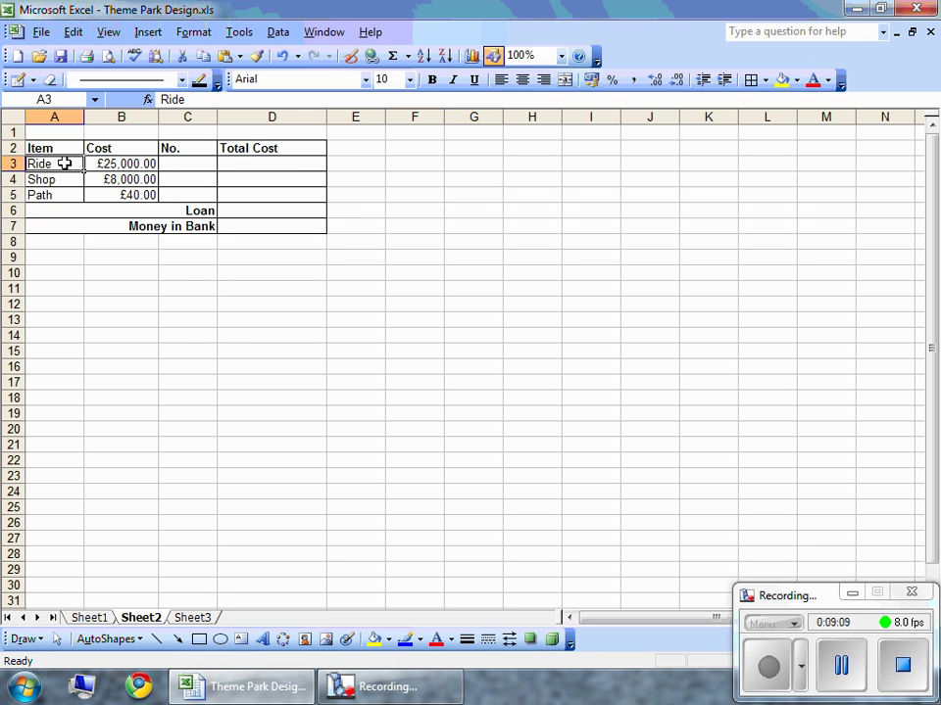
{"action": "left_click", "coordinate": [235, 99]}
{"action": "type", "text": "(3s"}
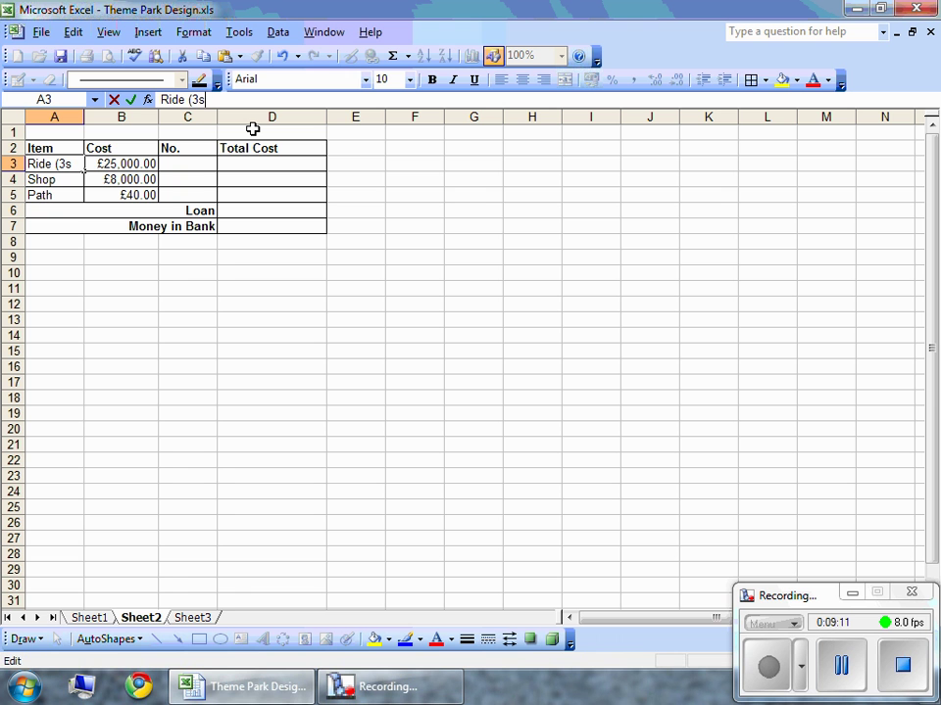
{"action": "type", "text": "q each"}
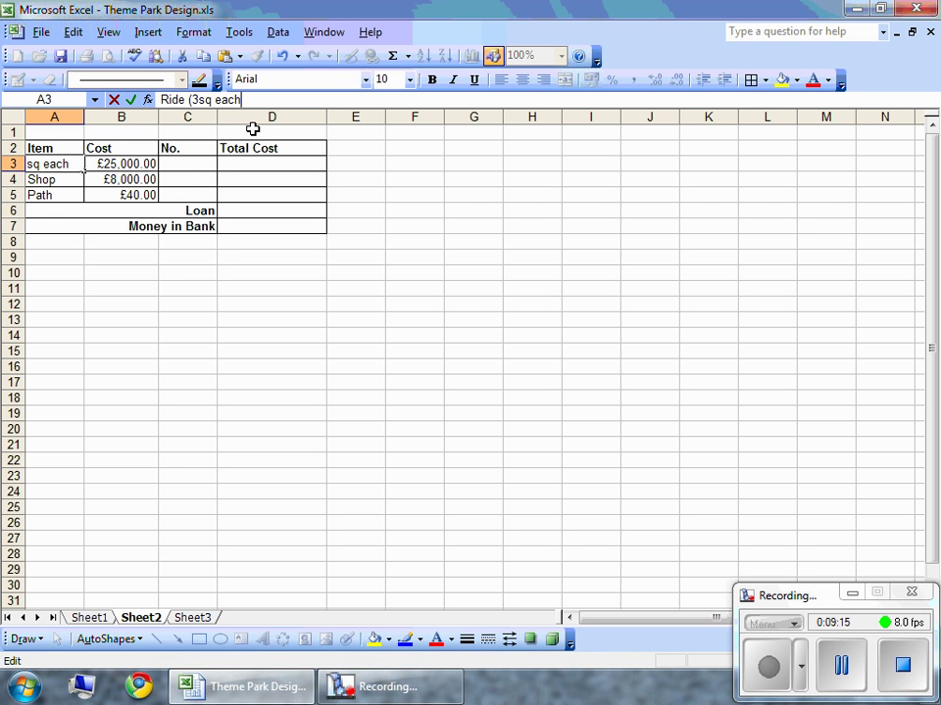
{"action": "type", "text": ")"}
{"action": "key", "text": "Return"}
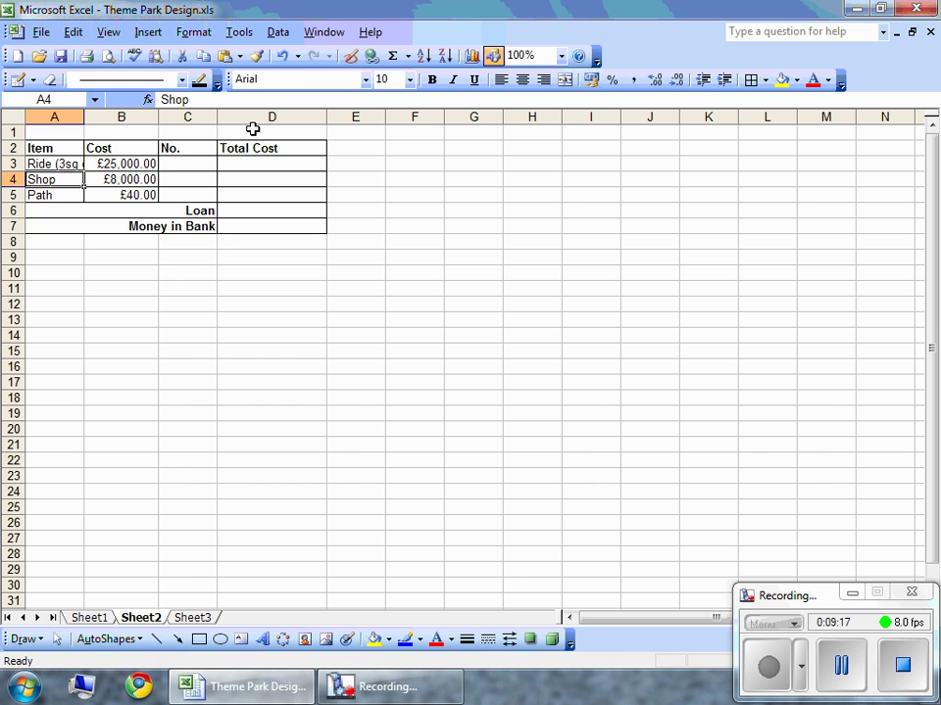
Extend the item label in A4 to "Shop (2sq each)" and fit column A's width to its contents
{"action": "left_click", "coordinate": [242, 98]}
{"action": "type", "text": "(2"}
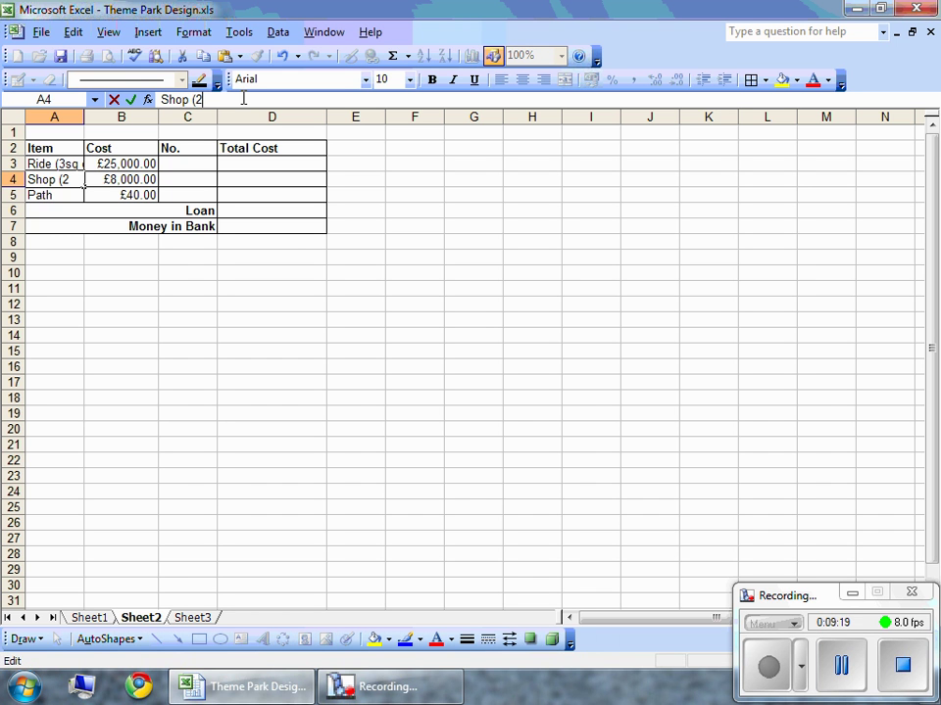
{"action": "type", "text": "sq each)"}
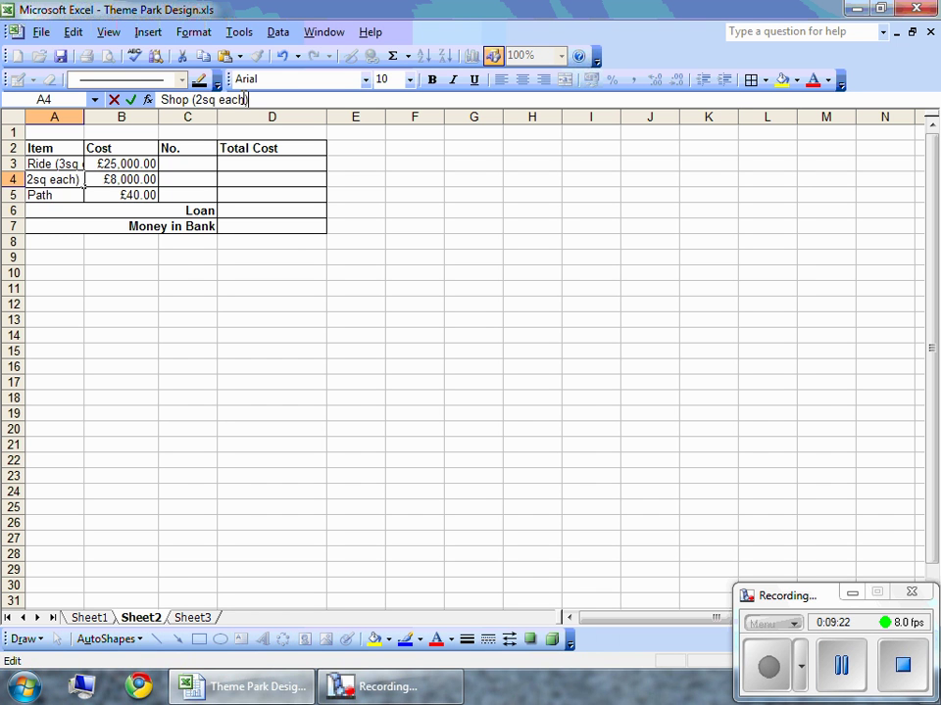
{"action": "key", "text": "Return"}
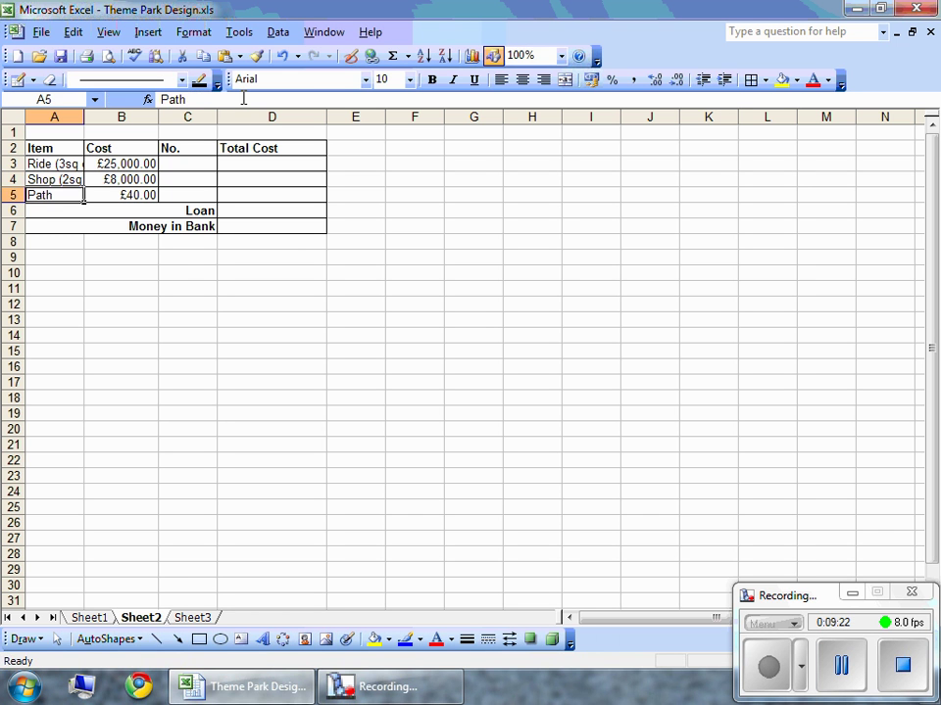
{"action": "double_click", "coordinate": [84, 117]}
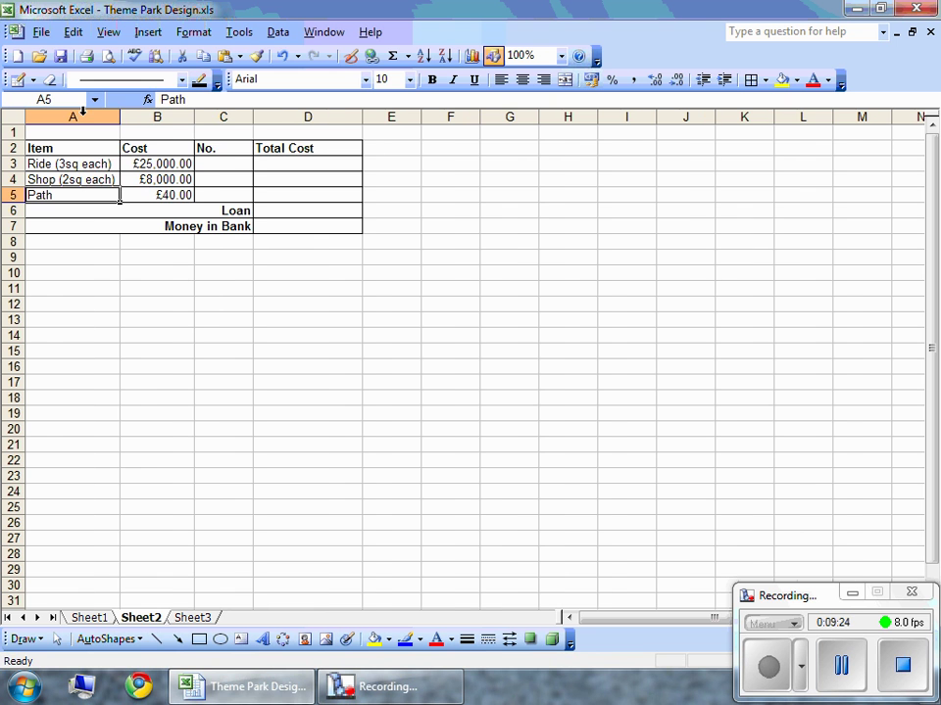
In the Ride row's No. cell C3, enter the formula =(COUNTIF(Sheet1!B3:D7,"Ride"))/12
{"action": "left_click", "coordinate": [219, 164]}
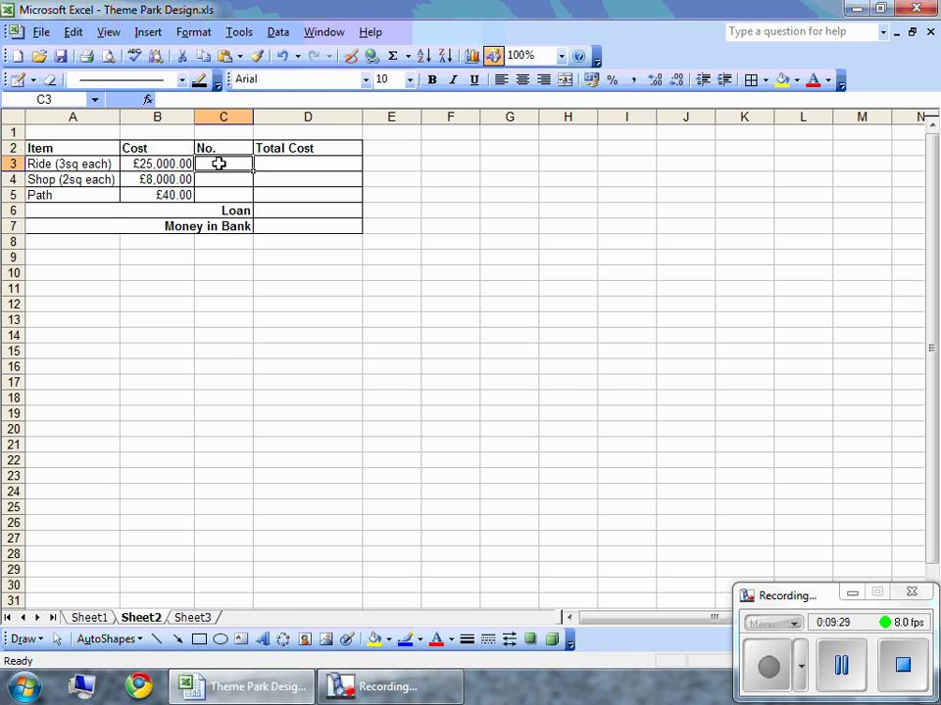
{"action": "type", "text": "="}
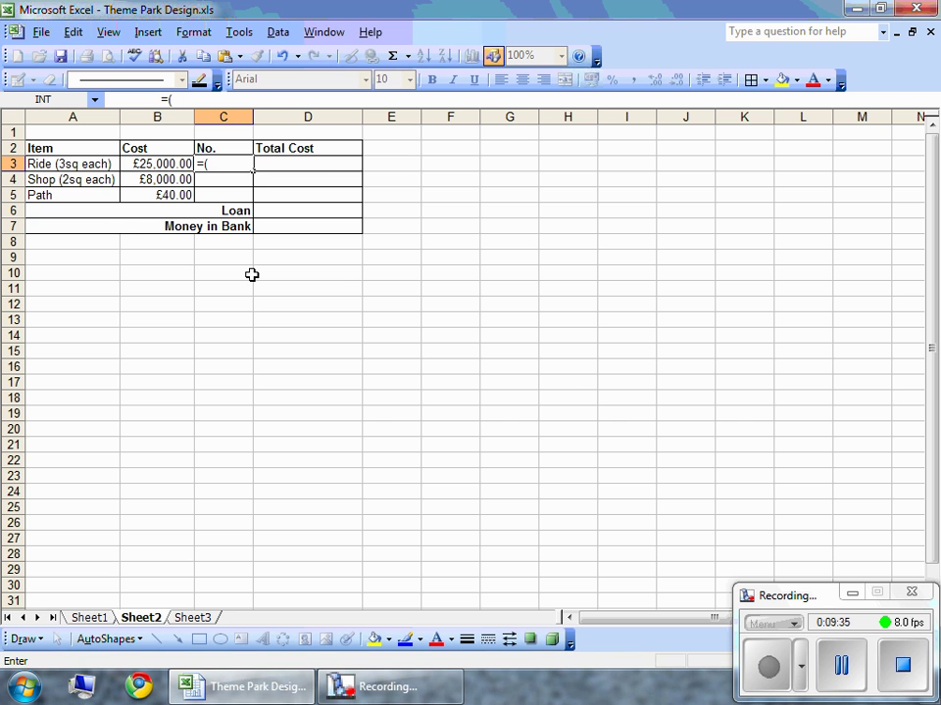
{"action": "type", "text": "(countif("}
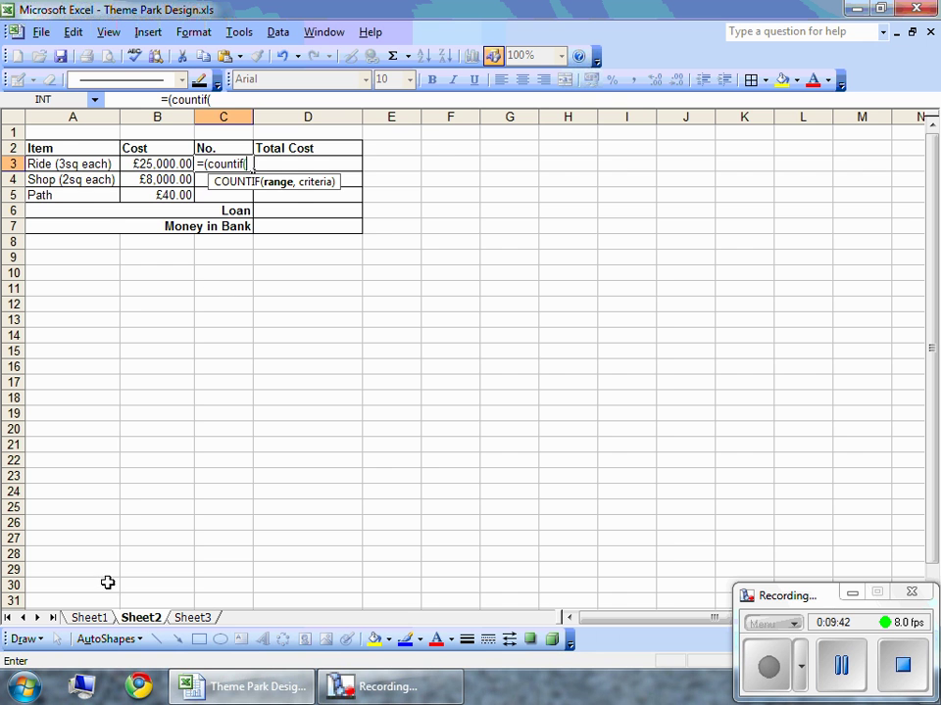
{"action": "left_click", "coordinate": [97, 619]}
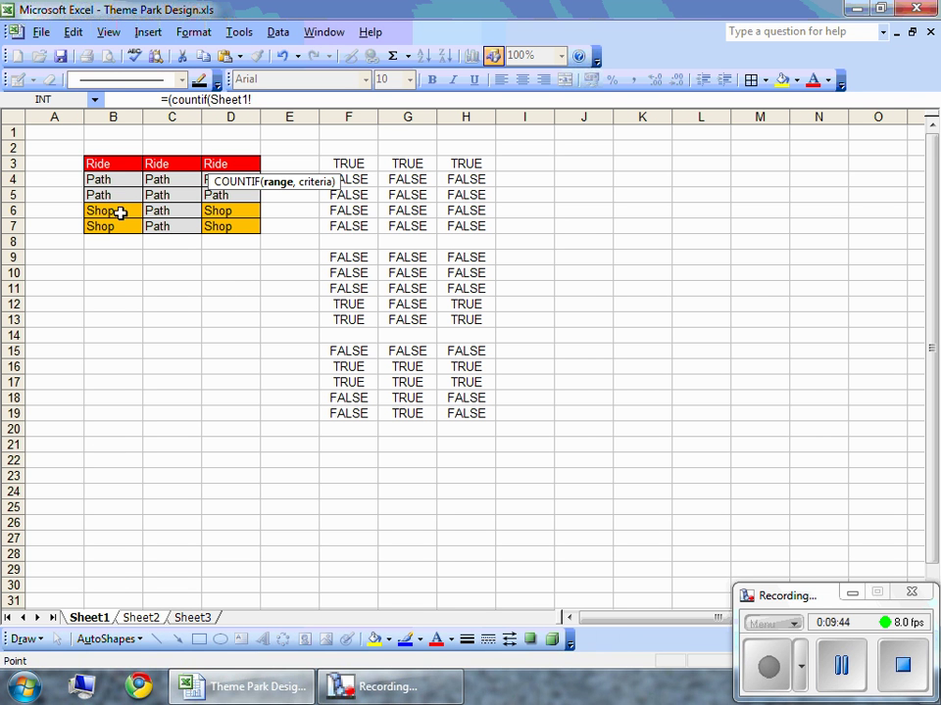
{"action": "left_click", "coordinate": [121, 181]}
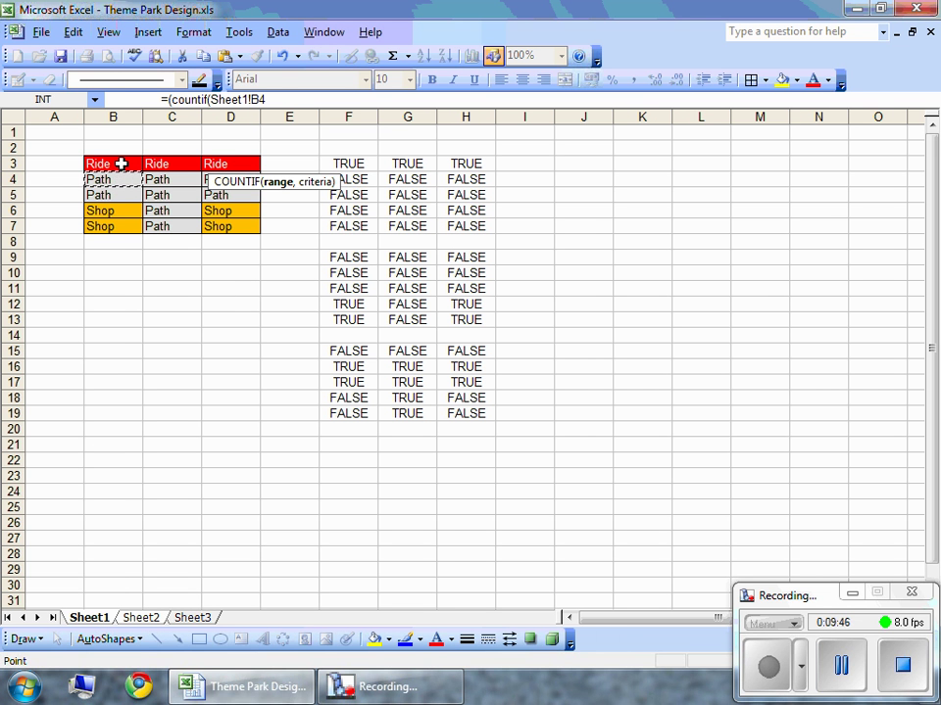
{"action": "left_click_drag", "start_coordinate": [120, 161], "coordinate": [212, 226]}
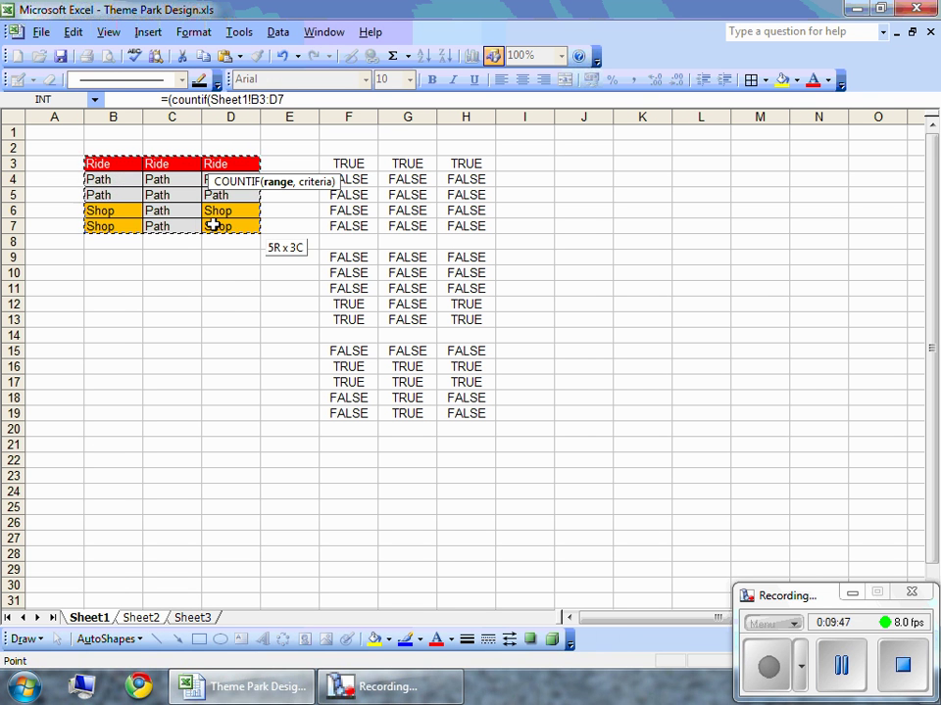
{"action": "left_click", "coordinate": [297, 99]}
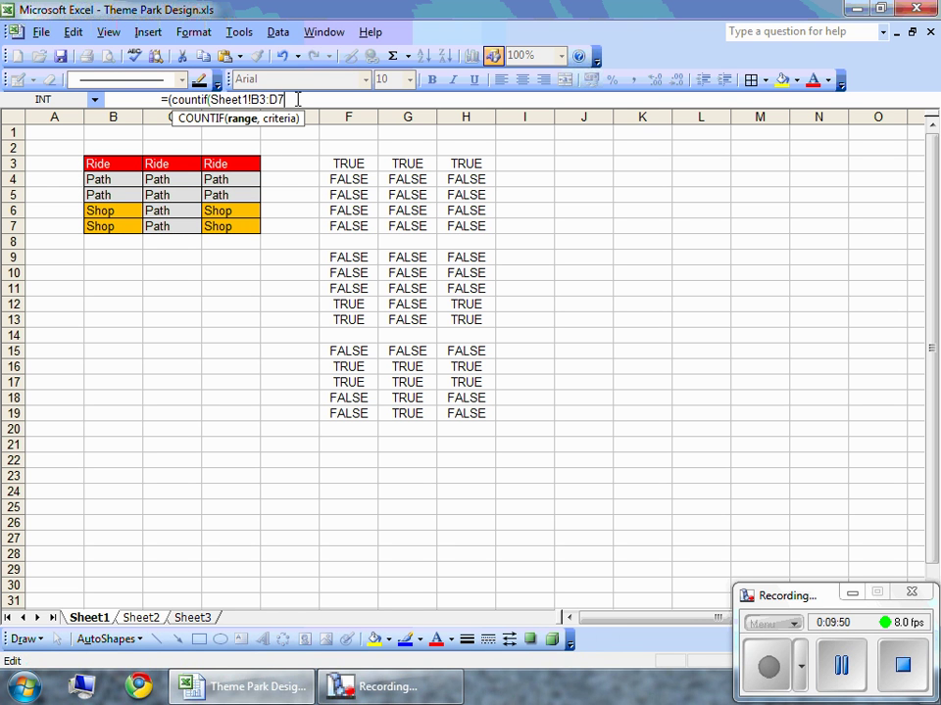
{"action": "type", "text": ","}
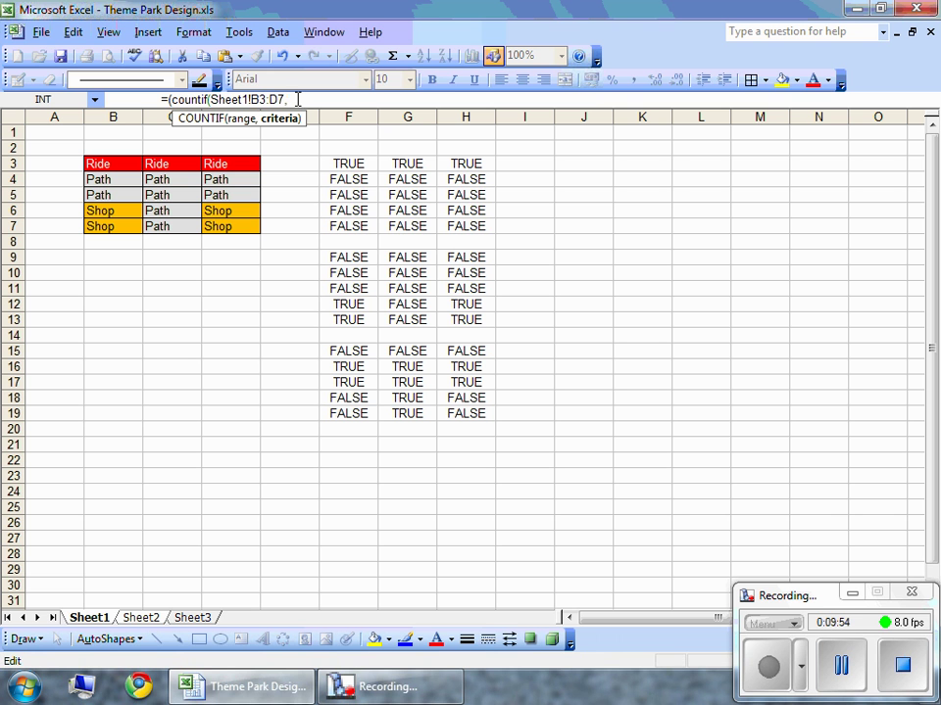
{"action": "type", "text": "\"Ride\"))/"}
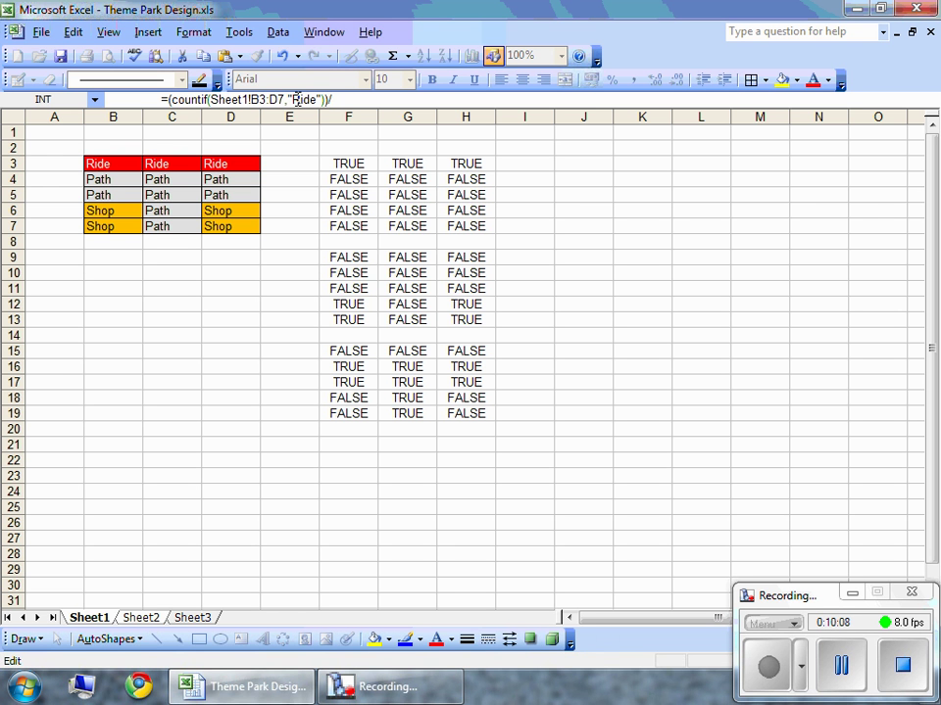
{"action": "type", "text": "12"}
{"action": "key", "text": "Return"}
{"action": "key", "text": "Up"}
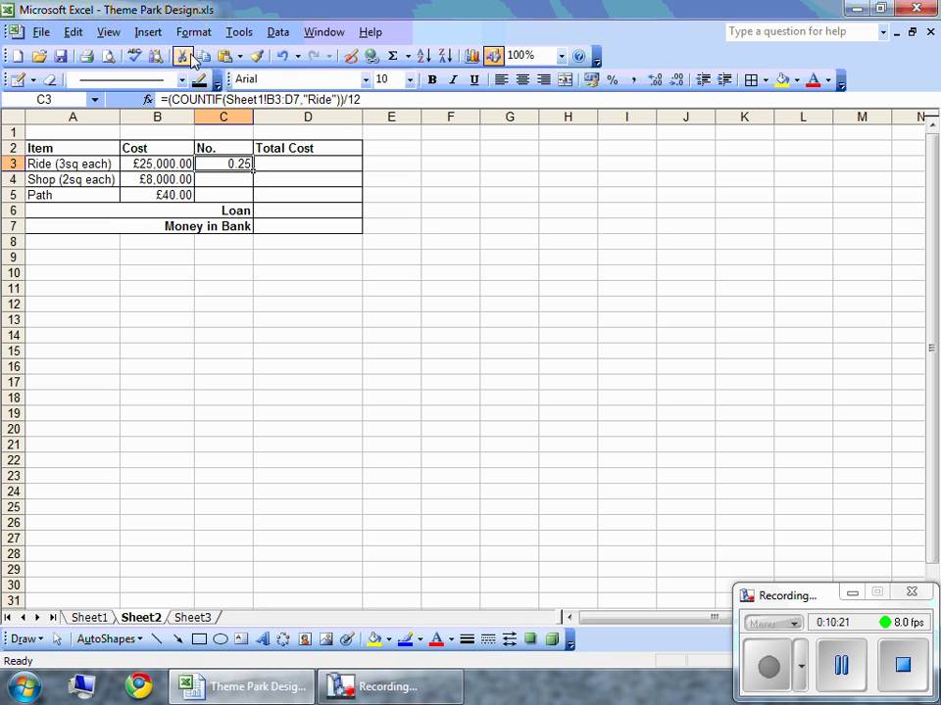
Cut the ride count formula out of C3 and paste it into F3 beside the table
{"action": "left_click", "coordinate": [362, 99]}
{"action": "left_click_drag", "start_coordinate": [362, 99], "coordinate": [162, 98]}
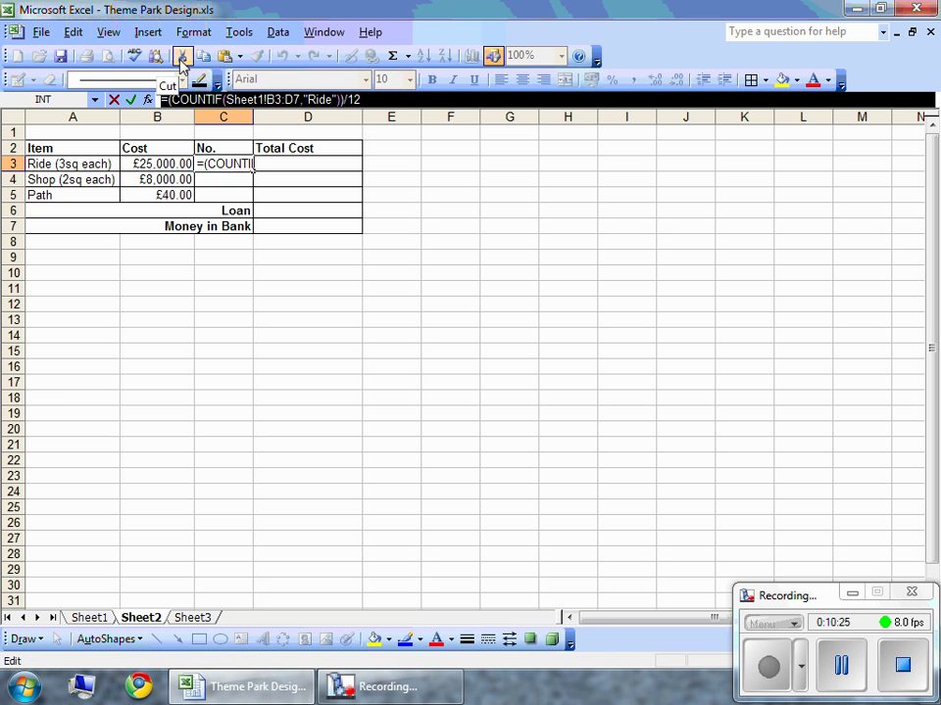
{"action": "left_click", "coordinate": [182, 55]}
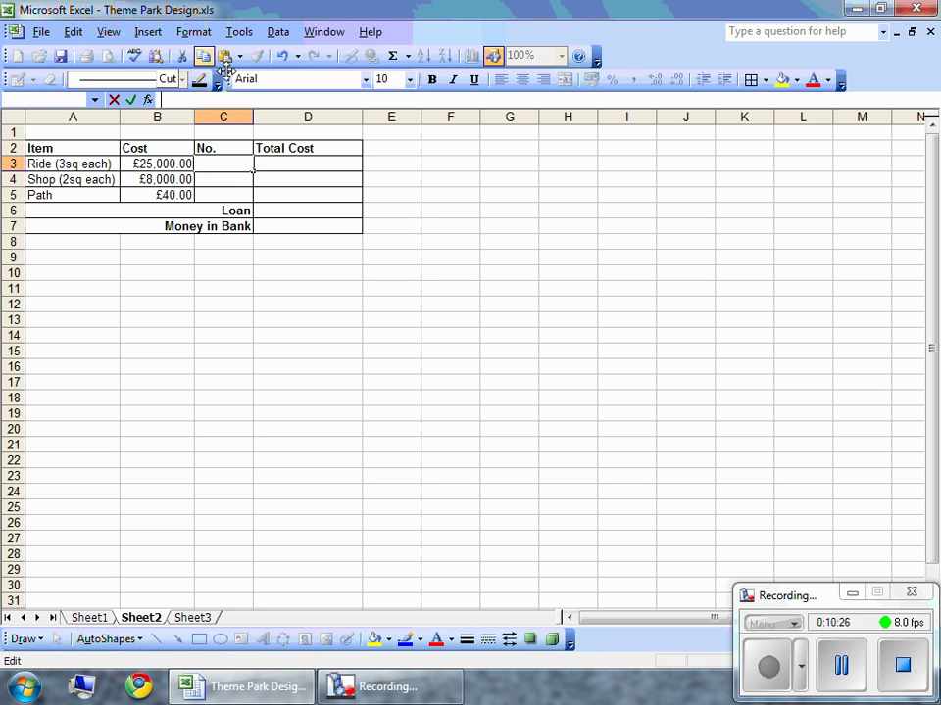
{"action": "left_click", "coordinate": [440, 165]}
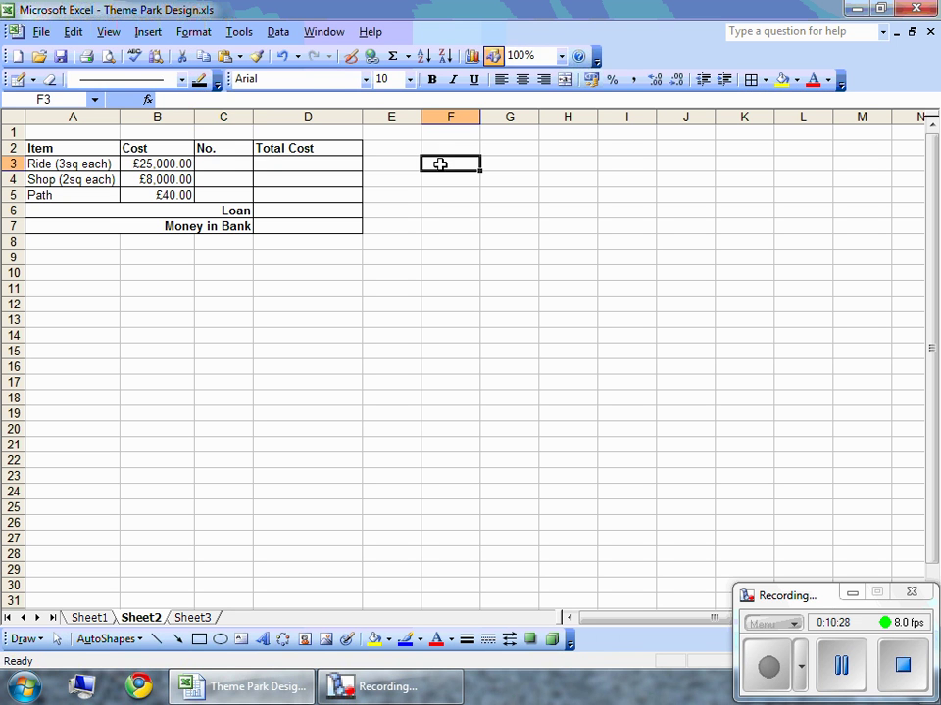
{"action": "left_click", "coordinate": [225, 57]}
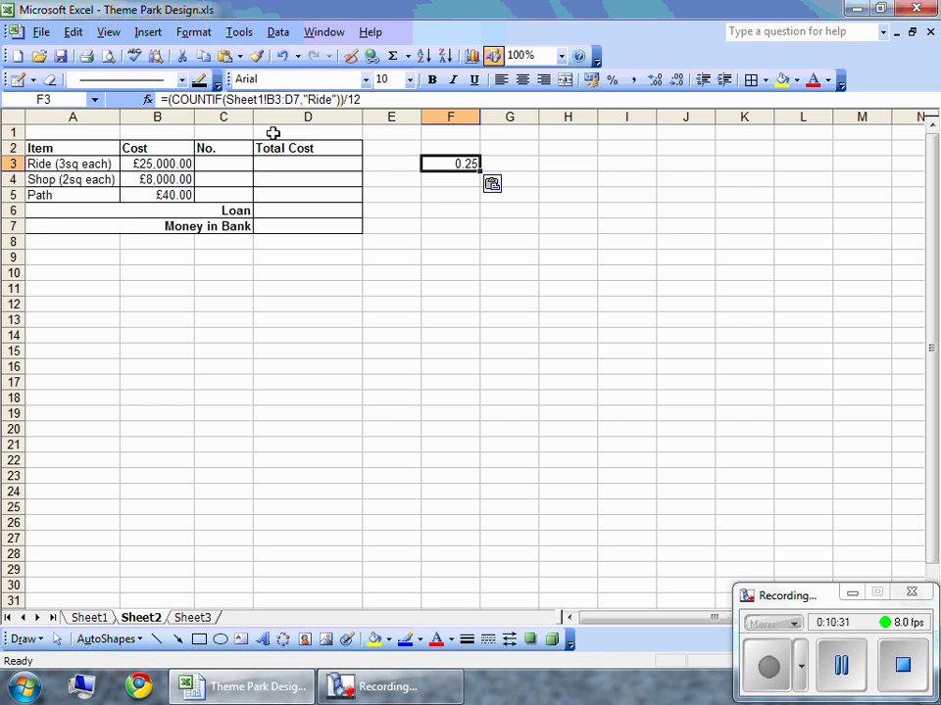
Change the divisor of the ride count formula in F3 to 3, giving =(COUNTIF(Sheet1!B3:D7,"Ride"))/3
{"action": "left_click", "coordinate": [240, 163]}
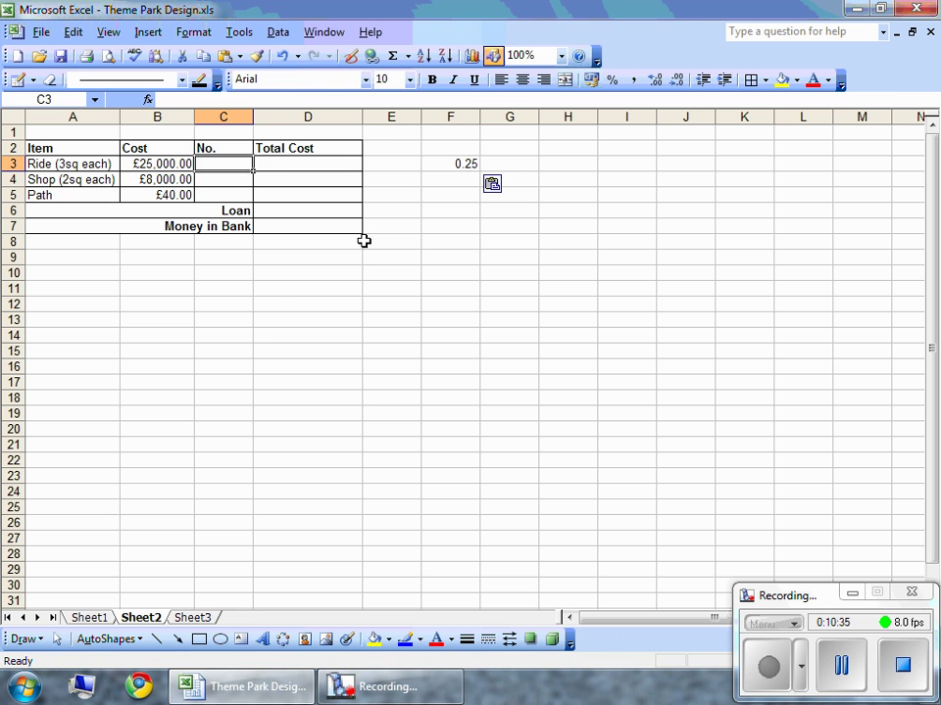
{"action": "left_click", "coordinate": [446, 163]}
{"action": "left_click", "coordinate": [372, 99]}
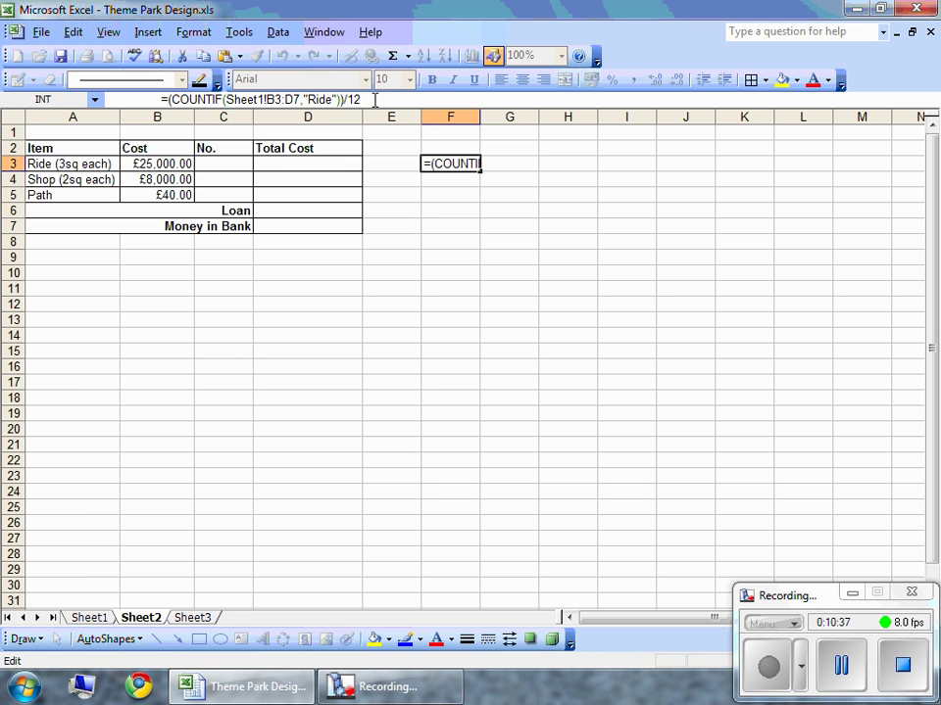
{"action": "key", "text": "BackSpace"}
{"action": "key", "text": "BackSpace"}
{"action": "type", "text": "3"}
{"action": "key", "text": "Return"}
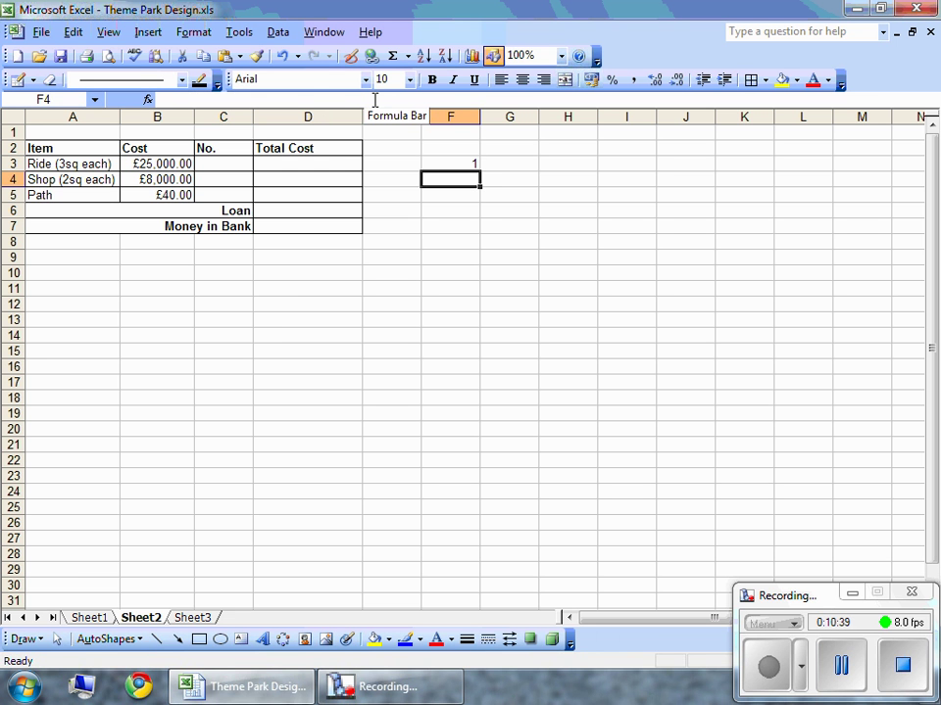
{"action": "key", "text": "Up"}
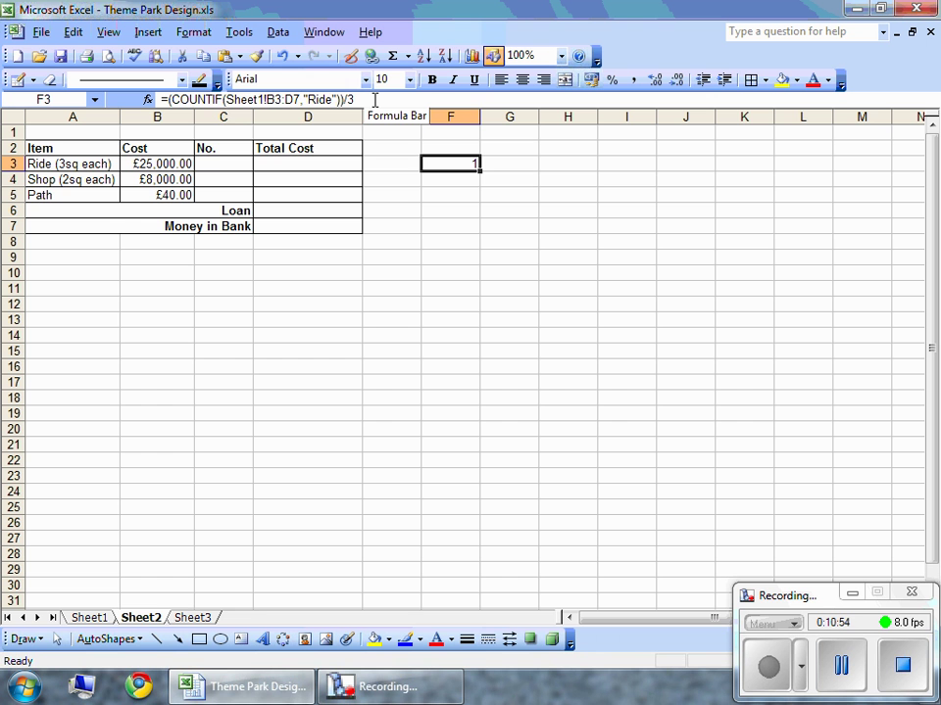
On Sheet1, set grid cell C4 to Ride
{"action": "key", "text": "Left"}
{"action": "key", "text": "Left"}
{"action": "key", "text": "Left"}
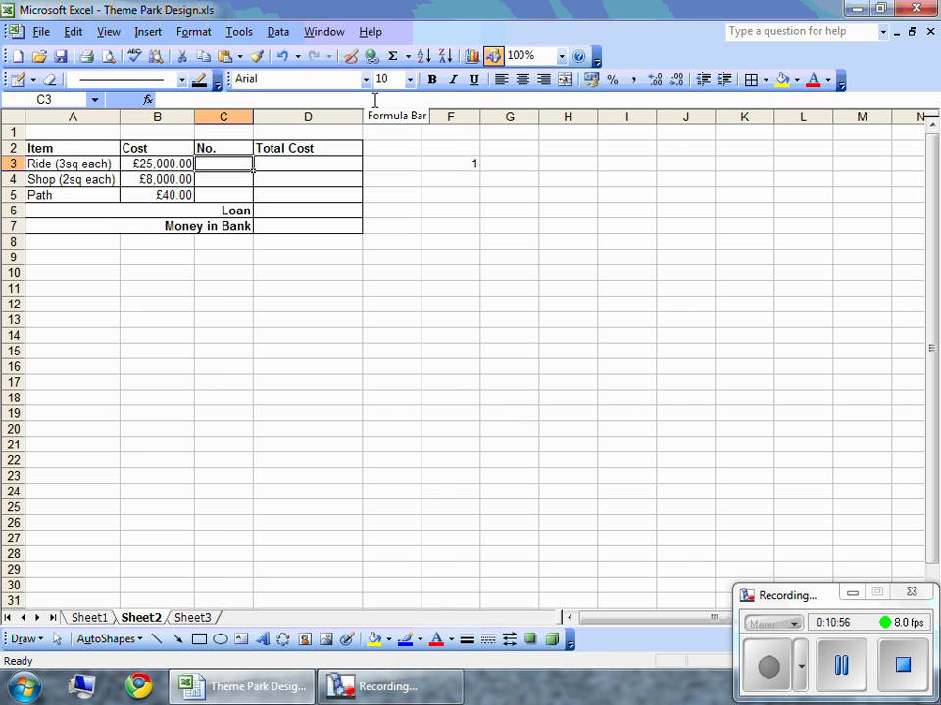
{"action": "left_click", "coordinate": [76, 618]}
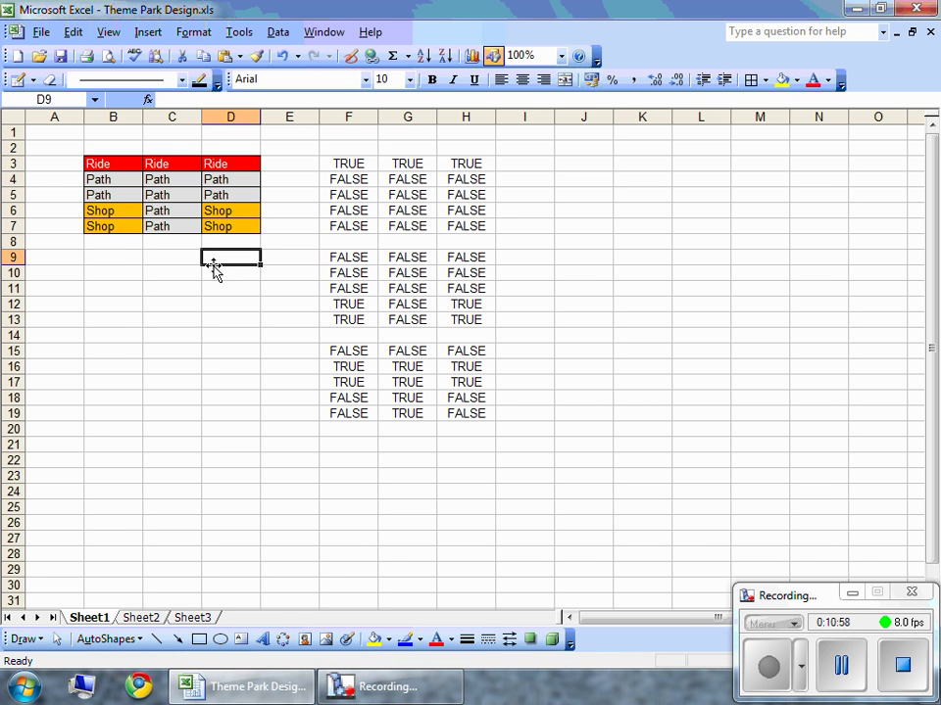
{"action": "left_click", "coordinate": [191, 180]}
{"action": "left_click", "coordinate": [207, 180]}
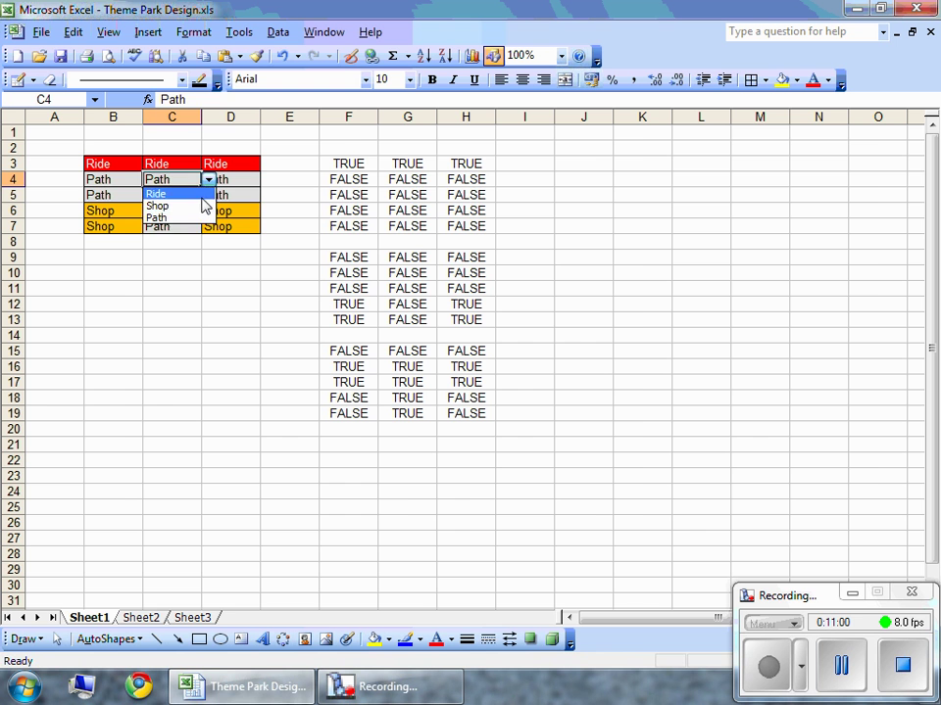
{"action": "left_click", "coordinate": [172, 194]}
In the Ride row's No. cell C3 on Sheet2, enter the formula =ROUNDUP(F3,0)
{"action": "left_click", "coordinate": [143, 618]}
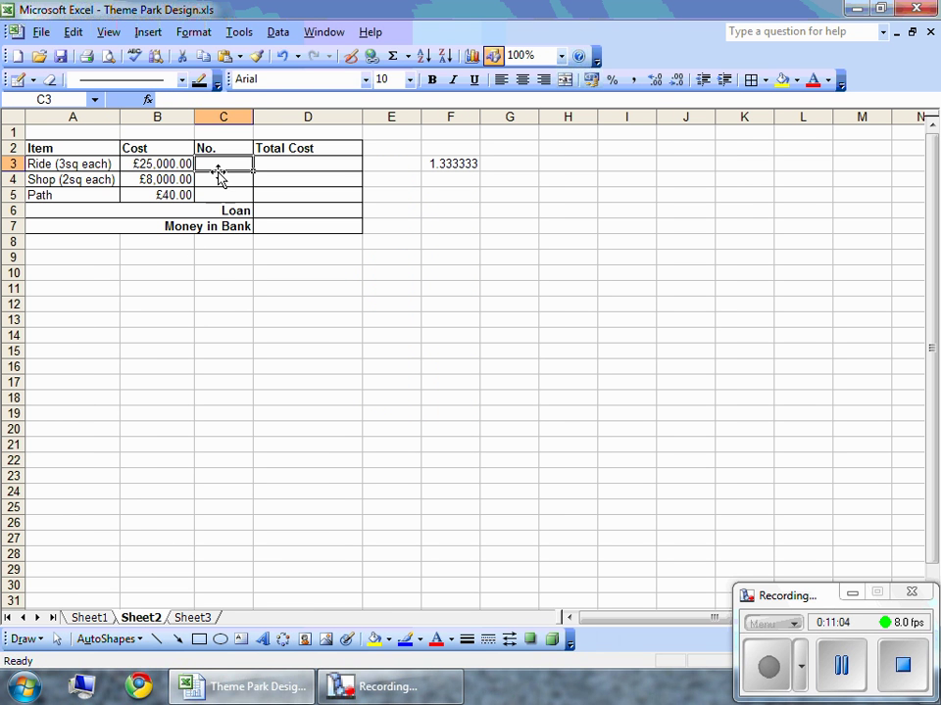
{"action": "type", "text": "="}
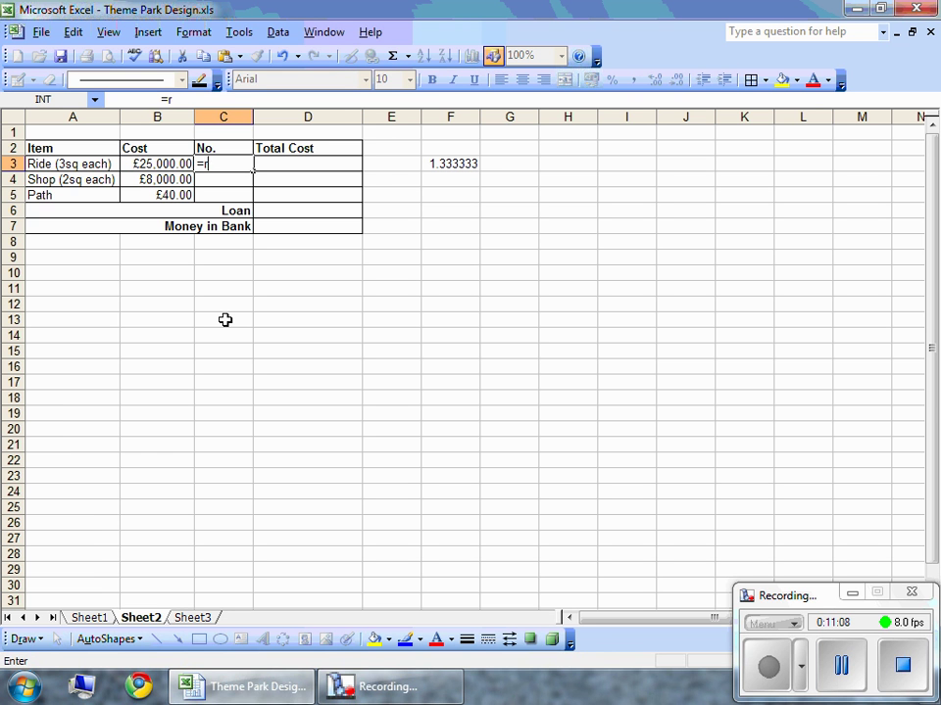
{"action": "type", "text": "roundup("}
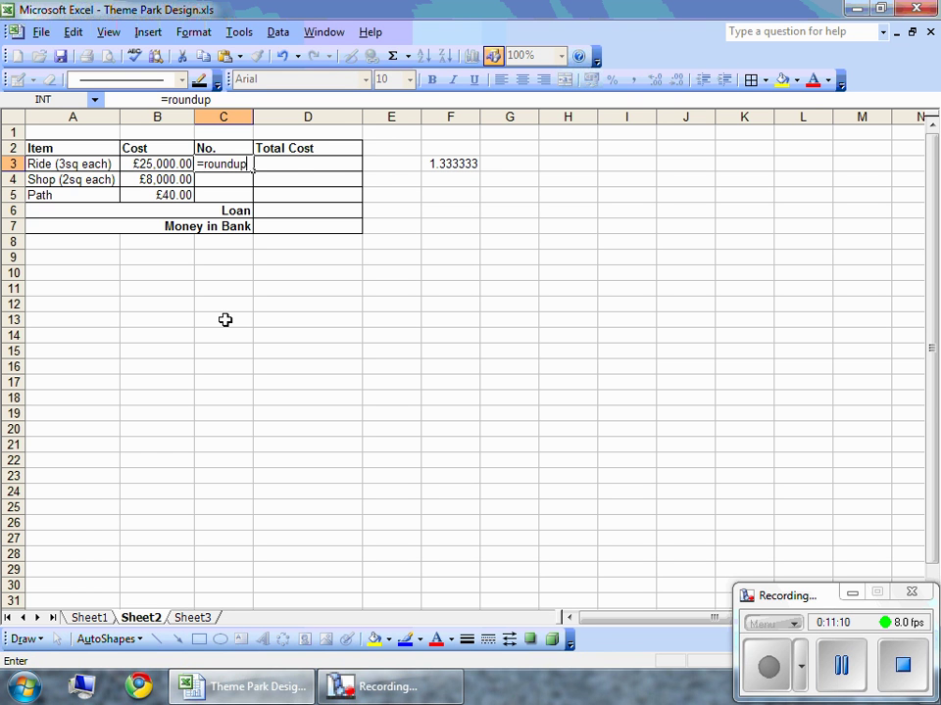
{"action": "left_click", "coordinate": [466, 176]}
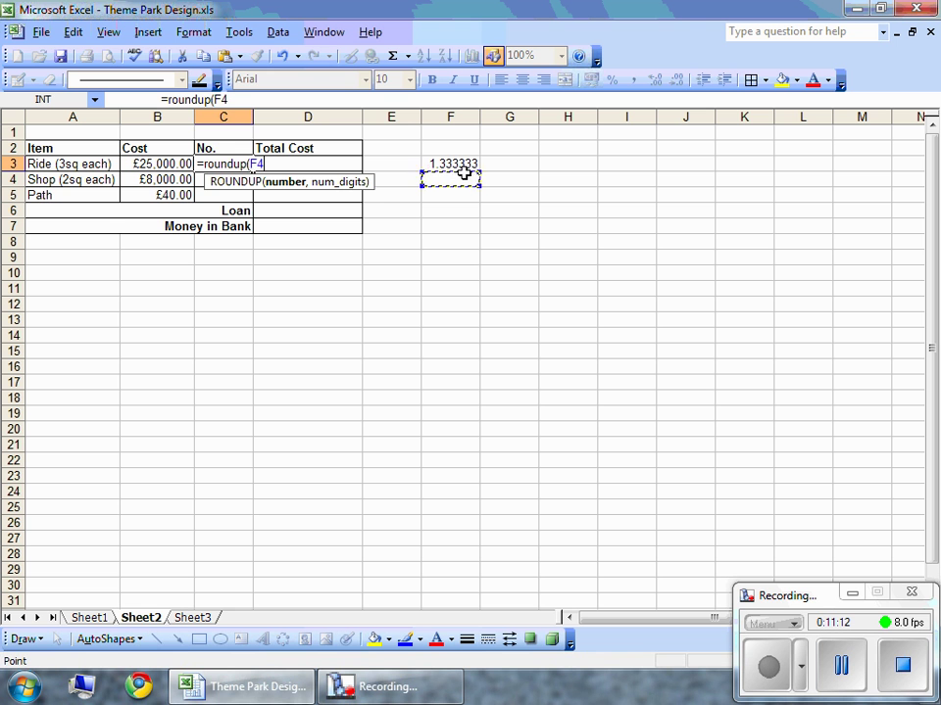
{"action": "left_click", "coordinate": [464, 164]}
{"action": "type", "text": ","}
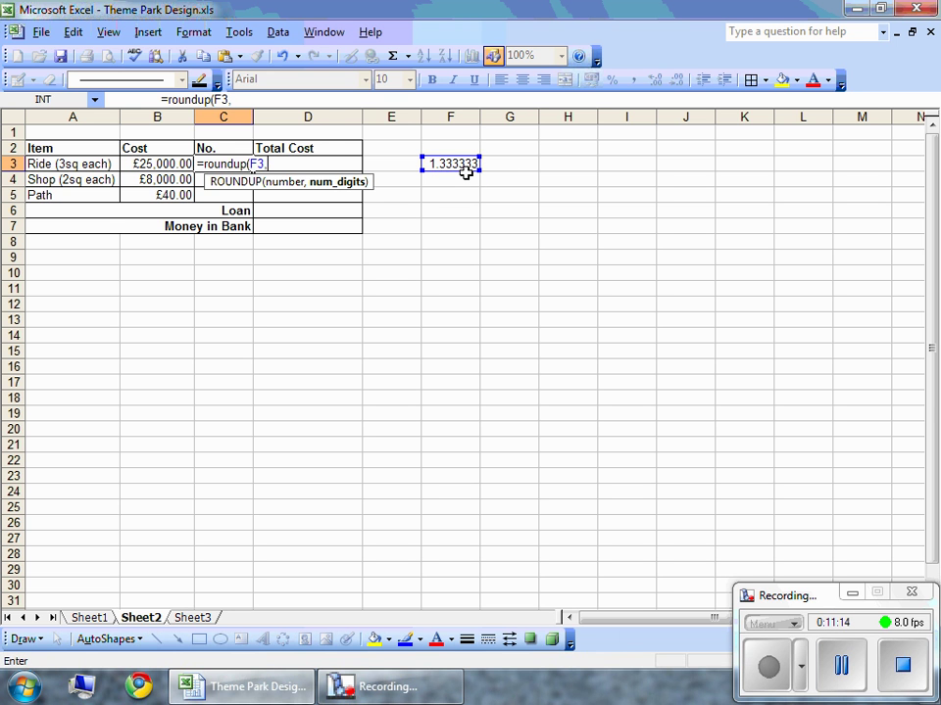
{"action": "type", "text": "0)"}
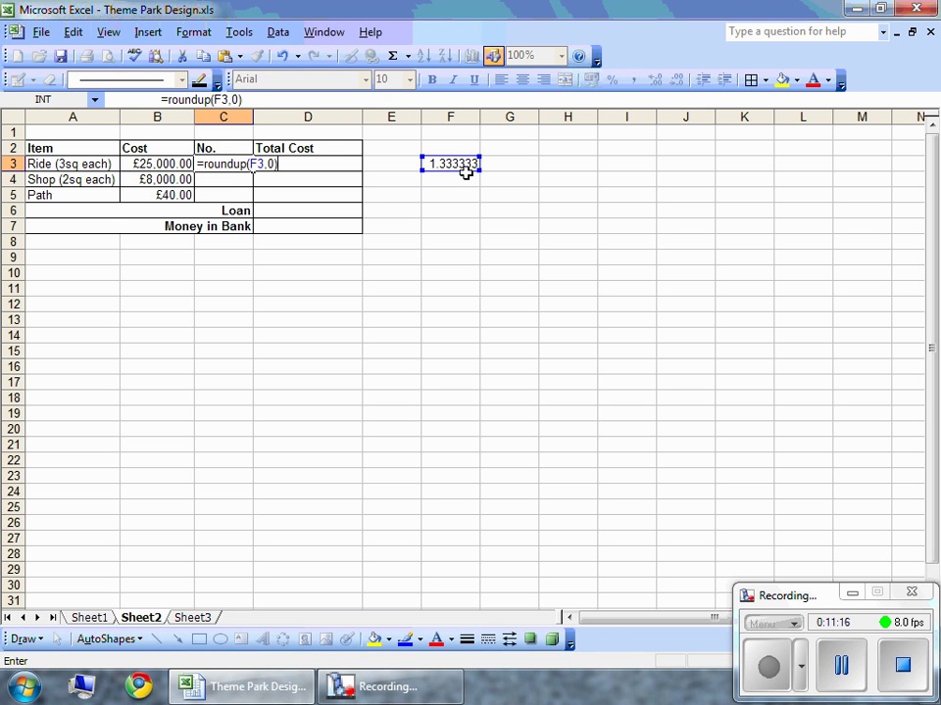
{"action": "key", "text": "Return"}
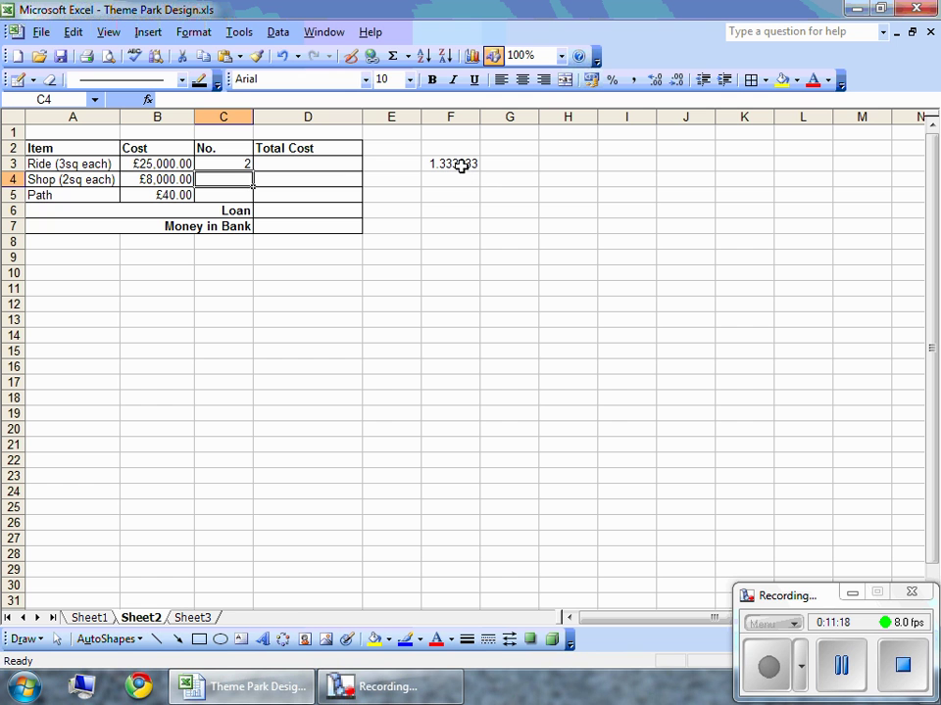
Right-align the No. heading in C2
{"action": "left_click", "coordinate": [237, 147]}
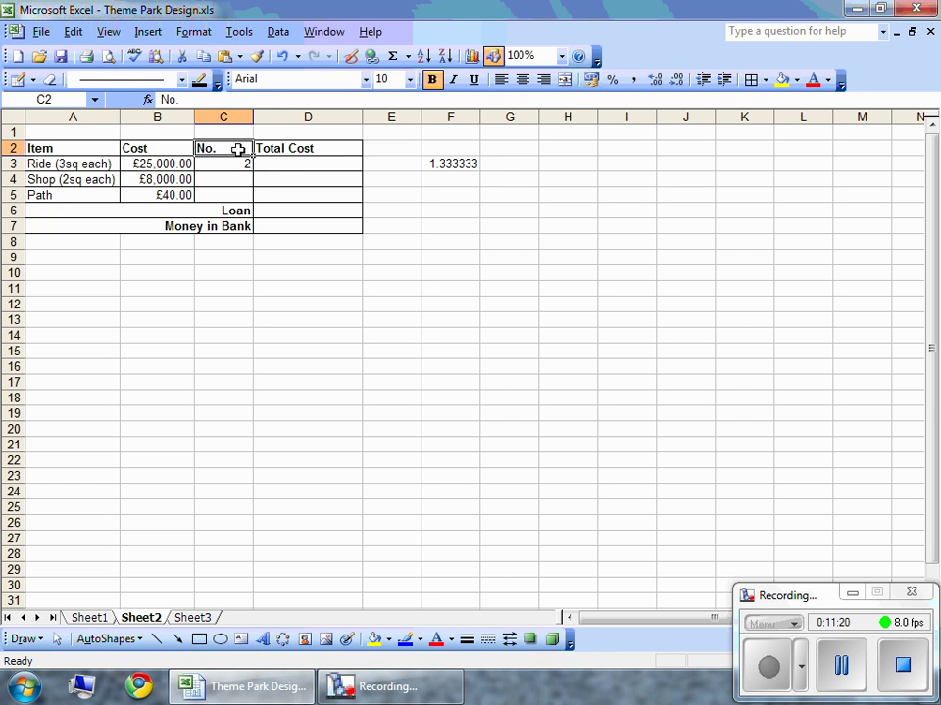
{"action": "left_click", "coordinate": [544, 79]}
{"action": "left_click", "coordinate": [204, 270]}
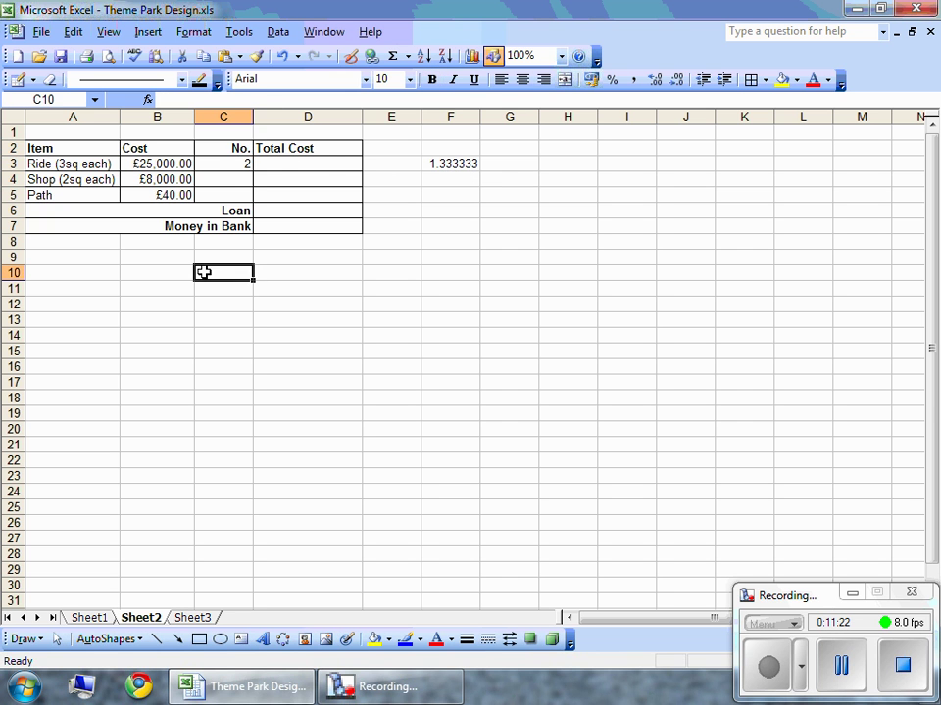
Copy the text of the ride count formula from F3 into F4, keeping its cell references
{"action": "left_click", "coordinate": [222, 163]}
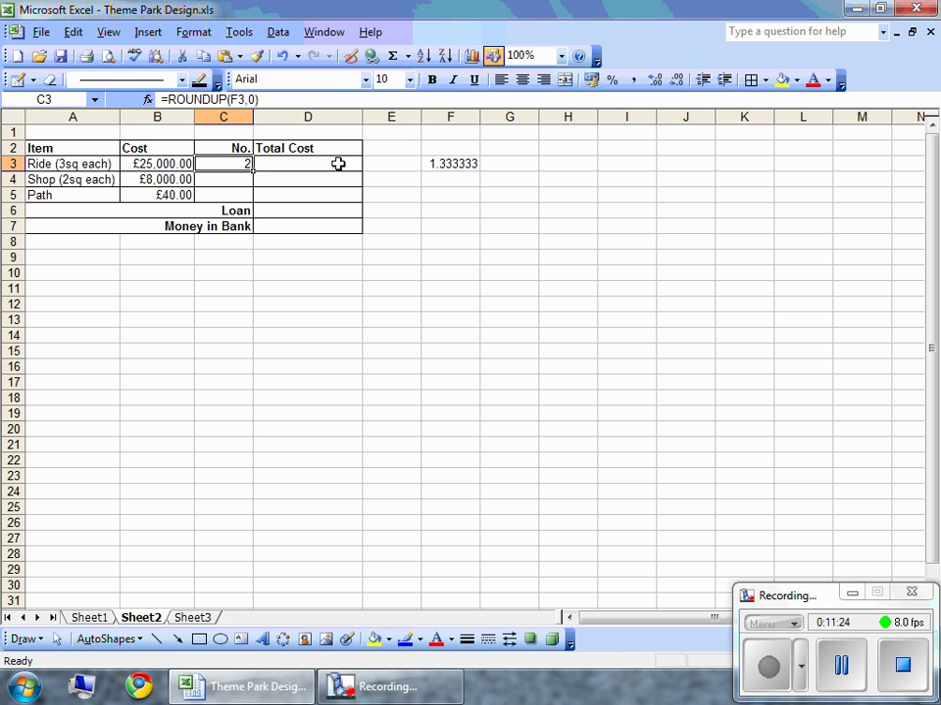
{"action": "left_click", "coordinate": [443, 165]}
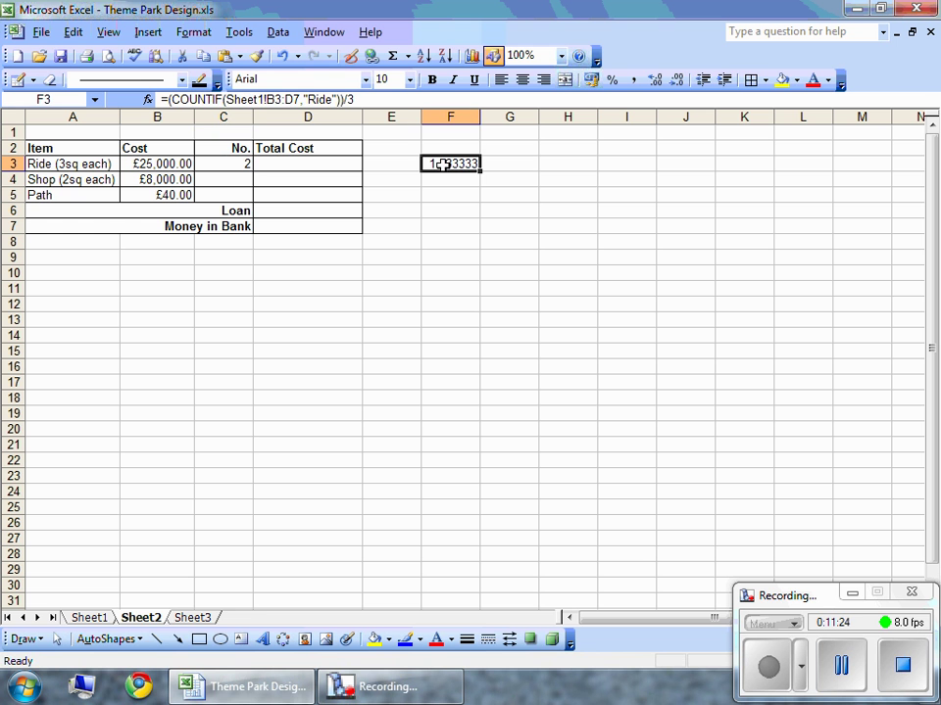
{"action": "triple_click", "coordinate": [411, 100]}
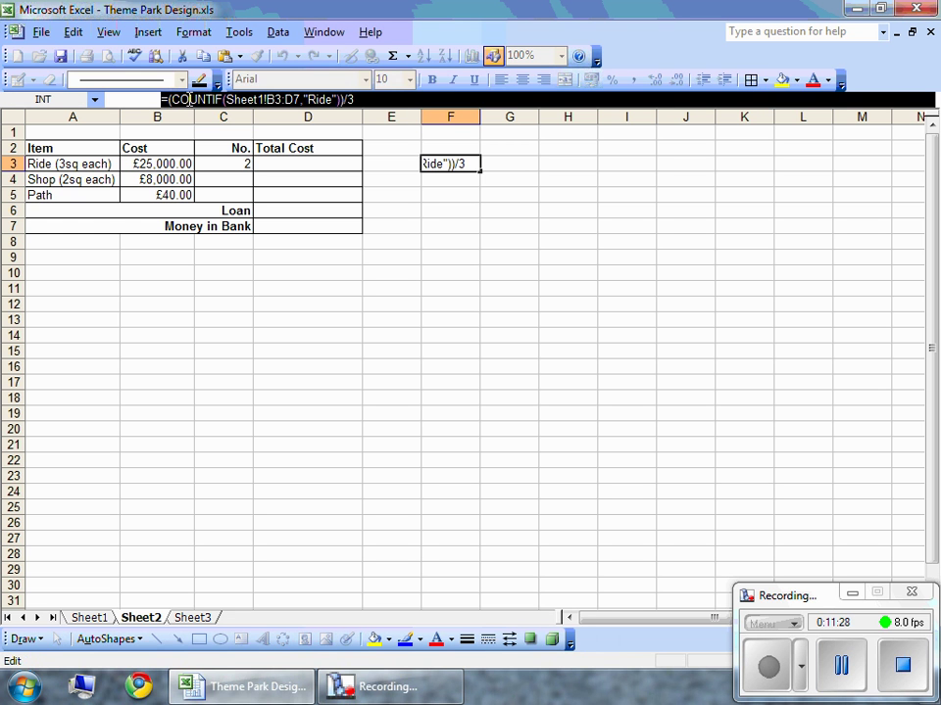
{"action": "key", "text": "ctrl+c"}
{"action": "key", "text": "Return"}
{"action": "left_click", "coordinate": [189, 98]}
{"action": "key", "text": "ctrl+v"}
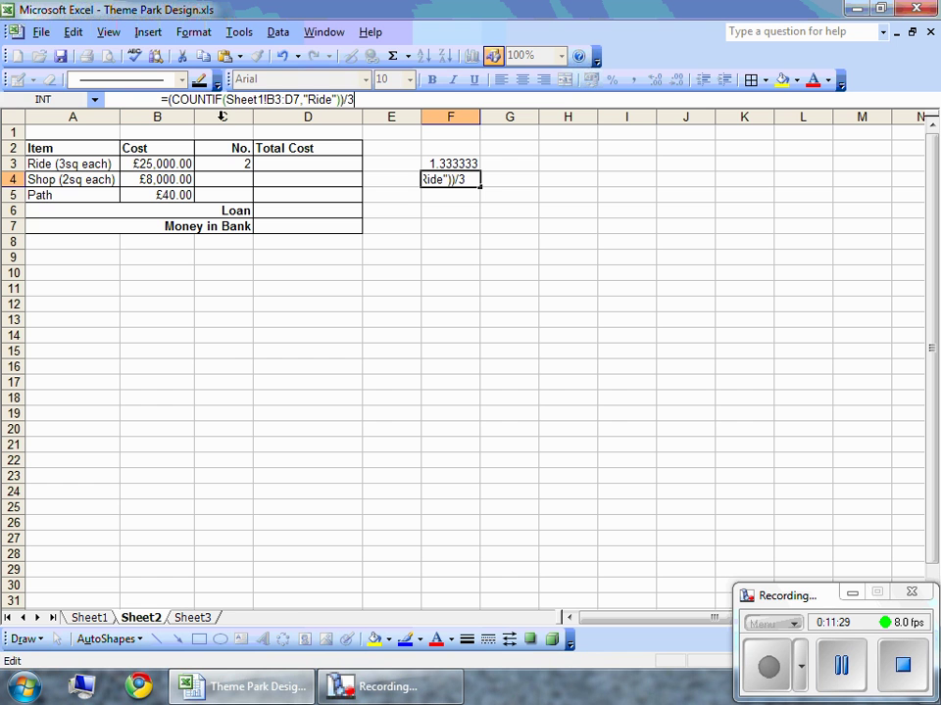
Edit the formula in F4 to read =(COUNTIF(Sheet1!B3:D7,"Shop"))/2 and enter it
{"action": "left_click_drag", "start_coordinate": [309, 99], "coordinate": [331, 99]}
{"action": "type", "text": "Shop"}
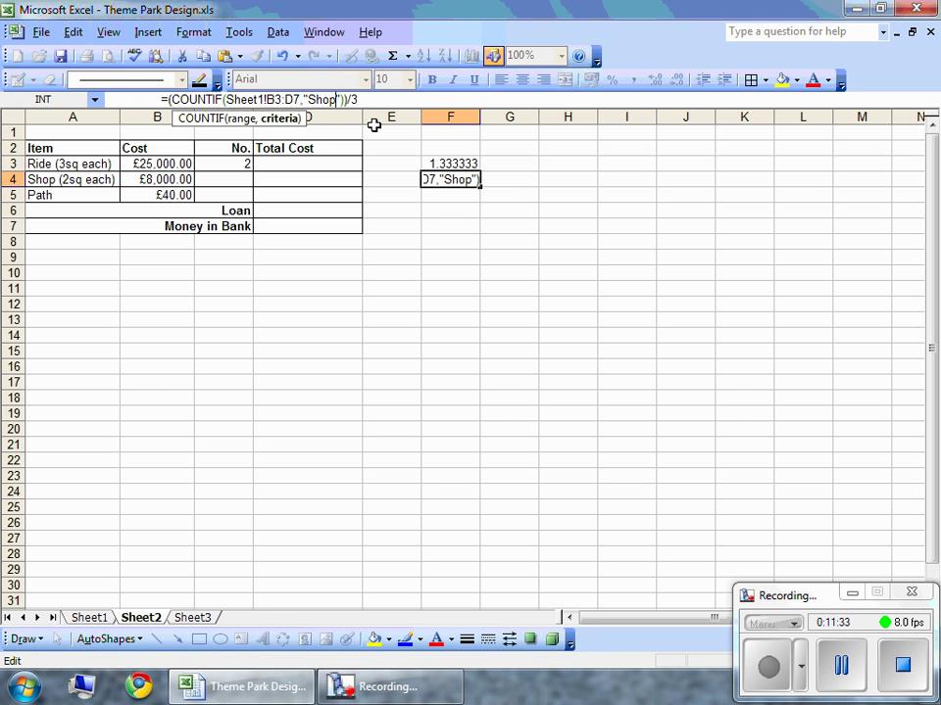
{"action": "left_click", "coordinate": [373, 99]}
{"action": "key", "text": "BackSpace"}
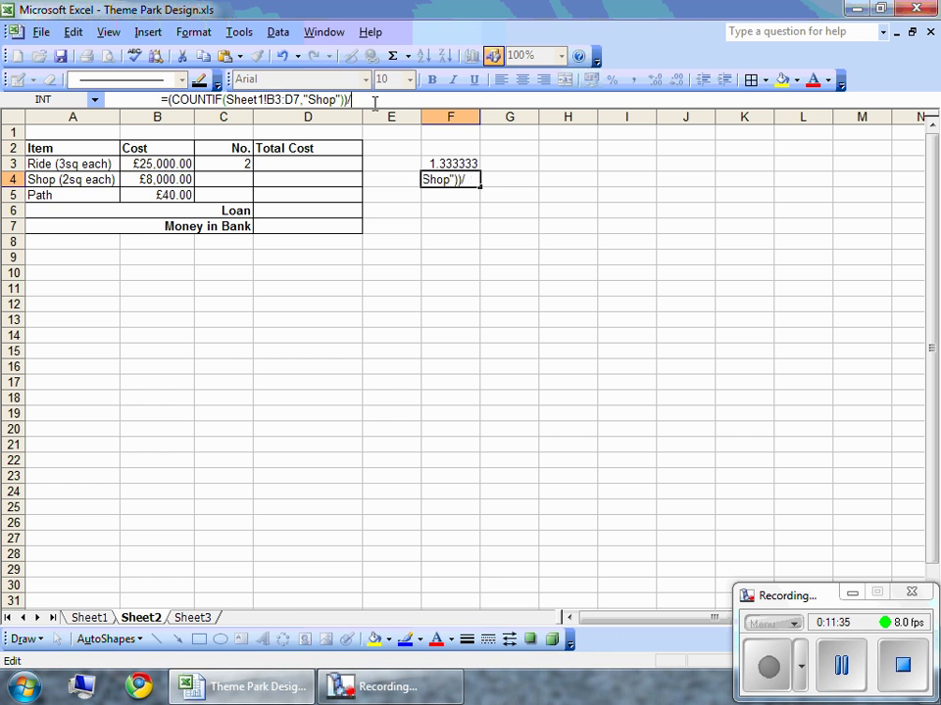
{"action": "type", "text": "2"}
{"action": "key", "text": "Return"}
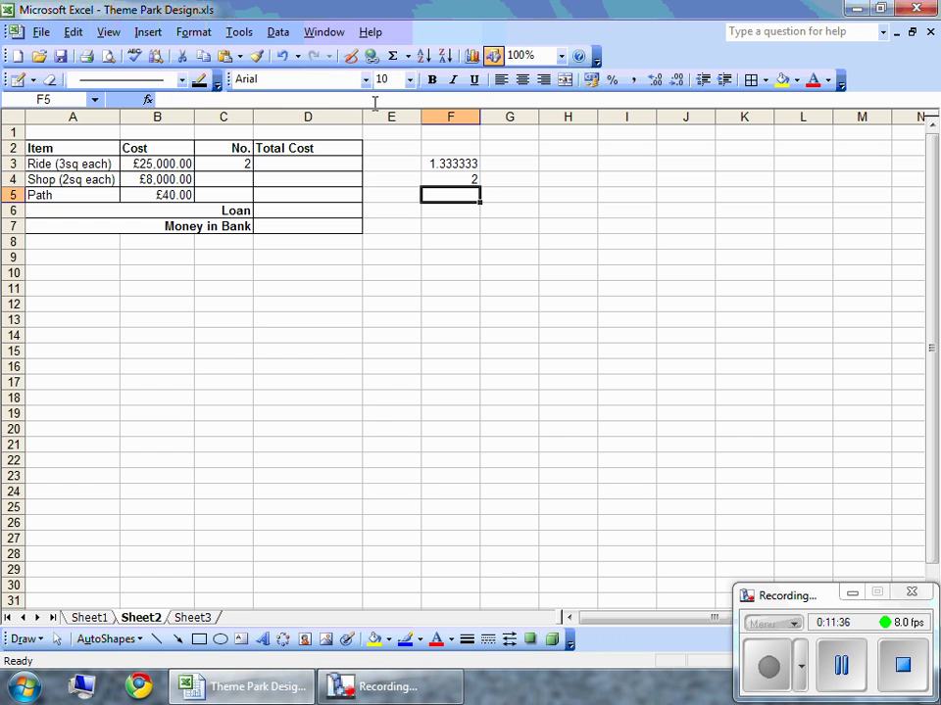
Fill the ROUNDUP formula from C3 down into the Shop row's No. cell C4
{"action": "left_click", "coordinate": [453, 183]}
{"action": "left_click_drag", "start_coordinate": [241, 167], "coordinate": [243, 179]}
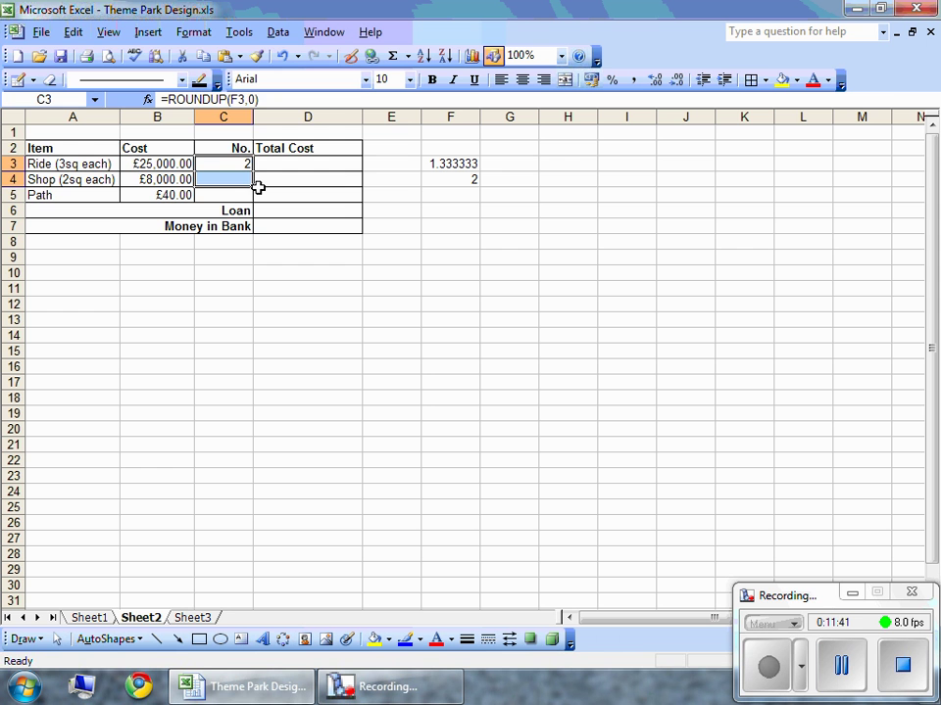
{"action": "left_click", "coordinate": [73, 31]}
{"action": "mouse_move", "coordinate": [118, 183]}
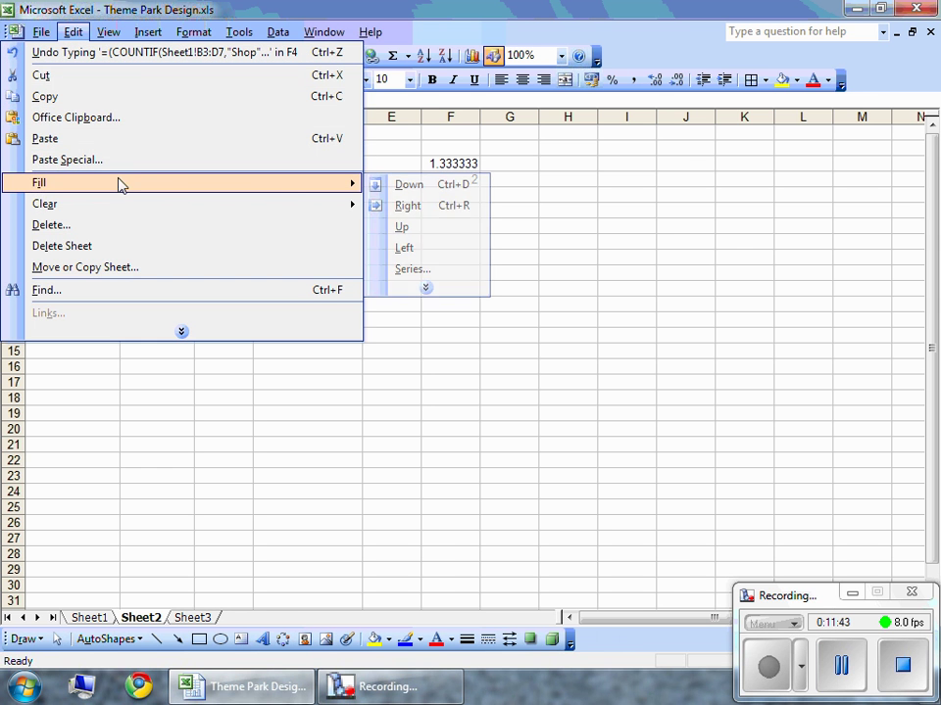
{"action": "left_click", "coordinate": [401, 185]}
{"action": "left_click", "coordinate": [261, 255]}
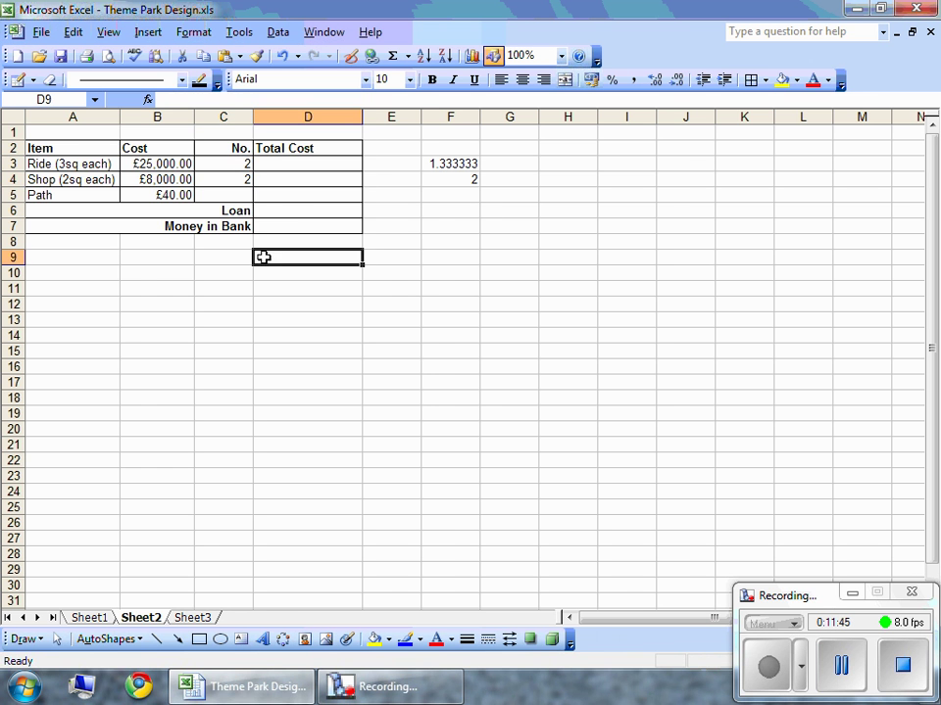
Set grid cell D4 on Sheet1 to Shop and return to Sheet2 to check the rounded shop count
{"action": "left_click", "coordinate": [88, 617]}
{"action": "left_click", "coordinate": [237, 209]}
{"action": "left_click", "coordinate": [267, 210]}
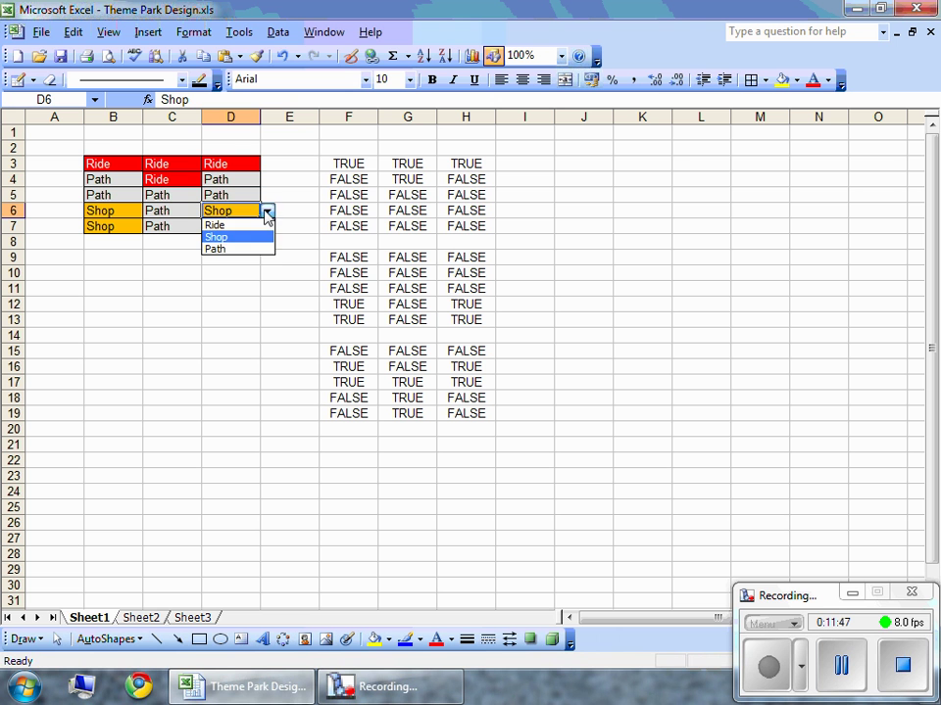
{"action": "left_click", "coordinate": [221, 211]}
{"action": "left_click", "coordinate": [250, 179]}
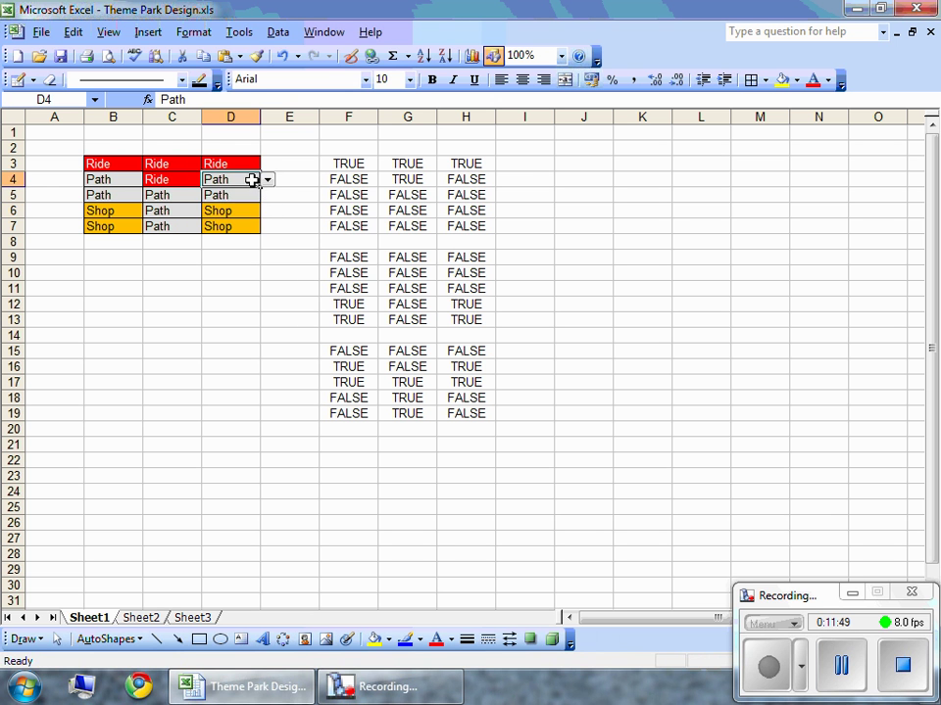
{"action": "left_click", "coordinate": [267, 179]}
{"action": "left_click", "coordinate": [255, 208]}
{"action": "left_click", "coordinate": [244, 302]}
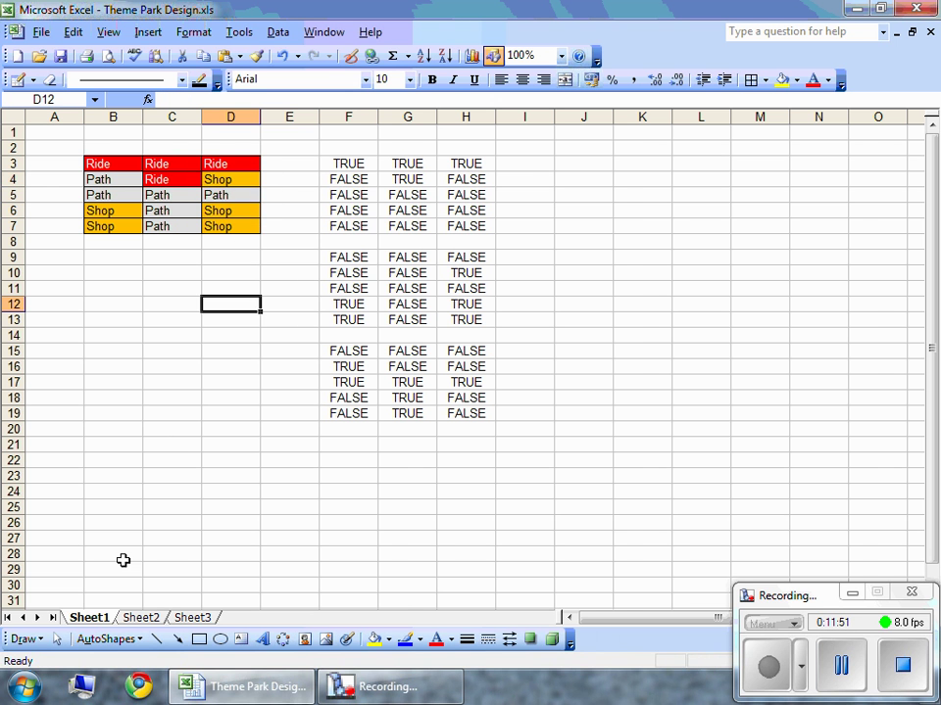
{"action": "left_click", "coordinate": [140, 617]}
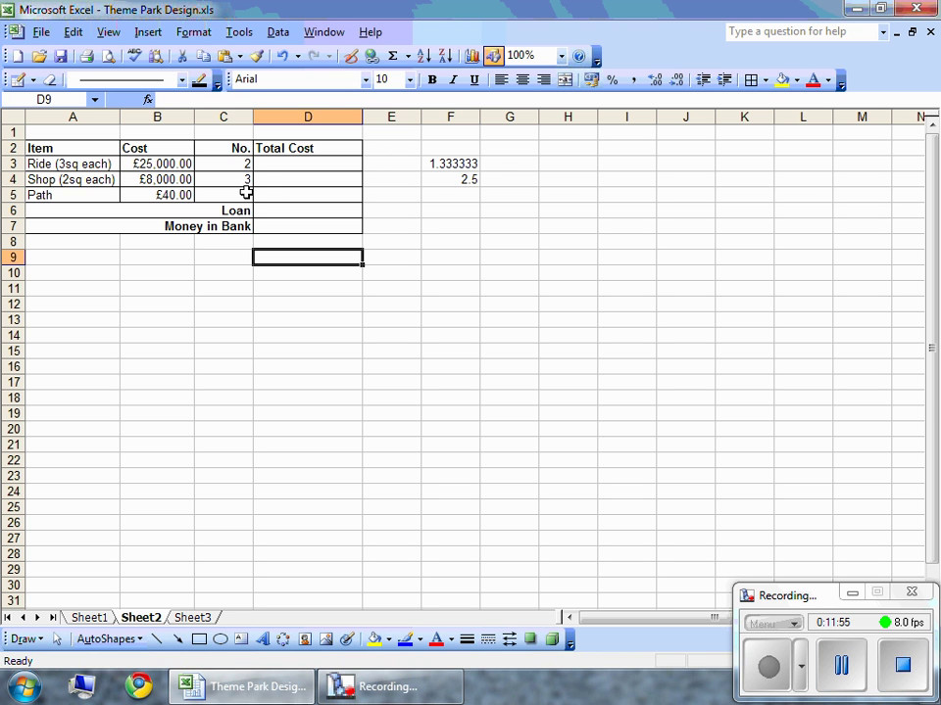
Copy the full text of the shop count formula in F4
{"action": "left_click", "coordinate": [451, 180]}
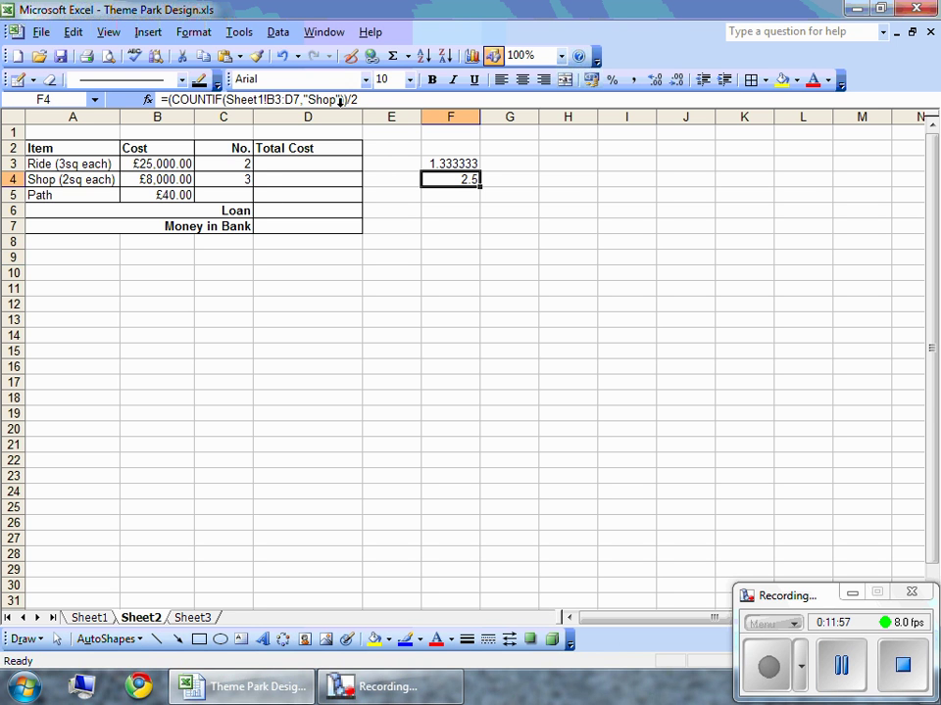
{"action": "left_click_drag", "start_coordinate": [372, 96], "coordinate": [165, 94]}
{"action": "key", "text": "ctrl+c"}
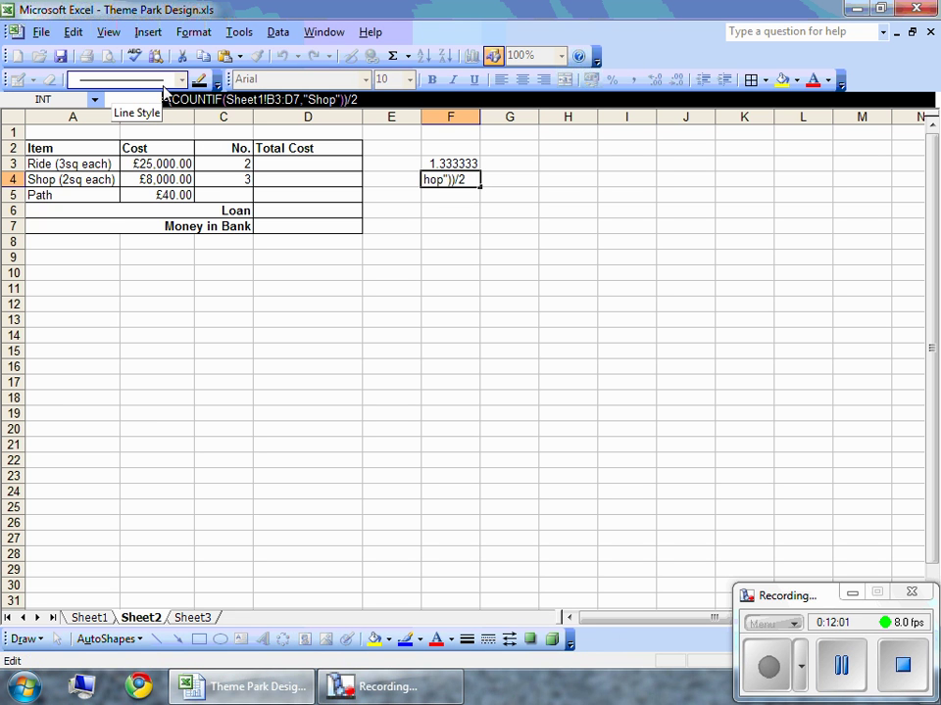
{"action": "type", "text": "="}
{"action": "left_click", "coordinate": [223, 195]}
{"action": "key", "text": "BackSpace"}
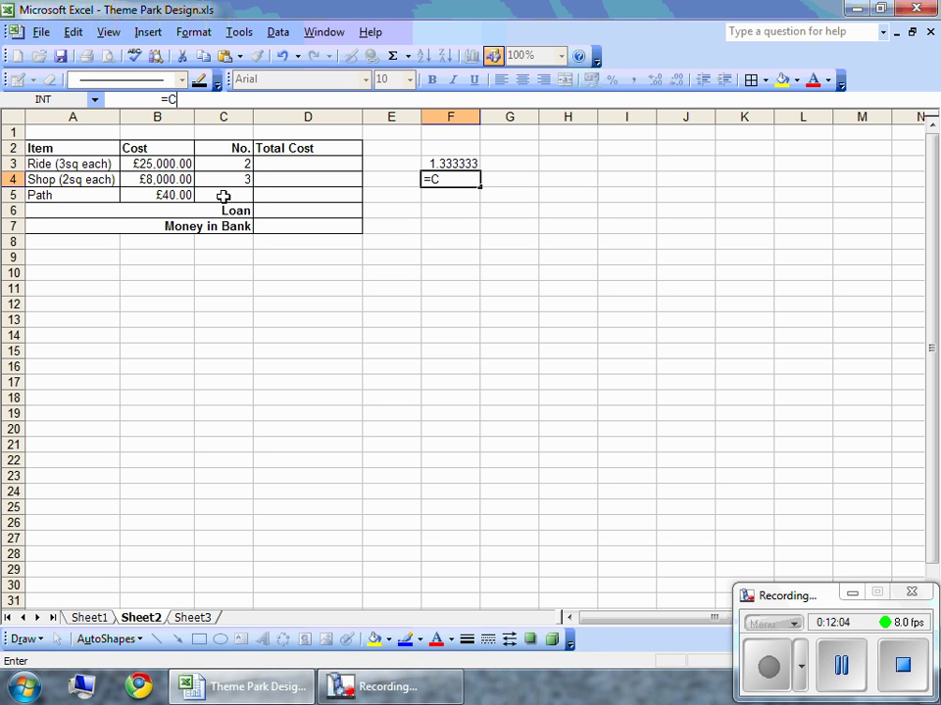
{"action": "key", "text": "BackSpace"}
{"action": "key", "text": "BackSpace"}
{"action": "key", "text": "Return"}
{"action": "key", "text": "ctrl+z"}
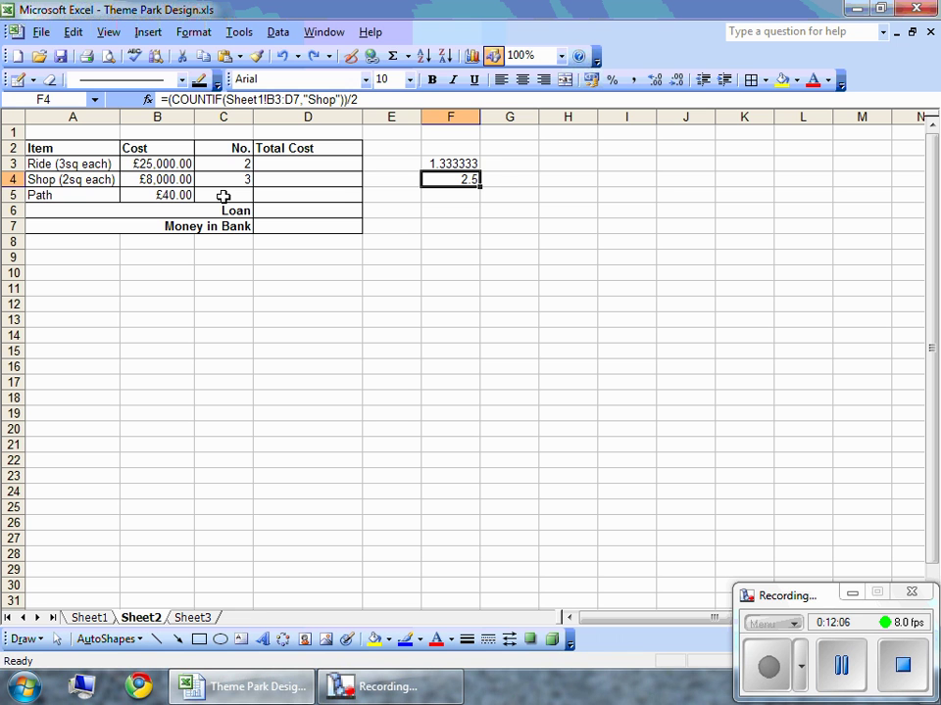
Paste the copied shop count formula into the Path row's No. cell C5
{"action": "left_click", "coordinate": [223, 196]}
{"action": "left_click", "coordinate": [202, 98]}
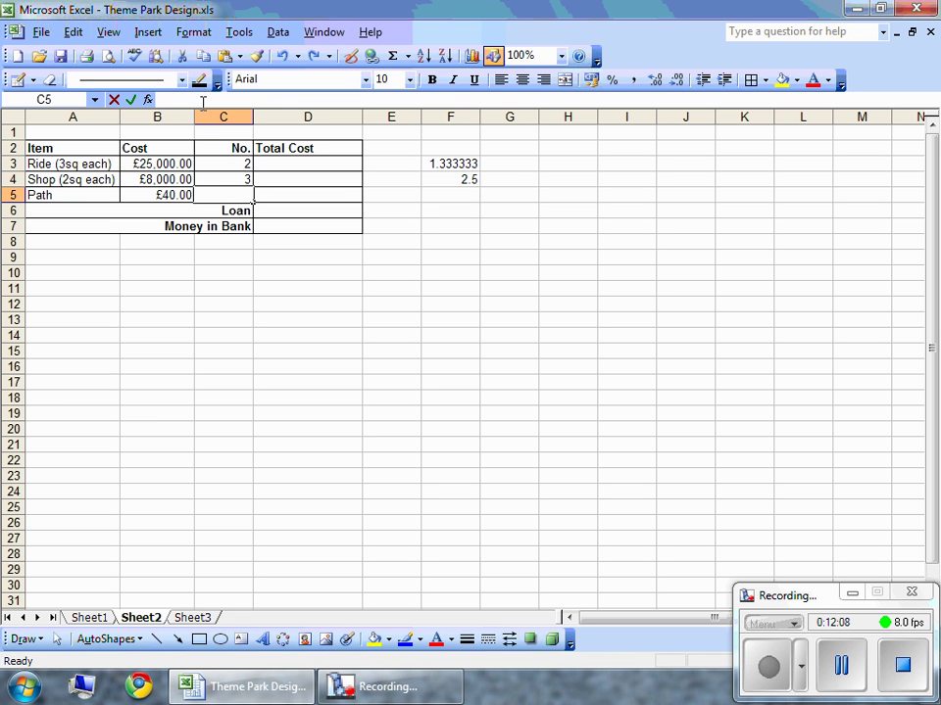
{"action": "key", "text": "ctrl+v"}
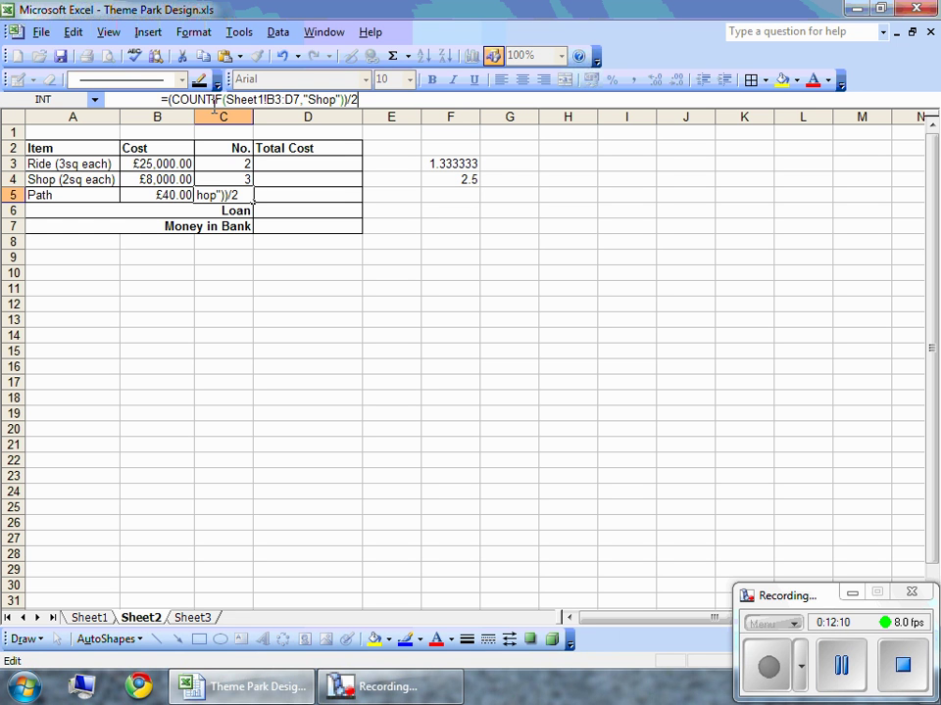
{"action": "key", "text": "ctrl+z"}
{"action": "right_click", "coordinate": [209, 99]}
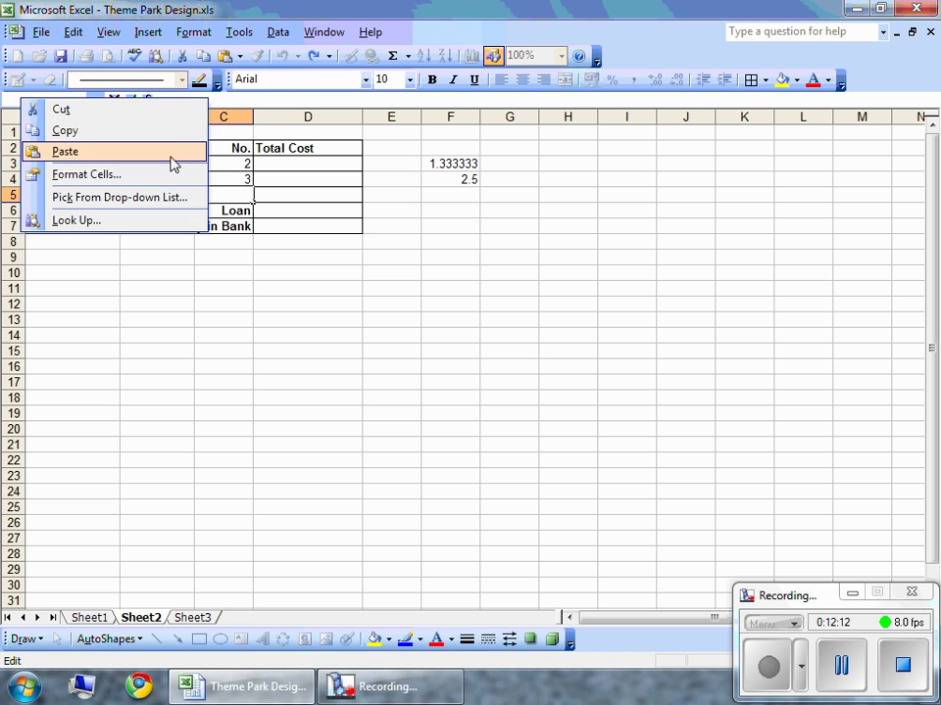
{"action": "left_click", "coordinate": [64, 152]}
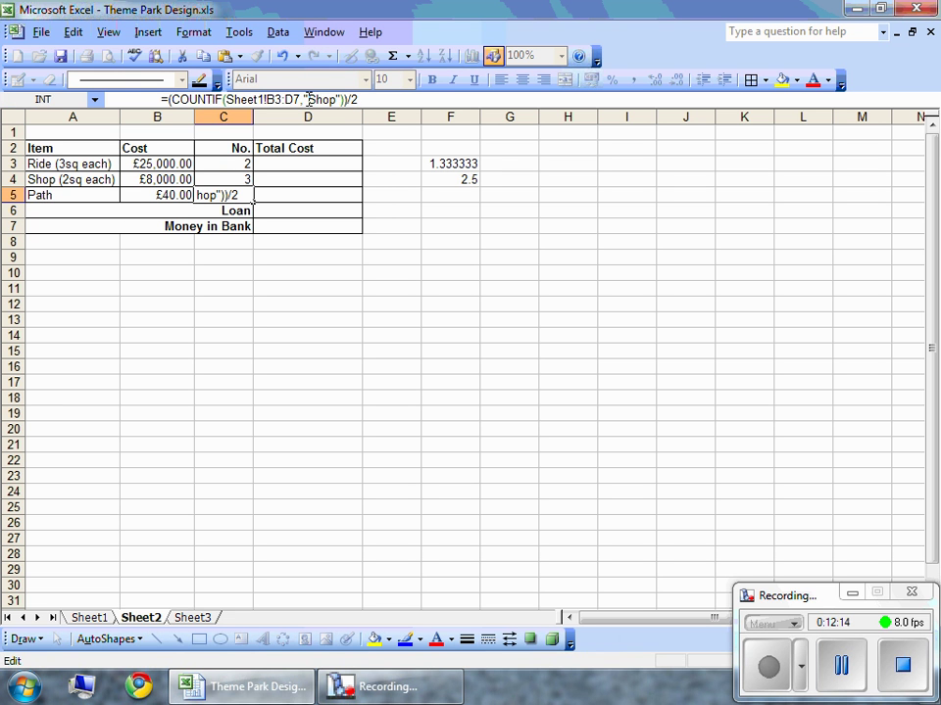
Edit the C5 formula to read =(COUNTIF(Sheet1!B3:D7,"Path")), enter it and check the path count against the Sheet1 grid
{"action": "left_click_drag", "start_coordinate": [309, 99], "coordinate": [333, 101]}
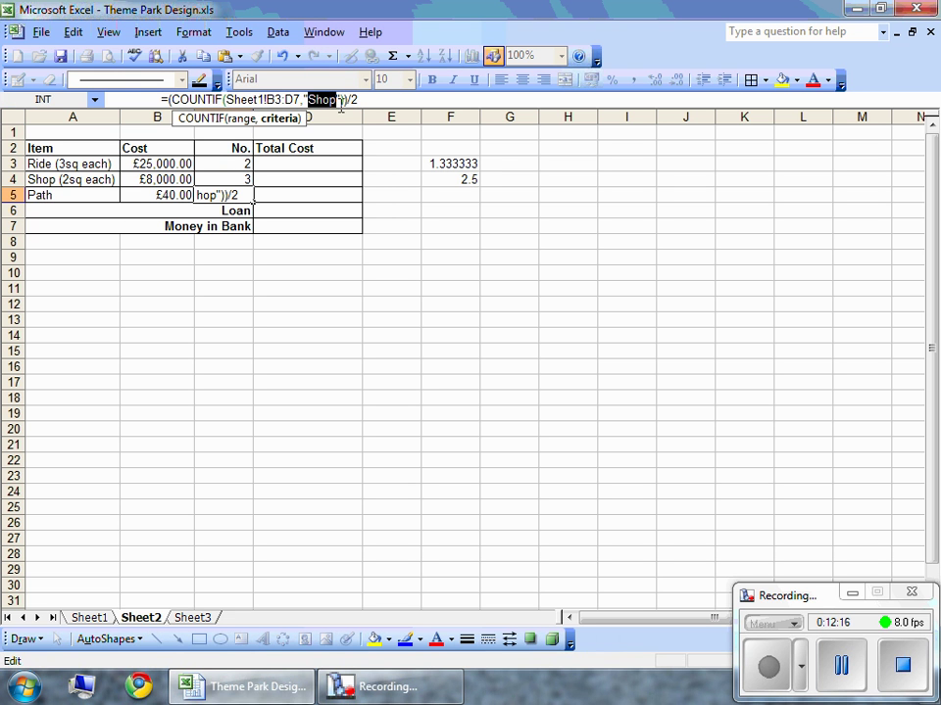
{"action": "type", "text": "Path"}
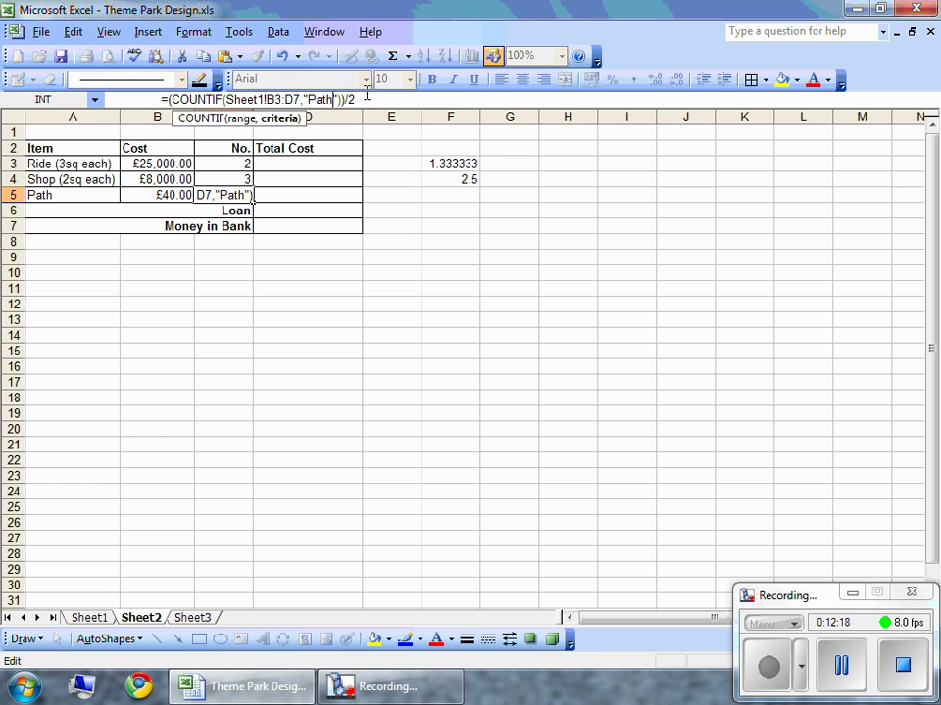
{"action": "left_click", "coordinate": [368, 94]}
{"action": "key", "text": "BackSpace"}
{"action": "key", "text": "BackSpace"}
{"action": "key", "text": "Return"}
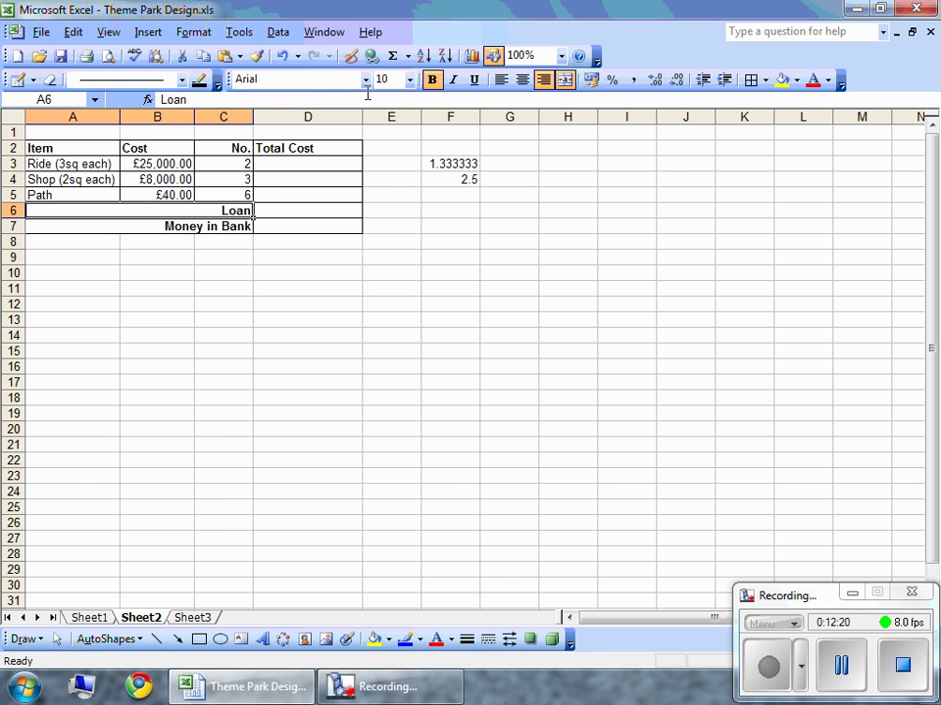
{"action": "left_click", "coordinate": [84, 618]}
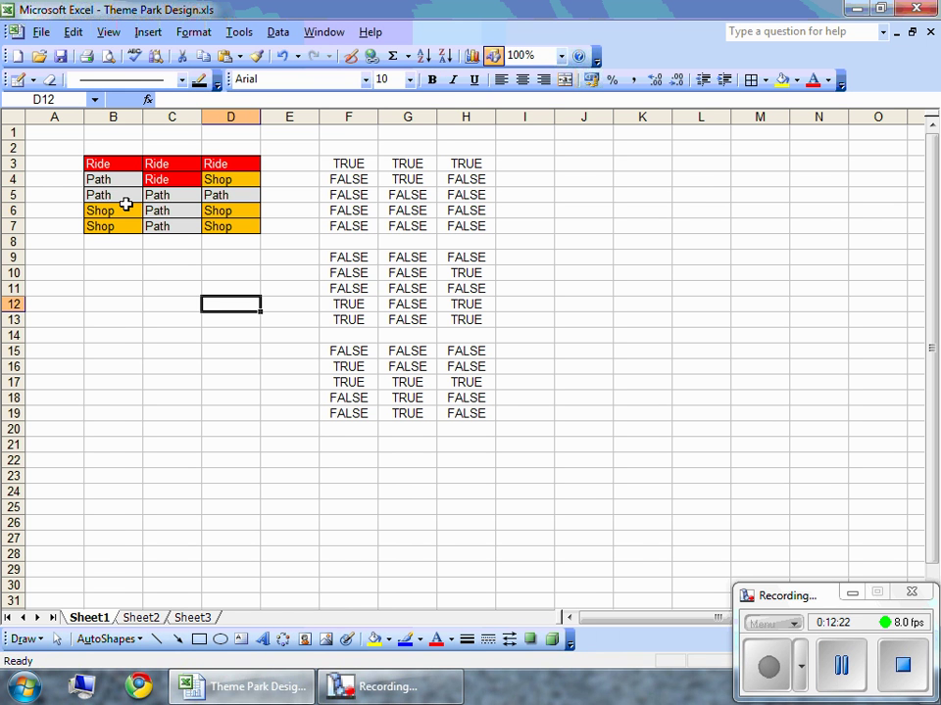
{"action": "left_click", "coordinate": [140, 617]}
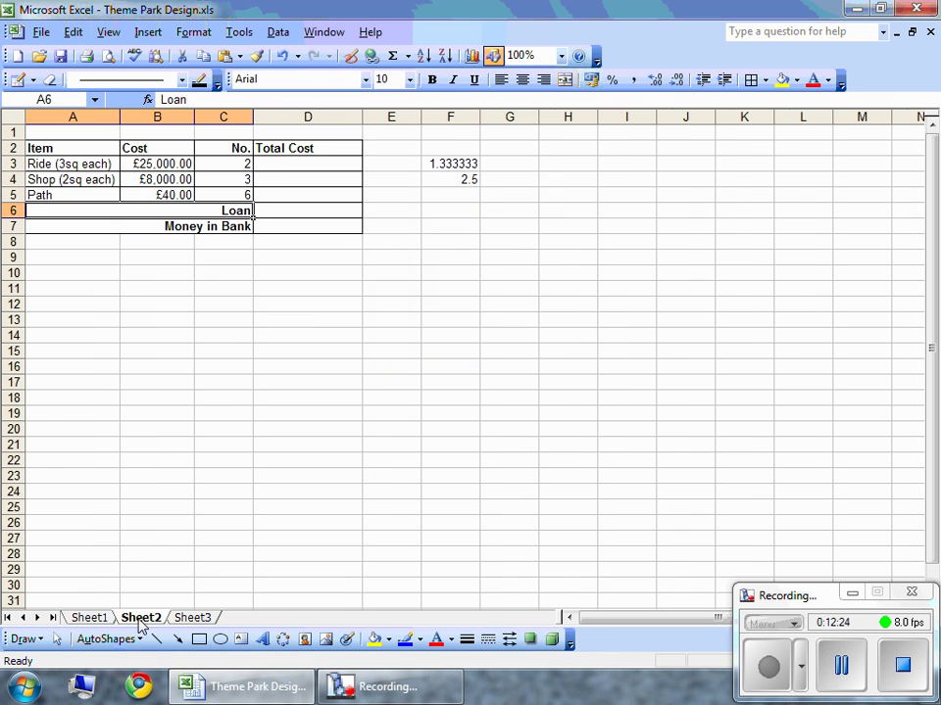
Enter the formula =B3*C3 in the Ride row's Total Cost cell D3
{"action": "left_click", "coordinate": [283, 275]}
{"action": "left_click", "coordinate": [279, 164]}
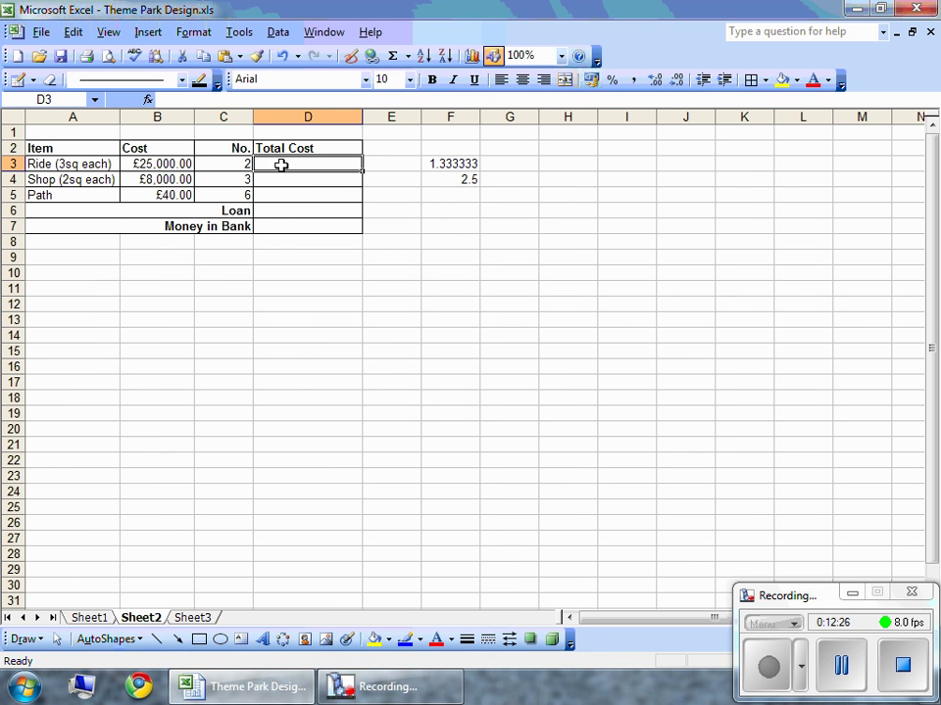
{"action": "type", "text": "="}
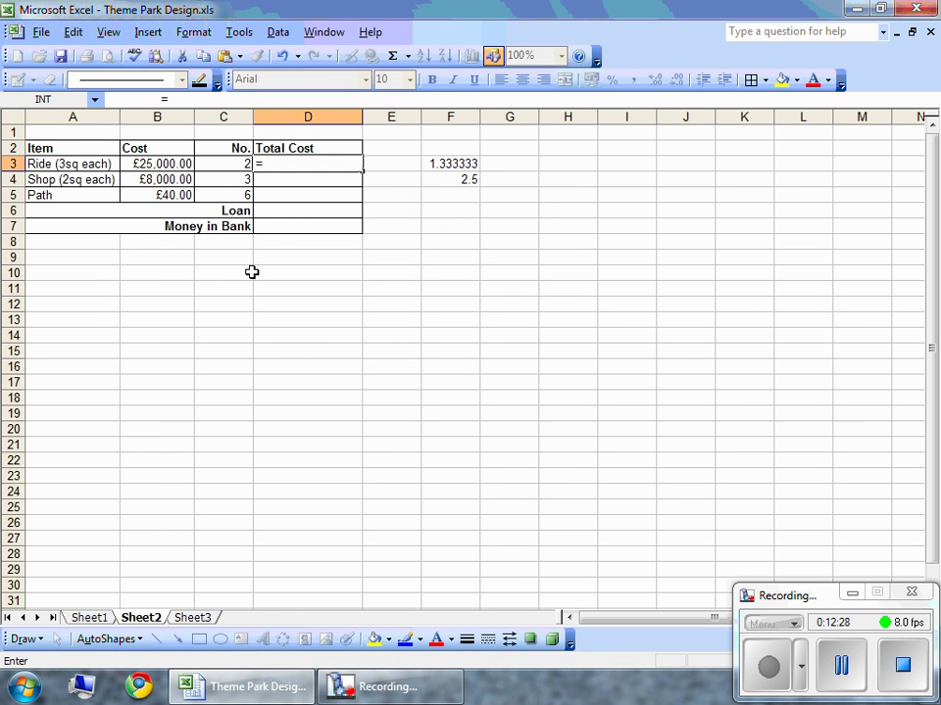
{"action": "left_click", "coordinate": [184, 163]}
{"action": "type", "text": "*"}
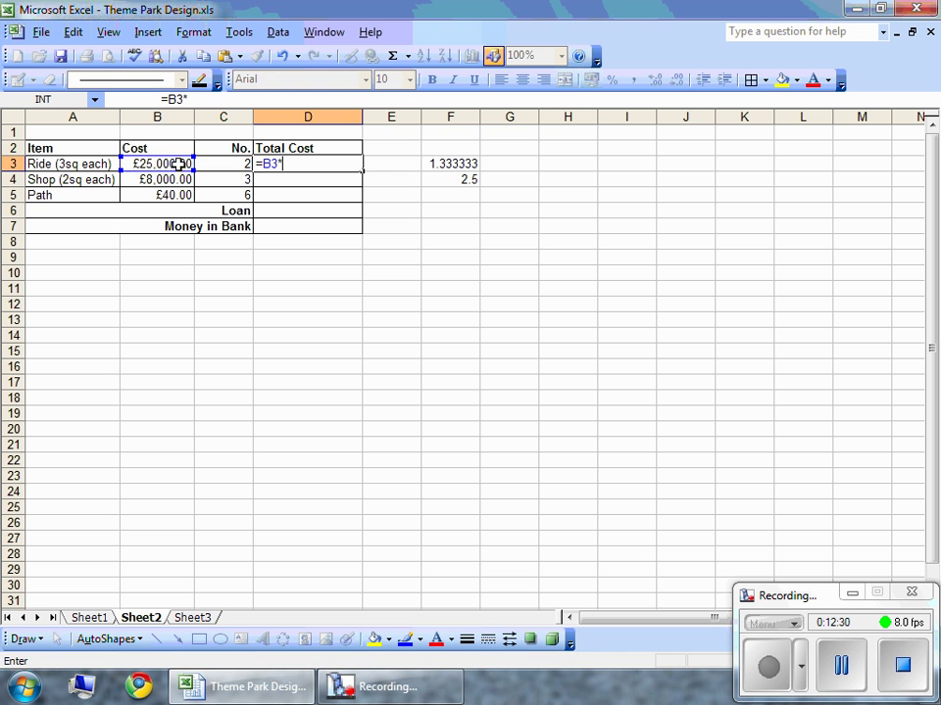
{"action": "left_click", "coordinate": [230, 163]}
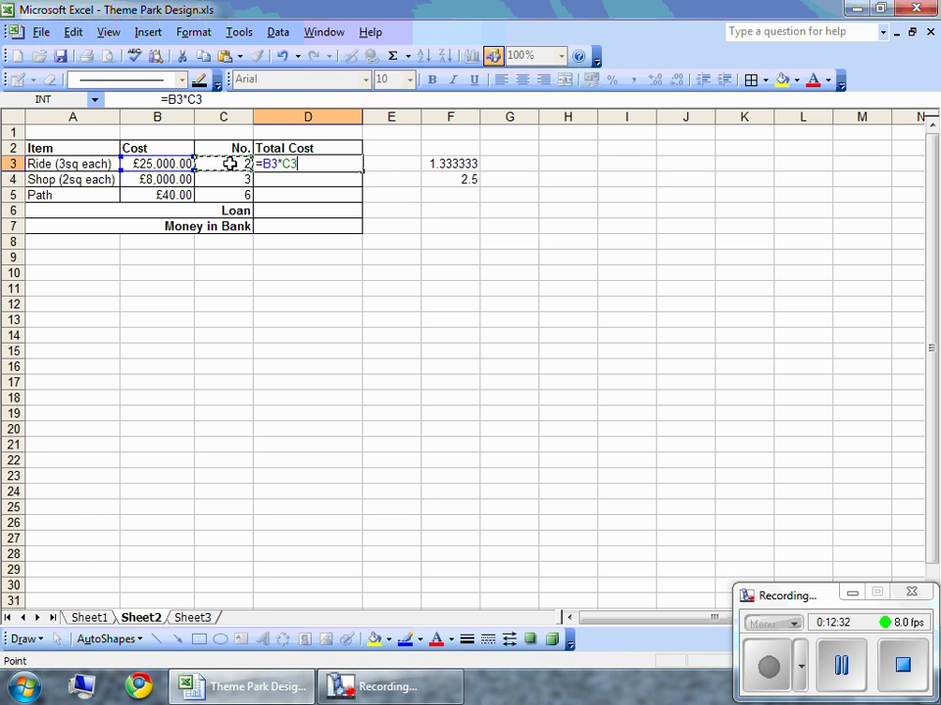
{"action": "key", "text": "Return"}
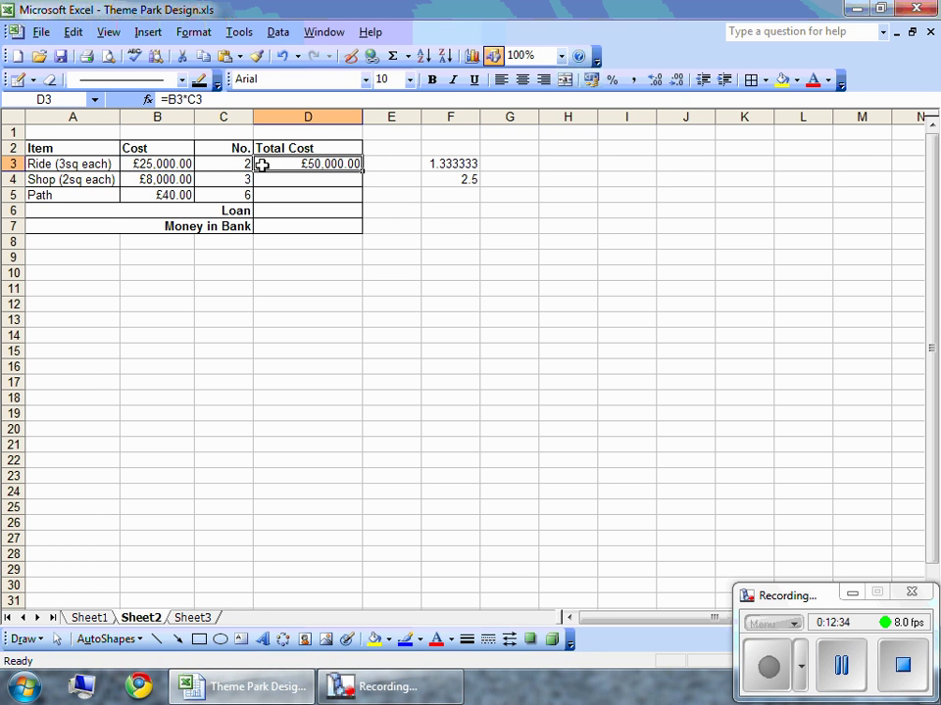
Fill the Total Cost formula from D3 down through the Shop and Path rows to D5
{"action": "left_click_drag", "start_coordinate": [319, 164], "coordinate": [314, 194]}
{"action": "left_click", "coordinate": [73, 32]}
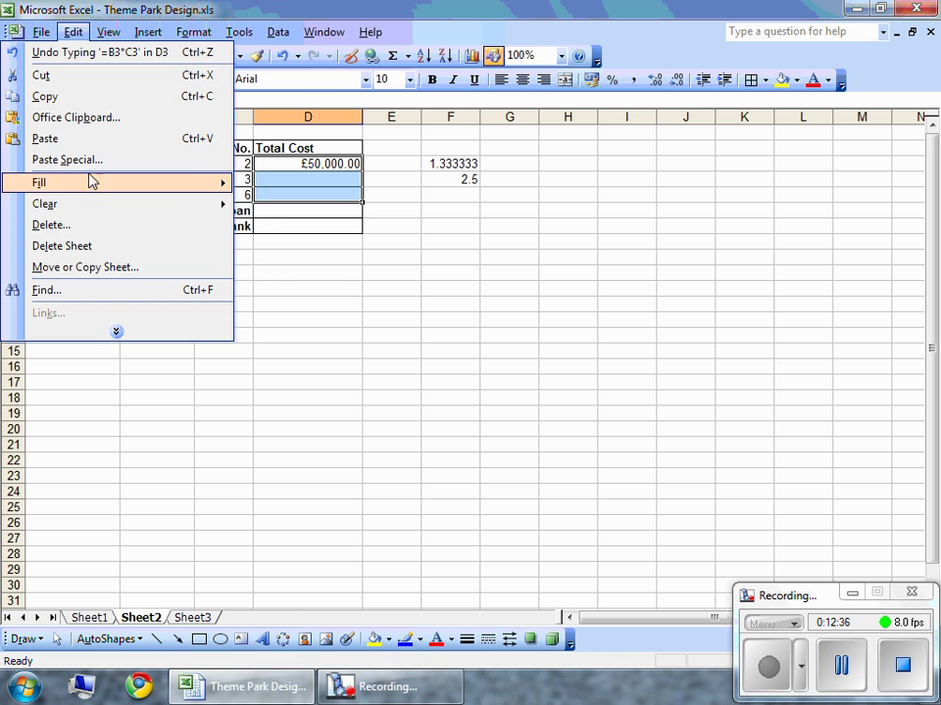
{"action": "mouse_move", "coordinate": [89, 181]}
{"action": "left_click", "coordinate": [277, 185]}
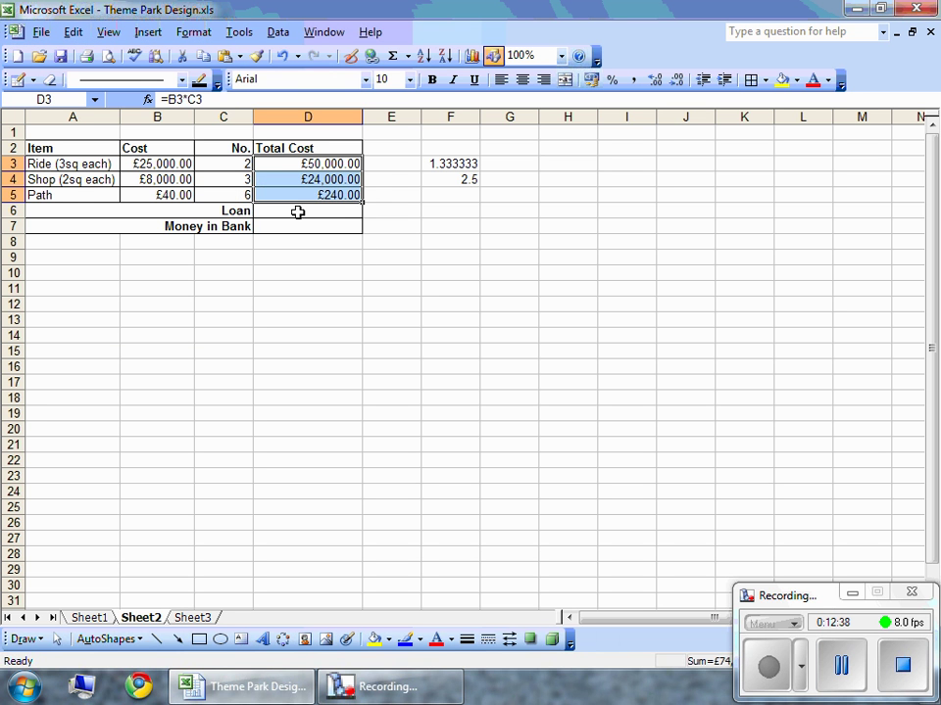
Enter a loan amount of 250000 in cell D6
{"action": "left_click", "coordinate": [298, 211]}
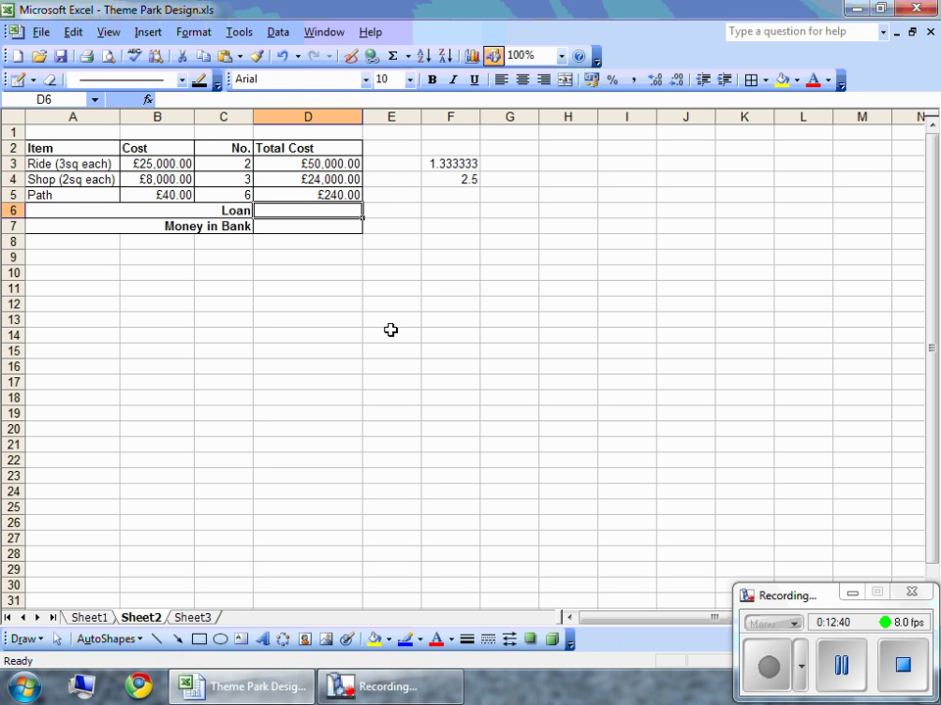
{"action": "type", "text": "50"}
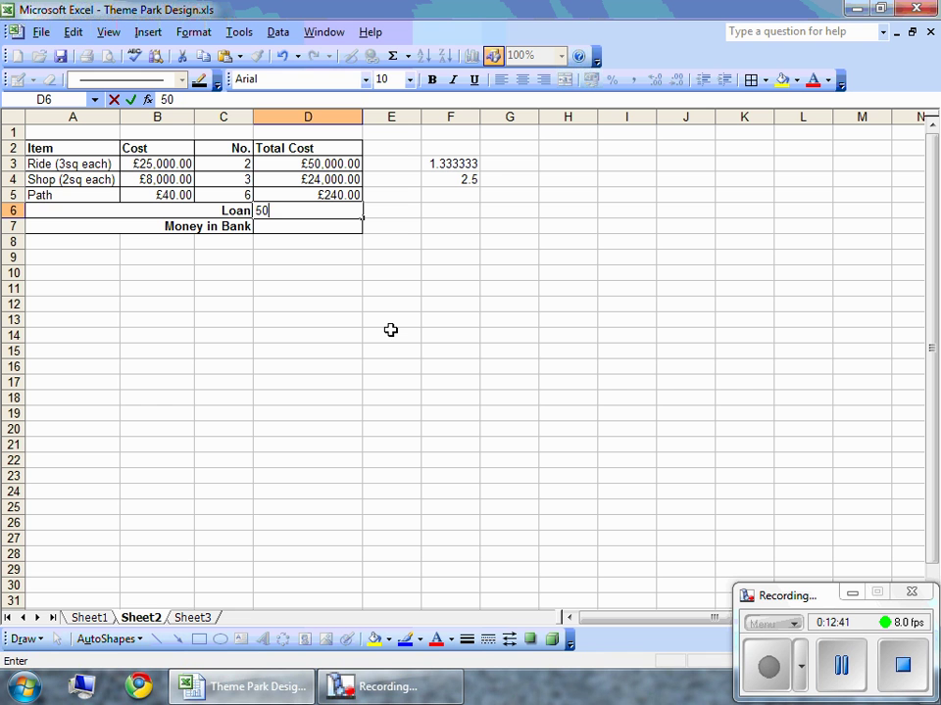
{"action": "key", "text": "BackSpace"}
{"action": "key", "text": "BackSpace"}
{"action": "type", "text": "250000"}
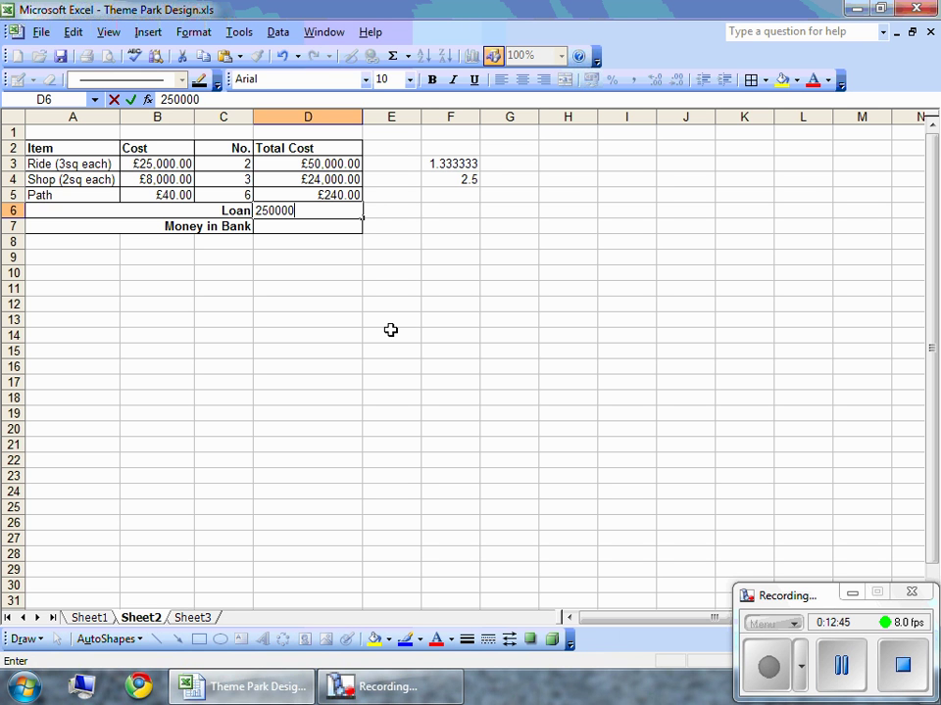
{"action": "left_click", "coordinate": [350, 275]}
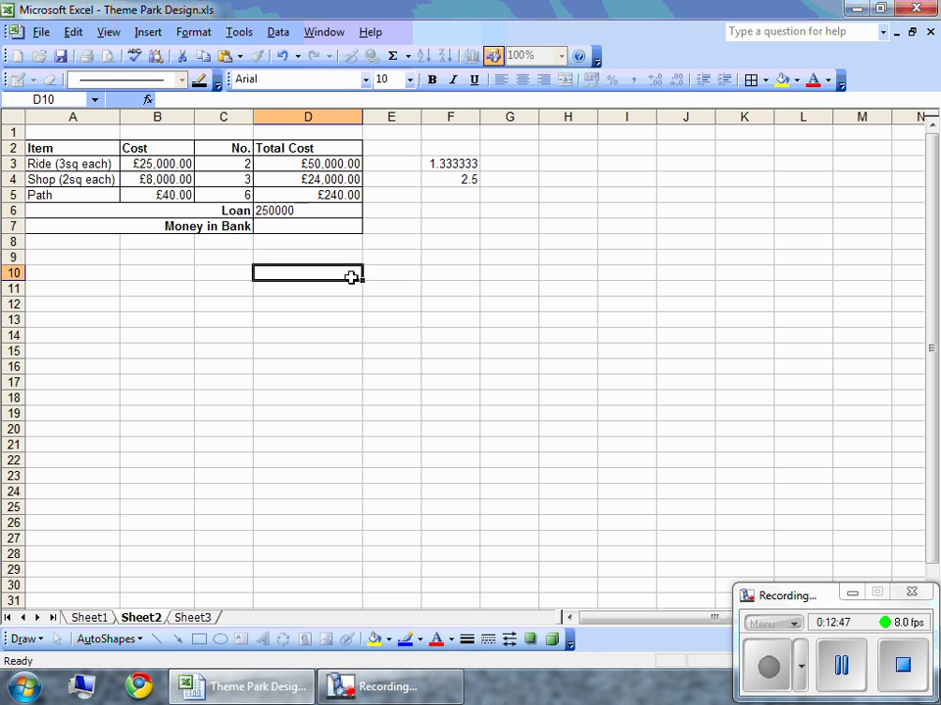
Format the loan amount in D6 with the Currency number category
{"action": "left_click", "coordinate": [336, 213]}
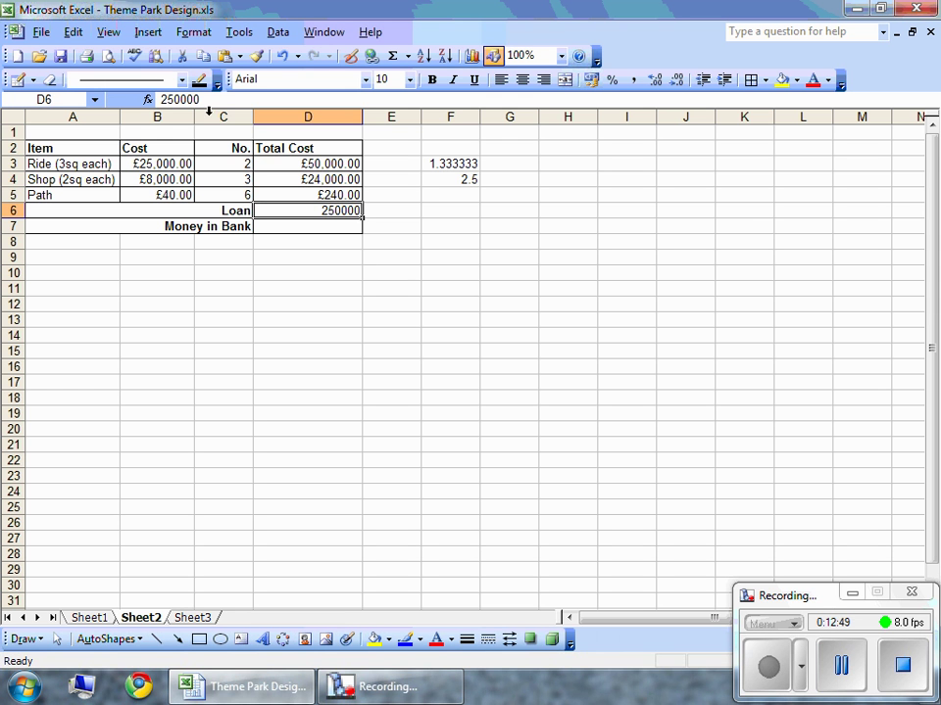
{"action": "left_click", "coordinate": [193, 32]}
{"action": "left_click", "coordinate": [78, 53]}
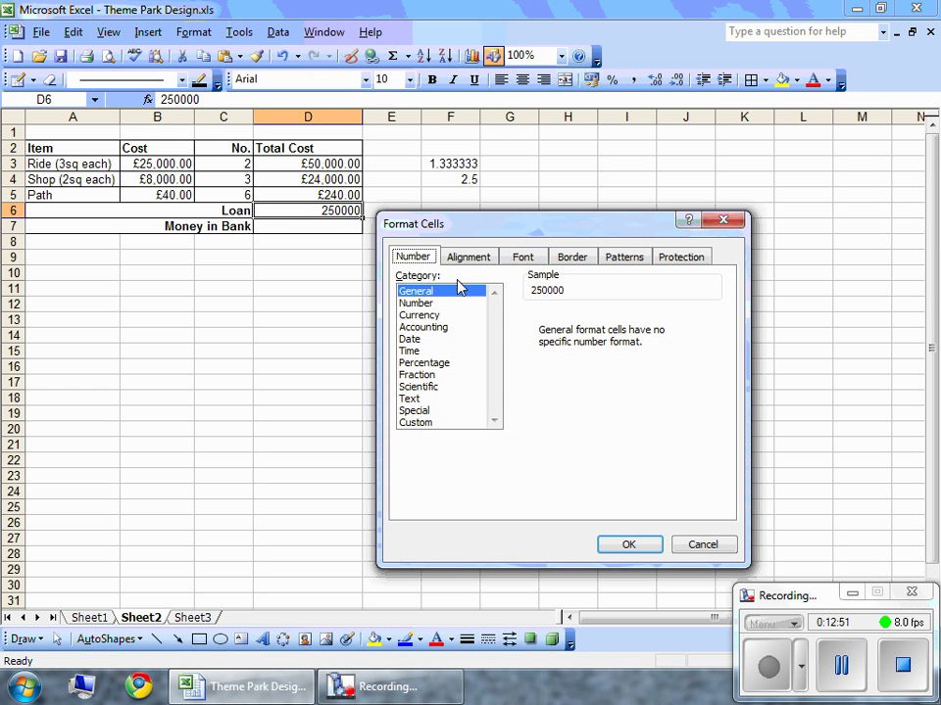
{"action": "left_click", "coordinate": [453, 317]}
{"action": "left_click", "coordinate": [618, 549]}
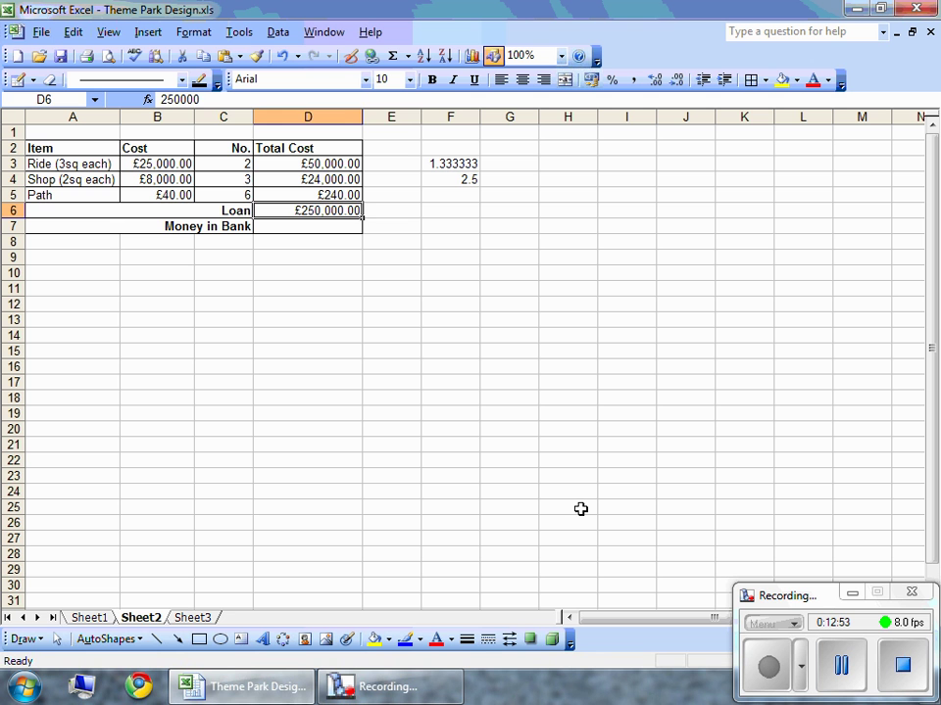
{"action": "left_click", "coordinate": [367, 299]}
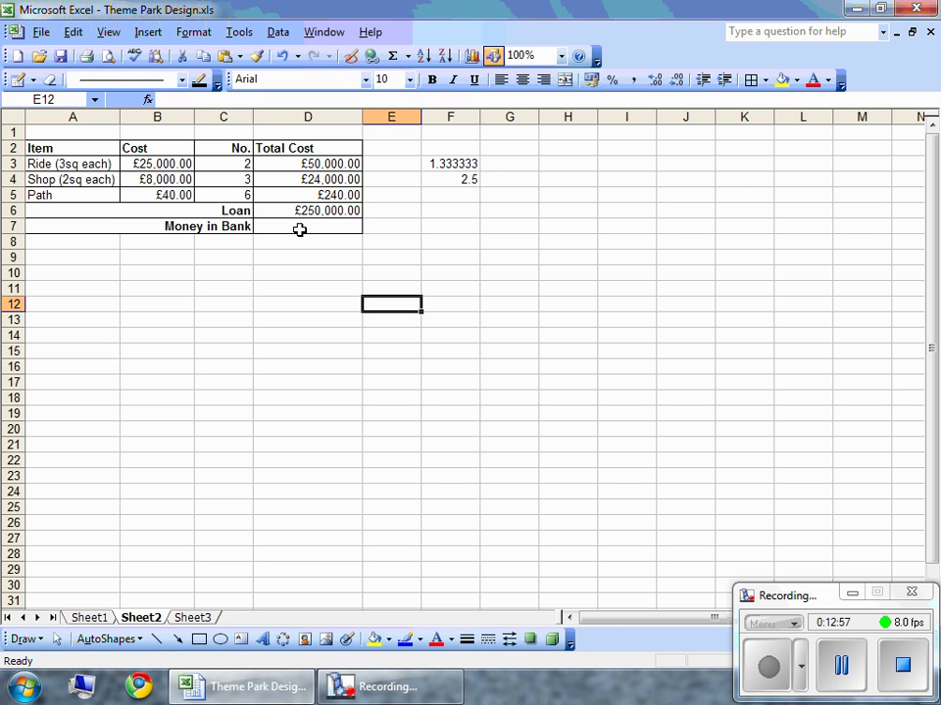
Change the label in A7 to "Money Left in Bank"
{"action": "left_click", "coordinate": [226, 226]}
{"action": "left_click", "coordinate": [199, 99]}
{"action": "type", "text": "Left"}
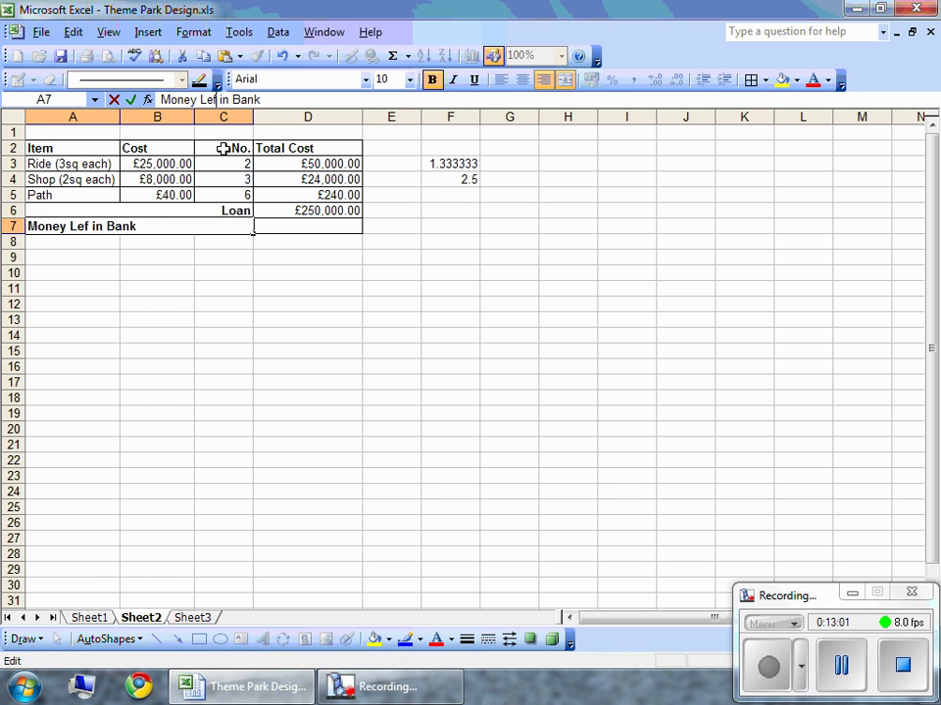
{"action": "key", "text": "Return"}
Start a formula in D7 that sums the item total costs, =sum(D3:D5)
{"action": "key", "text": "Right"}
{"action": "key", "text": "Right"}
{"action": "key", "text": "Right"}
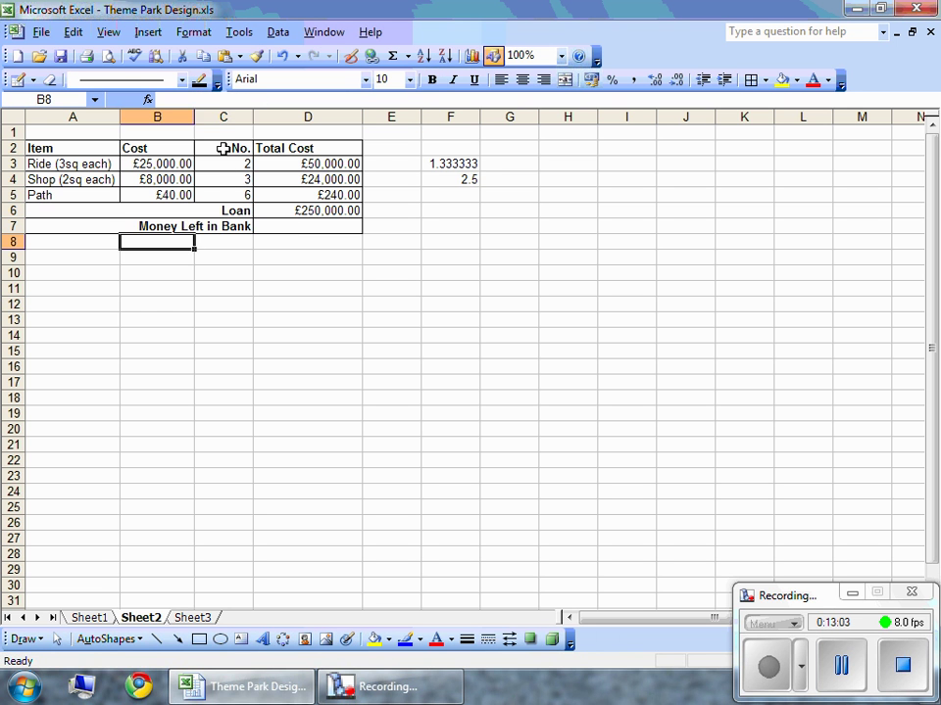
{"action": "key", "text": "Up"}
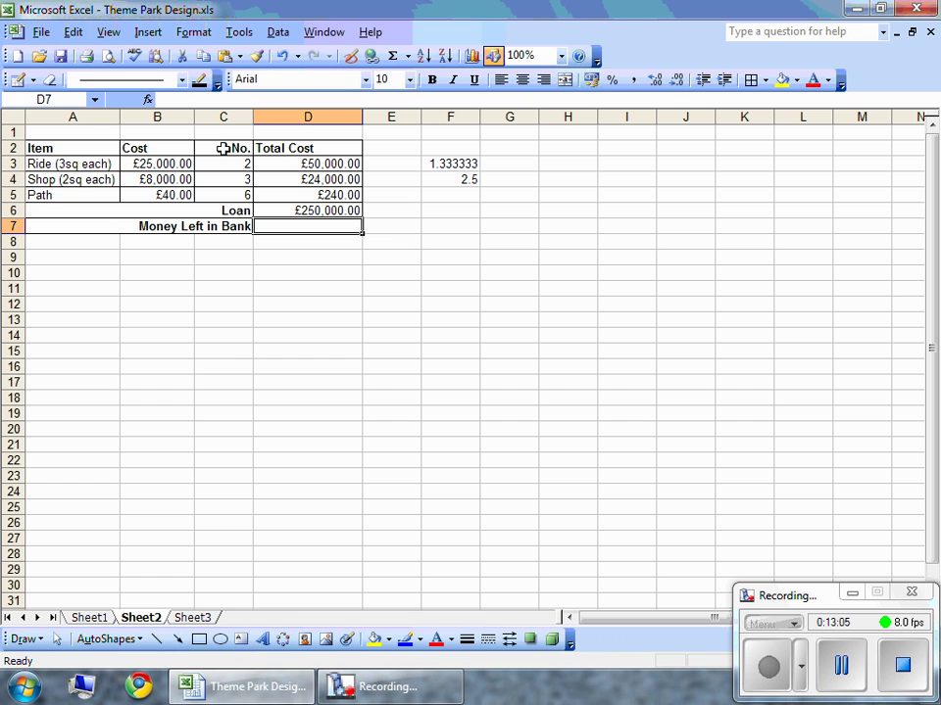
{"action": "left_click", "coordinate": [193, 100]}
{"action": "type", "text": "=sum("}
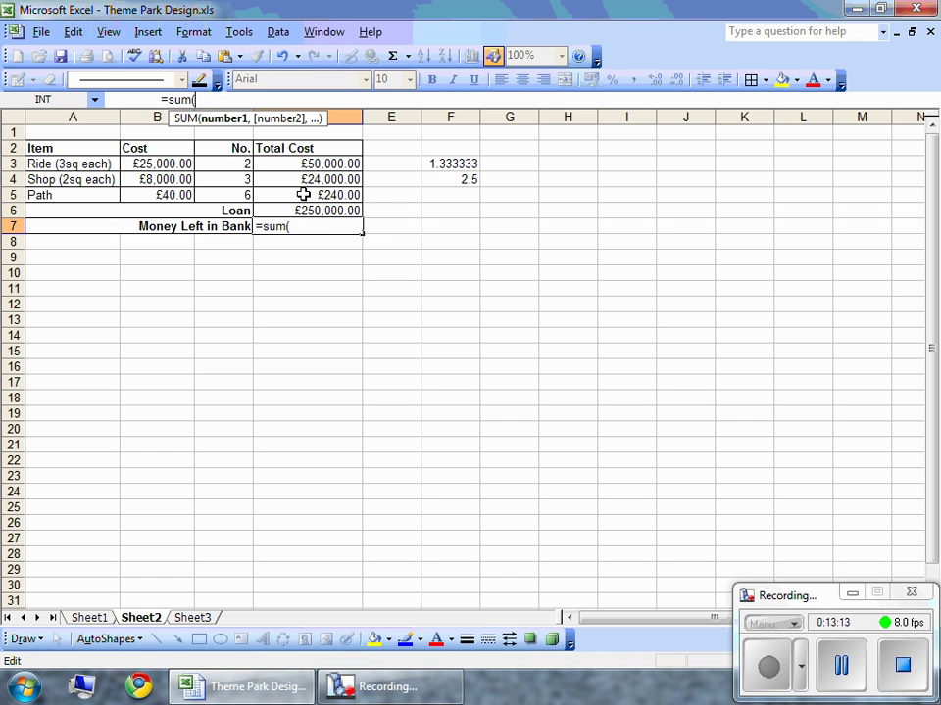
{"action": "left_click_drag", "start_coordinate": [304, 193], "coordinate": [307, 170]}
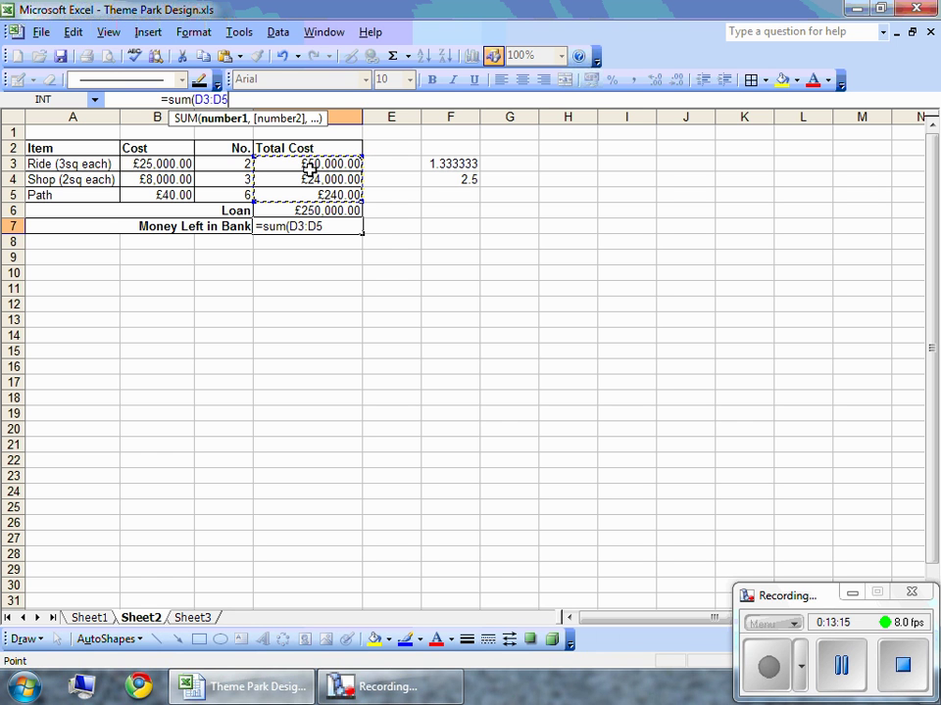
{"action": "type", "text": ")"}
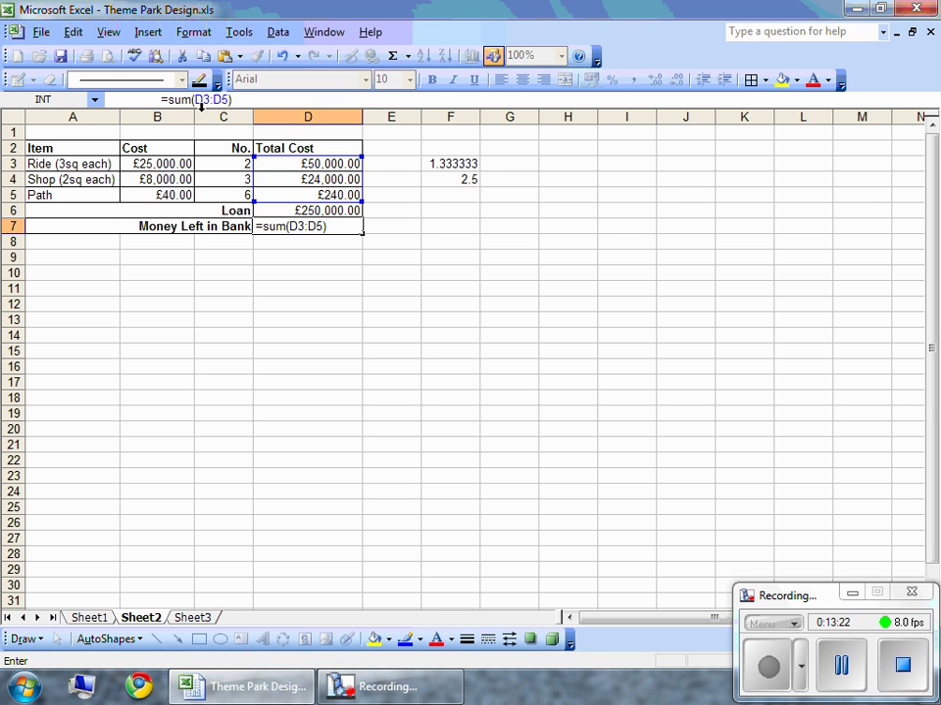
Subtract the sum from the loan by extending the D7 formula to =D6-sum(D3:D5), and enter it
{"action": "left_click", "coordinate": [166, 100]}
{"action": "left_click", "coordinate": [267, 211]}
{"action": "type", "text": "-"}
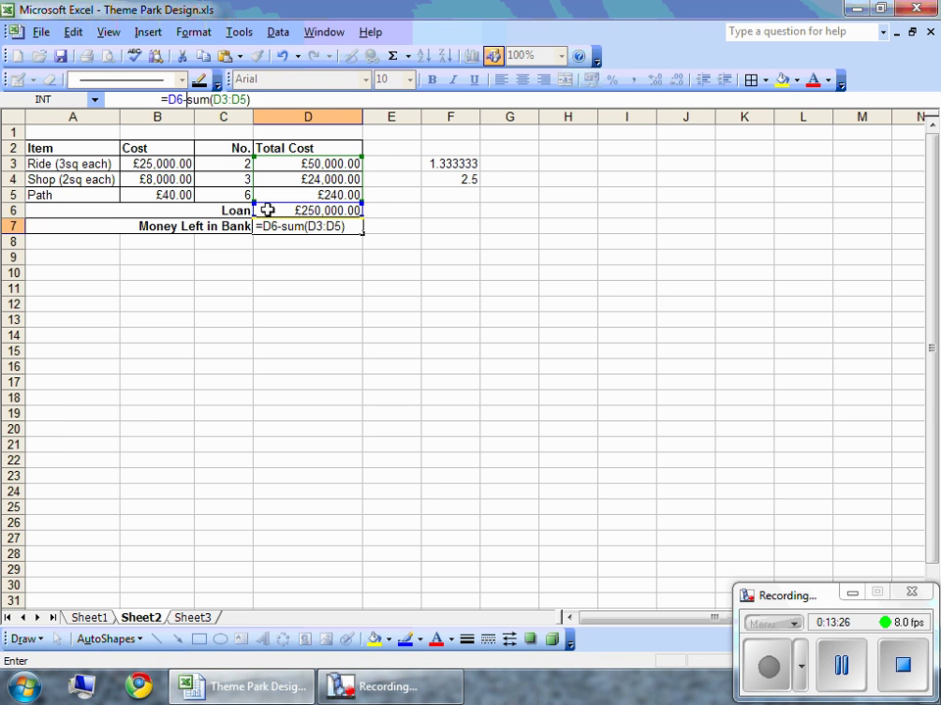
{"action": "key", "text": "Return"}
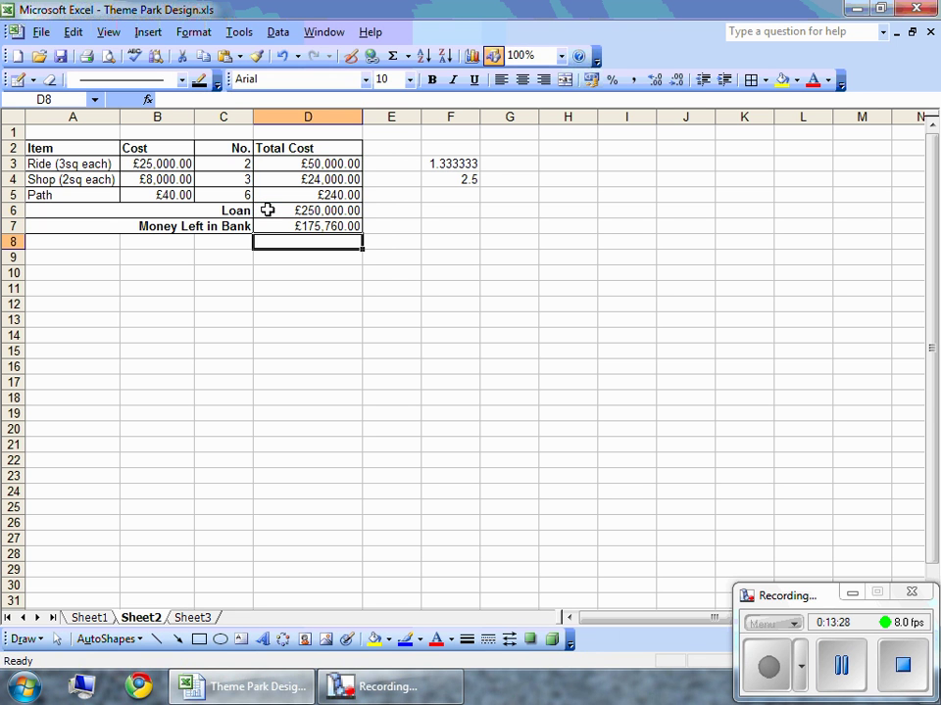
{"action": "left_click", "coordinate": [271, 226]}
{"action": "left_click", "coordinate": [275, 254]}
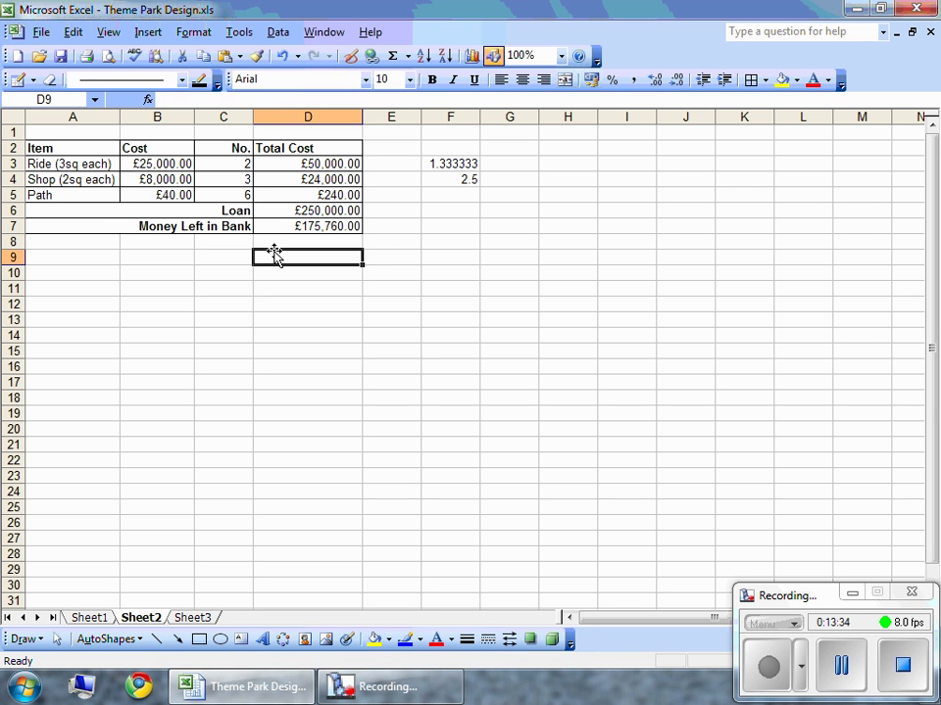
Enter the label "Money Left to Spend" in B9 of Sheet1, below the design grid
{"action": "left_click", "coordinate": [87, 619]}
{"action": "left_click", "coordinate": [115, 262]}
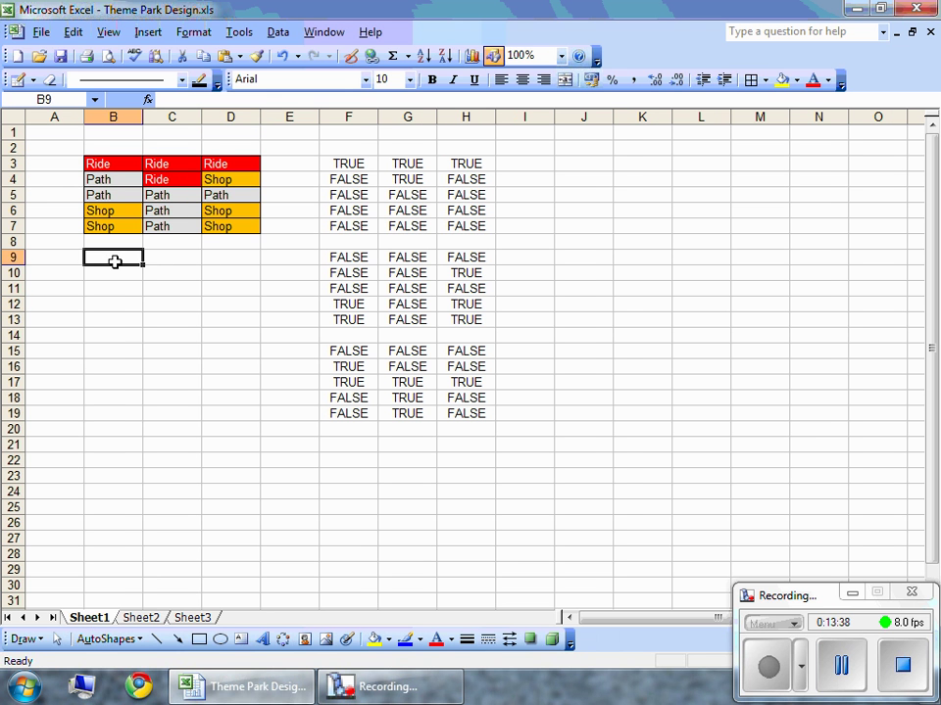
{"action": "type", "text": "Money Left to Spend"}
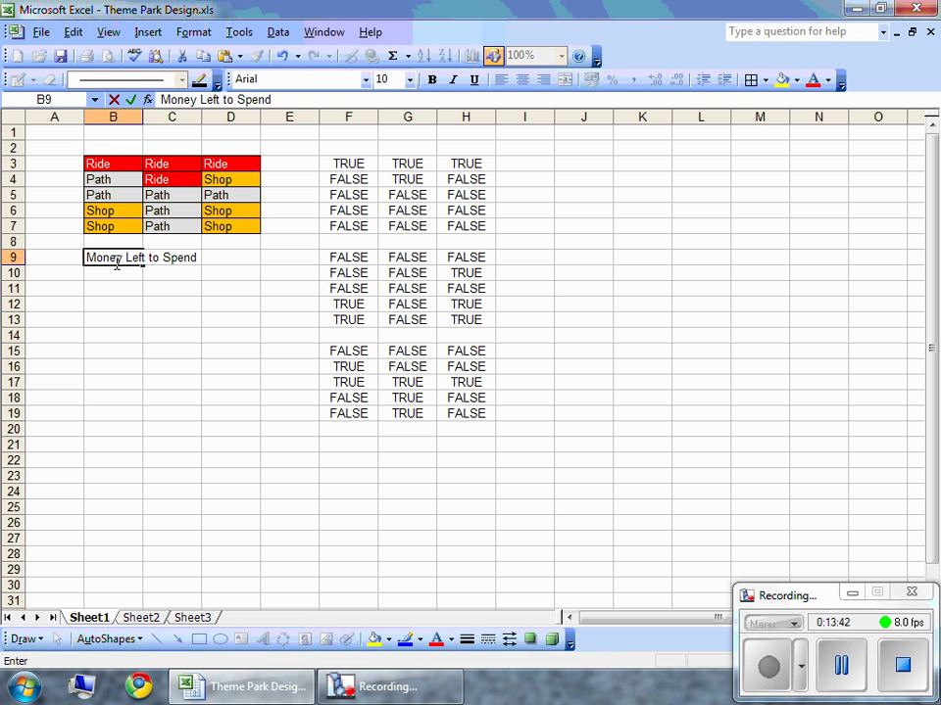
Link D9 on Sheet1 to the money left in the bank with the formula =Sheet2!D7
{"action": "key", "text": "Tab"}
{"action": "key", "text": "Tab"}
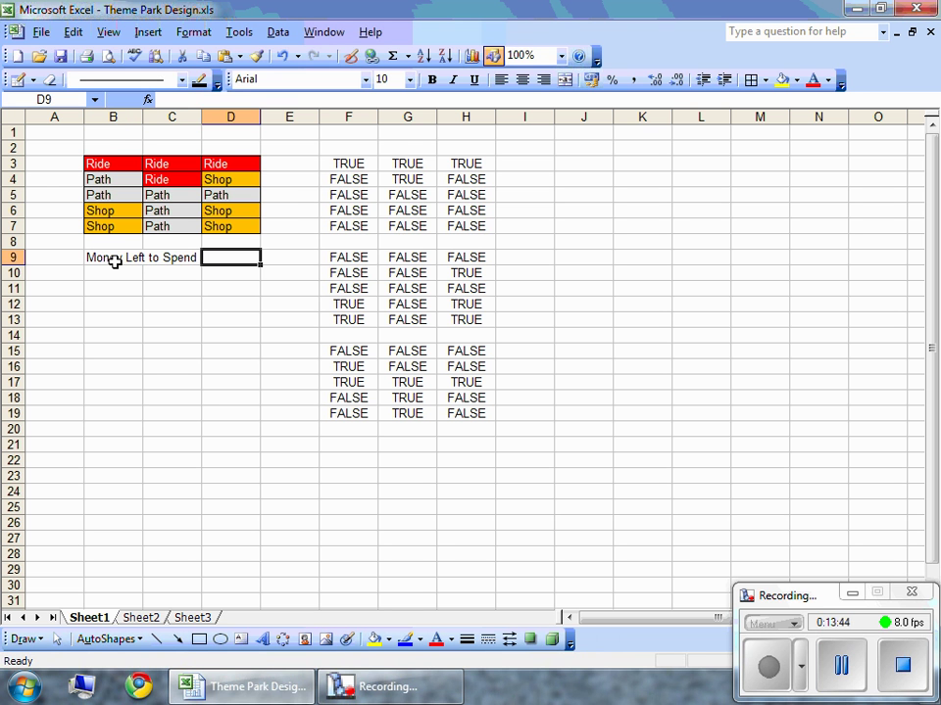
{"action": "type", "text": "="}
{"action": "left_click", "coordinate": [142, 618]}
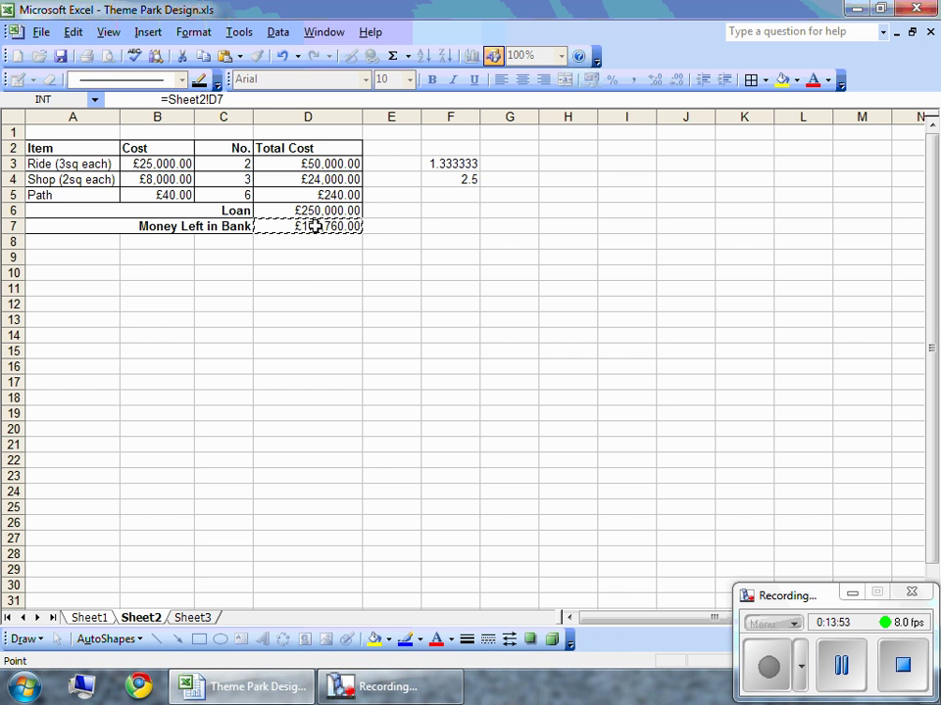
{"action": "key", "text": "Return"}
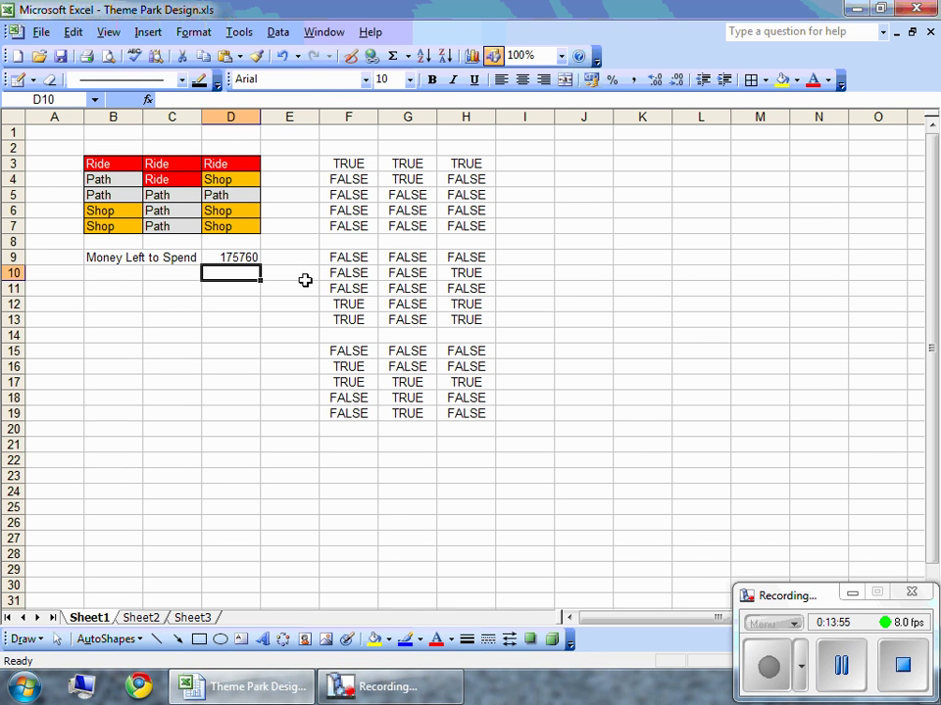
Format the linked amount in D9 with the Currency number category
{"action": "left_click", "coordinate": [250, 261]}
{"action": "left_click", "coordinate": [193, 32]}
{"action": "left_click", "coordinate": [185, 52]}
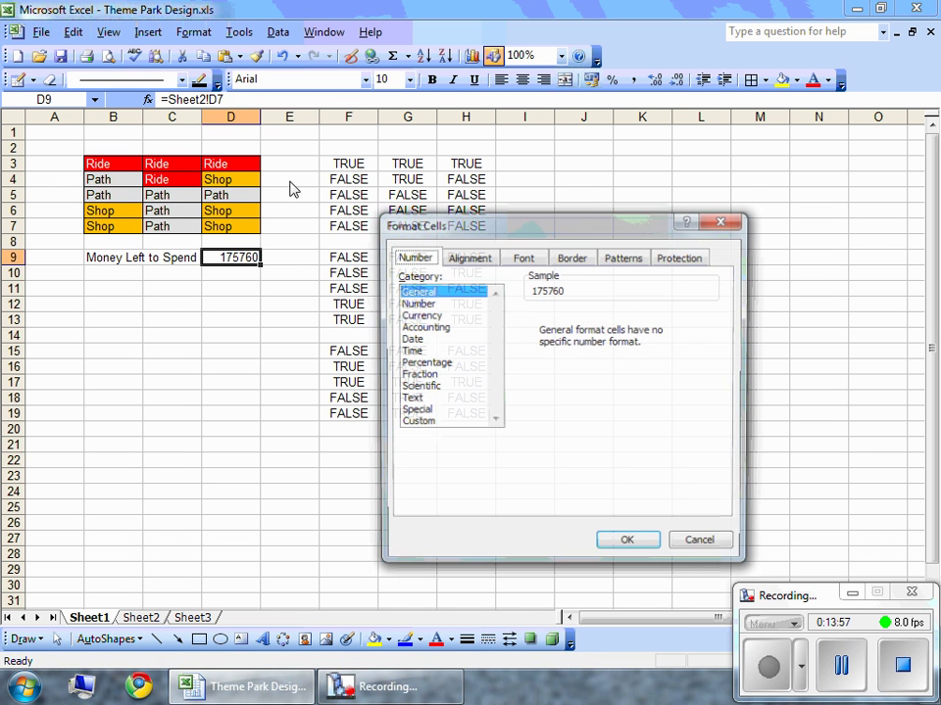
{"action": "left_click", "coordinate": [422, 315]}
{"action": "left_click", "coordinate": [630, 544]}
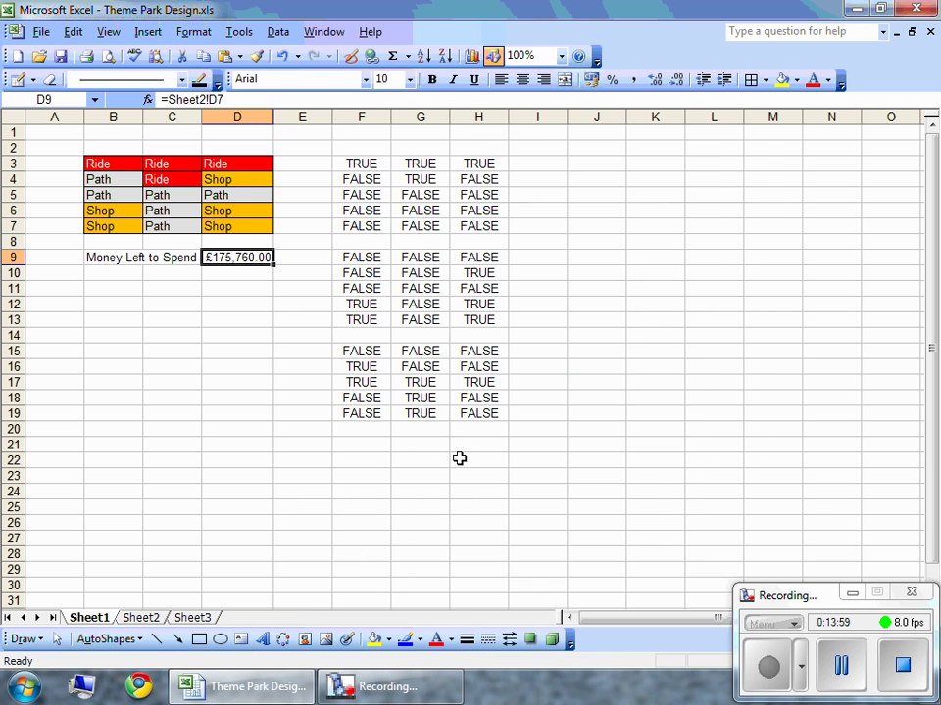
{"action": "left_click", "coordinate": [257, 332]}
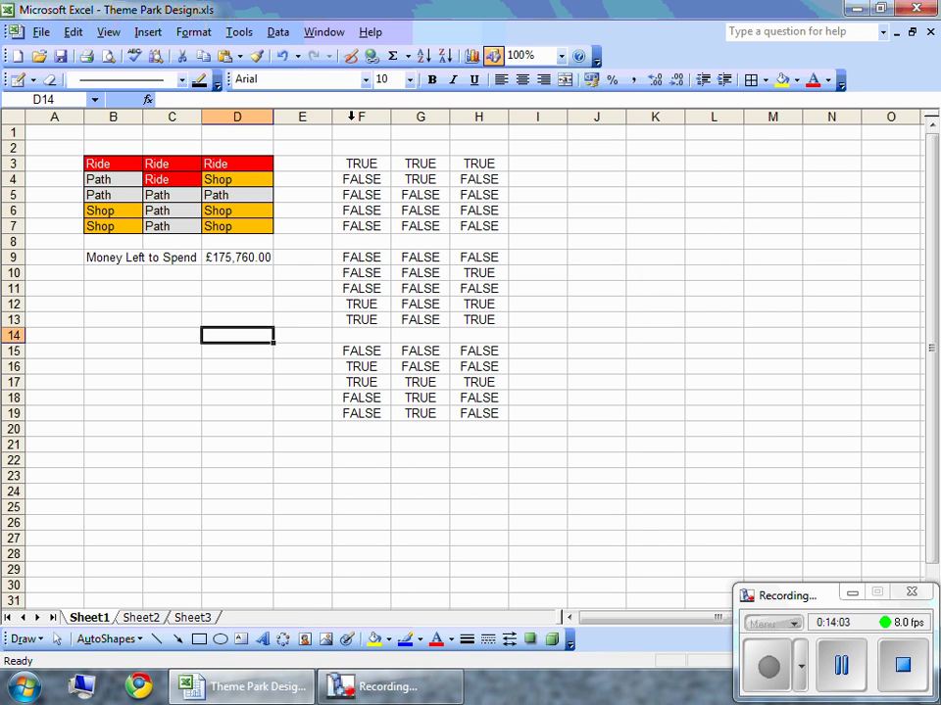
Hide columns F to H on Sheet1, which hold the TRUE/FALSE working cells
{"action": "left_click_drag", "start_coordinate": [351, 116], "coordinate": [480, 118]}
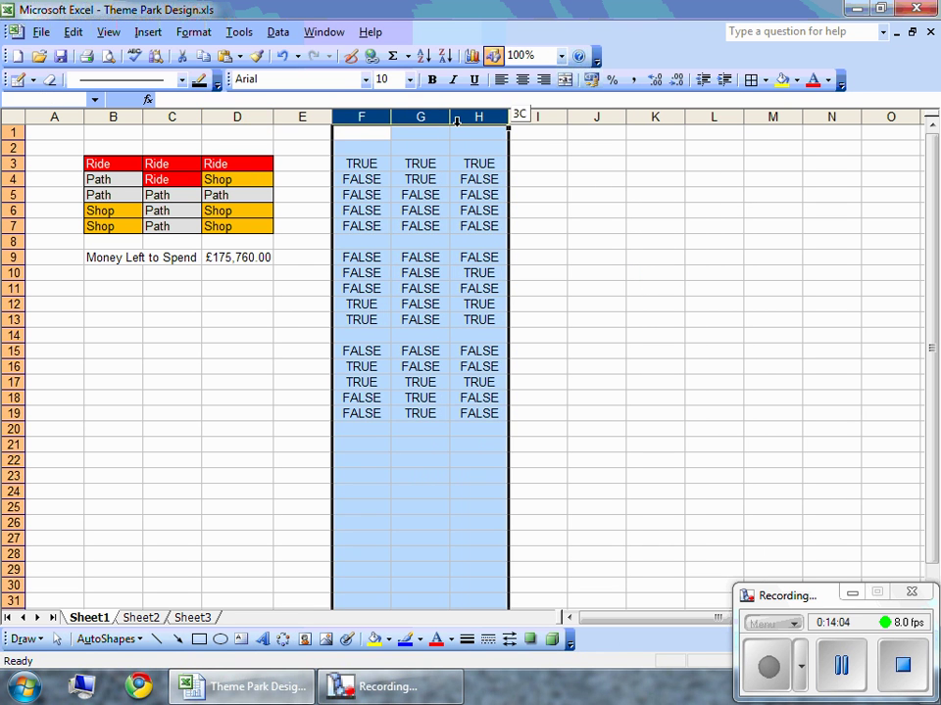
{"action": "left_click", "coordinate": [186, 32]}
{"action": "mouse_move", "coordinate": [196, 94]}
{"action": "left_click", "coordinate": [261, 135]}
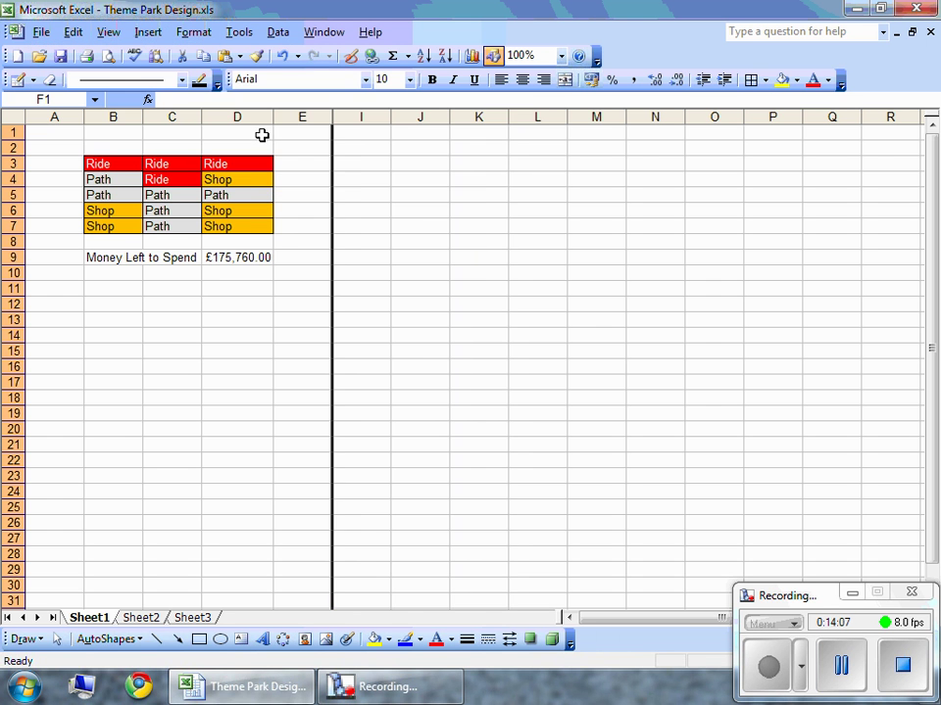
{"action": "left_click", "coordinate": [283, 291]}
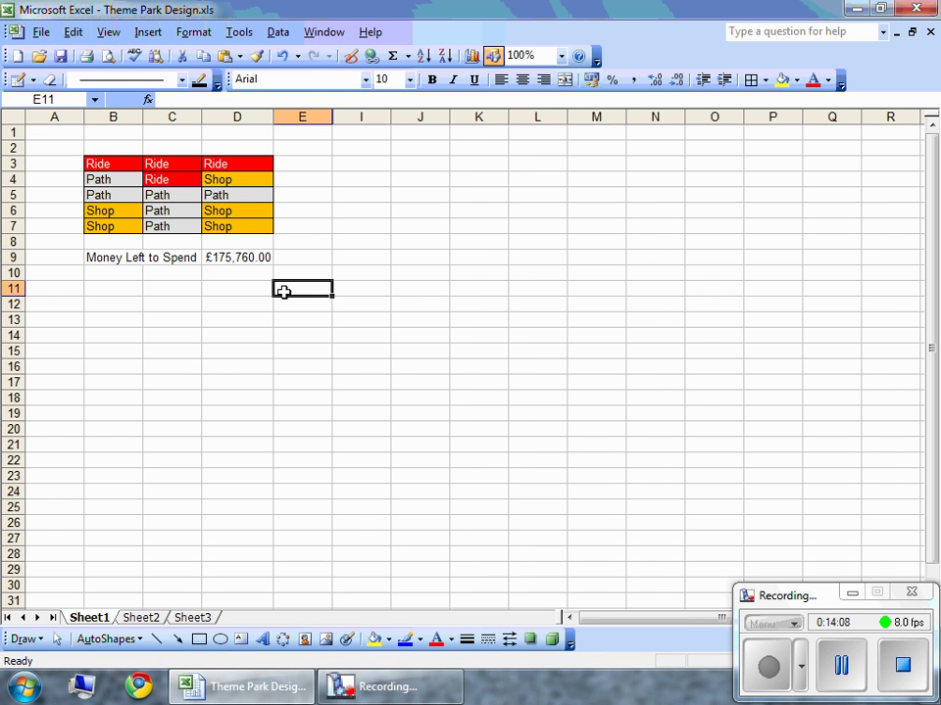
Hide column F with the working figures on Sheet2
{"action": "left_click", "coordinate": [140, 617]}
{"action": "left_click", "coordinate": [450, 117]}
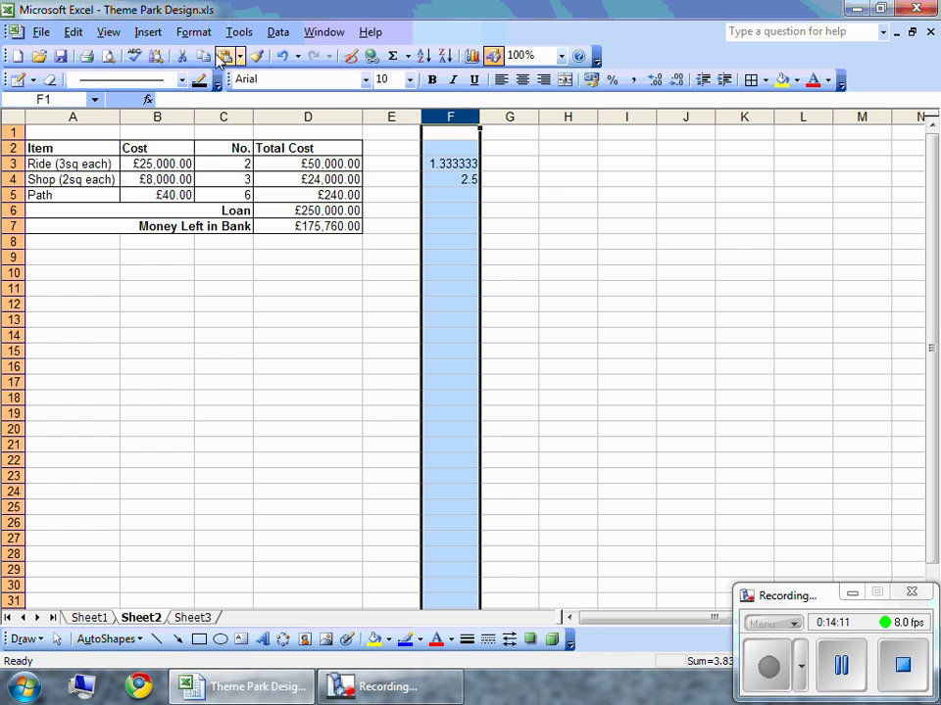
{"action": "left_click", "coordinate": [193, 32]}
{"action": "mouse_move", "coordinate": [186, 95]}
{"action": "left_click", "coordinate": [256, 136]}
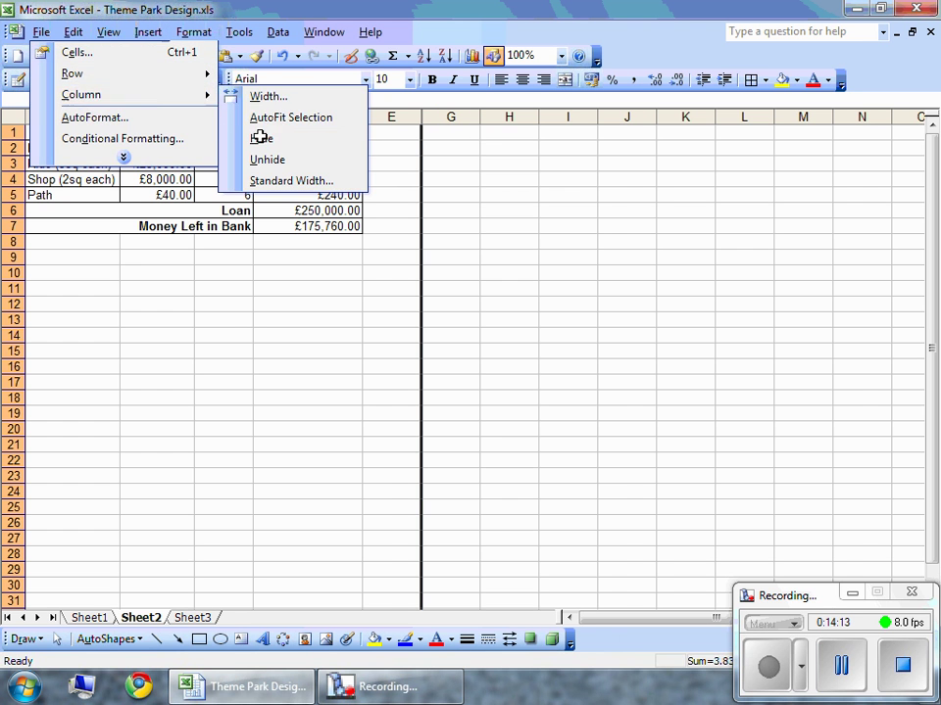
{"action": "left_click", "coordinate": [233, 306]}
Turn off the gridlines and the row and column headers on Sheet1
{"action": "left_click", "coordinate": [89, 617]}
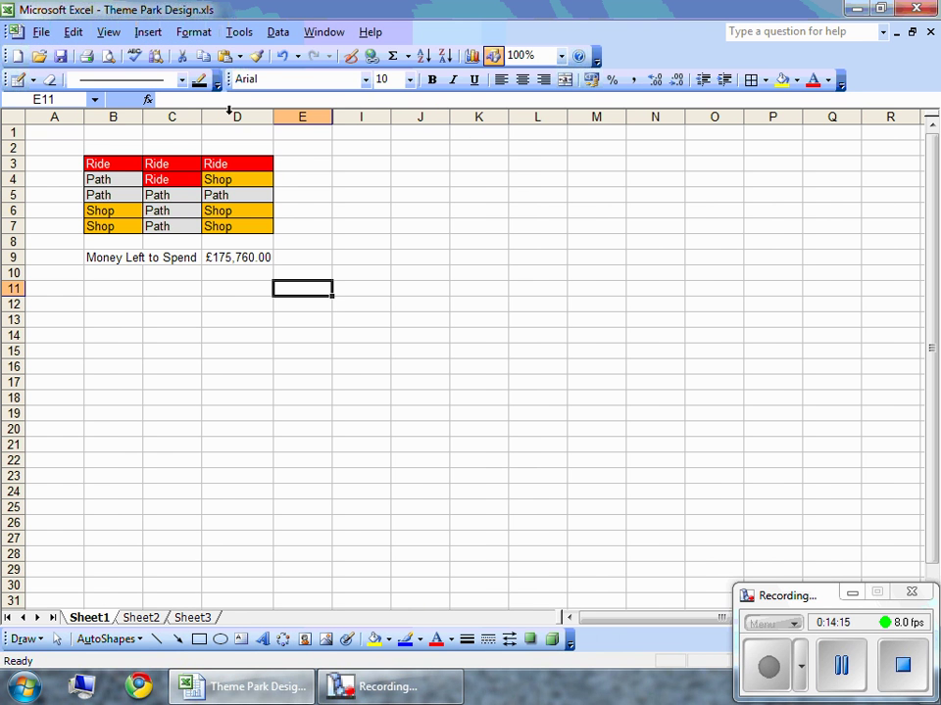
{"action": "left_click", "coordinate": [239, 32]}
{"action": "left_click", "coordinate": [211, 248]}
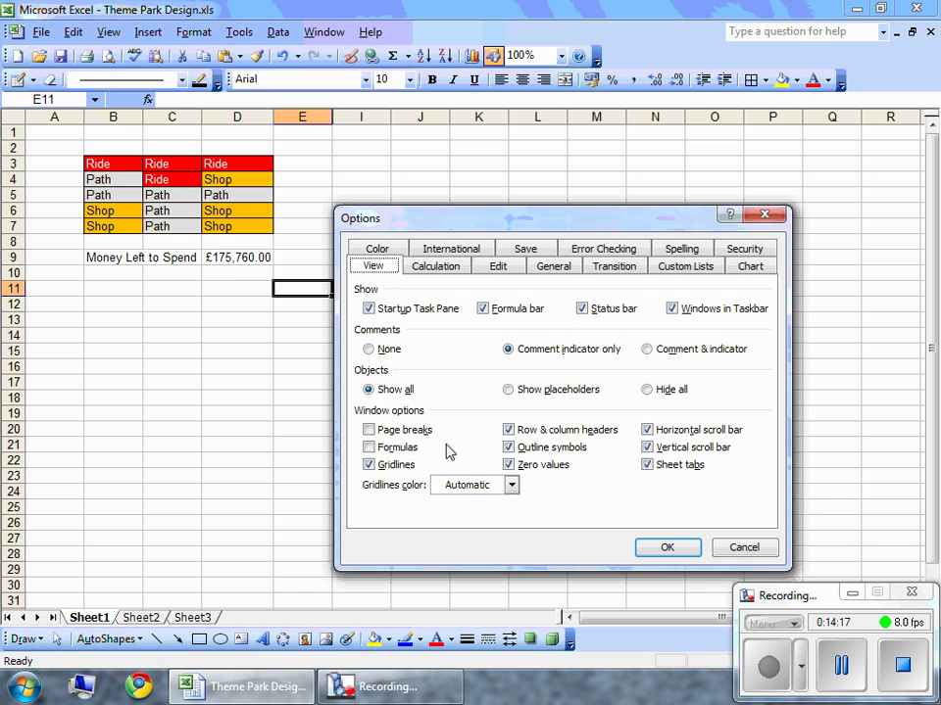
{"action": "left_click", "coordinate": [412, 469]}
{"action": "left_click", "coordinate": [534, 430]}
{"action": "left_click", "coordinate": [667, 548]}
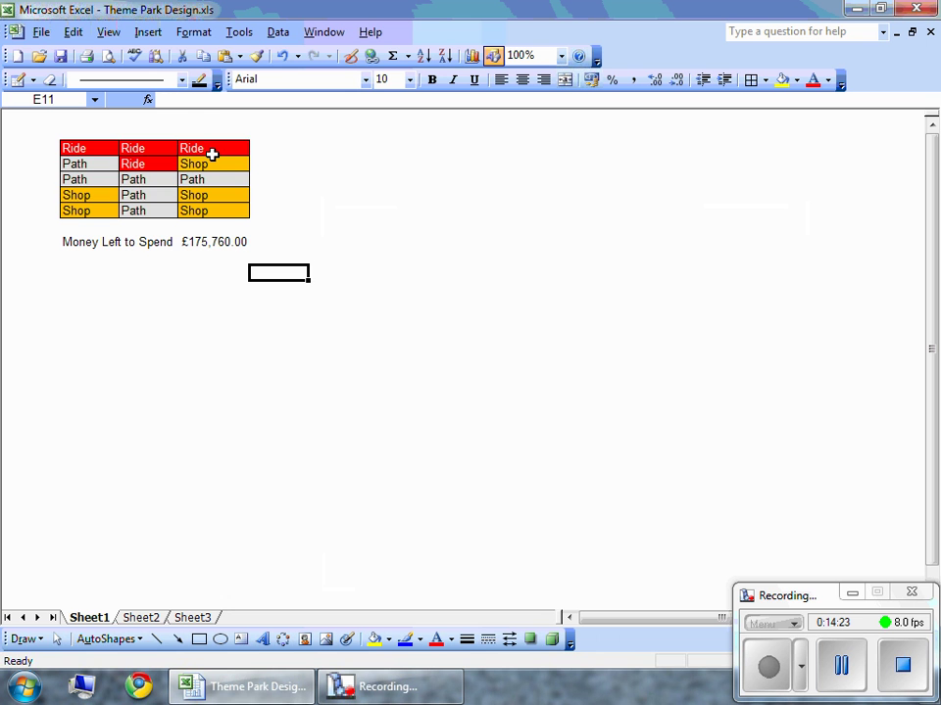
Clear all the entries from the design grid B3:D7 on Sheet1
{"action": "left_click_drag", "start_coordinate": [211, 152], "coordinate": [115, 206]}
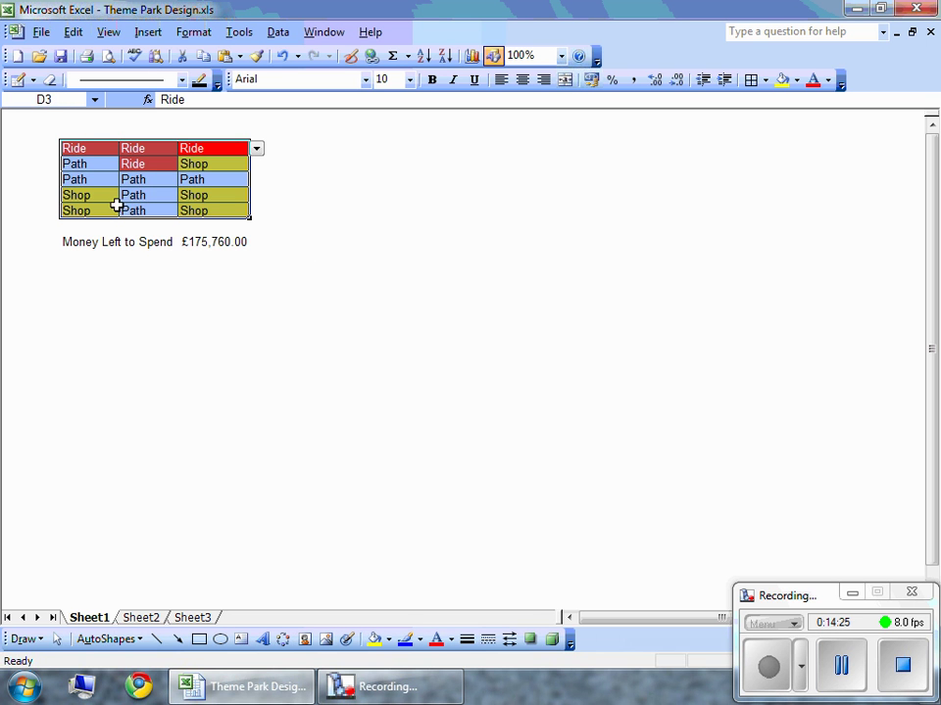
{"action": "key", "text": "Delete"}
{"action": "left_click", "coordinate": [105, 158]}
{"action": "left_click", "coordinate": [113, 147]}
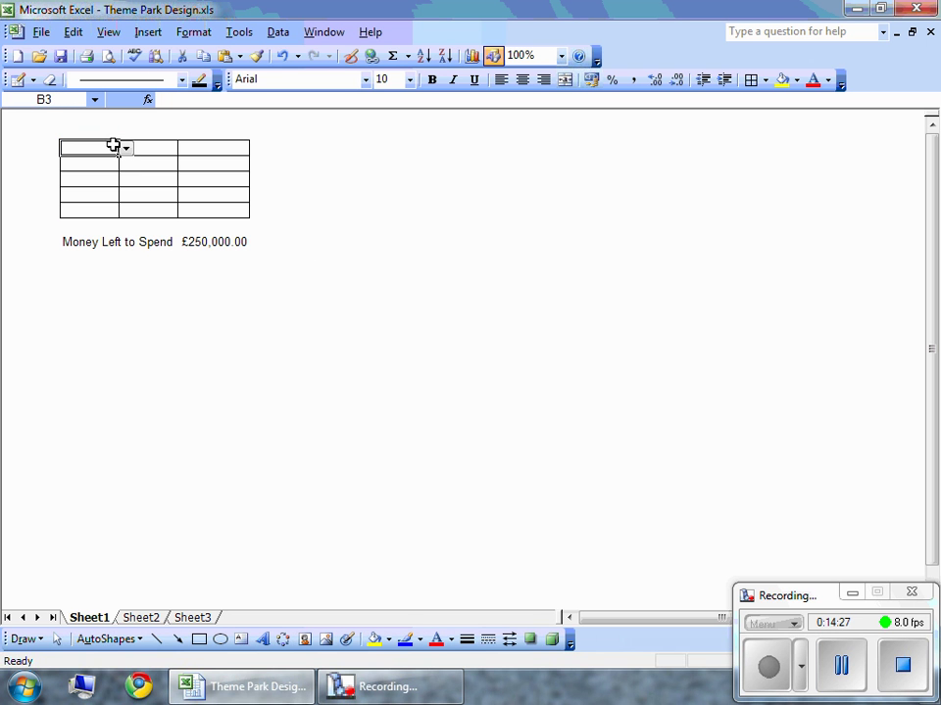
Protect Sheet1 without a password, keeping the default user permissions
{"action": "left_click", "coordinate": [238, 32]}
{"action": "mouse_move", "coordinate": [225, 162]}
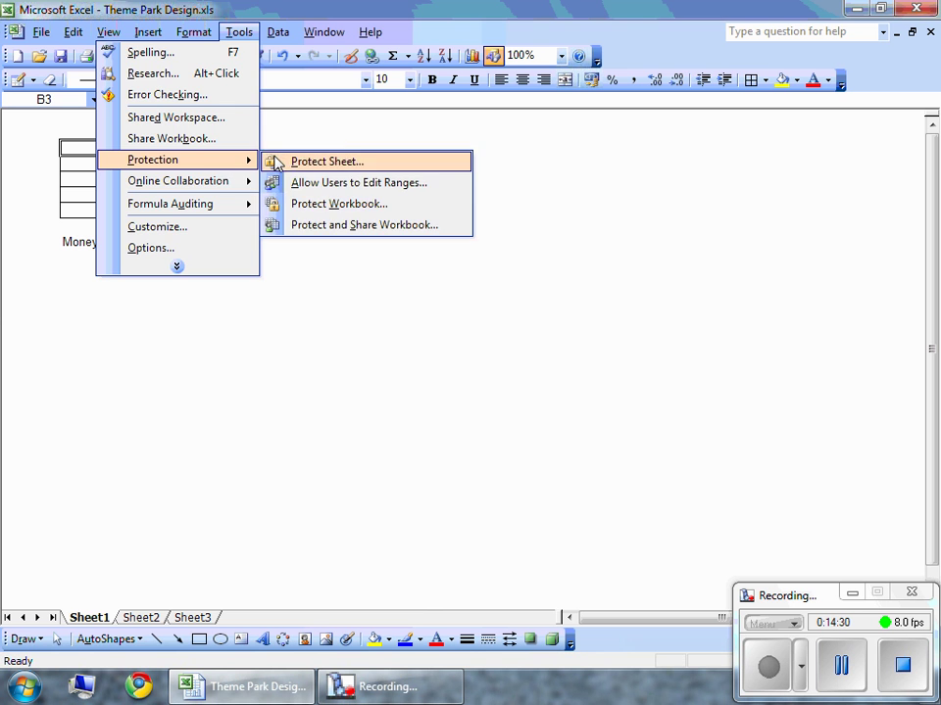
{"action": "left_click", "coordinate": [276, 159]}
{"action": "left_click", "coordinate": [570, 525]}
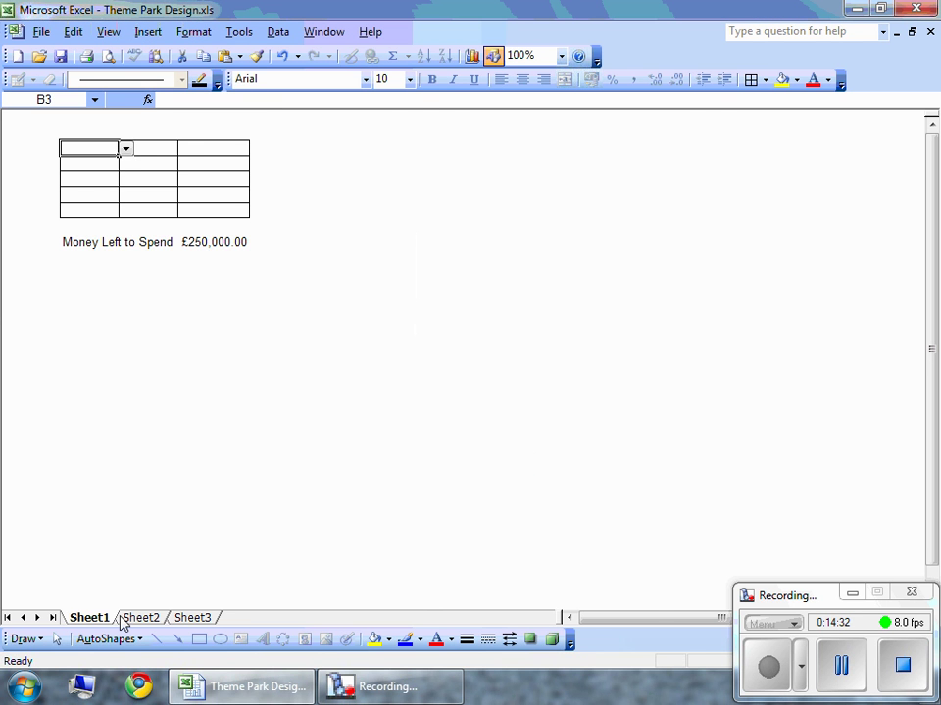
Turn off the row and column headers and the gridlines on Sheet2
{"action": "left_click", "coordinate": [124, 618]}
{"action": "left_click", "coordinate": [235, 32]}
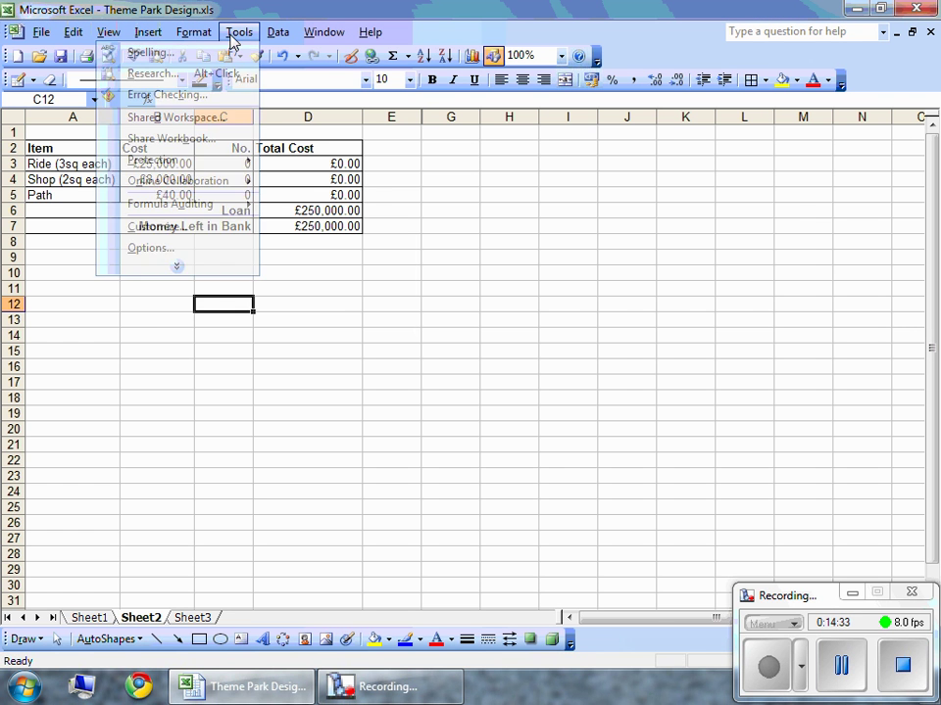
{"action": "left_click", "coordinate": [201, 248]}
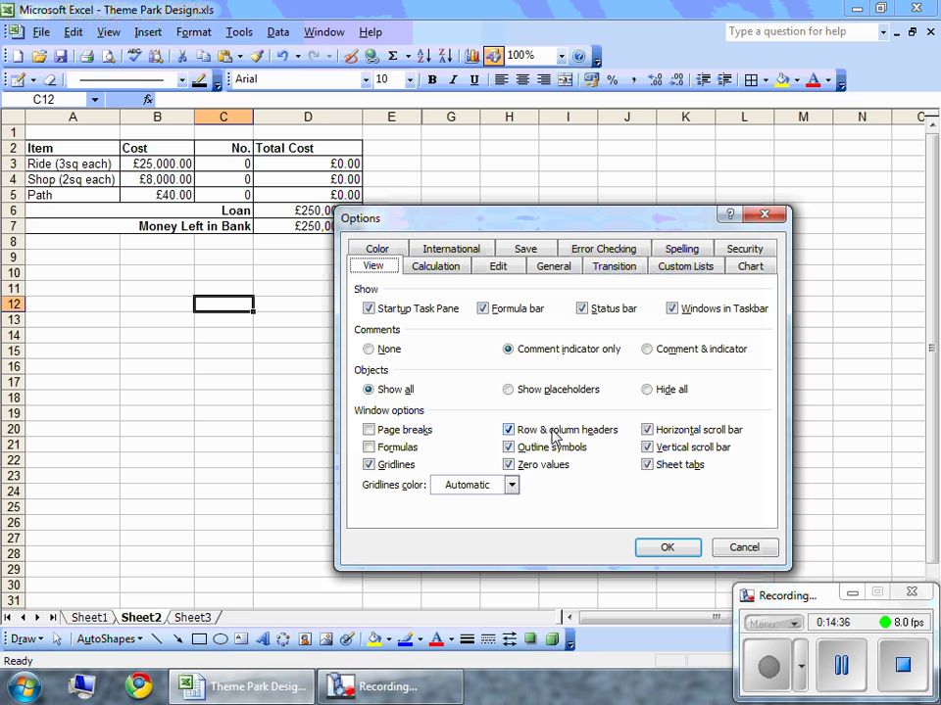
{"action": "left_click", "coordinate": [554, 432]}
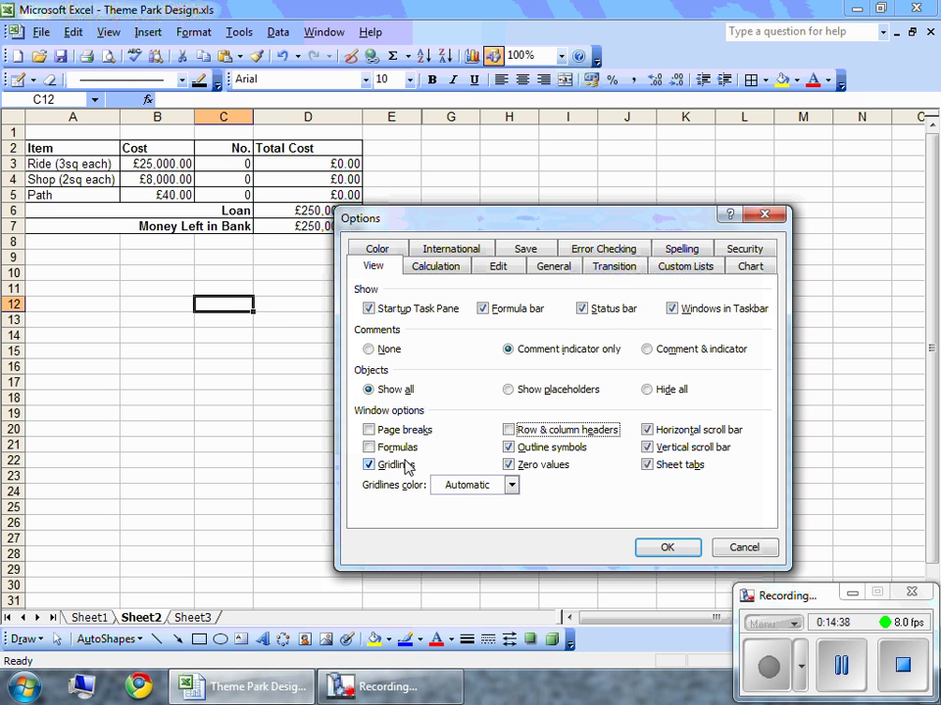
{"action": "left_click", "coordinate": [407, 467]}
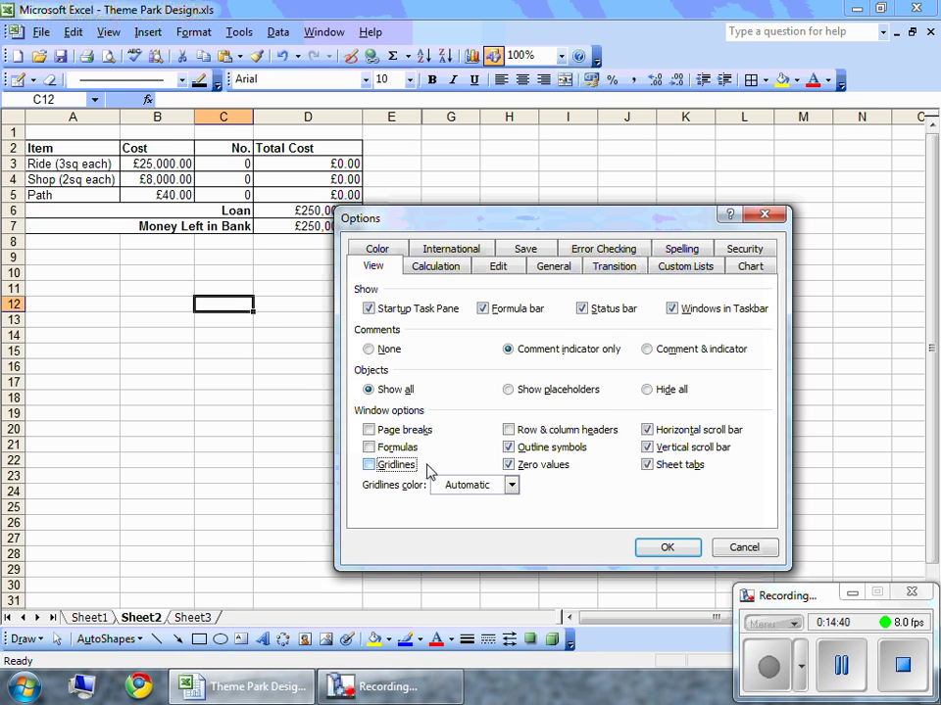
{"action": "left_click", "coordinate": [664, 549]}
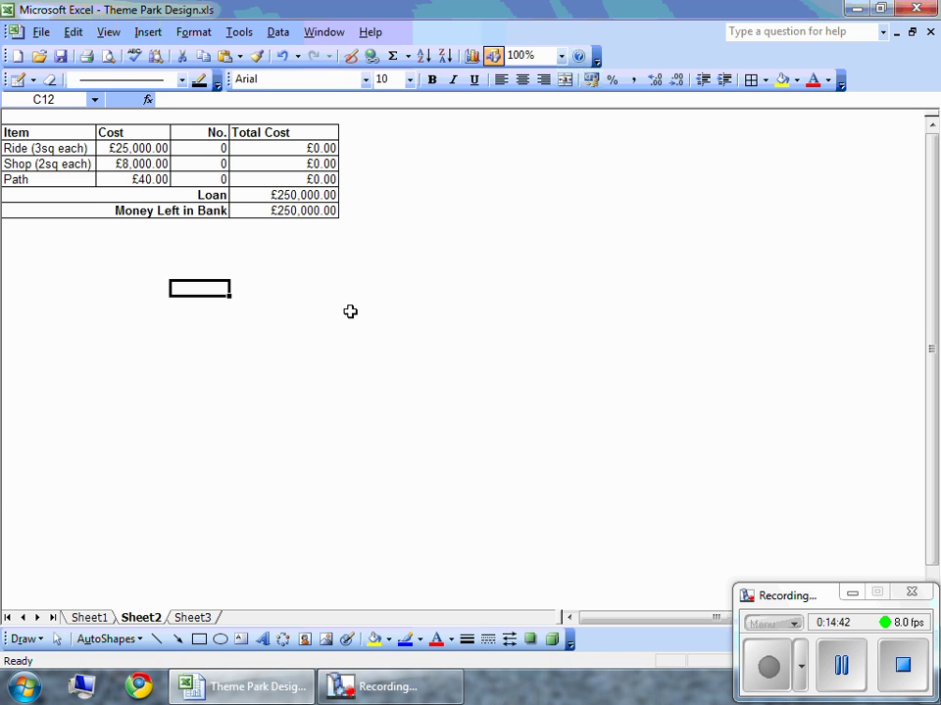
Protect Sheet2 without a password, keeping the default user permissions
{"action": "left_click", "coordinate": [239, 31]}
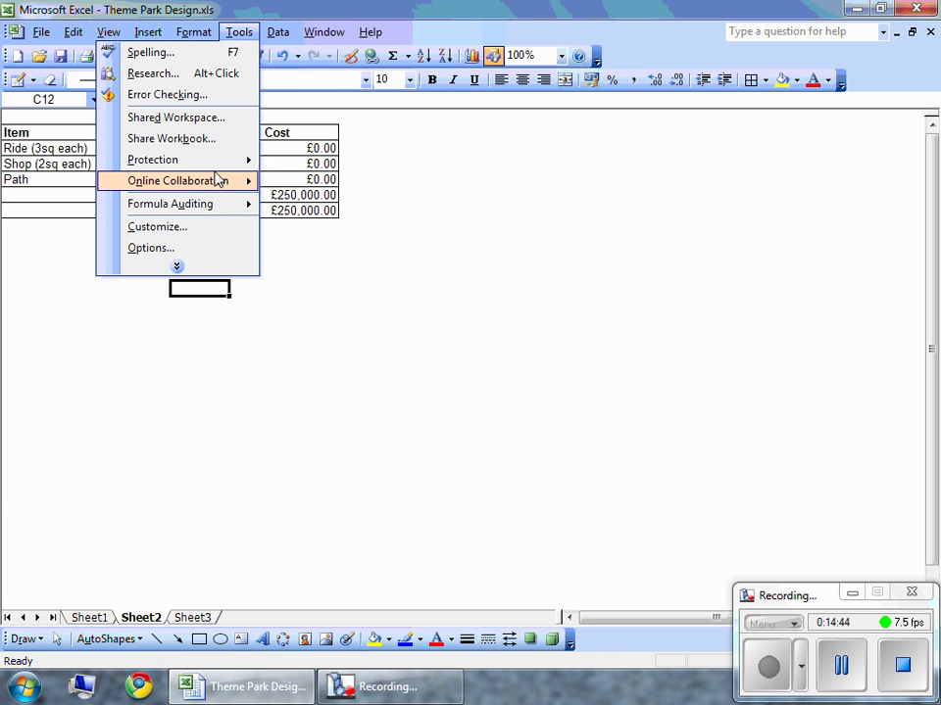
{"action": "mouse_move", "coordinate": [210, 159]}
{"action": "left_click", "coordinate": [294, 160]}
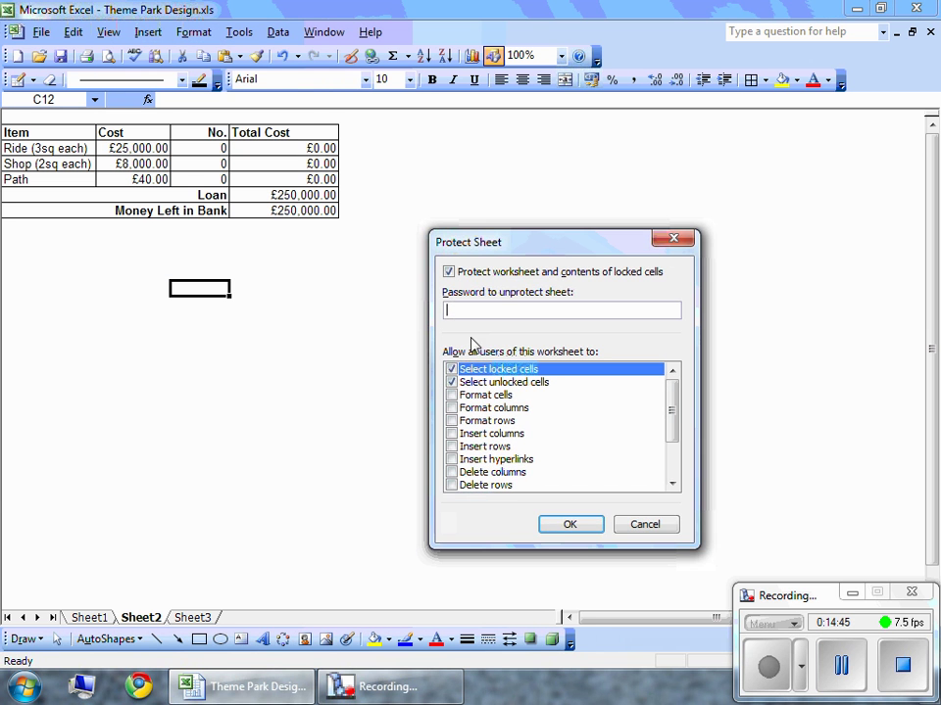
{"action": "left_click", "coordinate": [569, 524]}
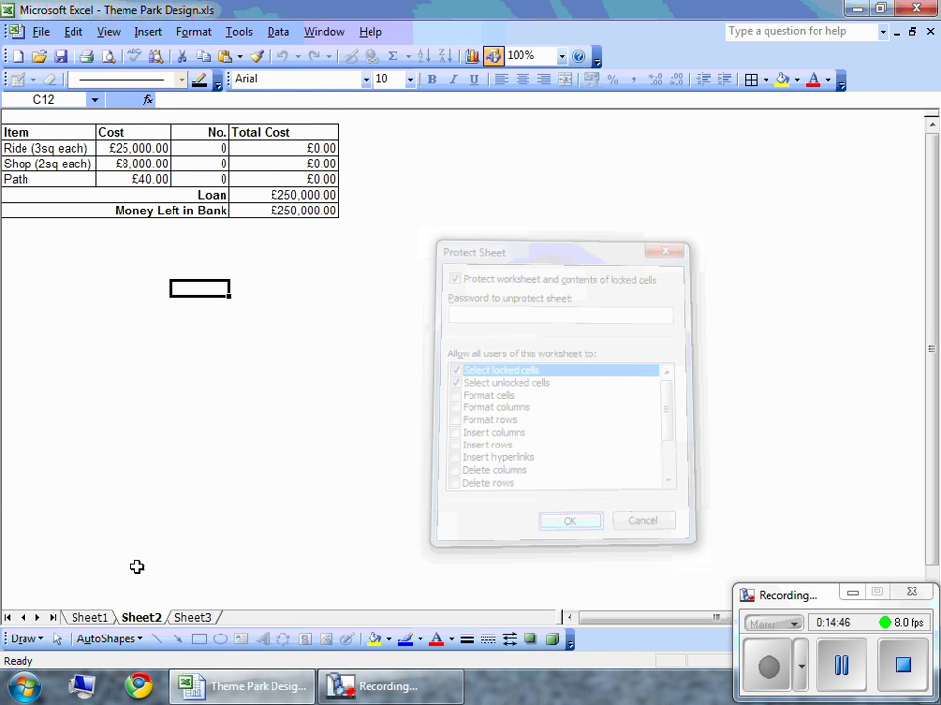
Try to set cell B7 of the Sheet1 design grid to Path
{"action": "left_click", "coordinate": [89, 618]}
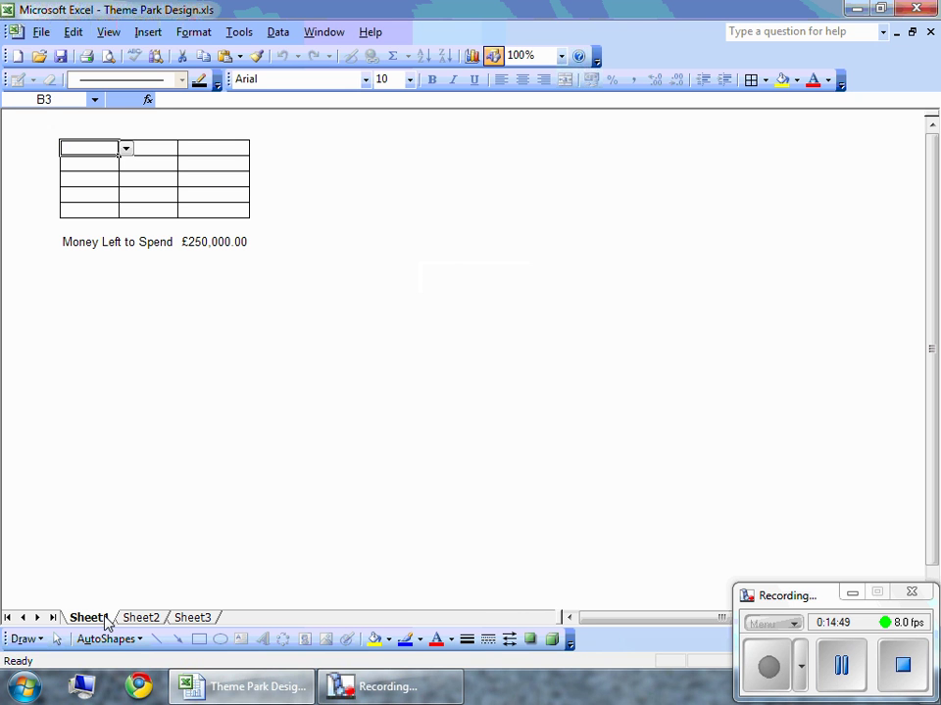
{"action": "left_click", "coordinate": [129, 210]}
{"action": "left_click", "coordinate": [90, 206]}
{"action": "left_click", "coordinate": [126, 210]}
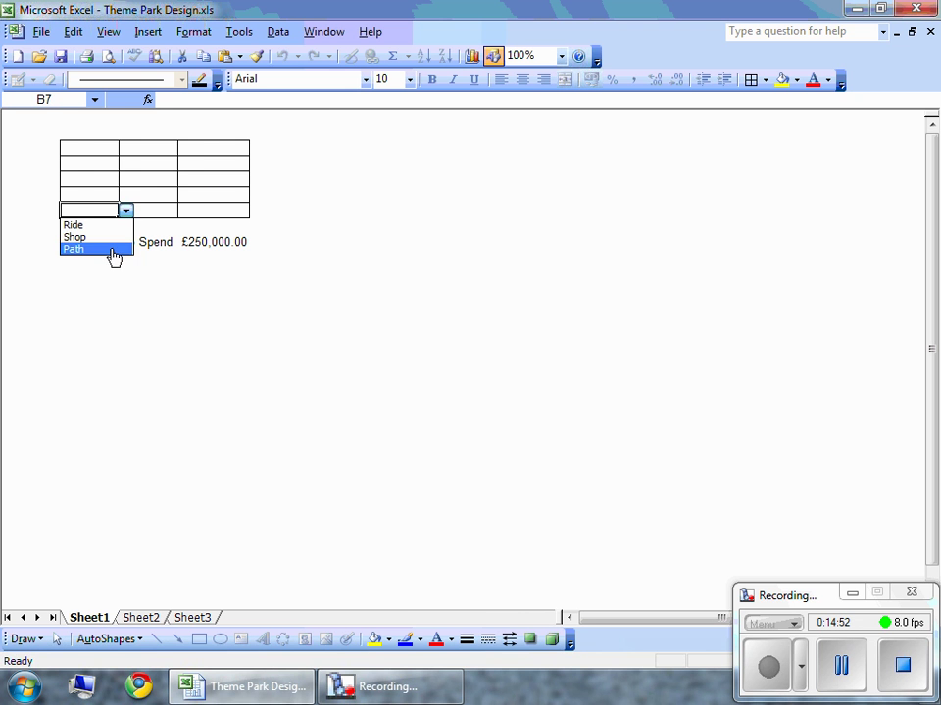
{"action": "left_click", "coordinate": [113, 251]}
{"action": "left_click", "coordinate": [474, 401]}
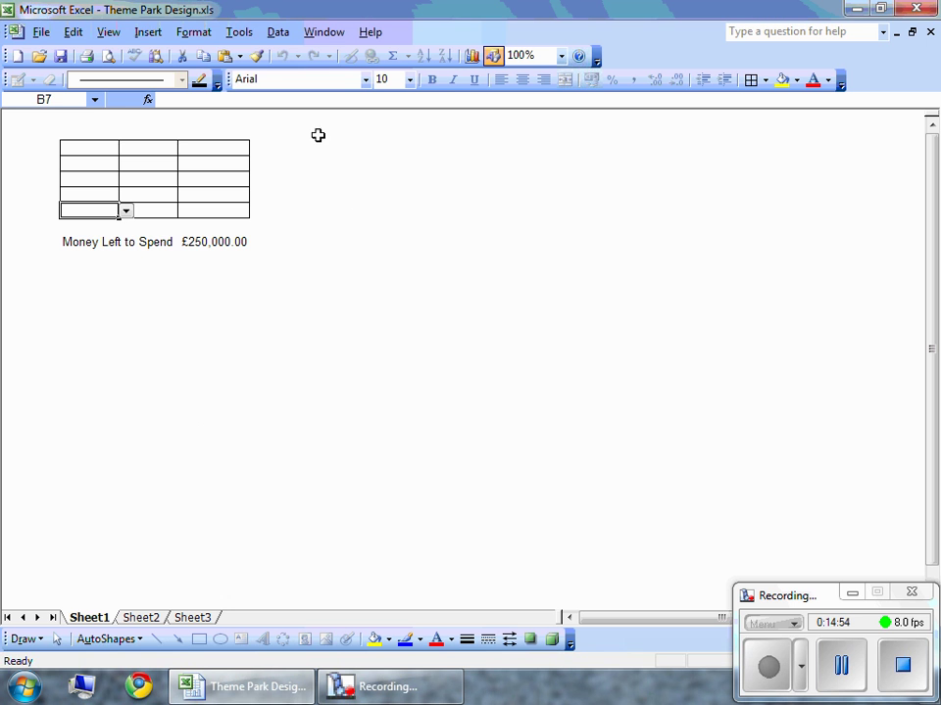
Unprotect Sheet1 and remove the Locked setting from the design grid cells B3:D7
{"action": "left_click", "coordinate": [239, 31]}
{"action": "mouse_move", "coordinate": [245, 161]}
{"action": "left_click", "coordinate": [323, 162]}
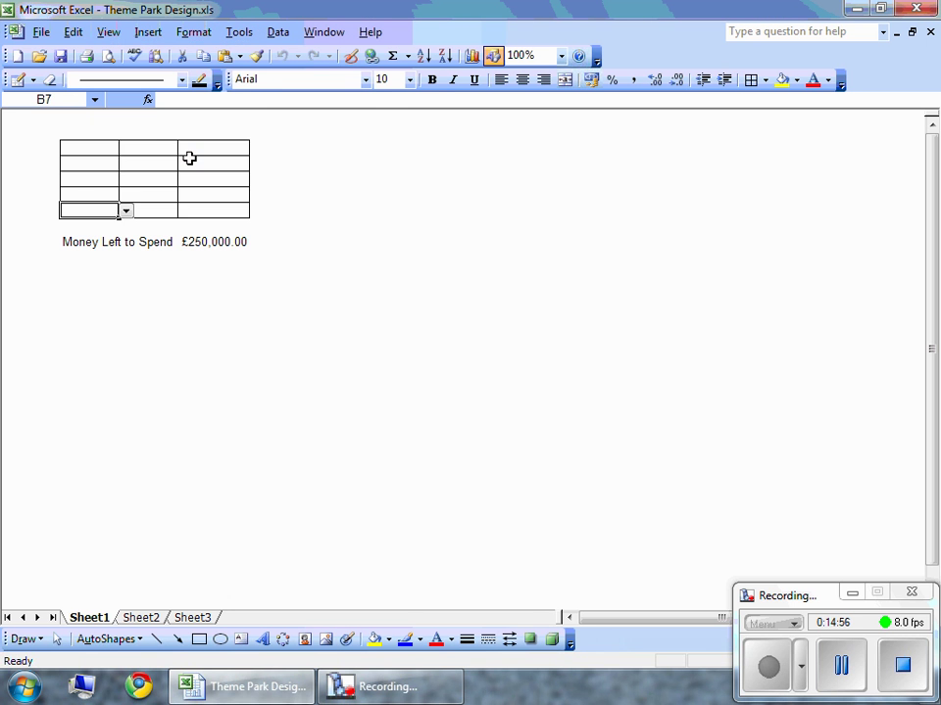
{"action": "left_click_drag", "start_coordinate": [88, 147], "coordinate": [195, 206]}
{"action": "left_click", "coordinate": [193, 37]}
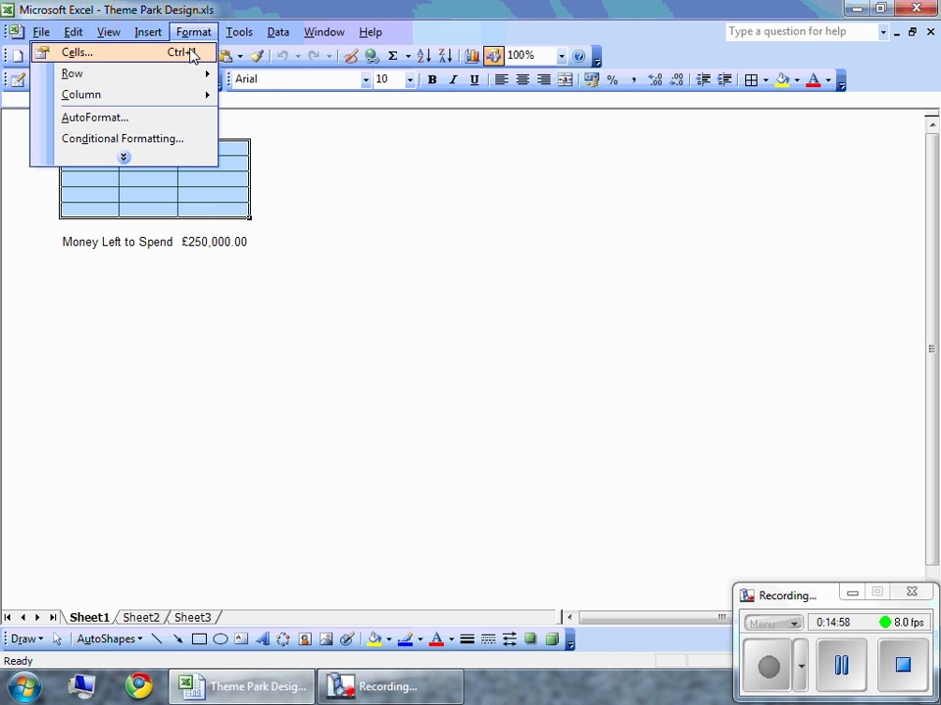
{"action": "left_click", "coordinate": [193, 53]}
{"action": "left_click", "coordinate": [692, 257]}
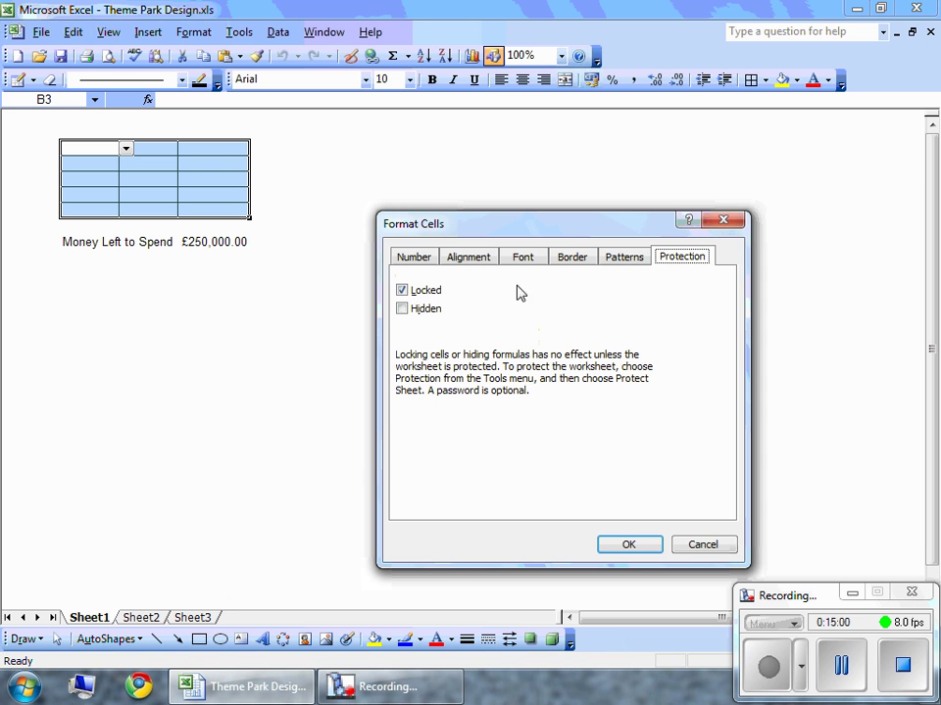
{"action": "left_click", "coordinate": [433, 291]}
{"action": "left_click", "coordinate": [628, 545]}
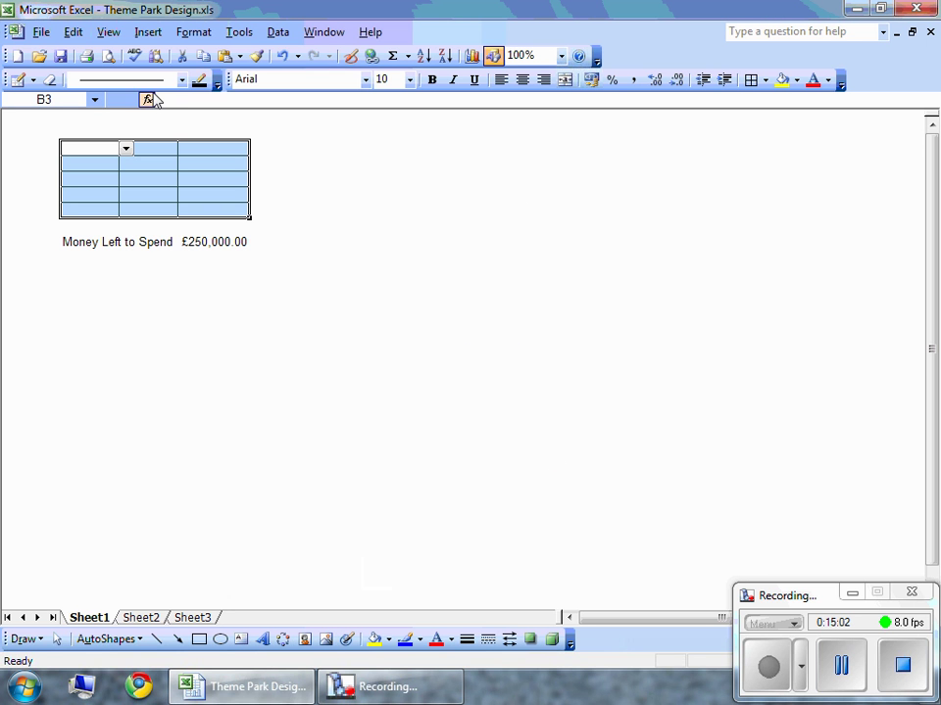
Protect Sheet1 without a password, keeping the default user permissions
{"action": "left_click", "coordinate": [239, 31]}
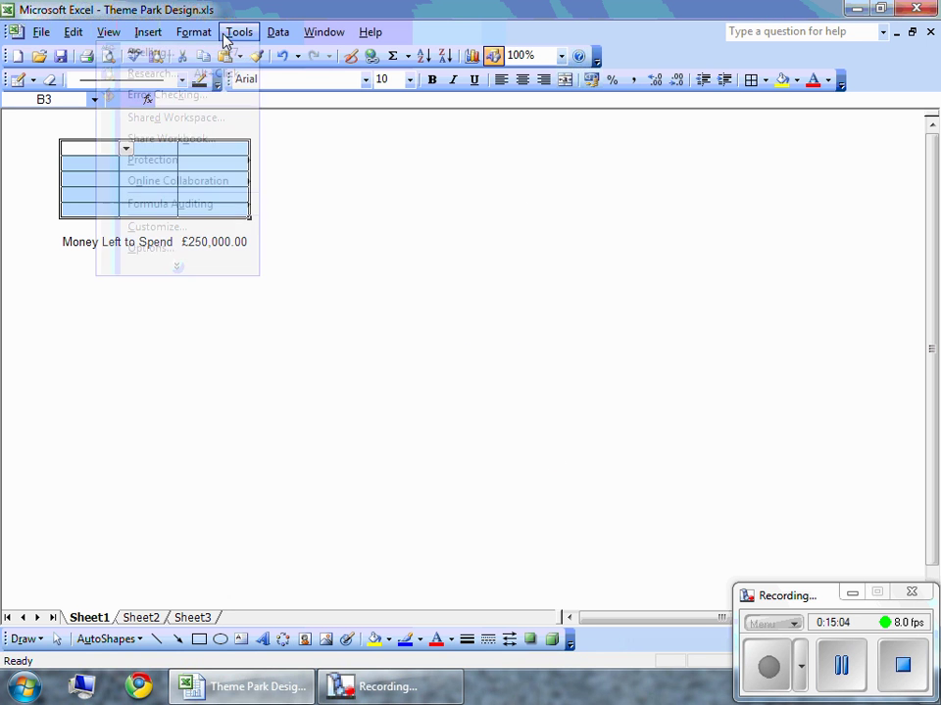
{"action": "mouse_move", "coordinate": [233, 160]}
{"action": "left_click", "coordinate": [323, 161]}
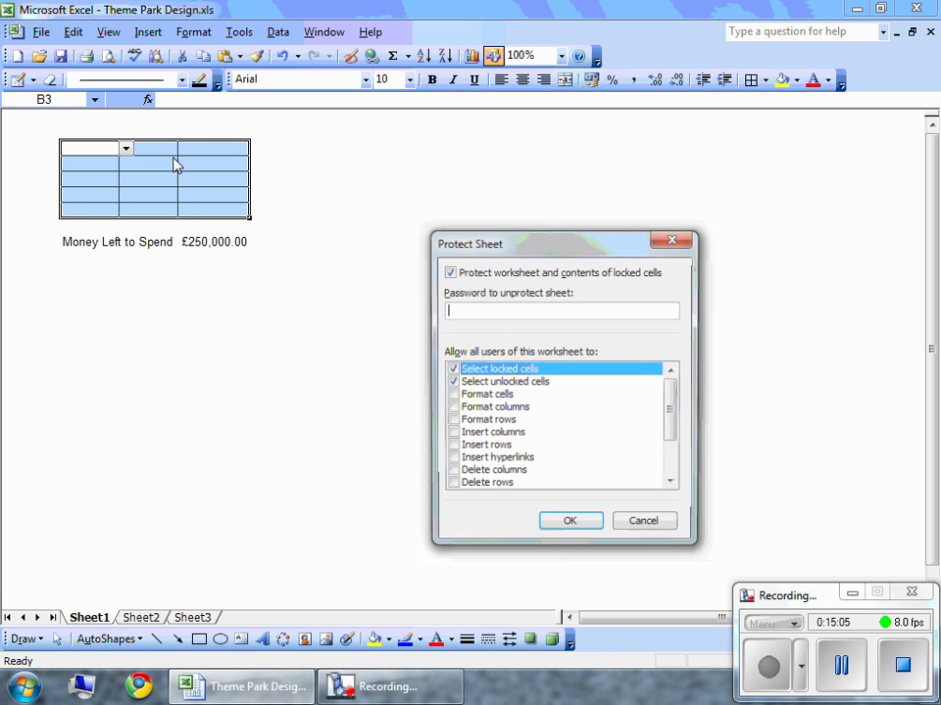
{"action": "left_click", "coordinate": [570, 524]}
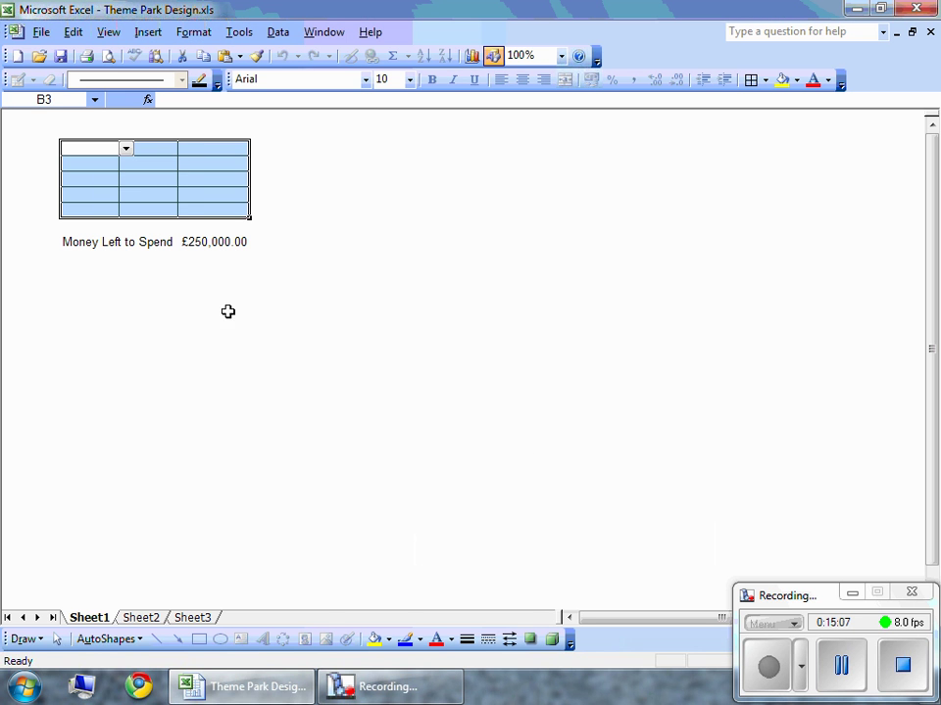
{"action": "left_click", "coordinate": [226, 311]}
Set cells B6, C6 and D6 of the design grid to Path
{"action": "left_click", "coordinate": [94, 152]}
{"action": "left_click", "coordinate": [125, 150]}
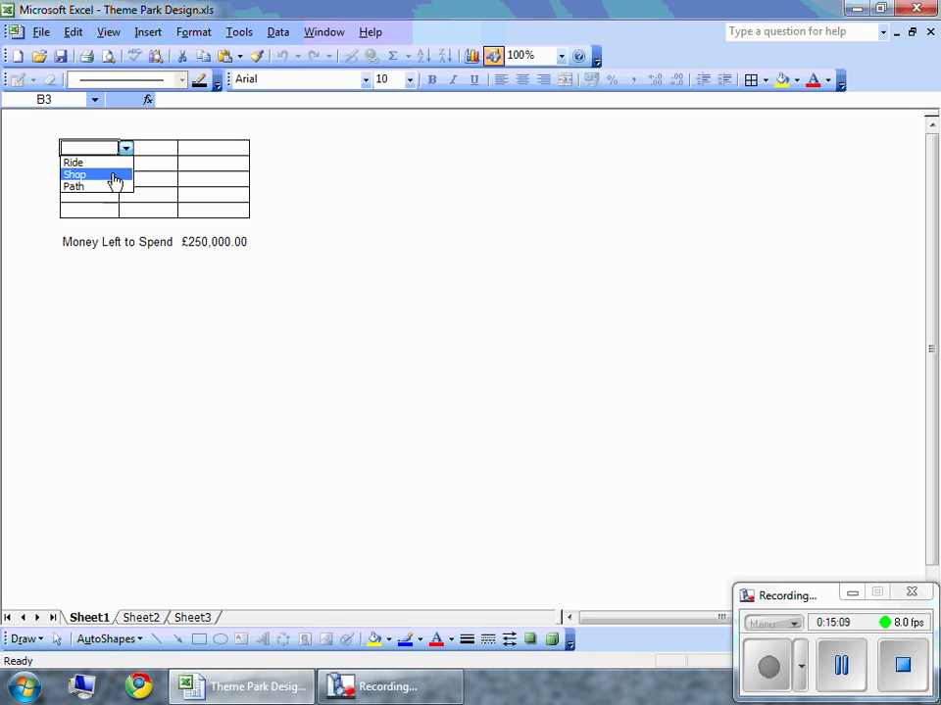
{"action": "left_click", "coordinate": [97, 197]}
{"action": "left_click", "coordinate": [125, 196]}
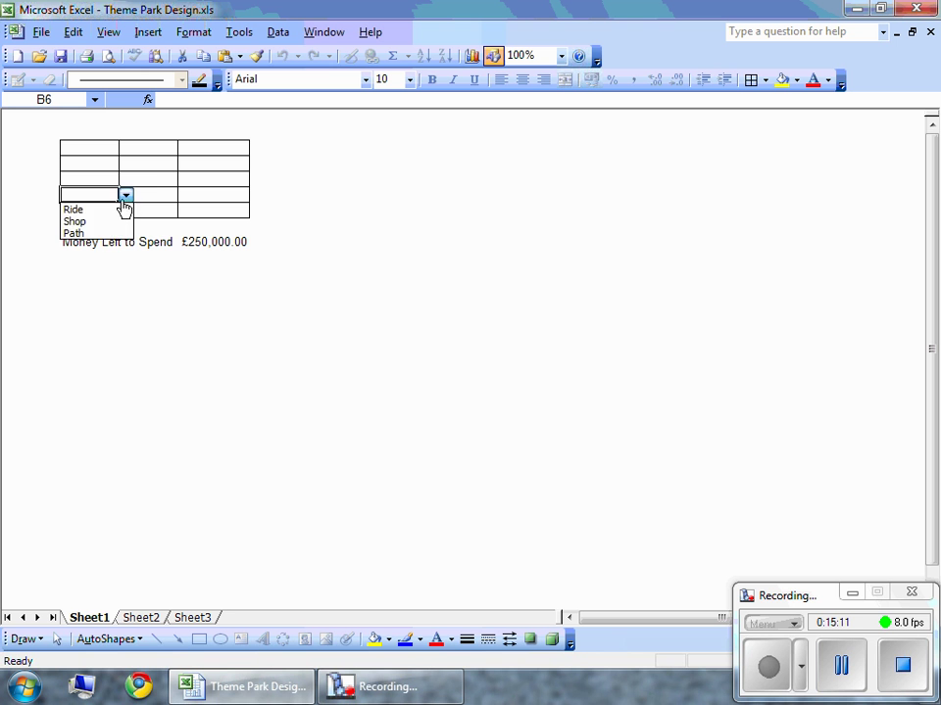
{"action": "left_click", "coordinate": [108, 233]}
{"action": "left_click", "coordinate": [166, 196]}
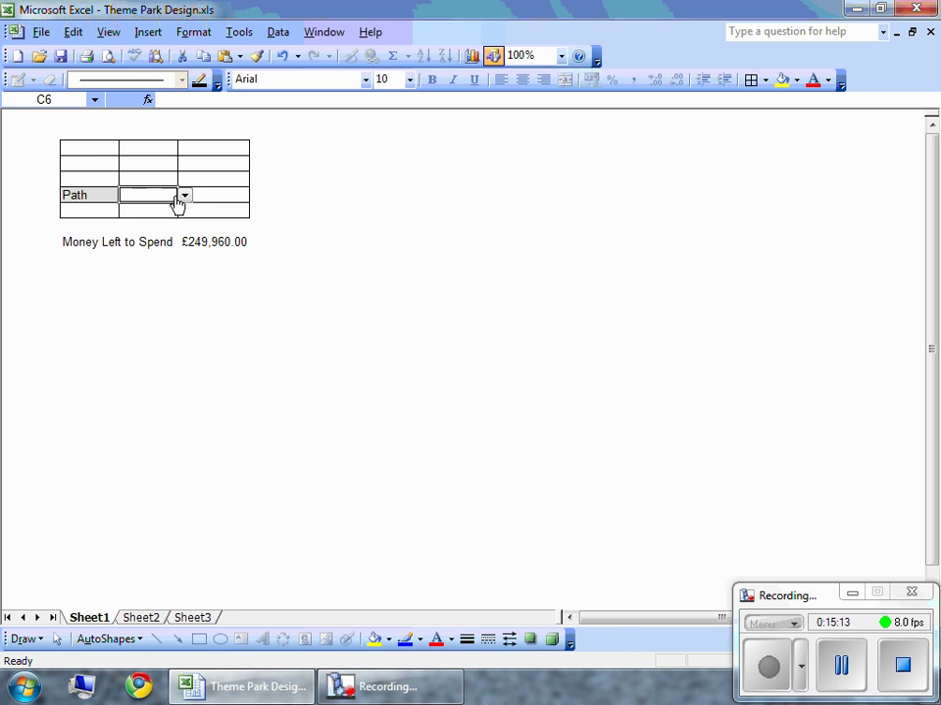
{"action": "left_click", "coordinate": [183, 195]}
{"action": "left_click", "coordinate": [179, 234]}
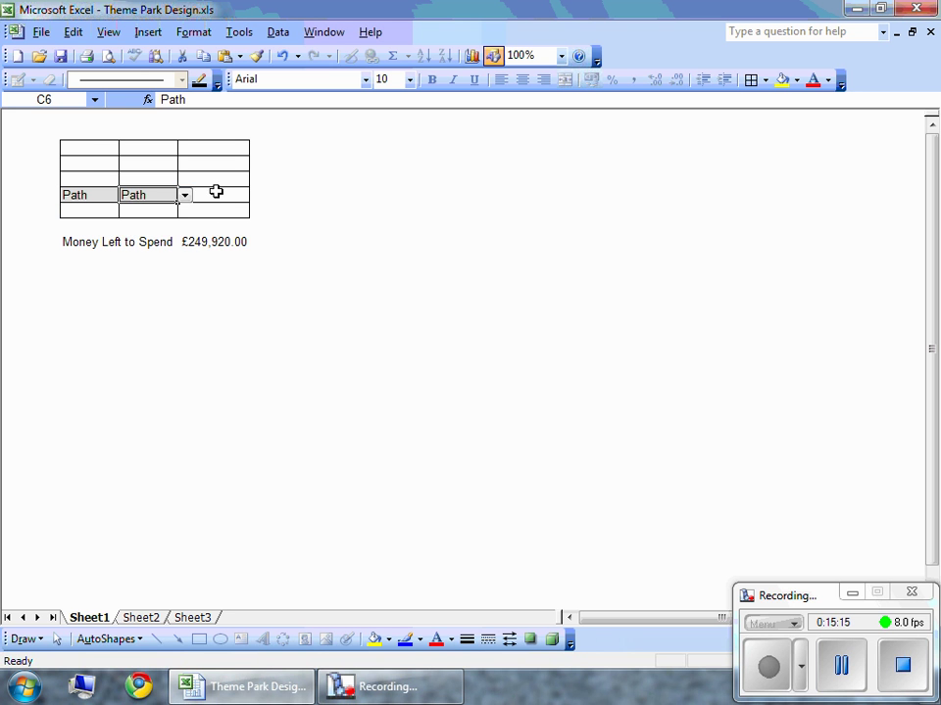
{"action": "left_click", "coordinate": [217, 193]}
{"action": "left_click", "coordinate": [256, 195]}
{"action": "left_click", "coordinate": [241, 234]}
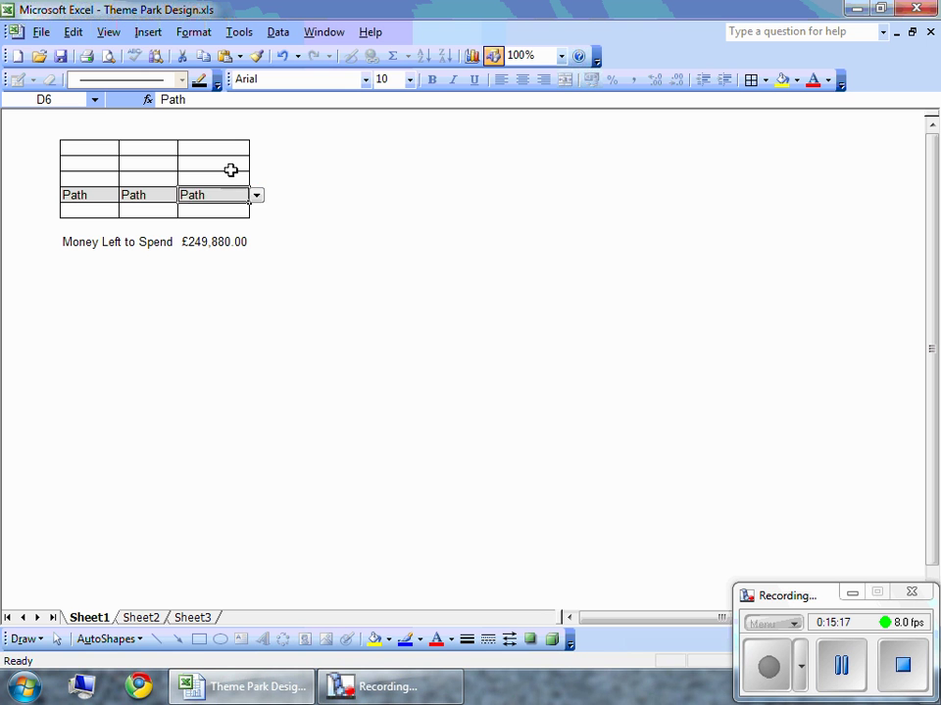
Set cells D5 and D4 of the design grid to Path
{"action": "left_click", "coordinate": [231, 167]}
{"action": "left_click", "coordinate": [237, 180]}
{"action": "left_click", "coordinate": [256, 182]}
{"action": "left_click", "coordinate": [246, 217]}
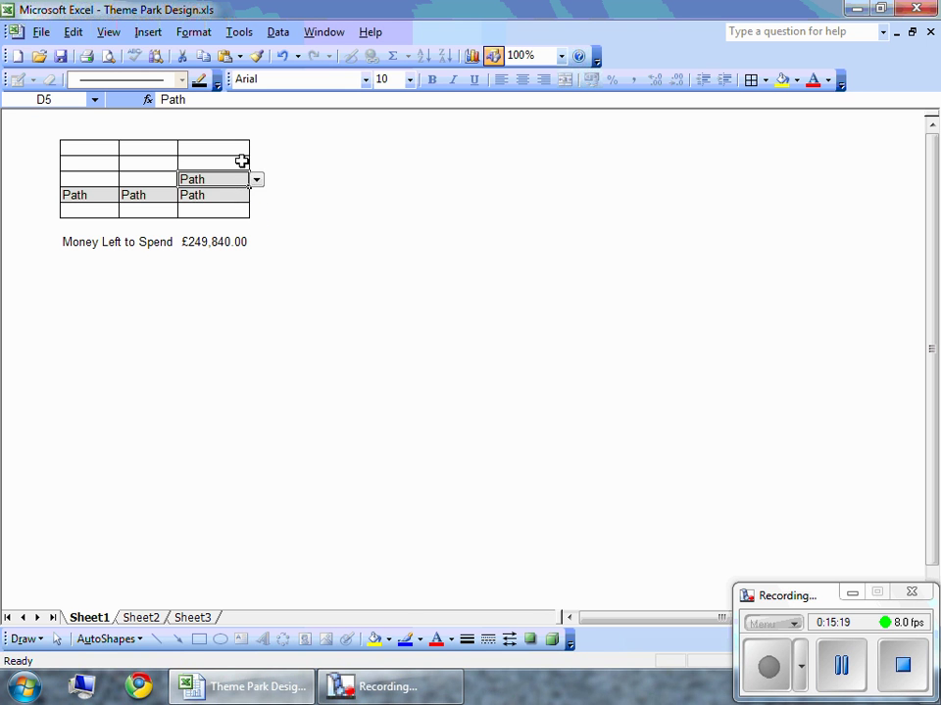
{"action": "left_click", "coordinate": [241, 163]}
{"action": "left_click", "coordinate": [256, 164]}
{"action": "left_click", "coordinate": [243, 207]}
Set cells C4 and B4 of the design grid to Path
{"action": "left_click", "coordinate": [167, 162]}
{"action": "left_click", "coordinate": [184, 164]}
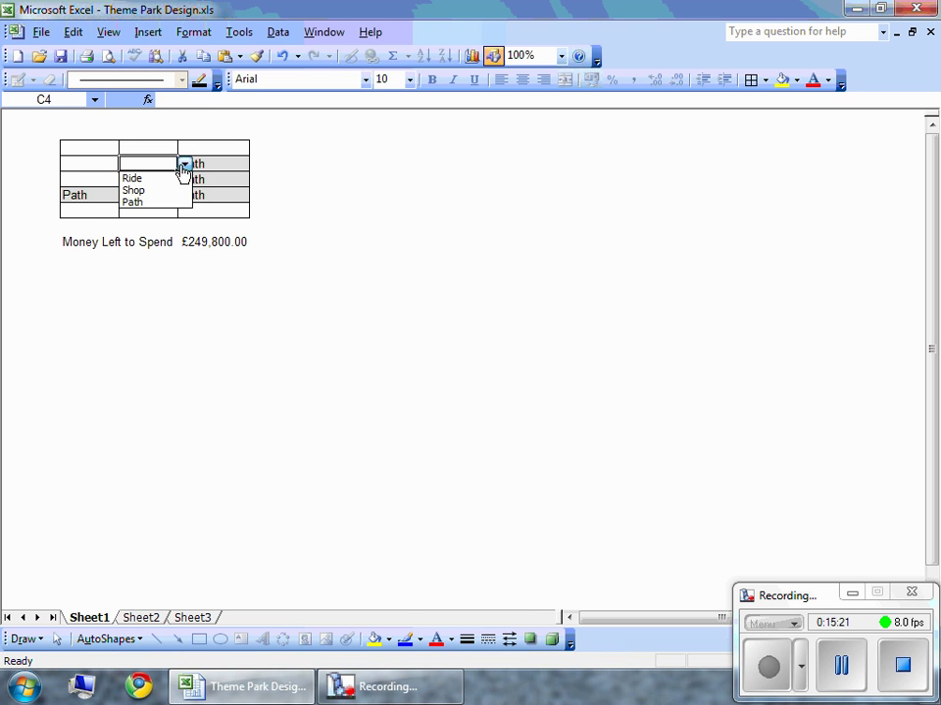
{"action": "left_click", "coordinate": [157, 202]}
{"action": "left_click", "coordinate": [109, 163]}
{"action": "left_click", "coordinate": [125, 163]}
{"action": "left_click", "coordinate": [117, 203]}
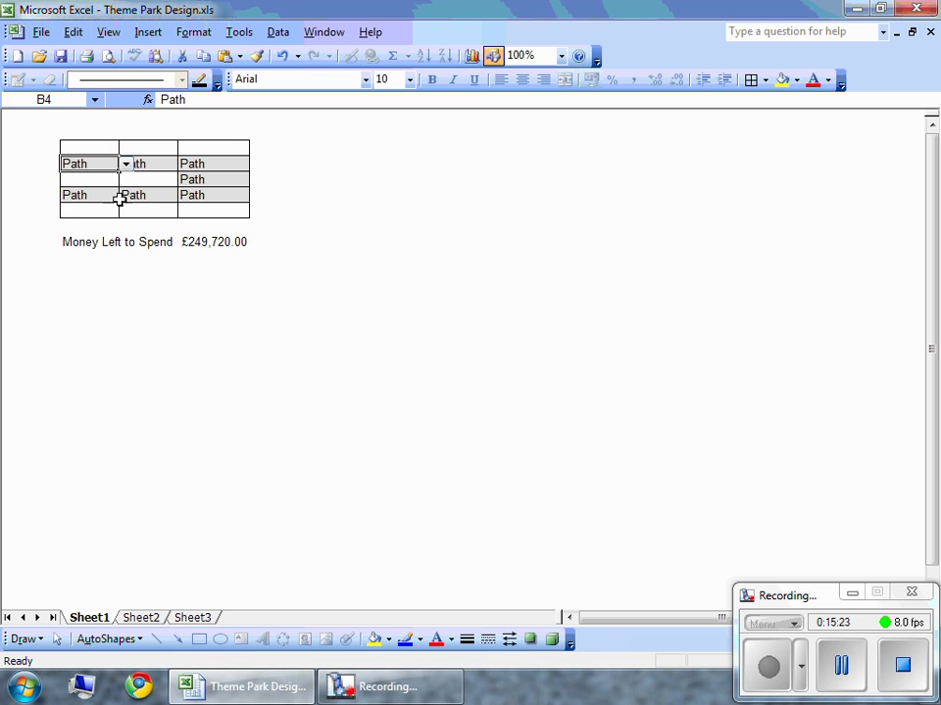
Set cells B5 and C5 of the design grid to Shop
{"action": "left_click", "coordinate": [110, 181]}
{"action": "left_click", "coordinate": [126, 180]}
{"action": "left_click", "coordinate": [119, 205]}
{"action": "left_click", "coordinate": [152, 180]}
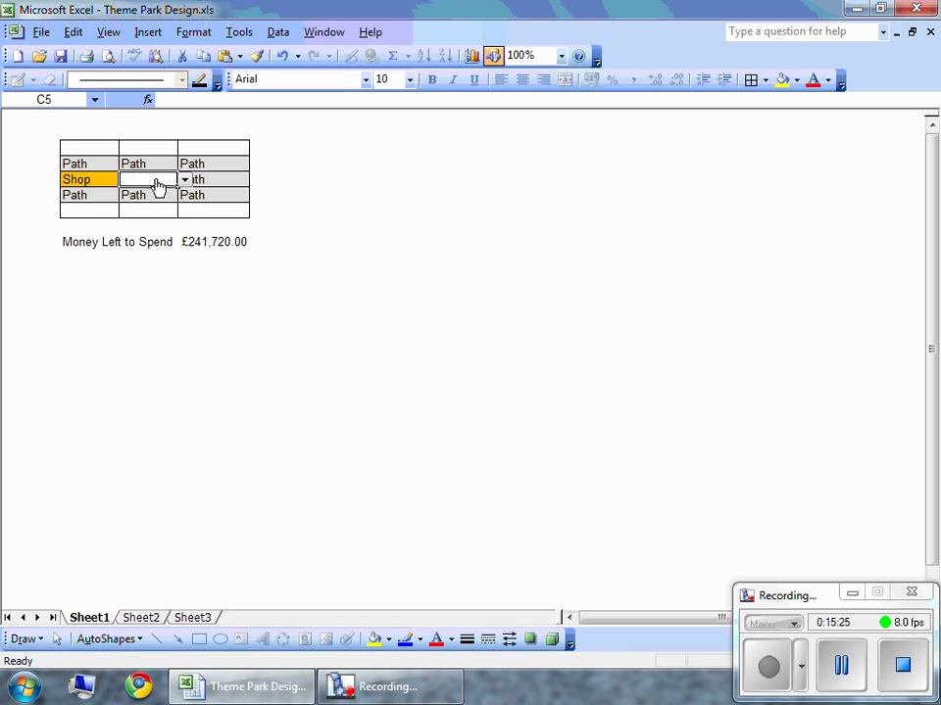
{"action": "left_click", "coordinate": [184, 180]}
{"action": "left_click", "coordinate": [169, 207]}
Set cells D3, C3 and B3 in the design grid's first row to Ride
{"action": "left_click", "coordinate": [211, 149]}
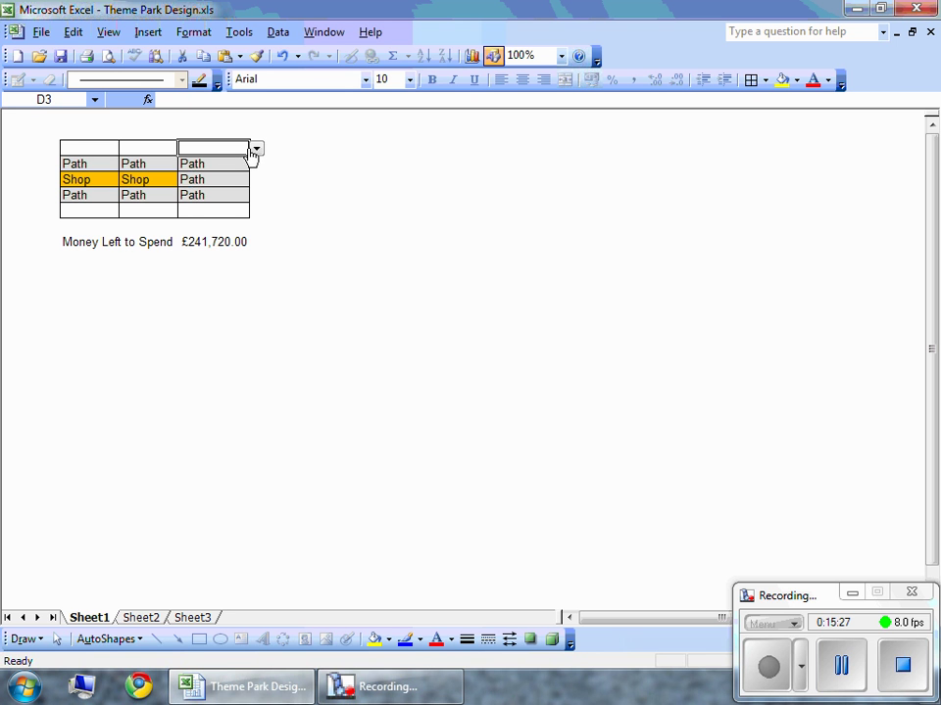
{"action": "left_click", "coordinate": [255, 148]}
{"action": "left_click", "coordinate": [191, 162]}
{"action": "left_click", "coordinate": [162, 146]}
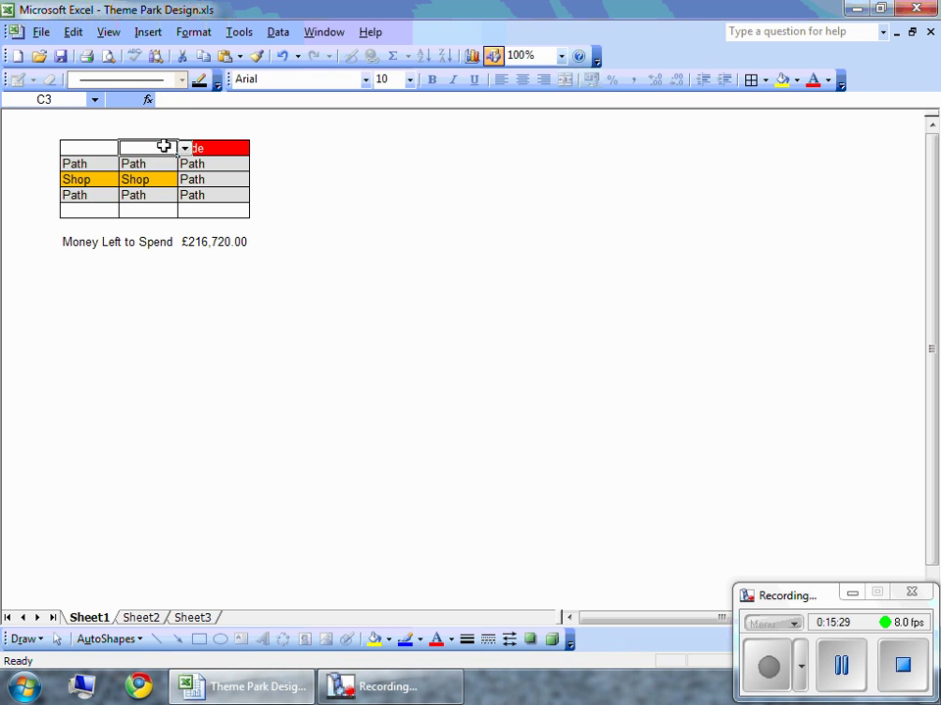
{"action": "left_click", "coordinate": [185, 148]}
{"action": "left_click", "coordinate": [134, 161]}
{"action": "left_click", "coordinate": [103, 150]}
{"action": "left_click", "coordinate": [119, 148]}
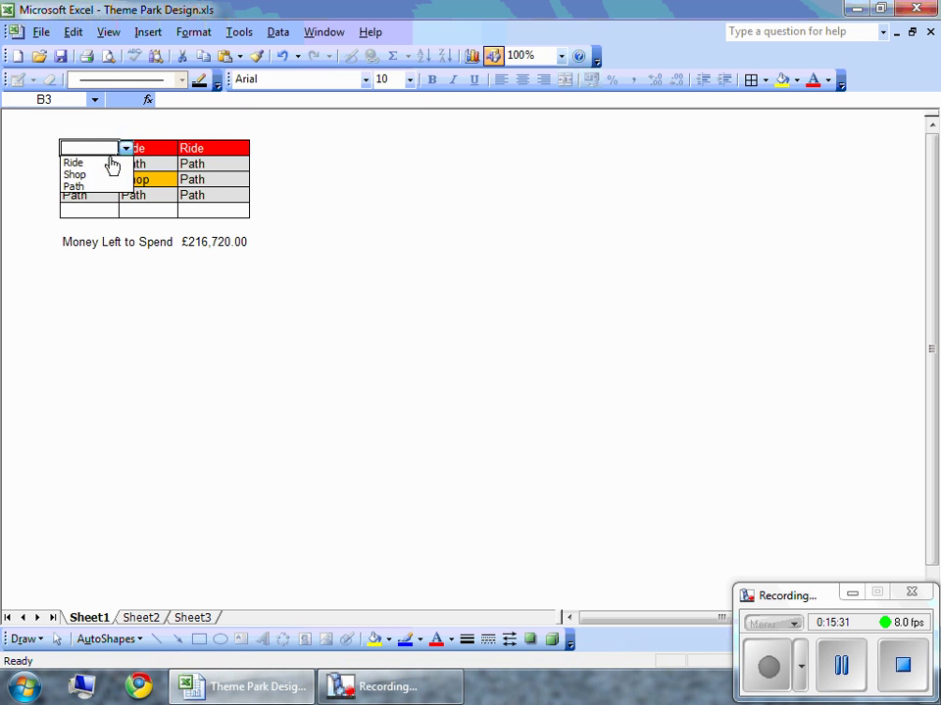
{"action": "left_click", "coordinate": [109, 161]}
Set cells B7, C7 and D7 in the design grid's last row to Ride
{"action": "left_click", "coordinate": [114, 212]}
{"action": "left_click", "coordinate": [126, 211]}
{"action": "left_click", "coordinate": [116, 222]}
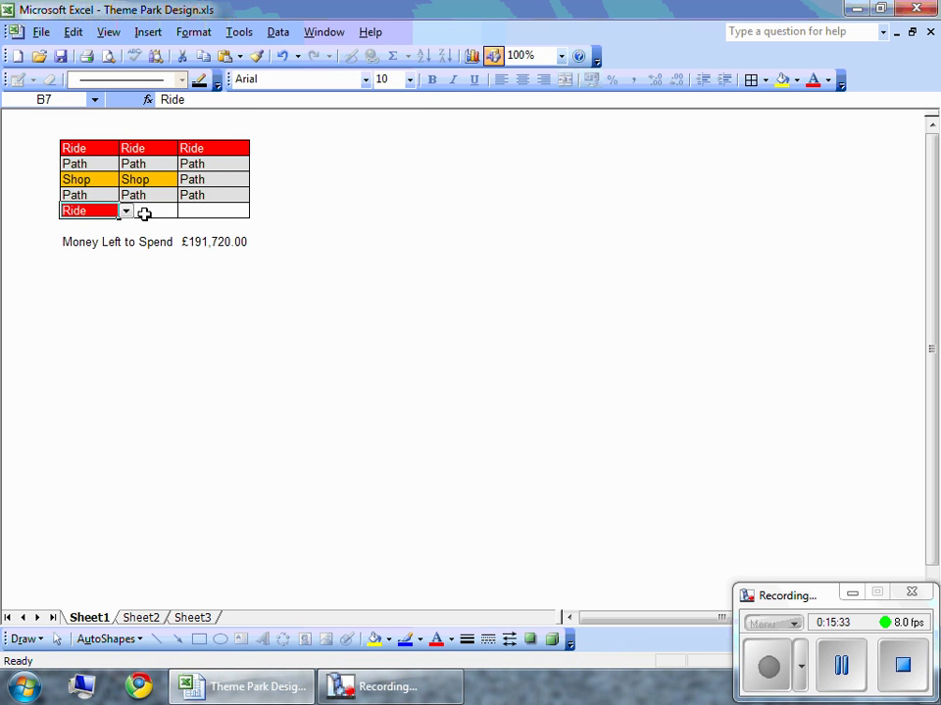
{"action": "left_click", "coordinate": [143, 213]}
{"action": "left_click", "coordinate": [184, 210]}
{"action": "left_click", "coordinate": [171, 223]}
{"action": "left_click", "coordinate": [231, 209]}
{"action": "left_click", "coordinate": [254, 212]}
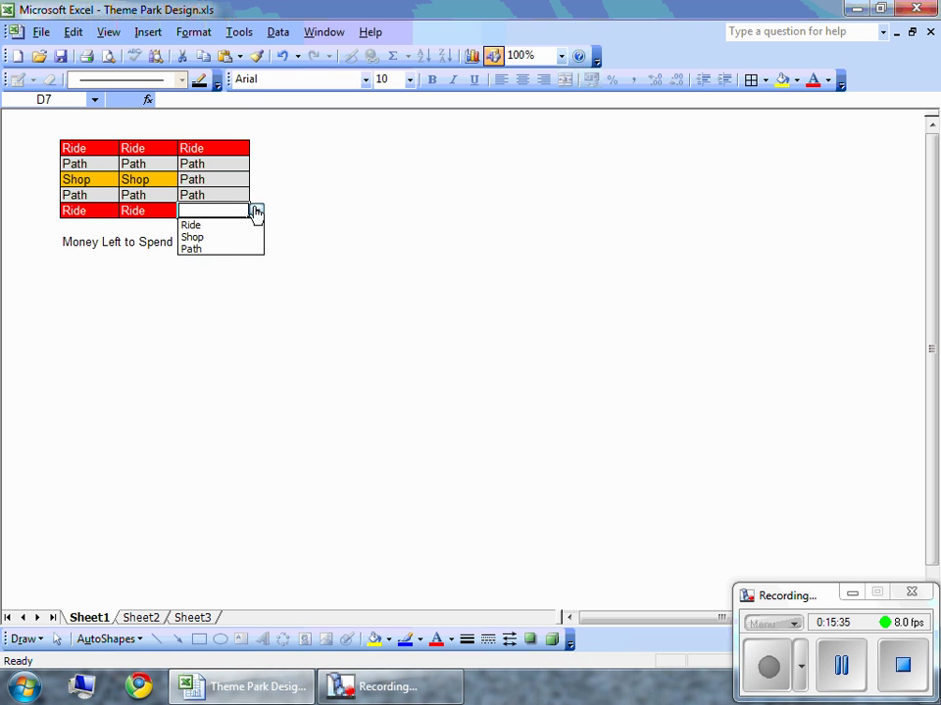
{"action": "left_click", "coordinate": [253, 225]}
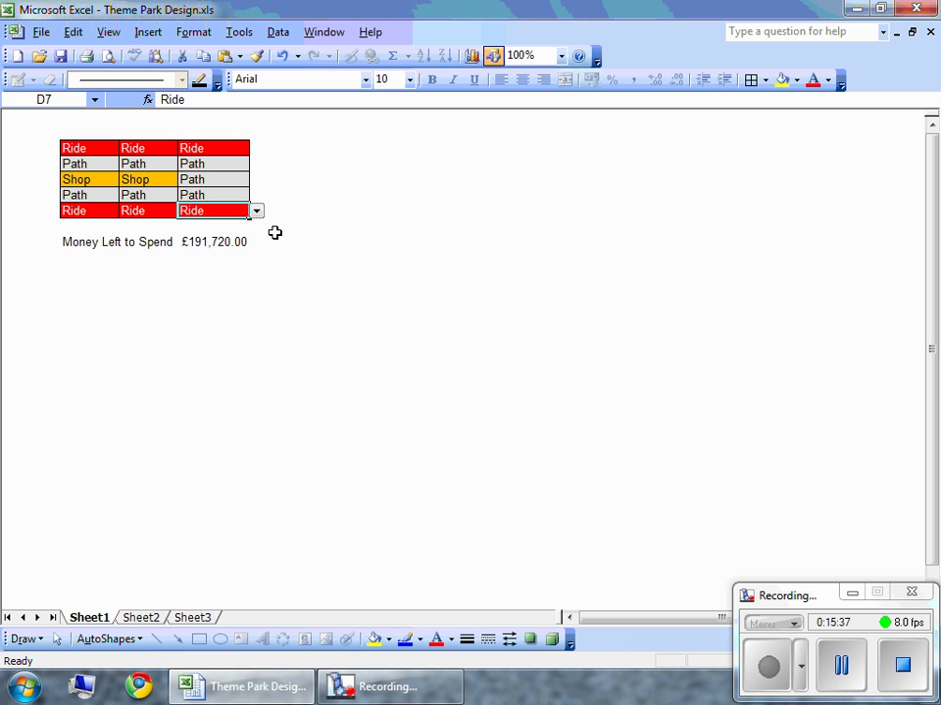
{"action": "left_click", "coordinate": [274, 232]}
Switch to Sheet2 to check the item numbers and total costs in the cost table
{"action": "left_click", "coordinate": [140, 617]}
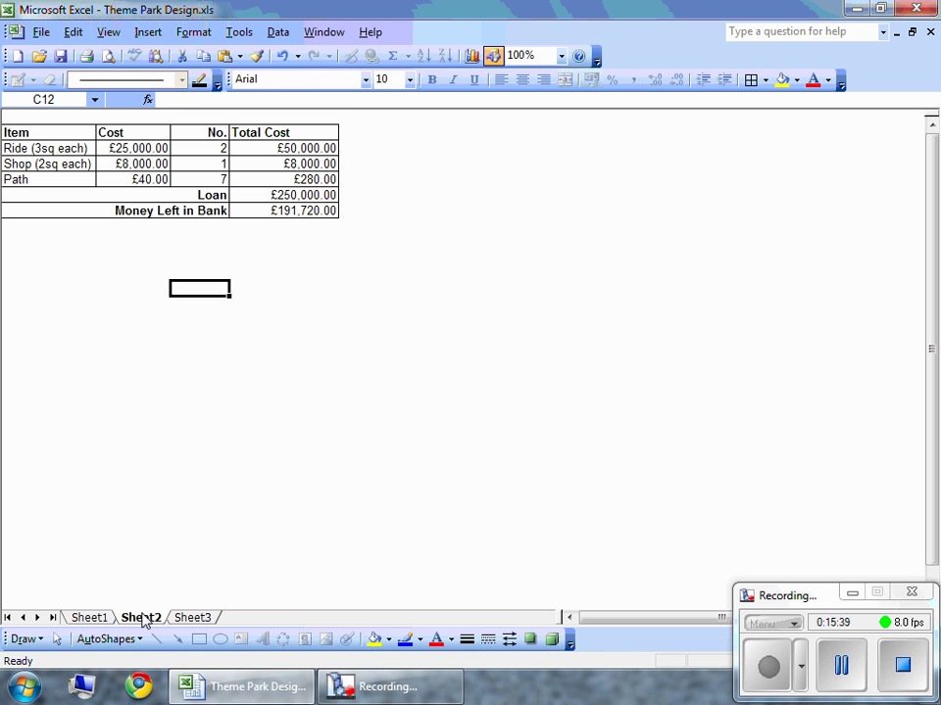